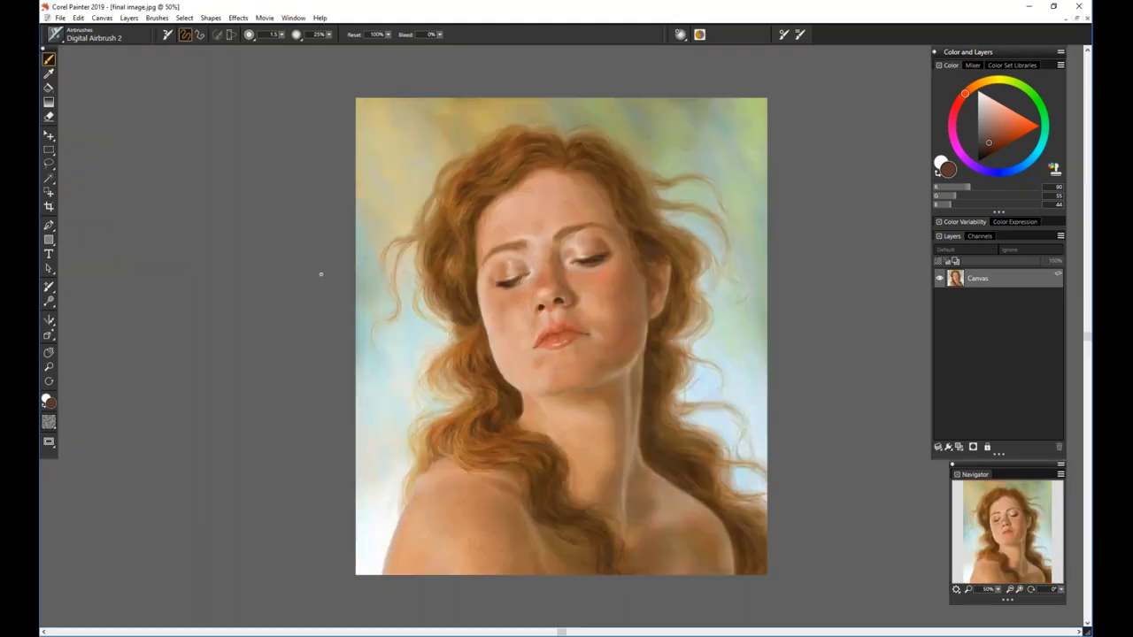
Close the finished portrait image and minimise the line drawing document
left_click_drag(998, 589, 1009, 597)
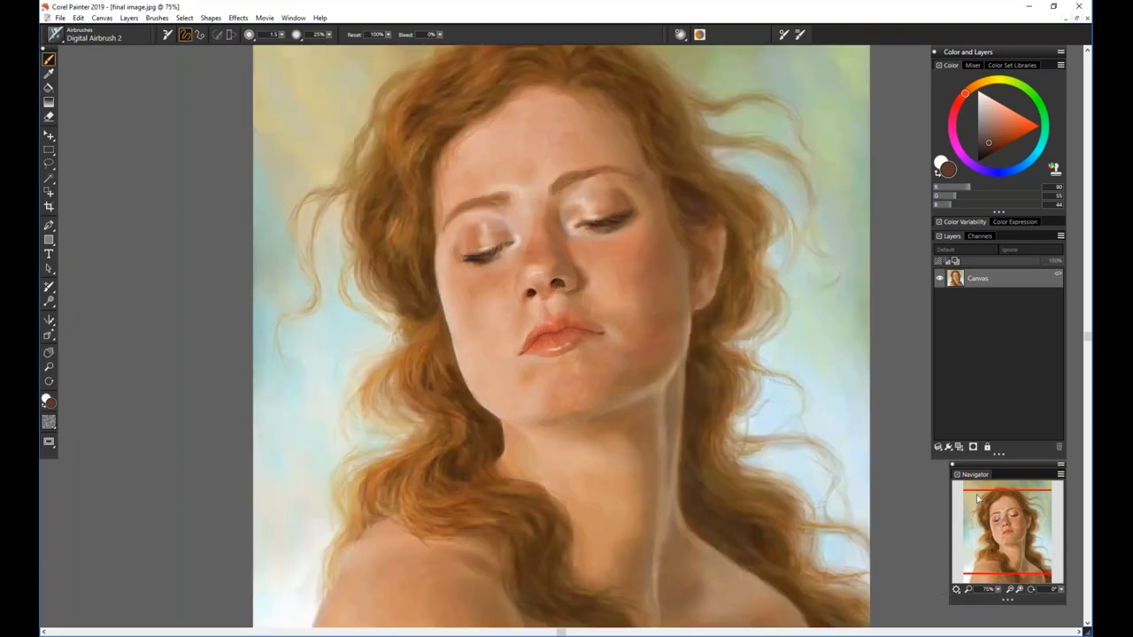
left_click(1087, 18)
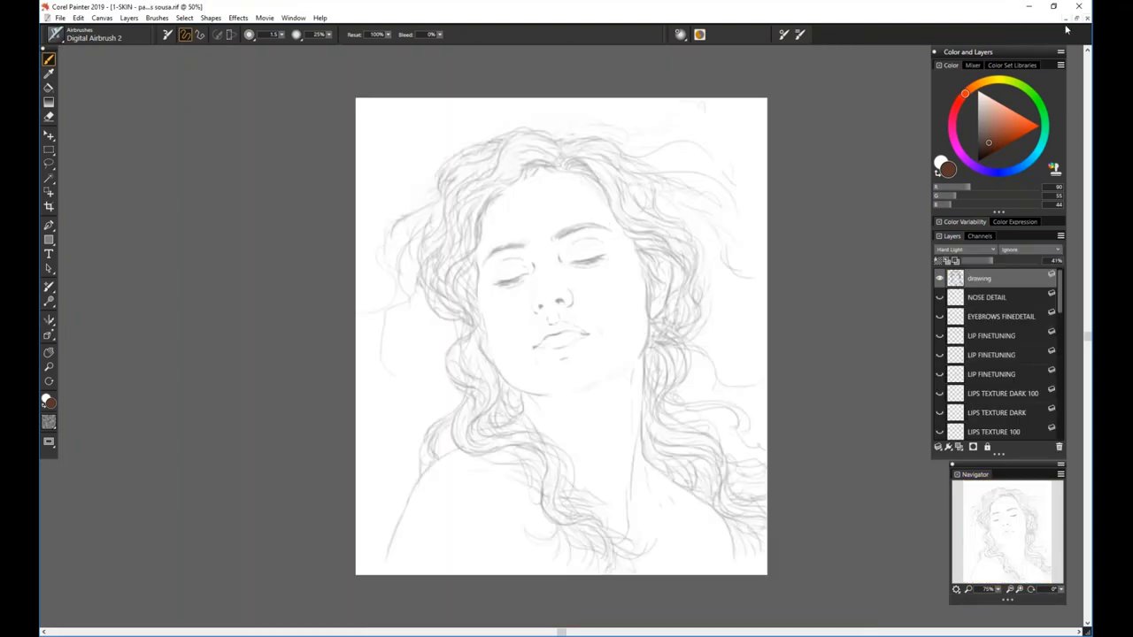
left_click(1066, 19)
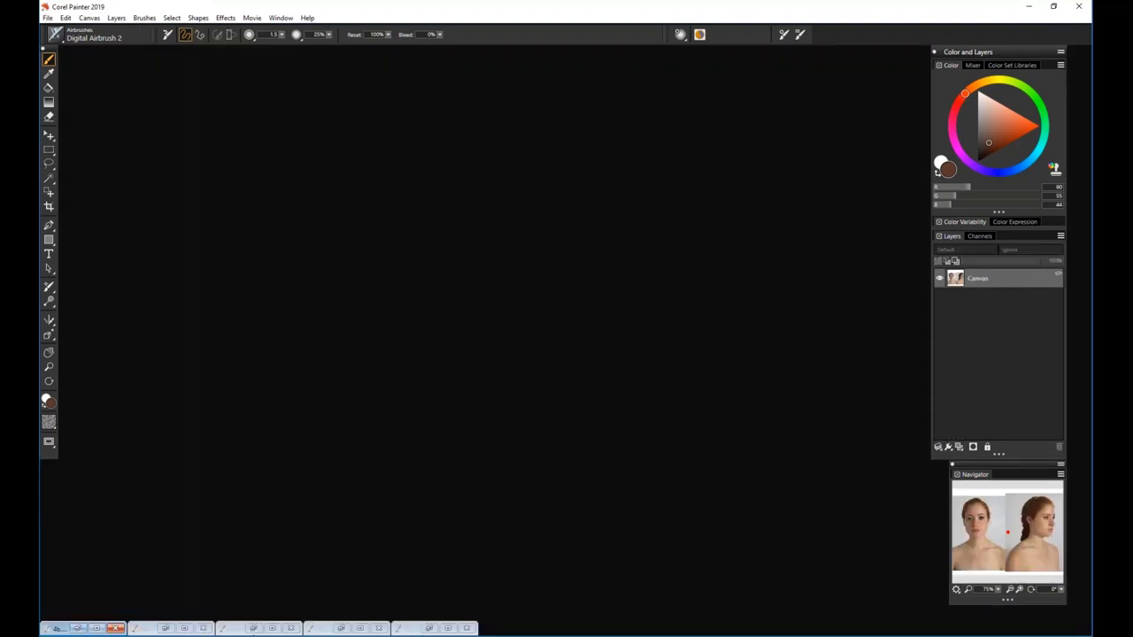
Restore the minimised reference sheet 1.jpg and fit all six portraits in view at about 46% zoom
left_click(360, 629)
left_click(361, 630)
left_click(998, 590)
left_click_drag(1002, 592, 996, 595)
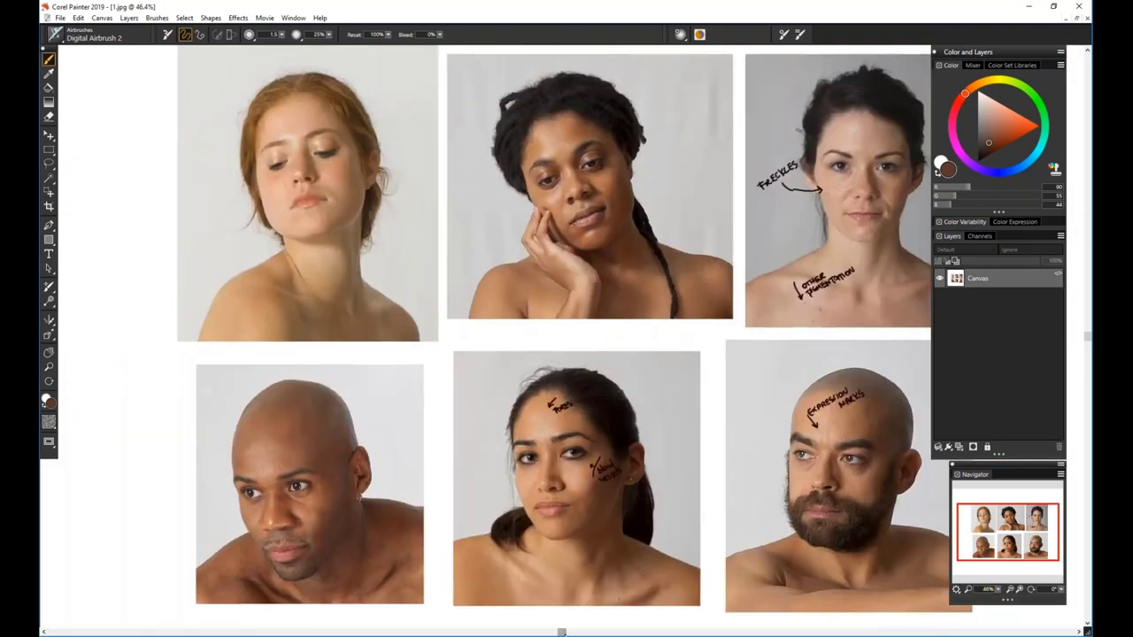
left_click_drag(561, 632, 605, 627)
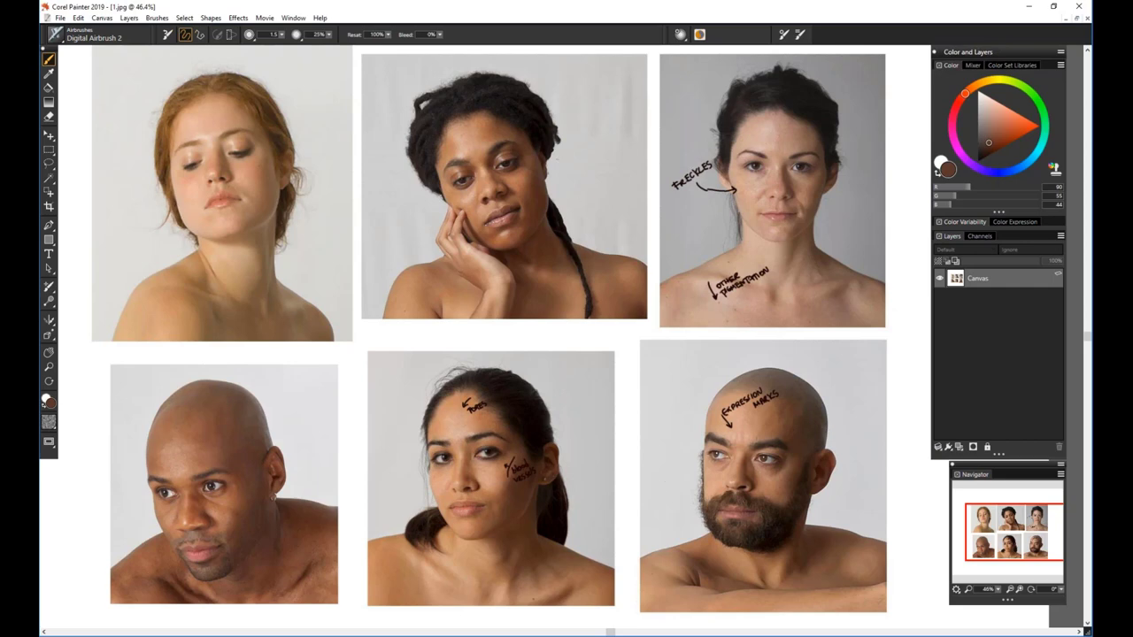
Examine the reference portraits up close for the annotated freckles, other pigmentation, expression marks, pores and blood vessels
left_click(997, 590)
left_click_drag(999, 593, 1010, 596)
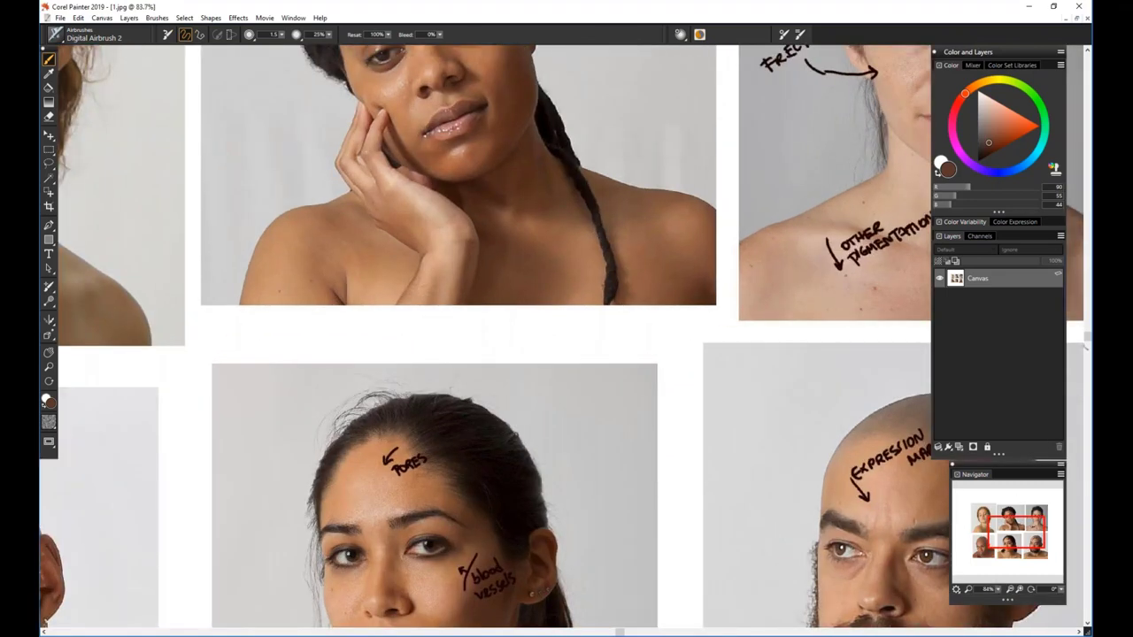
left_click_drag(1087, 336, 1088, 264)
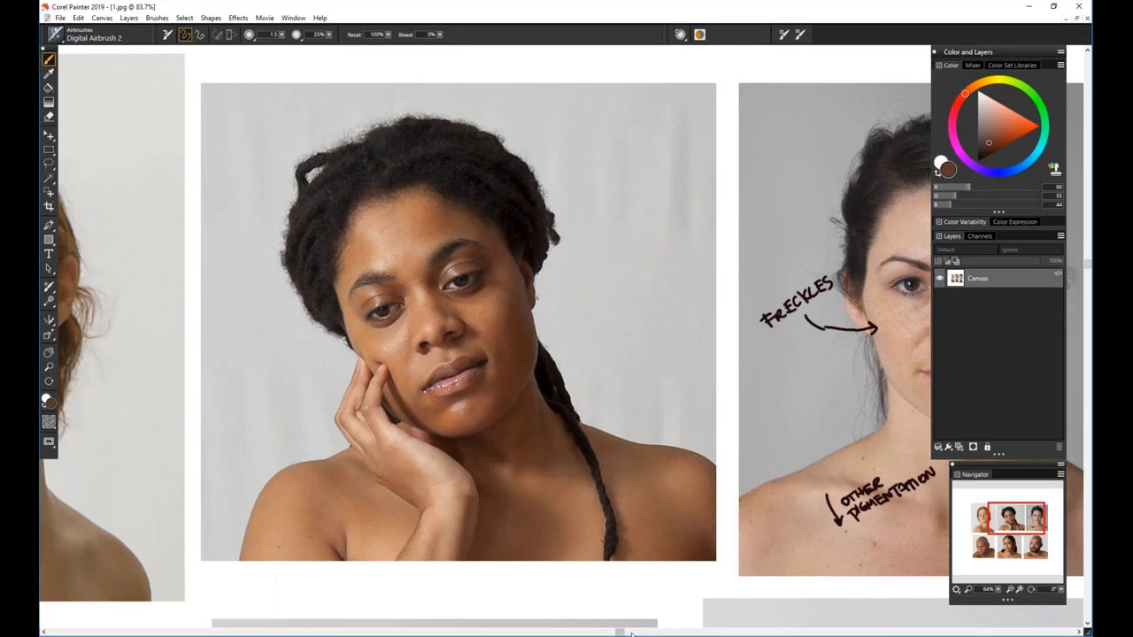
left_click_drag(620, 633, 764, 632)
left_click_drag(997, 590, 1011, 592)
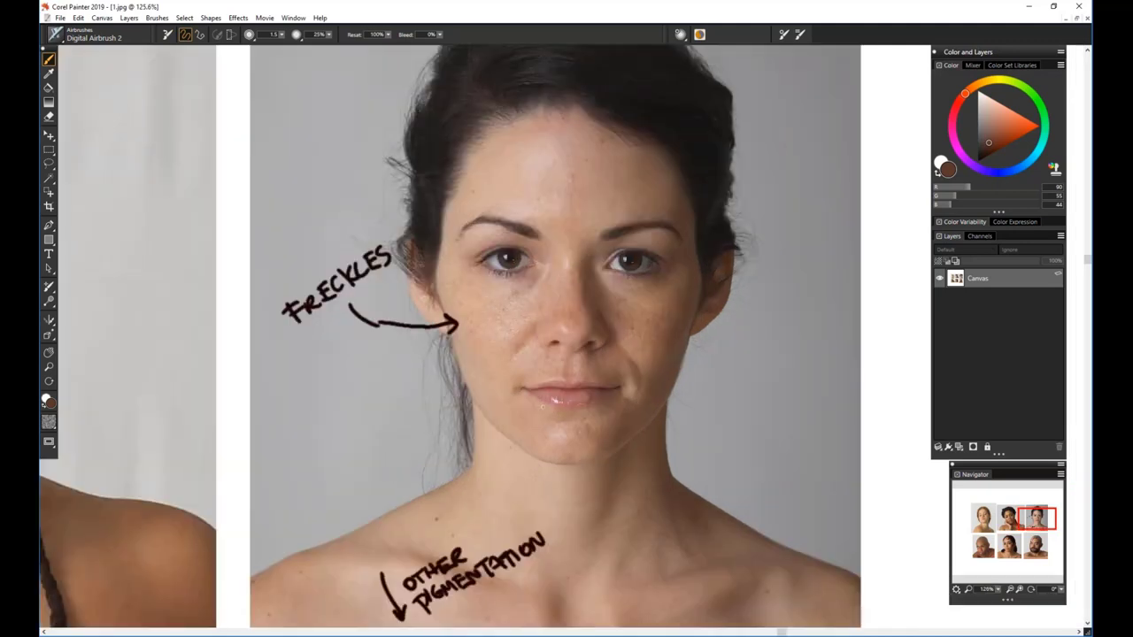
left_click_drag(1088, 261, 1089, 278)
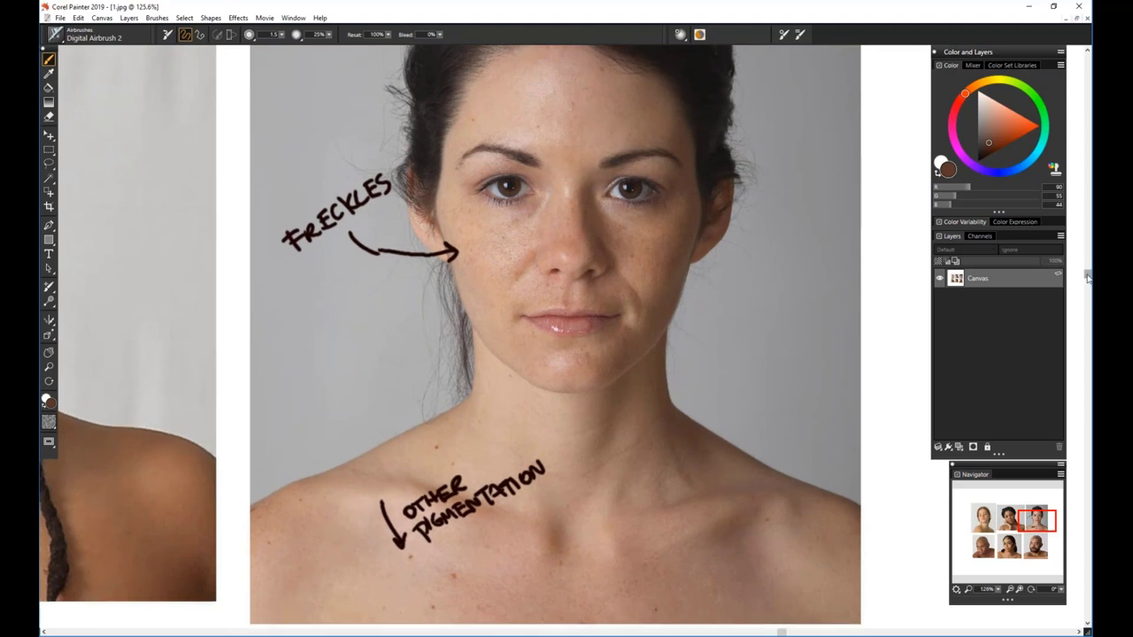
left_click_drag(1089, 278, 1087, 405)
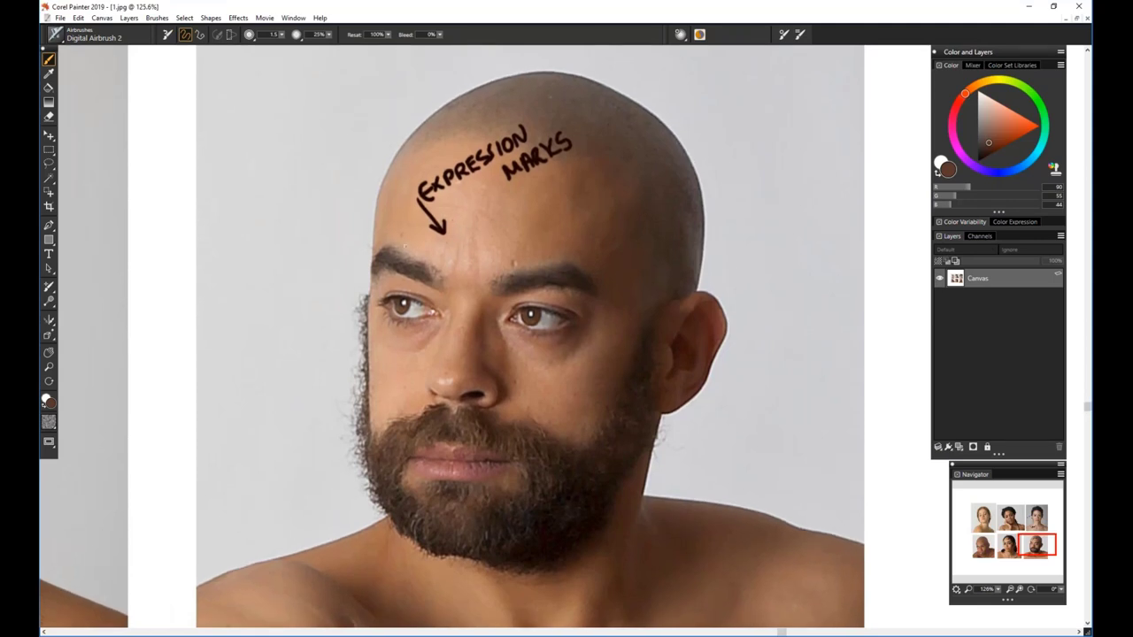
left_click_drag(781, 632, 623, 632)
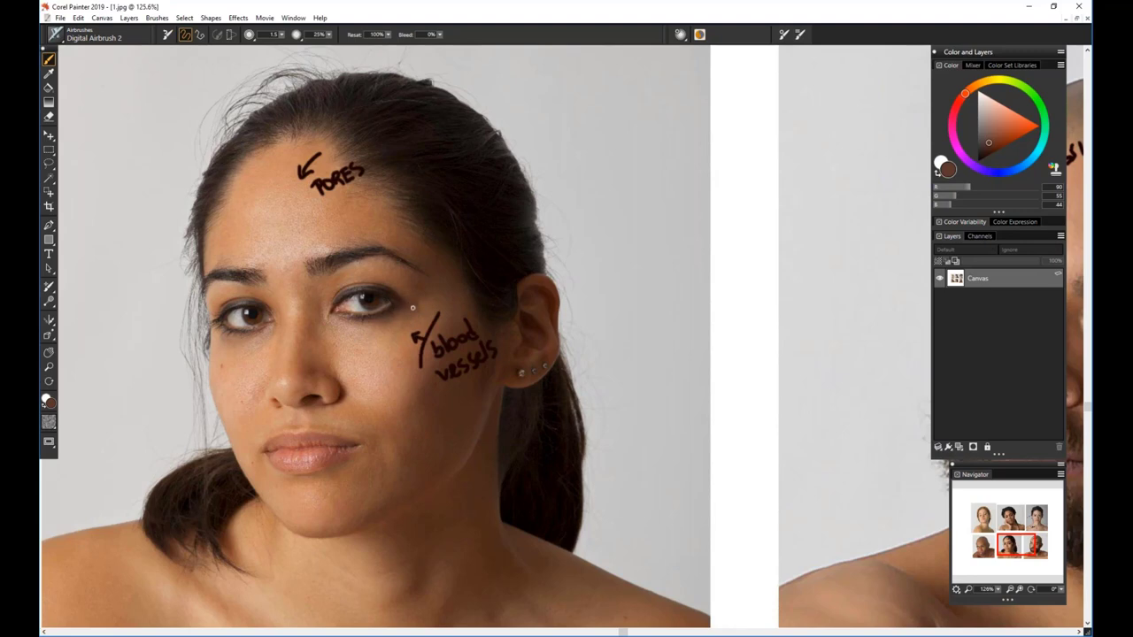
left_click(999, 591)
left_click_drag(999, 591, 1015, 591)
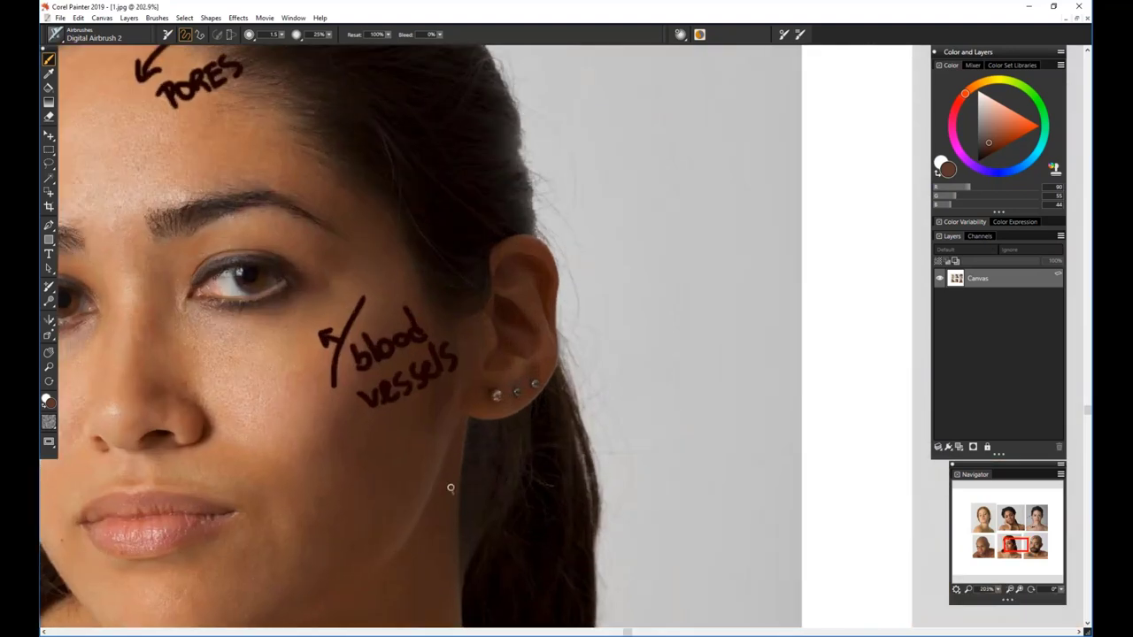
left_click_drag(627, 632, 564, 632)
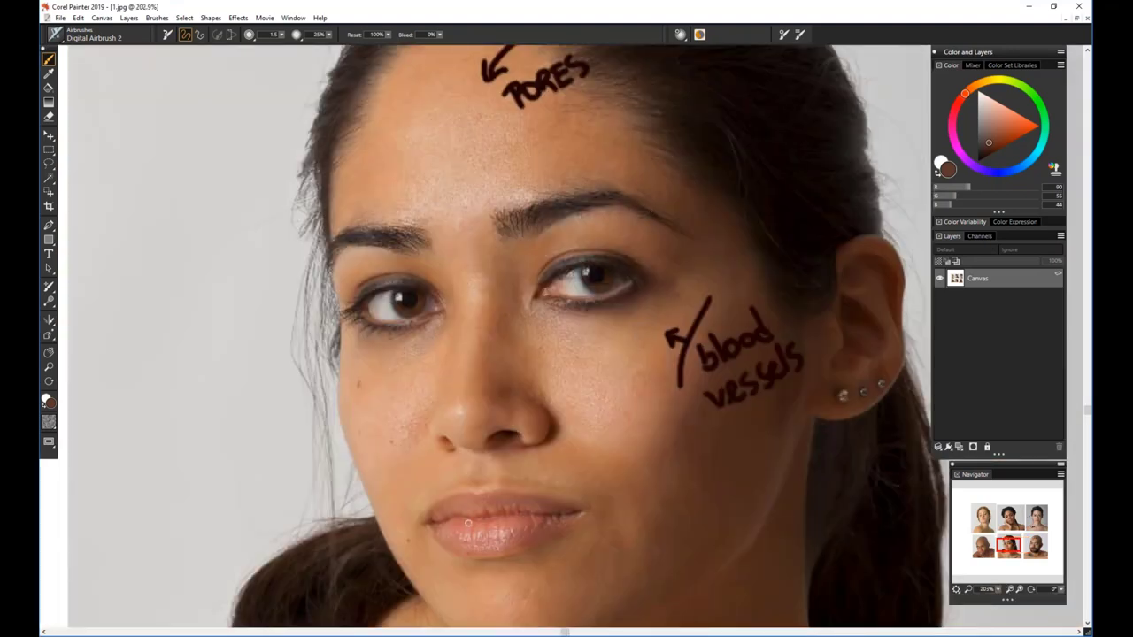
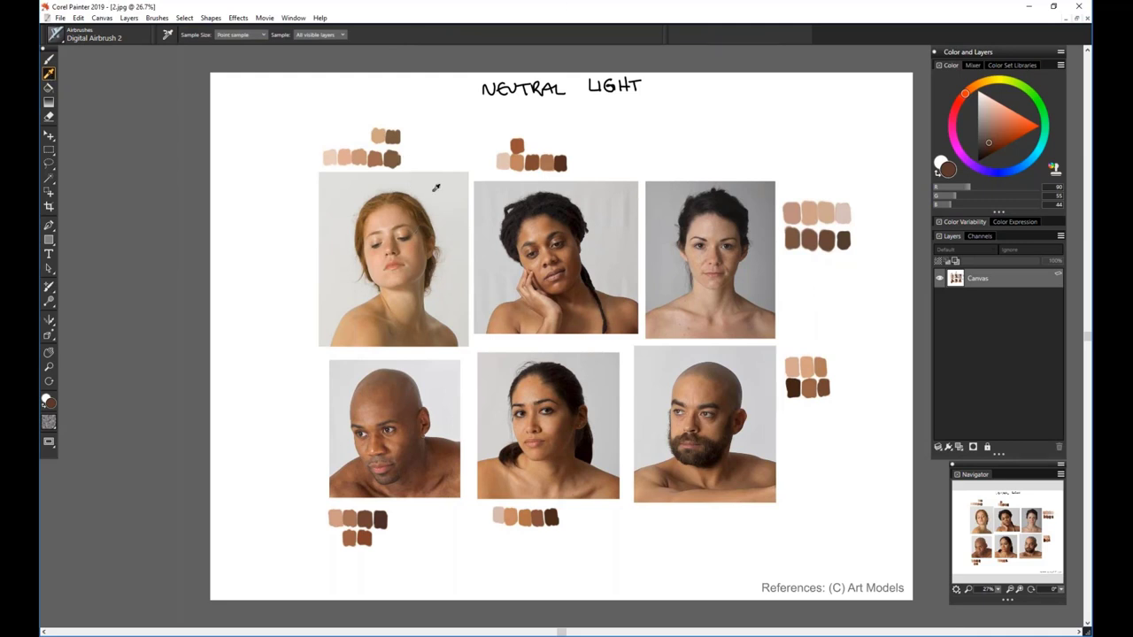
Add a new layer, sample the dark brown at the red-haired model's temple, and paint a swatch above her photo with brush size 19.7
left_click(959, 448)
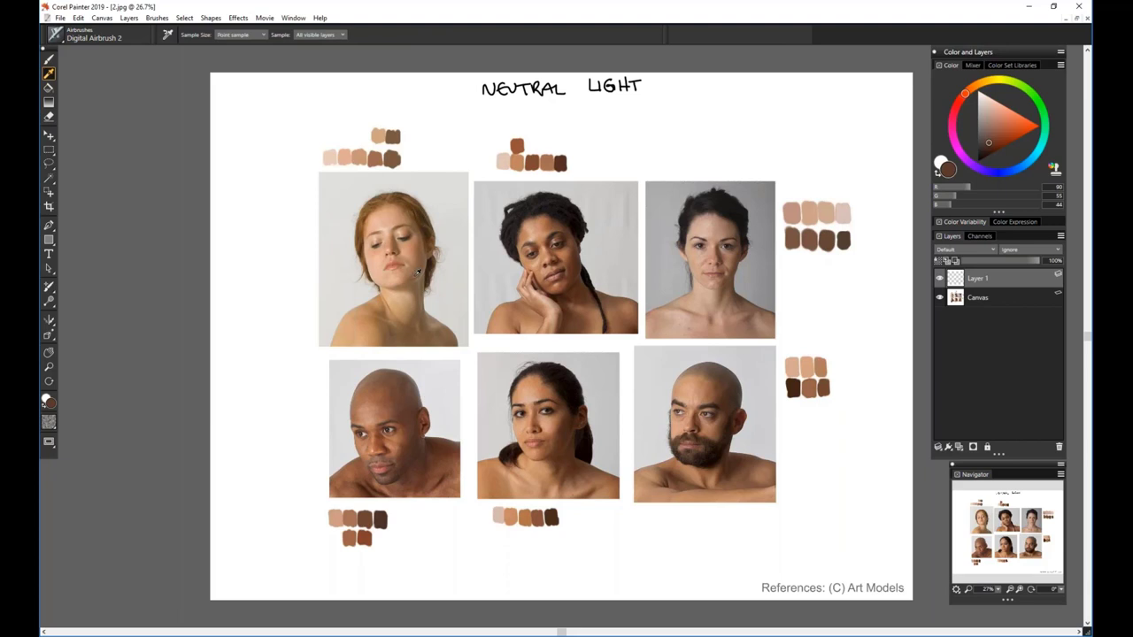
left_click(415, 229)
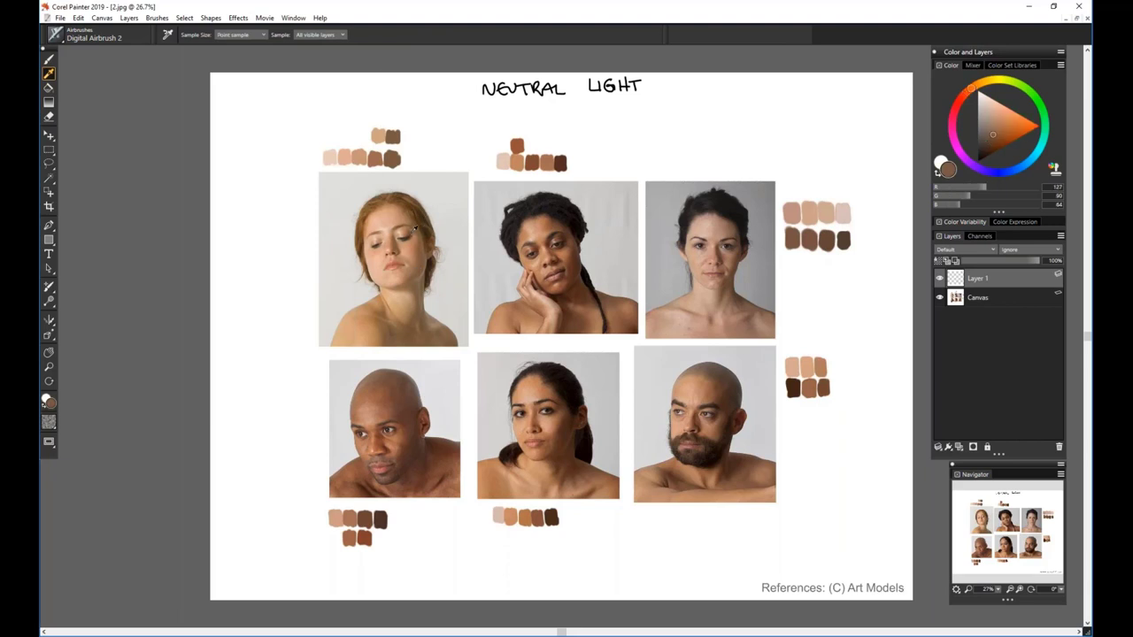
key("b")
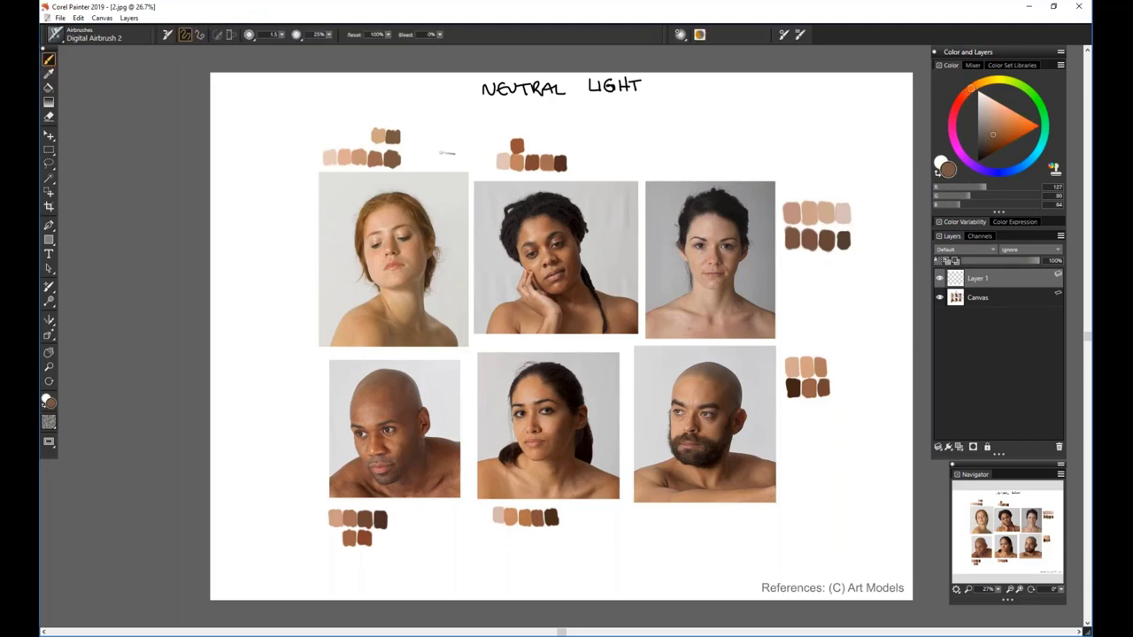
left_click(293, 35)
left_click_drag(281, 35, 313, 37)
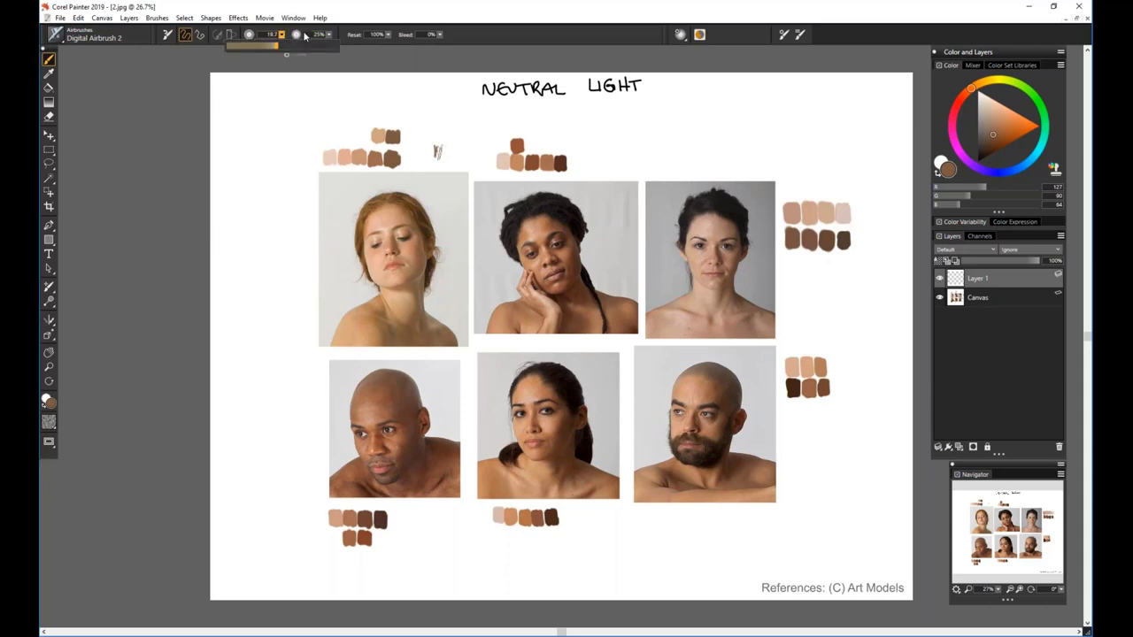
mouse_move(439, 146)
left_mouse_down()
mouse_move(437, 160)
mouse_move(444, 154)
left_mouse_up()
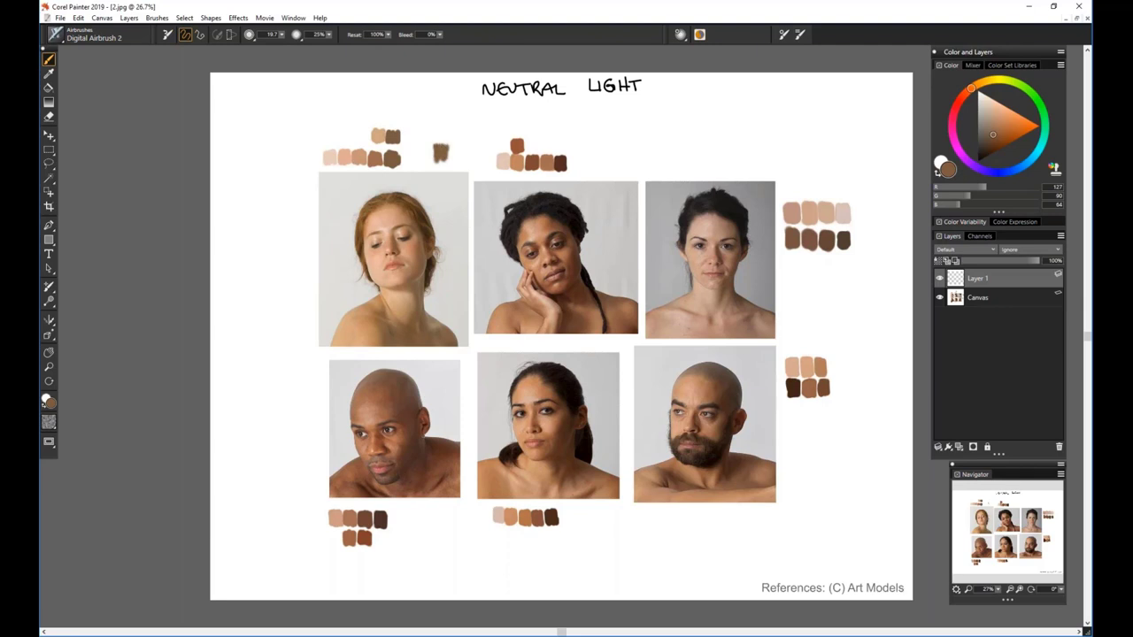
Sample the mid-brown skin tone on the shaded side of the red-haired model's face and paint it beside the dark brown swatch
left_click(48, 72)
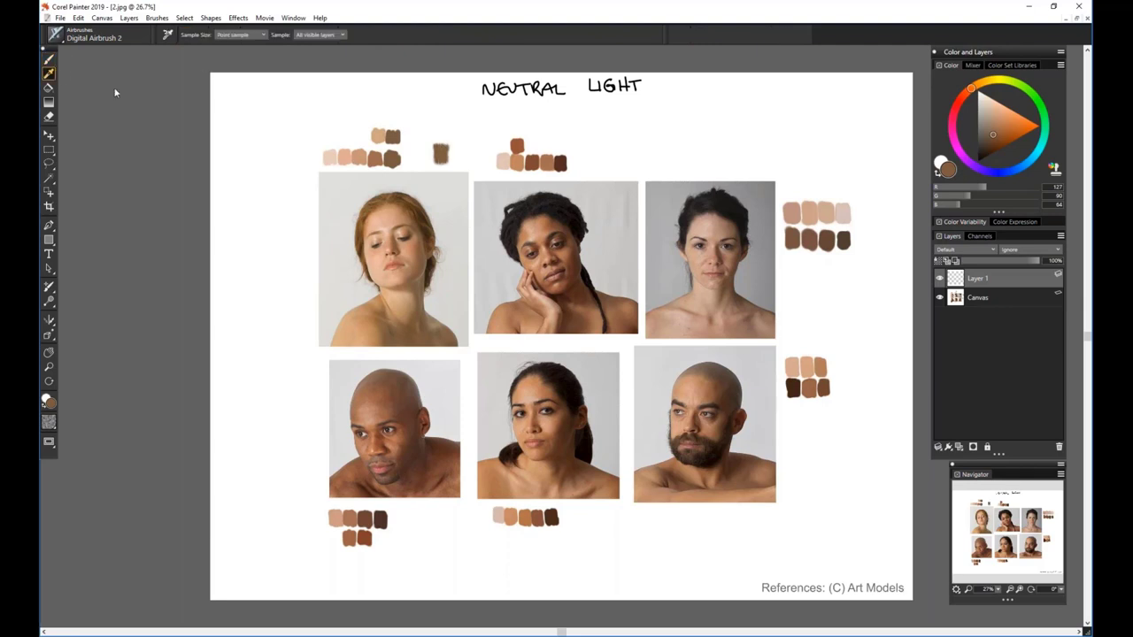
left_click(416, 249)
key("b")
mouse_move(420, 146)
left_mouse_down()
mouse_move(424, 162)
mouse_move(428, 152)
left_mouse_up()
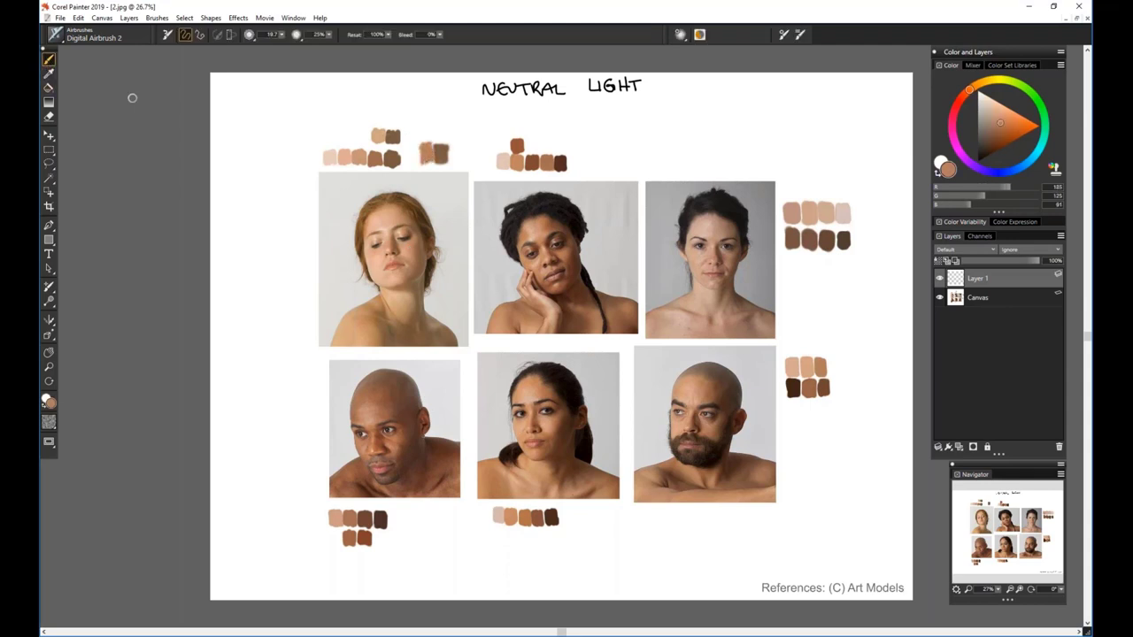
Sample a light skin tone from the red-haired model's forehead and paint a swatch above the mid-brown one
key("d")
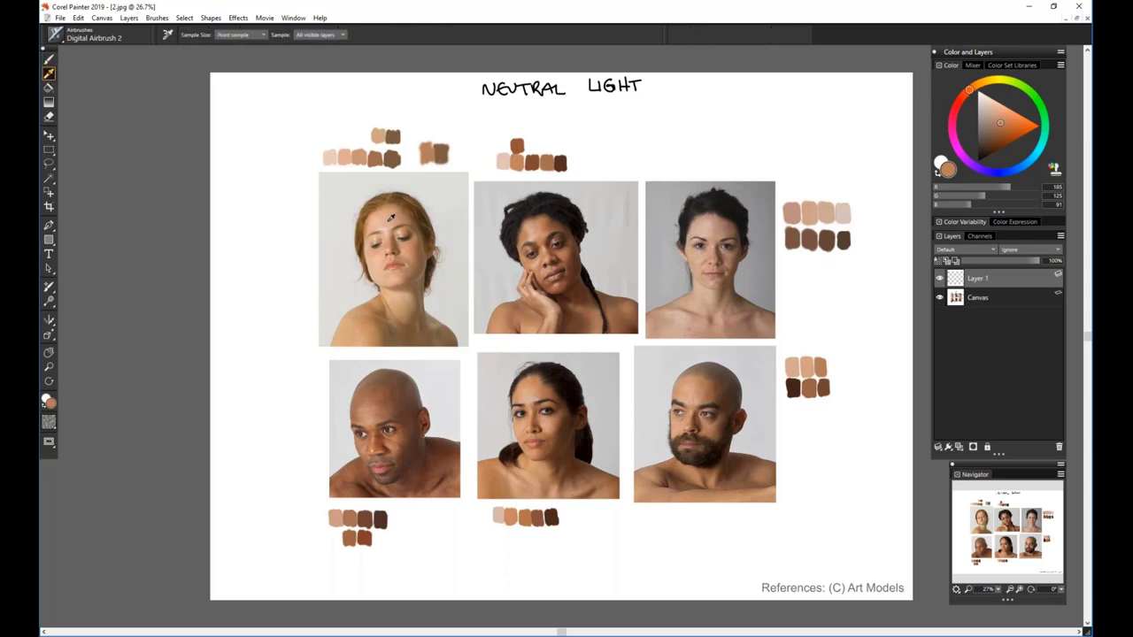
left_click(390, 217)
key("b")
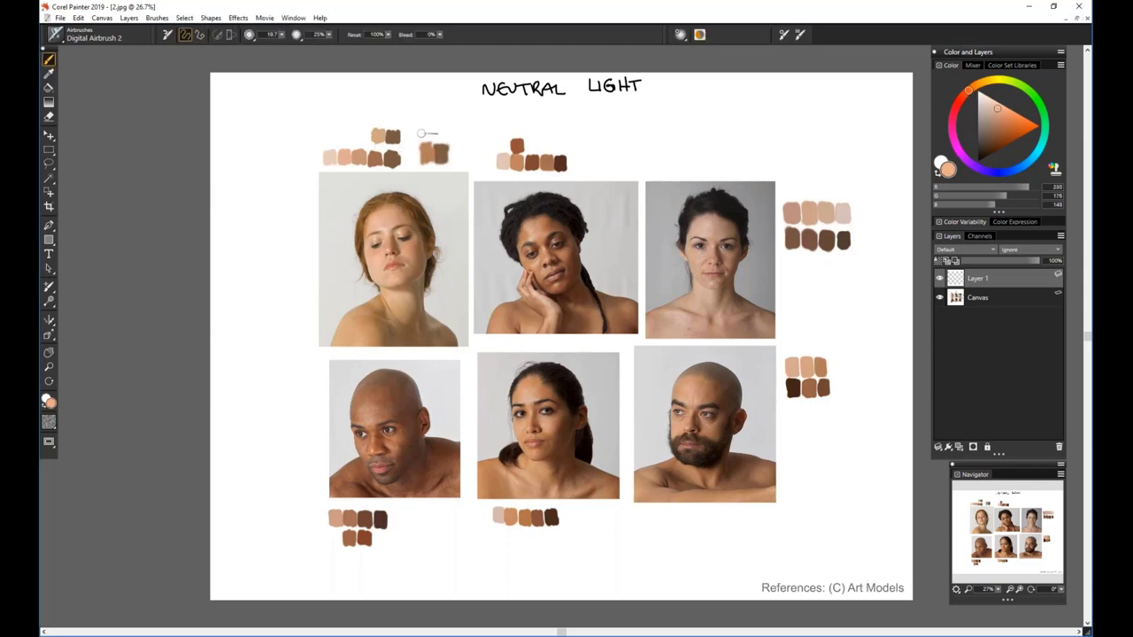
left_click_drag(422, 132, 425, 139)
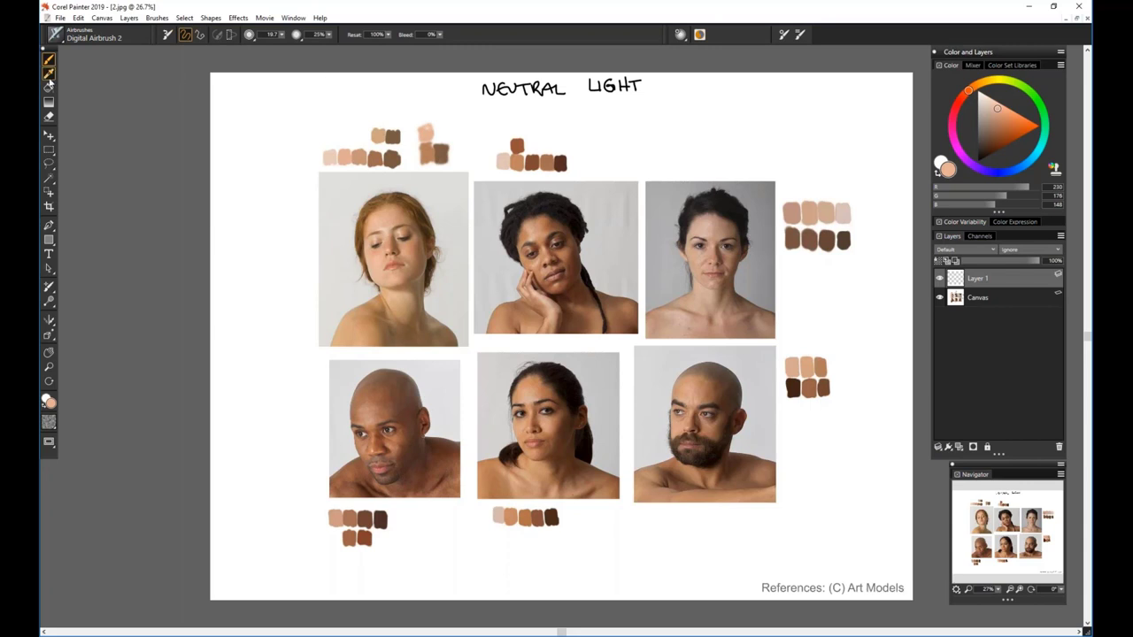
Sample the light pink tone on the red-haired model's lit cheek and paint a swatch above the dark brown one
key("d")
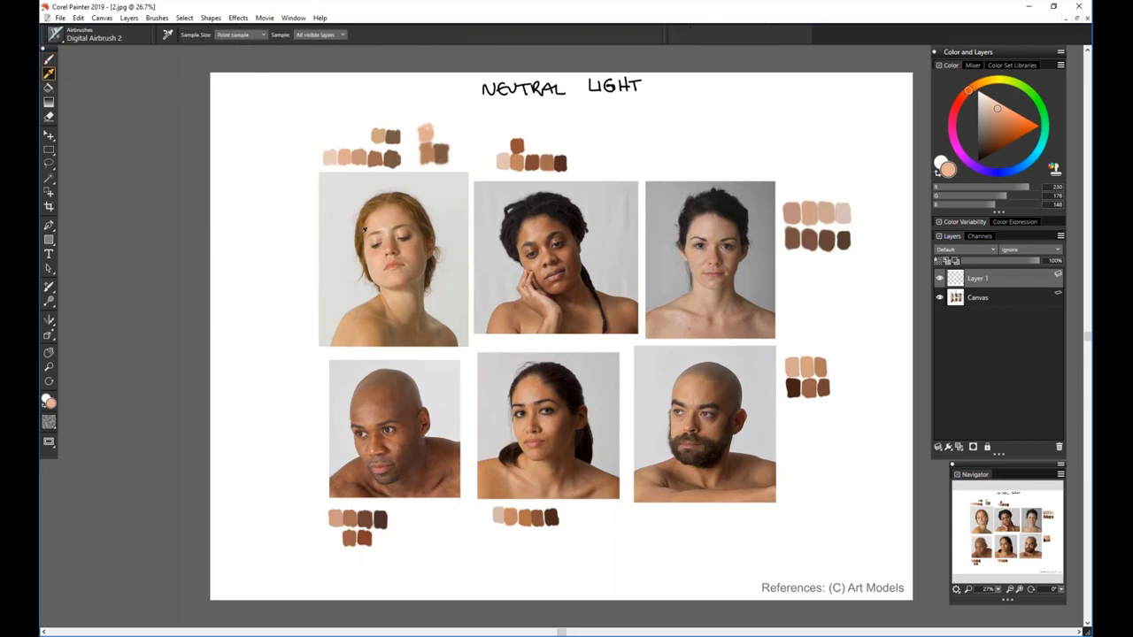
left_click(376, 263)
left_click(49, 58)
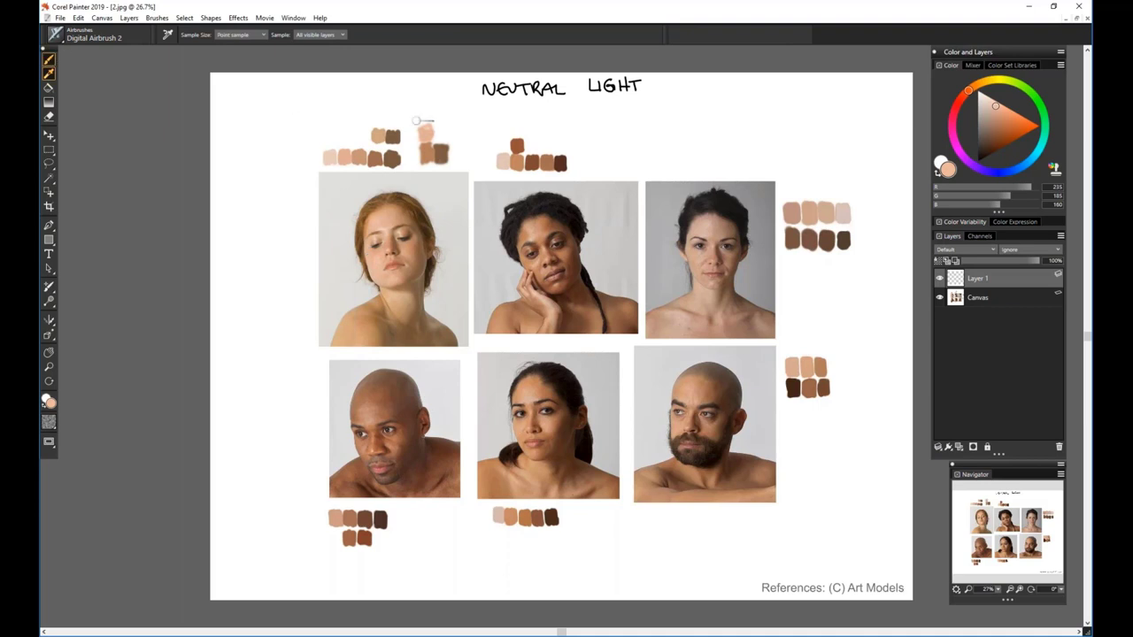
left_click_drag(436, 129, 442, 130)
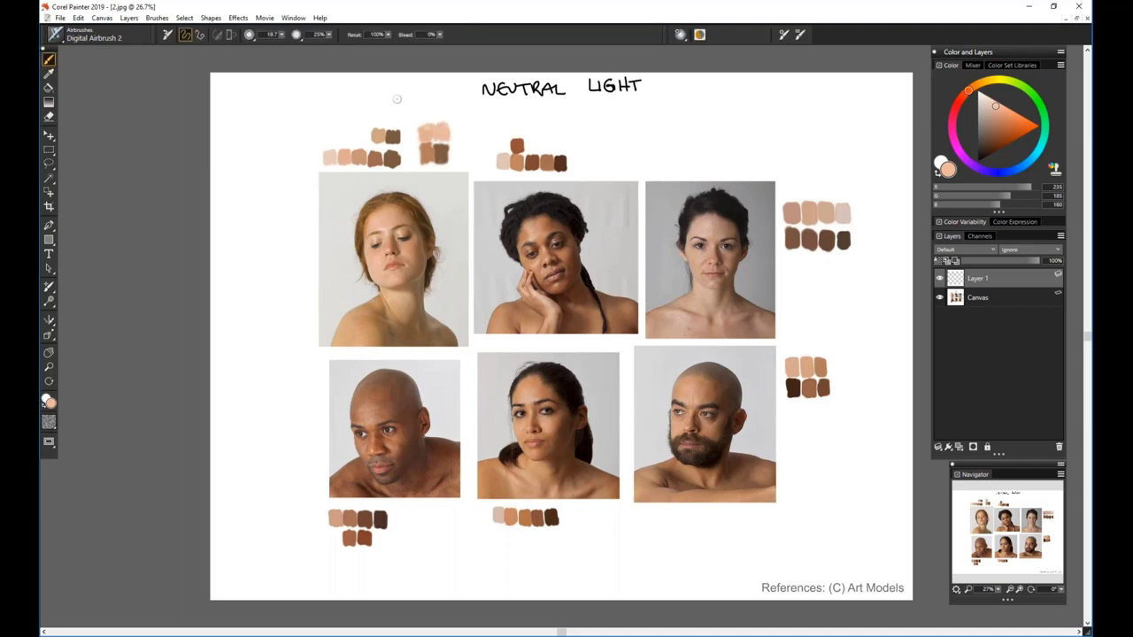
Sample the palest highlight on the red-haired model's forehead and paint its swatch on top of the new palette
left_click(49, 73)
left_click(387, 225)
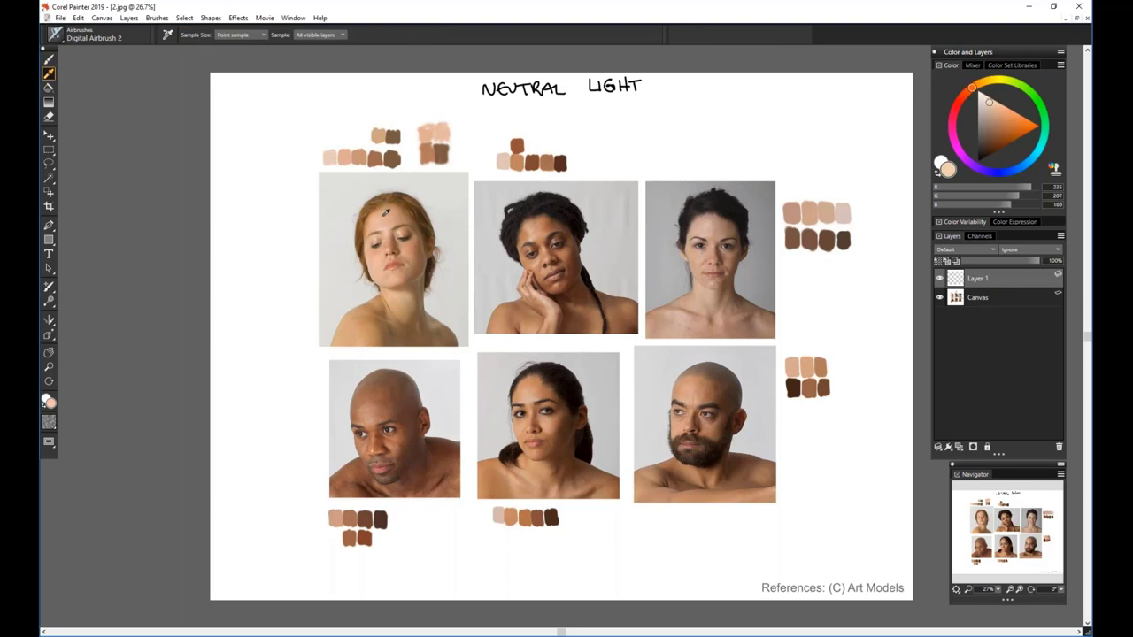
key("b")
left_click_drag(423, 115, 430, 113)
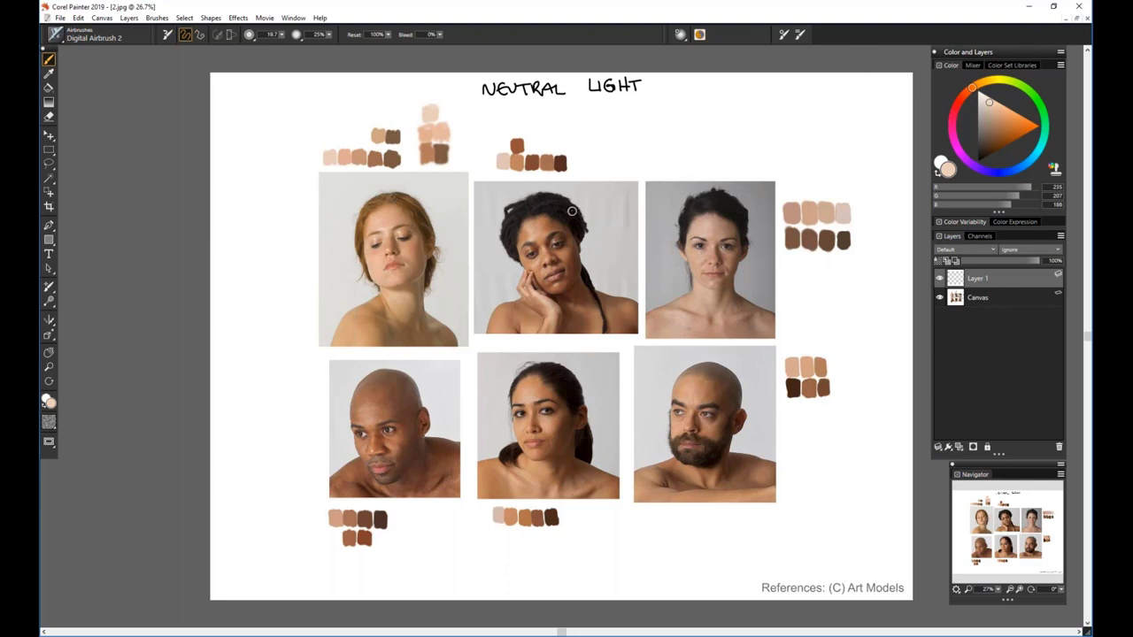
Close 2.jpg without saving the changes, and examine the value terms chart with its five main areas at about 37% zoom
left_click(1087, 18)
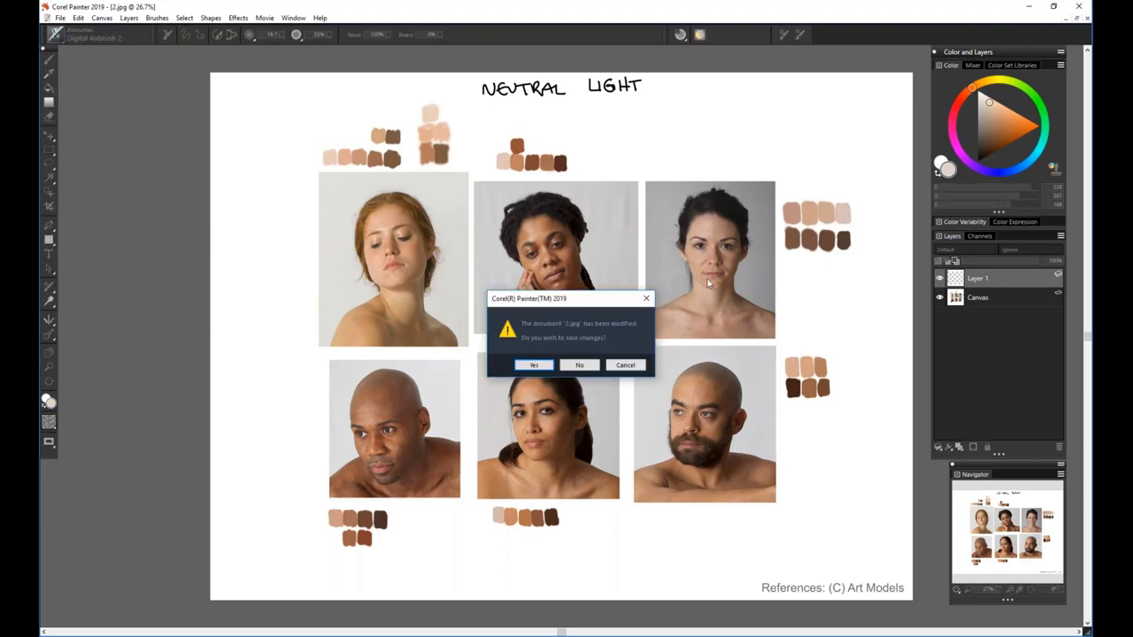
left_click(591, 362)
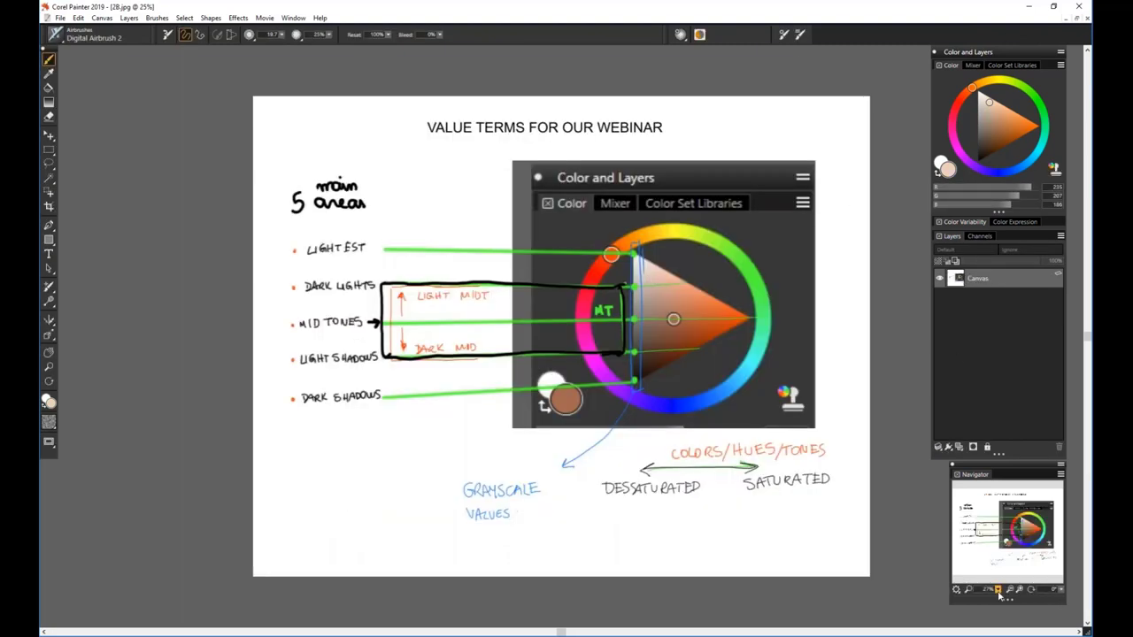
left_click_drag(1000, 593, 1010, 599)
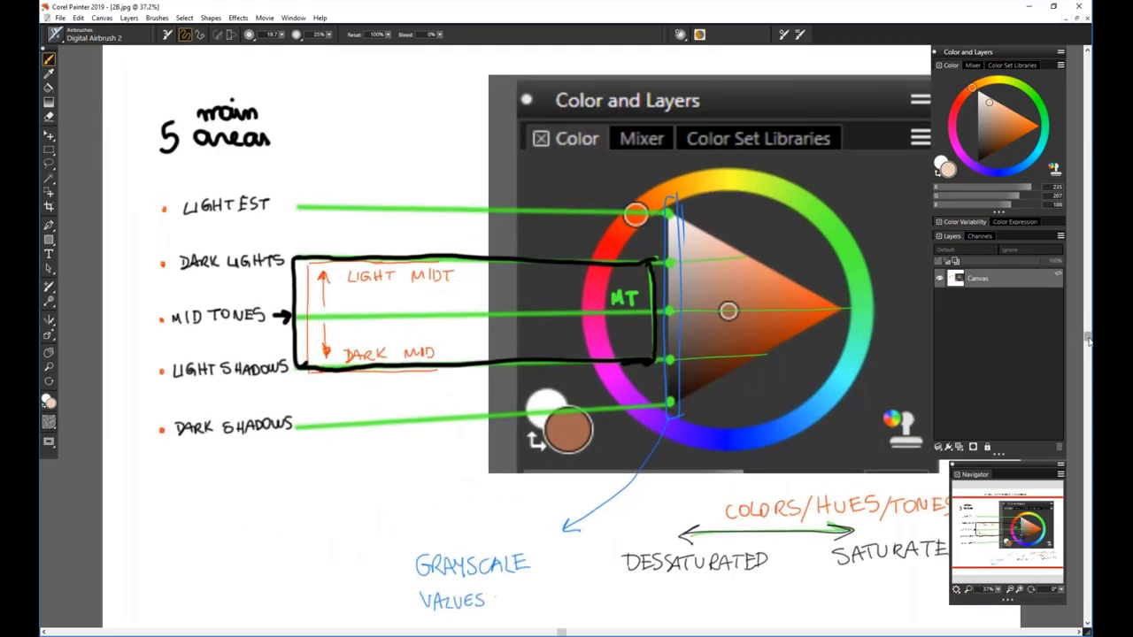
left_click_drag(1088, 338, 1088, 322)
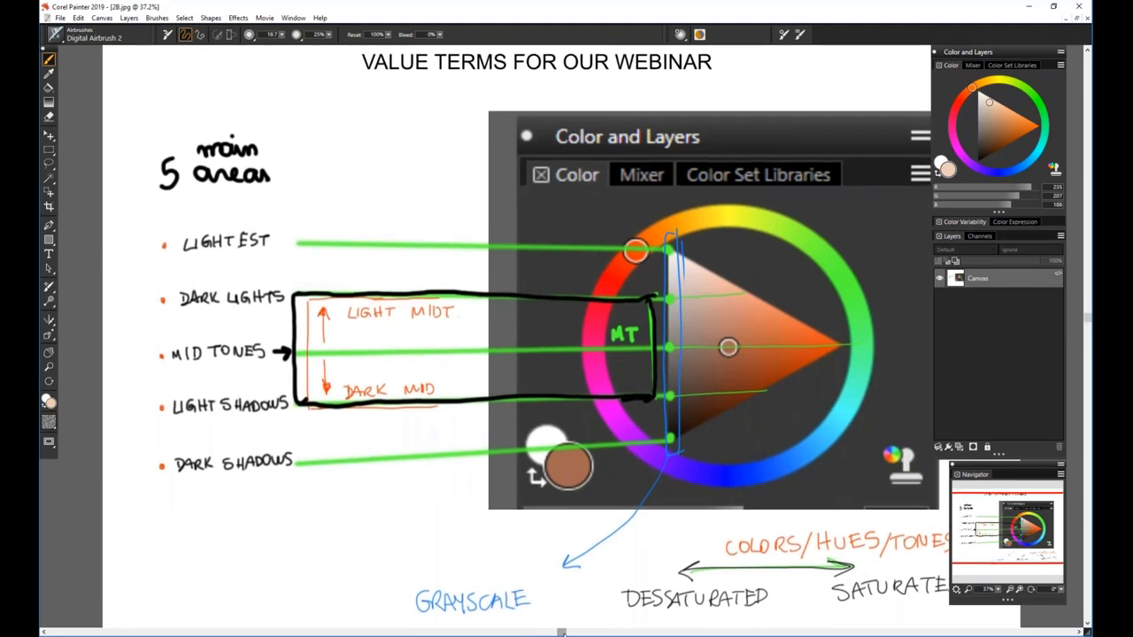
left_click_drag(561, 632, 581, 632)
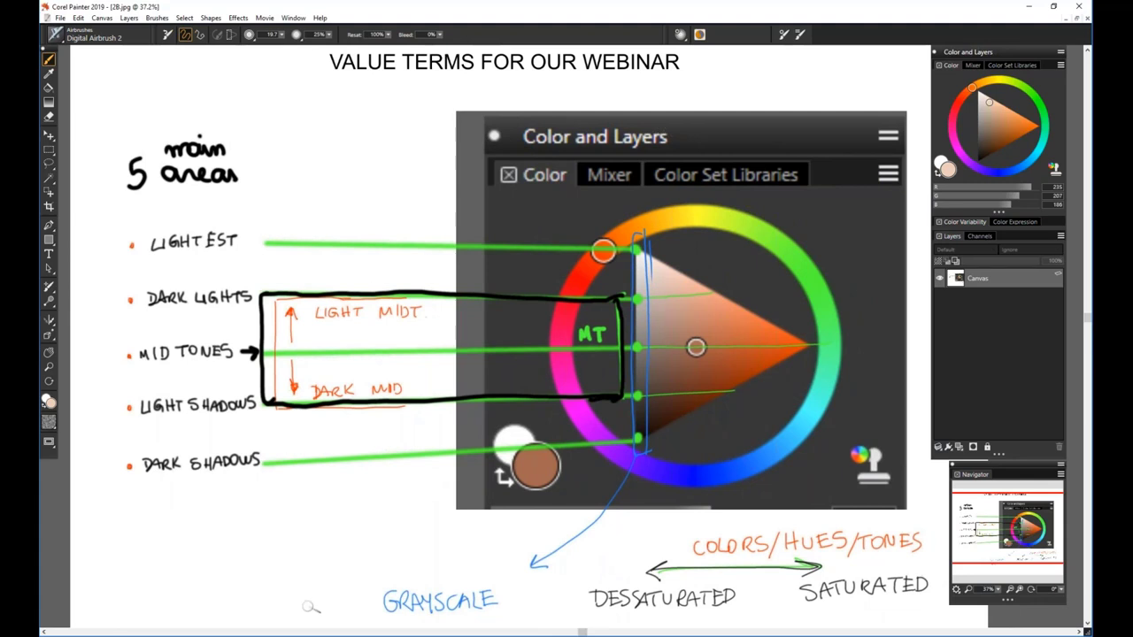
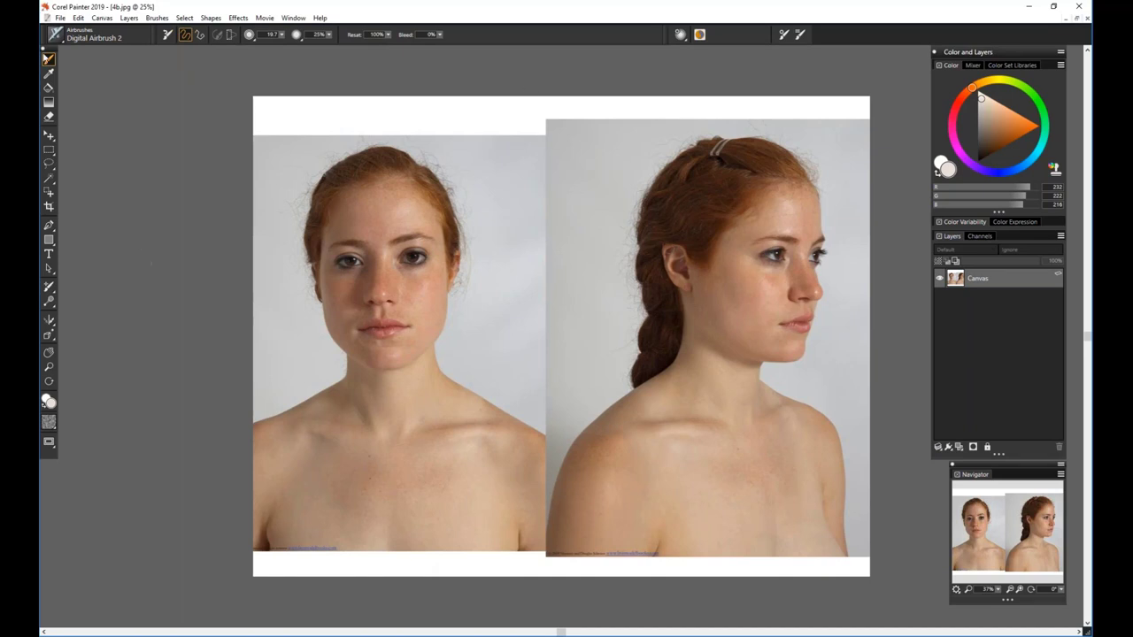
Show the Reference Image panel and place it beside the canvas, sized as a tall panel over the left photo
left_click(293, 18)
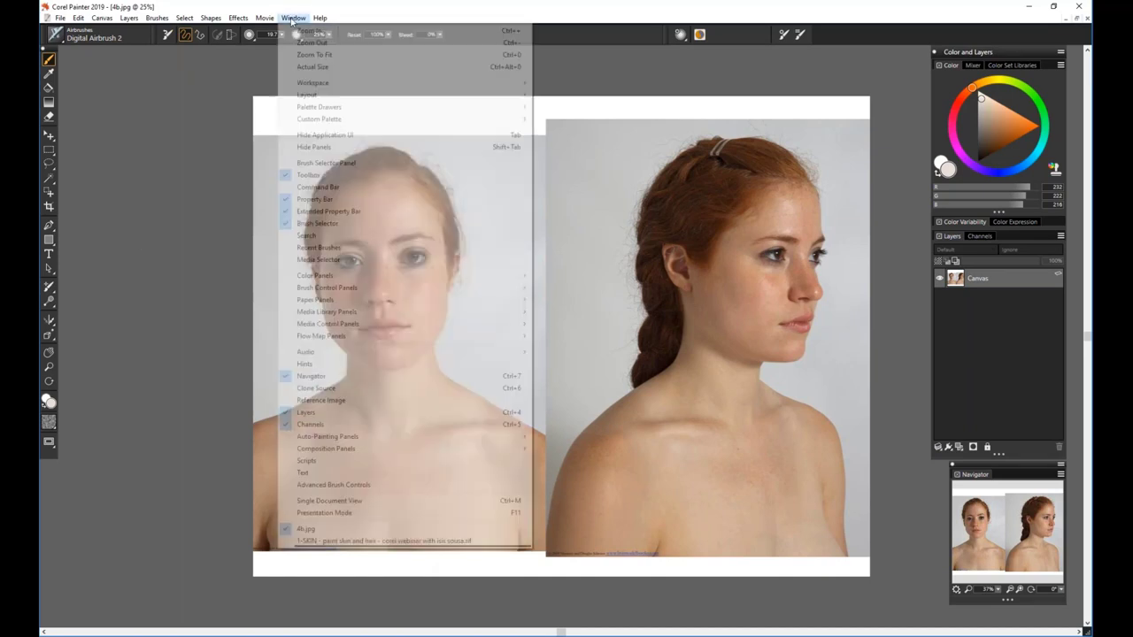
left_click(312, 401)
left_click_drag(152, 94, 124, 71)
left_click_drag(229, 279, 326, 278)
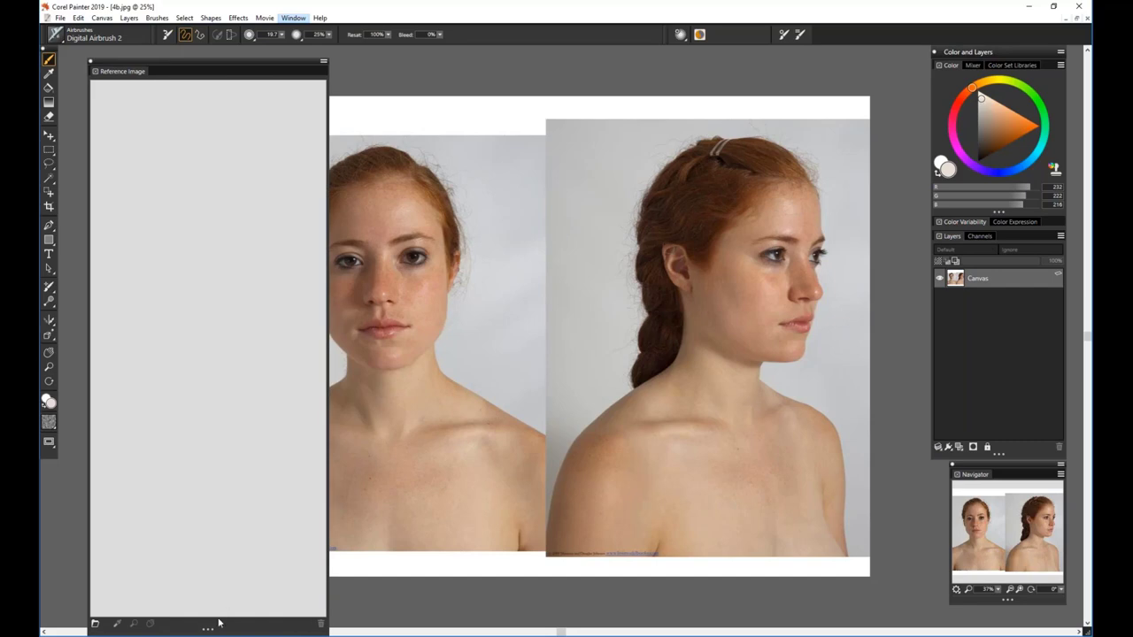
left_click_drag(207, 629, 207, 586)
Load 4.jpg as the reference image, enlarge it on the model's face, and widen the panel to show the whole head
left_click(95, 580)
left_click_drag(556, 111, 556, 248)
left_click(418, 133)
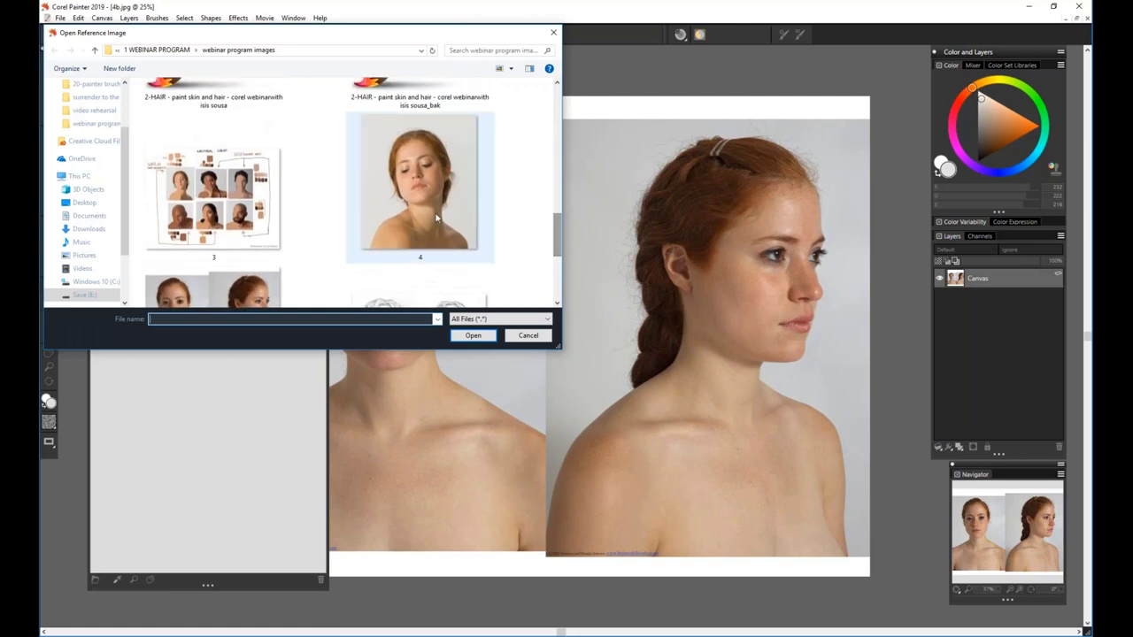
left_click(480, 336)
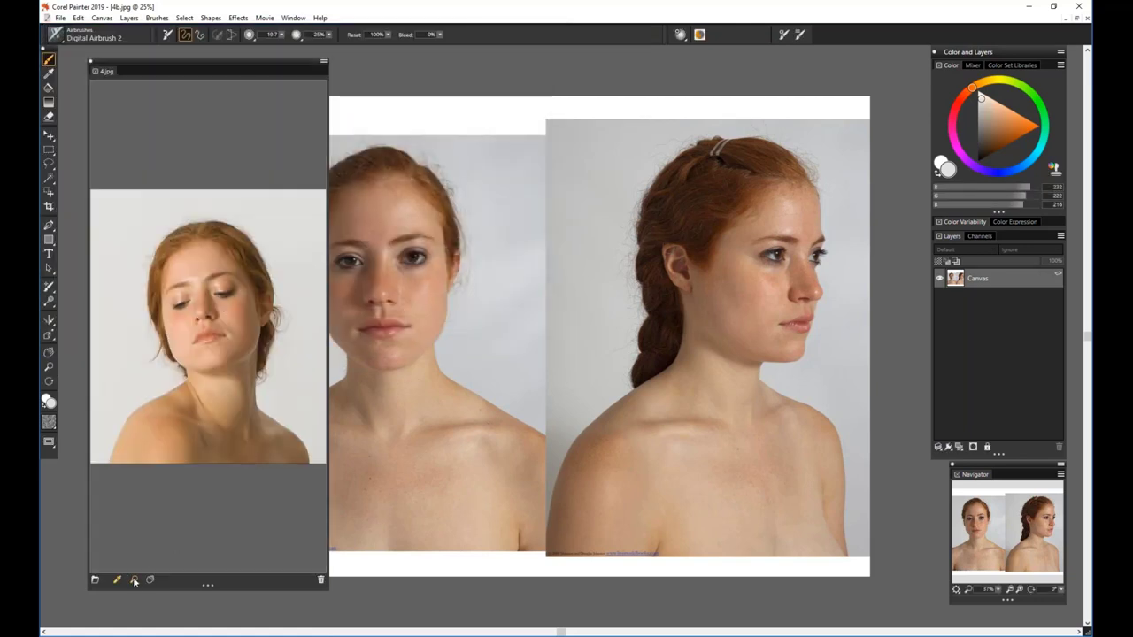
left_click(206, 330)
left_click_drag(234, 69, 204, 59)
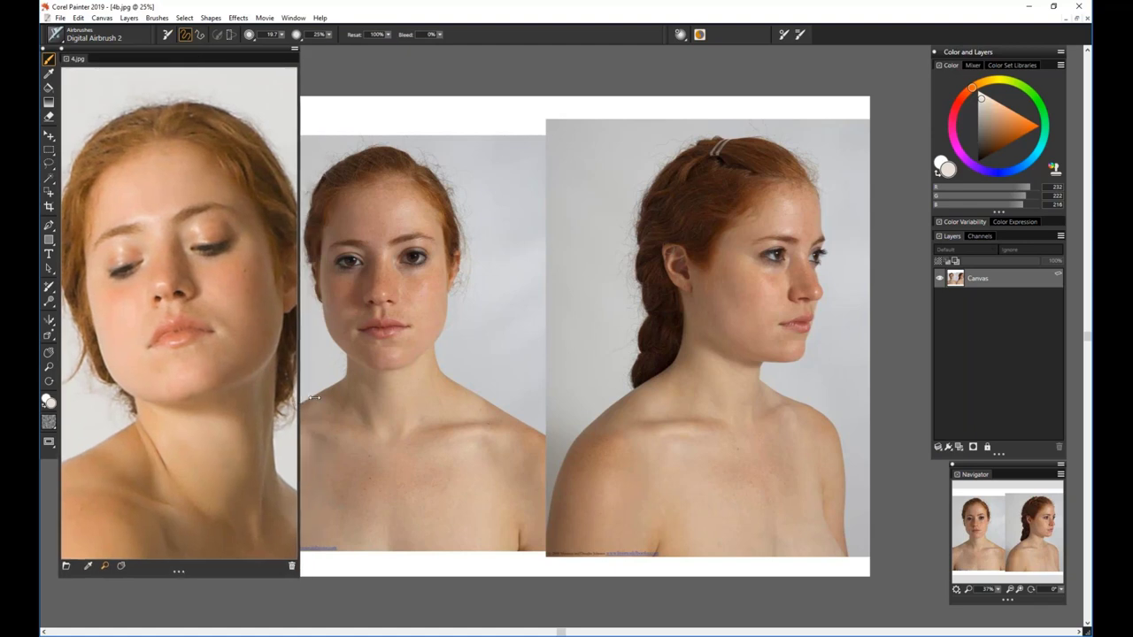
left_click_drag(297, 402, 351, 394)
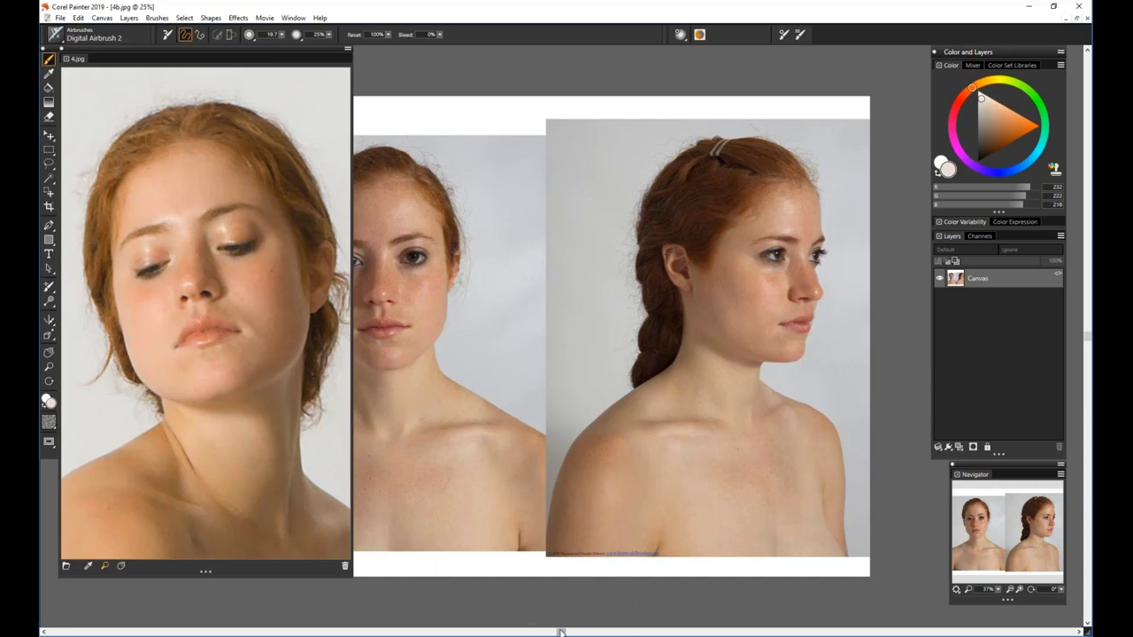
Examine the front-view face in 4b.jpg at about 87% zoom, comparing the skin on forehead, nose, cheeks, lips and chin
left_click_drag(560, 632, 486, 632)
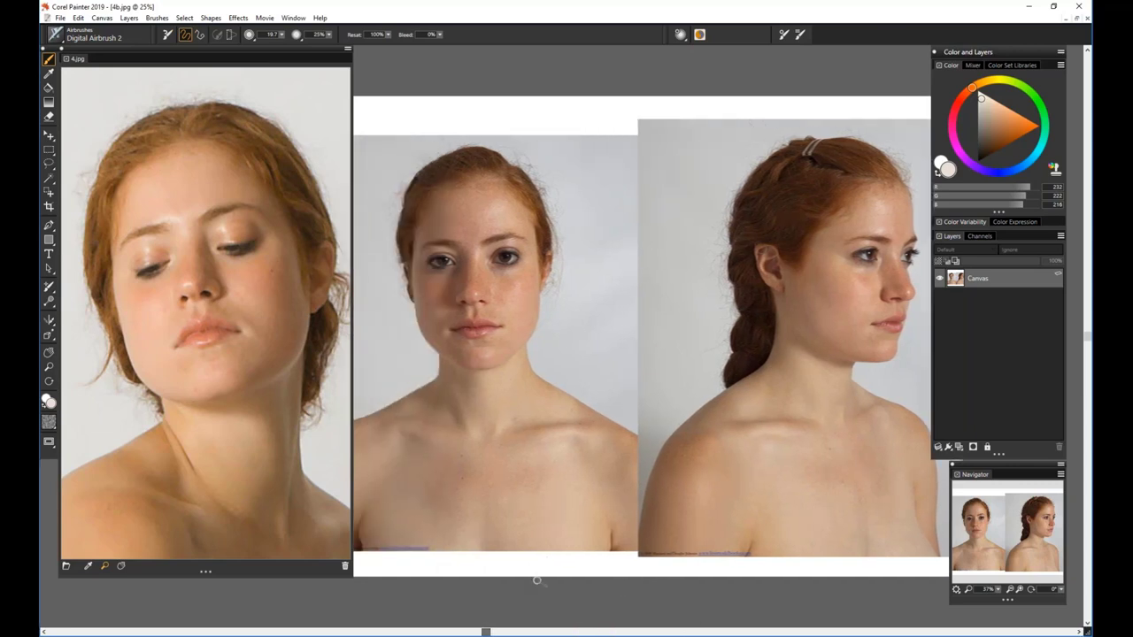
left_click(997, 591)
left_click_drag(998, 600, 1015, 600)
left_click_drag(439, 632, 329, 632)
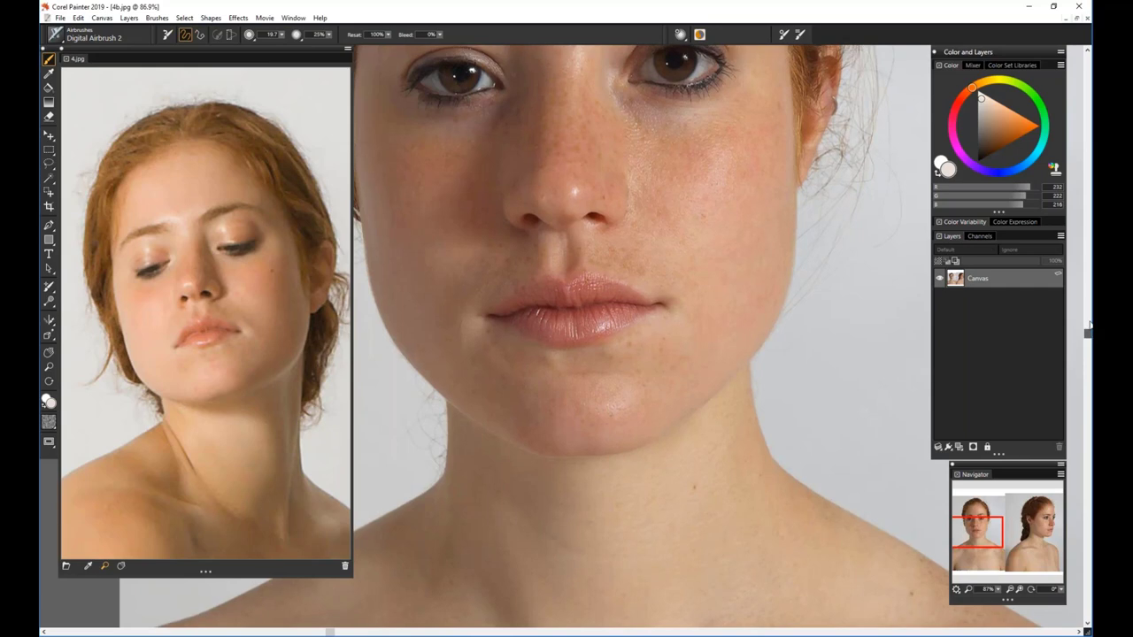
scroll(549, 81, "up", 5)
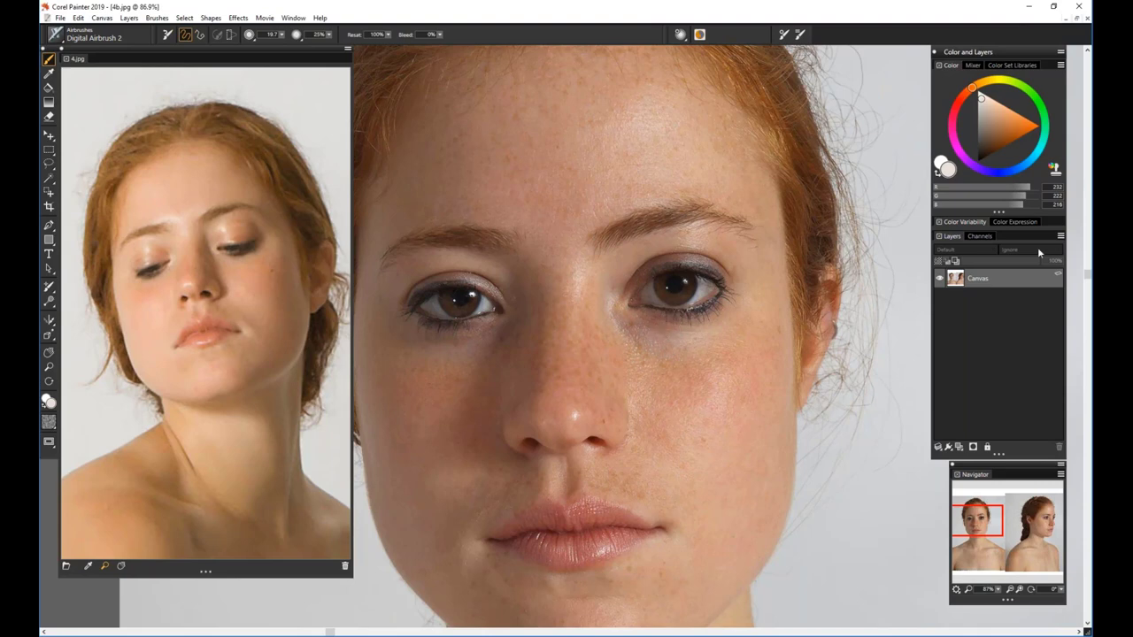
left_click_drag(1088, 276, 1088, 285)
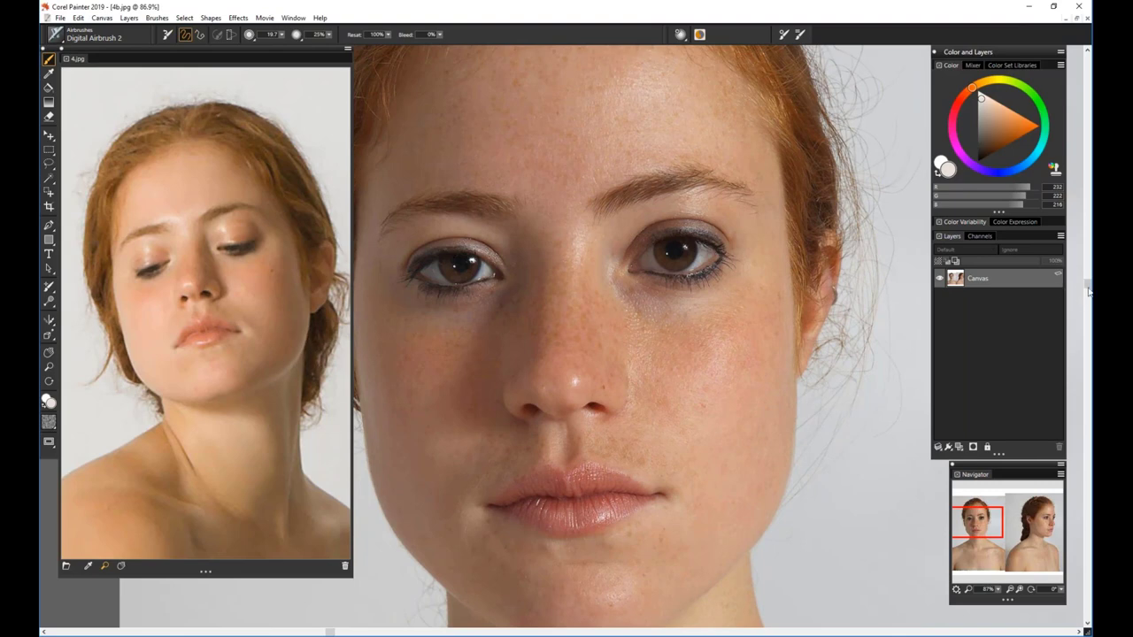
left_click_drag(1087, 287, 1087, 263)
scroll(662, 359, "down", 5)
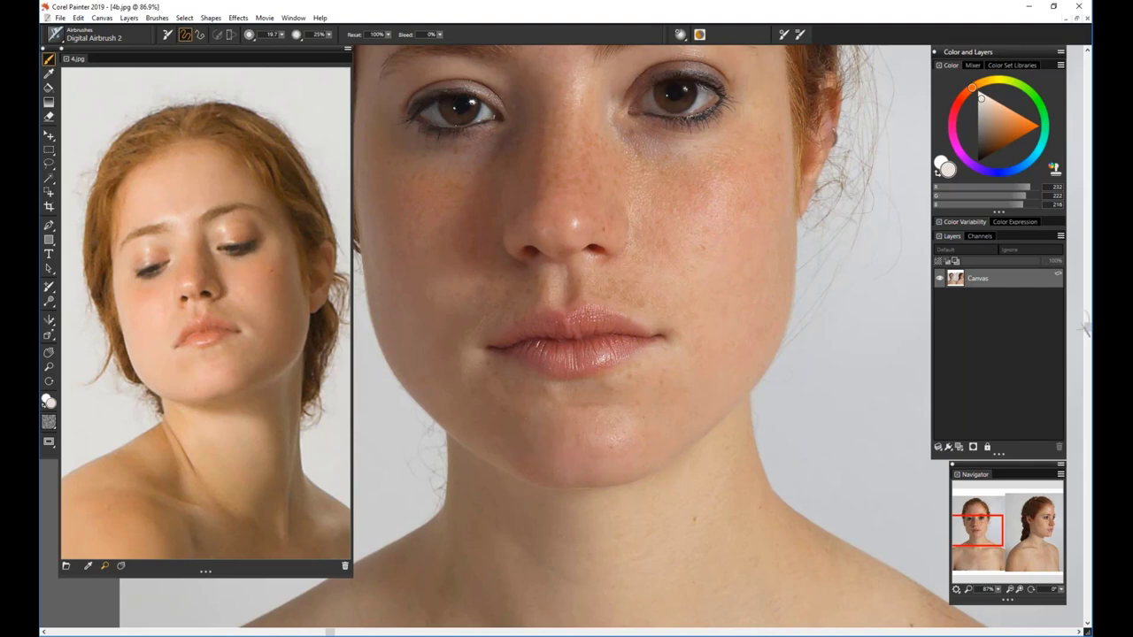
mouse_move(1089, 329)
left_mouse_down()
mouse_move(1089, 263)
mouse_move(1087, 308)
left_mouse_up()
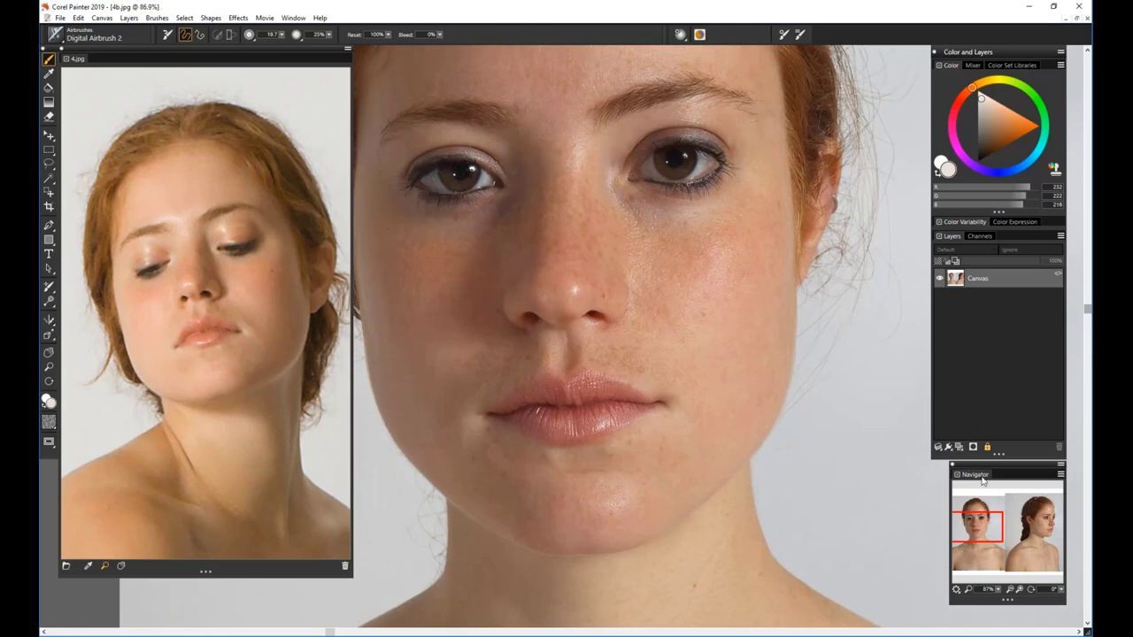
left_click_drag(997, 590, 972, 596)
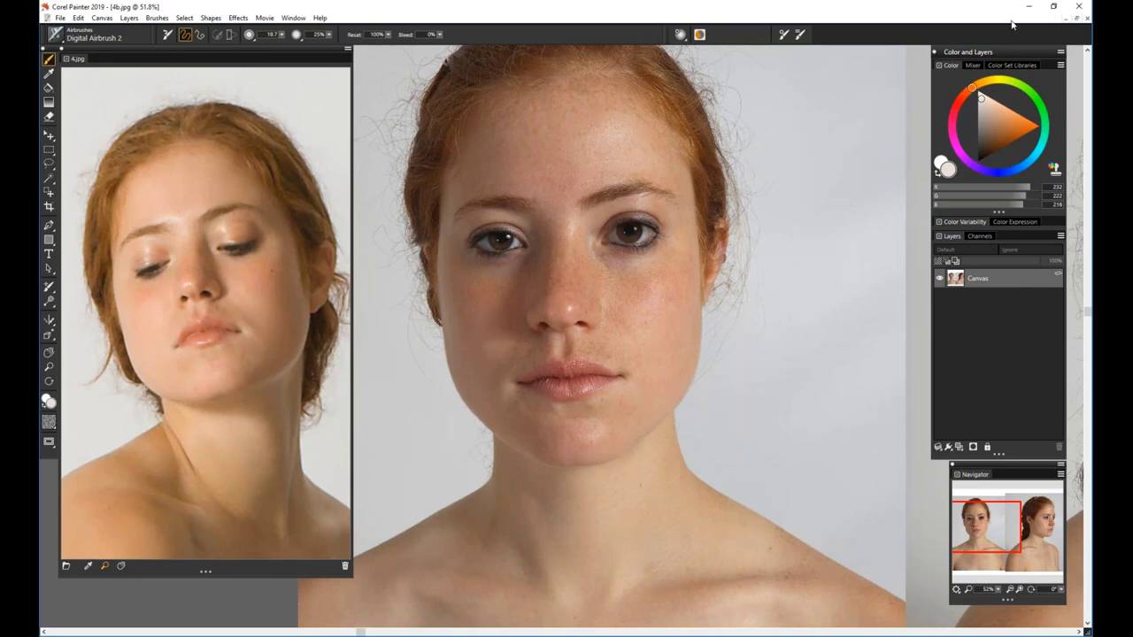
Close 4b.jpg and open the image 5.jpg with the two portrait line drawings
left_click(1087, 18)
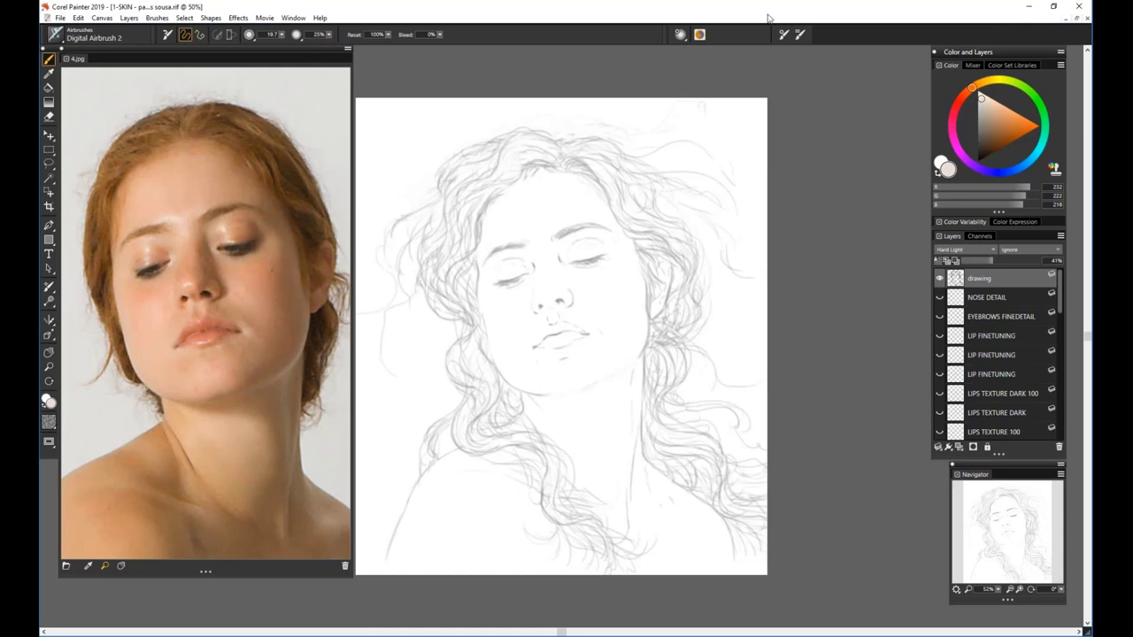
left_click(60, 18)
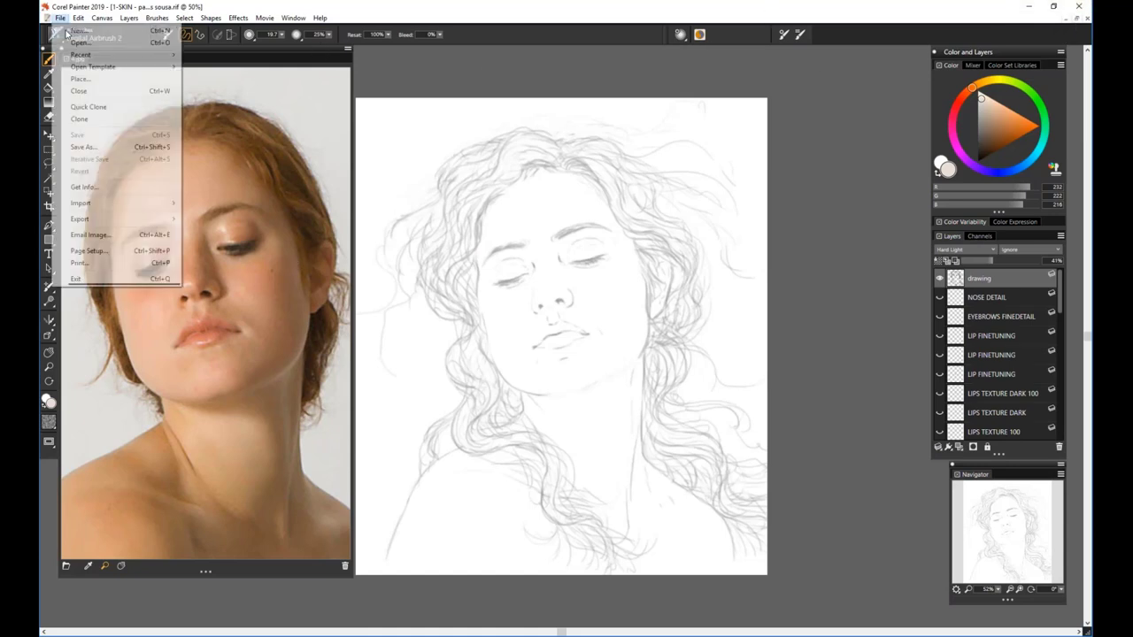
left_click(97, 43)
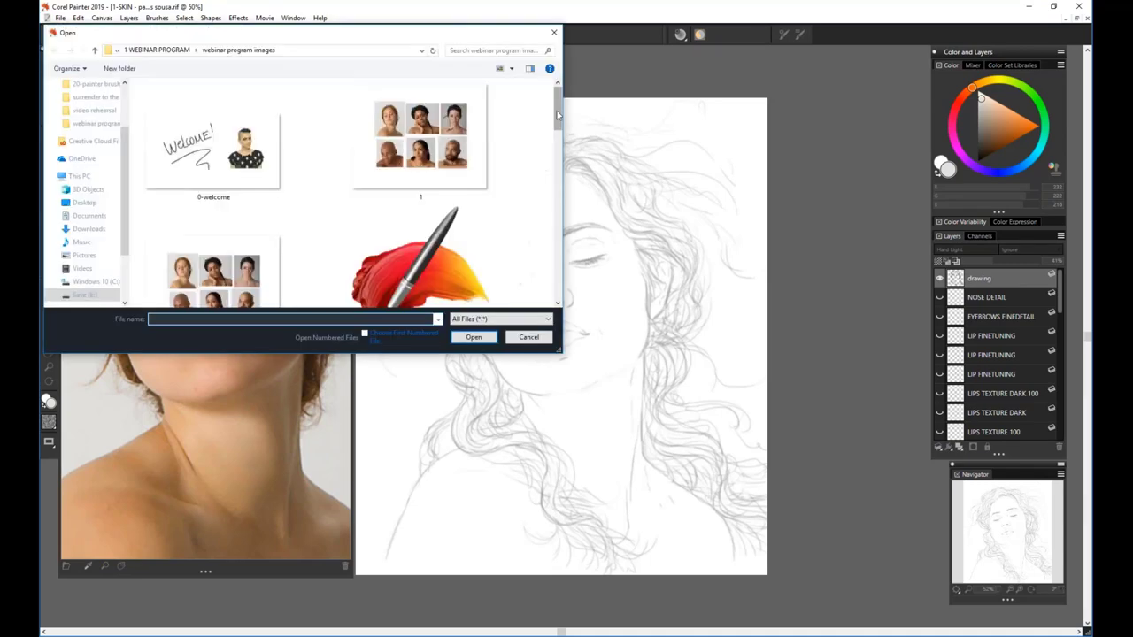
left_click_drag(556, 124, 556, 282)
left_click(438, 177)
left_click(474, 337)
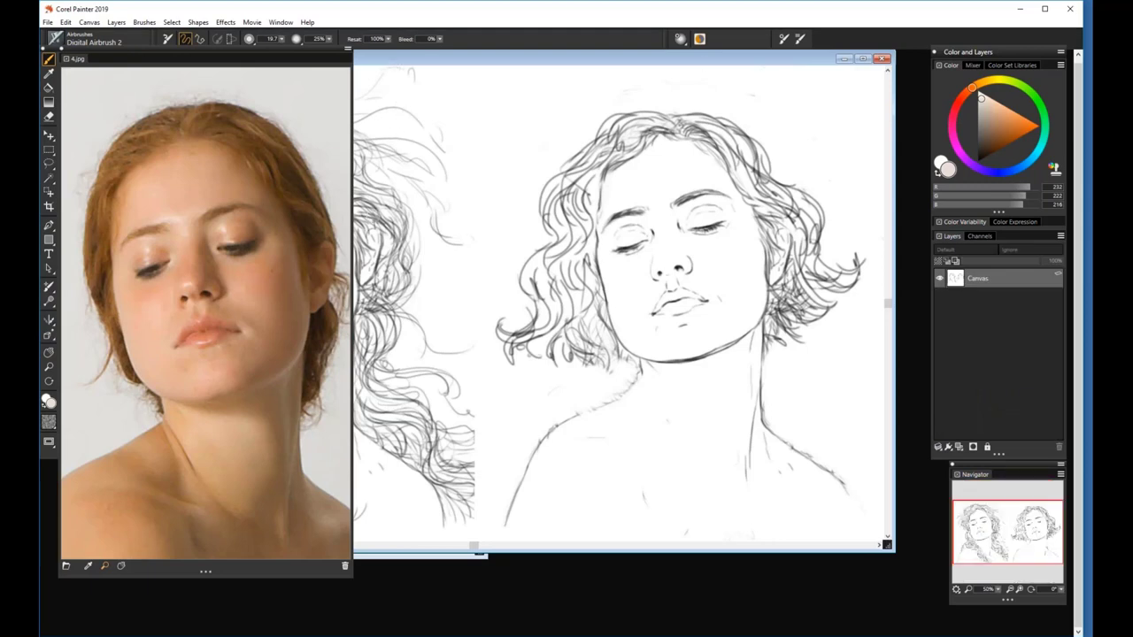
Narrow the reference image panel and arrange the 5.jpg window so both sketches fit beside it at about 39% zoom
left_click_drag(351, 265, 212, 265)
left_click_drag(706, 60, 731, 83)
left_click_drag(500, 570, 460, 567)
mouse_move(997, 594)
left_mouse_down()
mouse_move(985, 596)
mouse_move(1001, 595)
left_mouse_up()
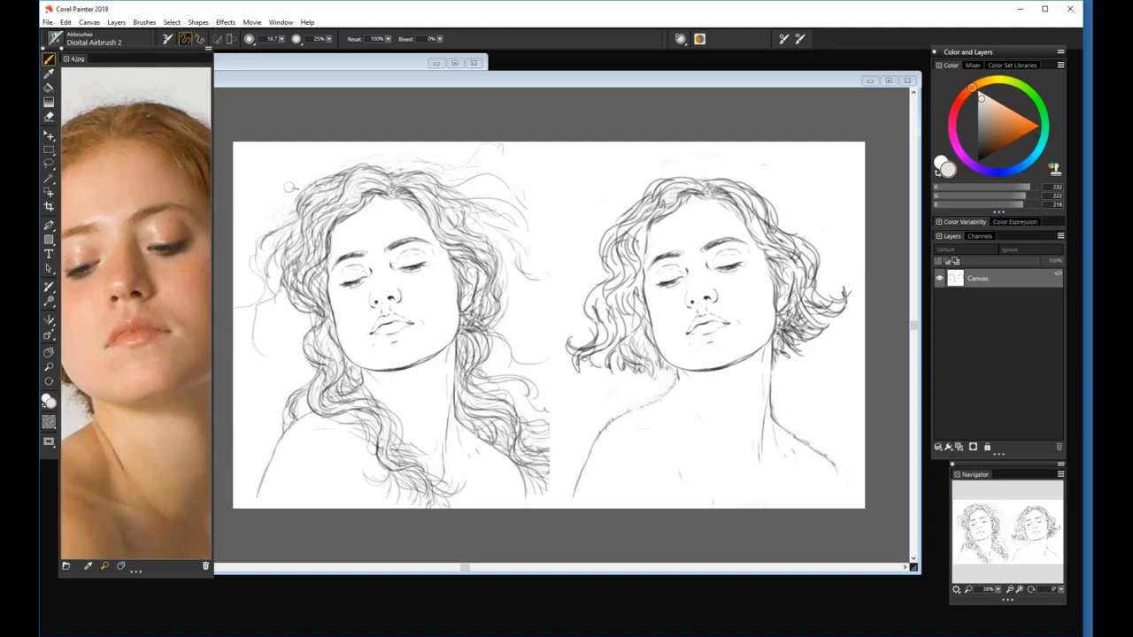
Add a new layer to 5.jpg and draw a very dark brown arrow pointing at the left sketch's brow
left_click(959, 448)
left_click(985, 157)
mouse_move(319, 206)
left_mouse_down()
mouse_move(367, 261)
mouse_move(361, 217)
left_mouse_up()
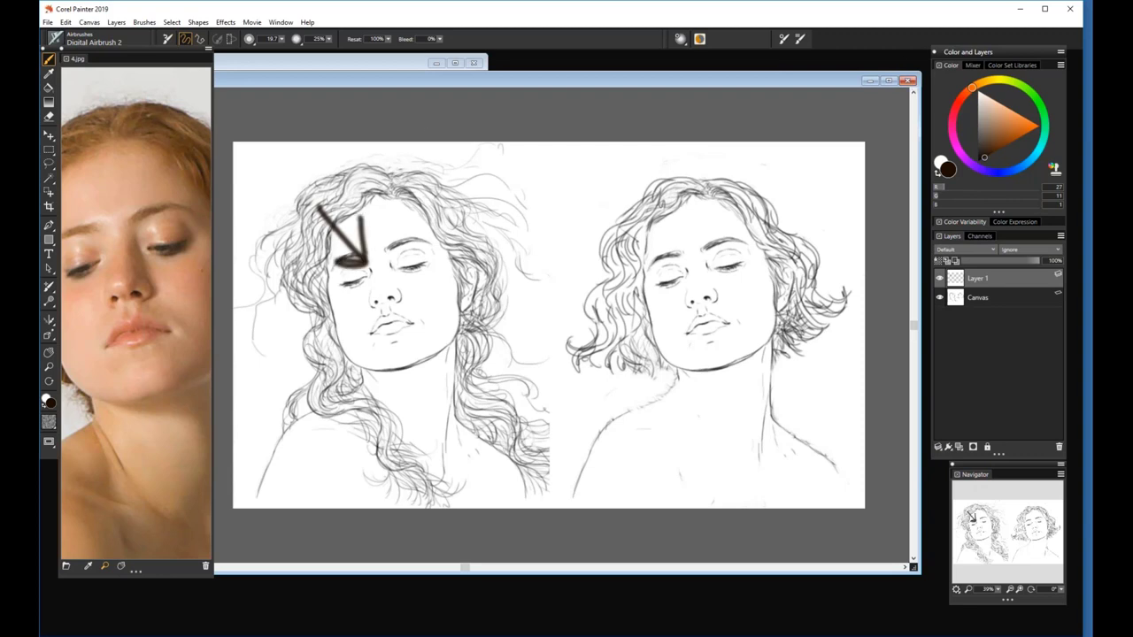
Close 5.jpg without saving the changes and show the portrait sketch maximized with its bottom layers listed, at about 58% zoom
left_click(908, 81)
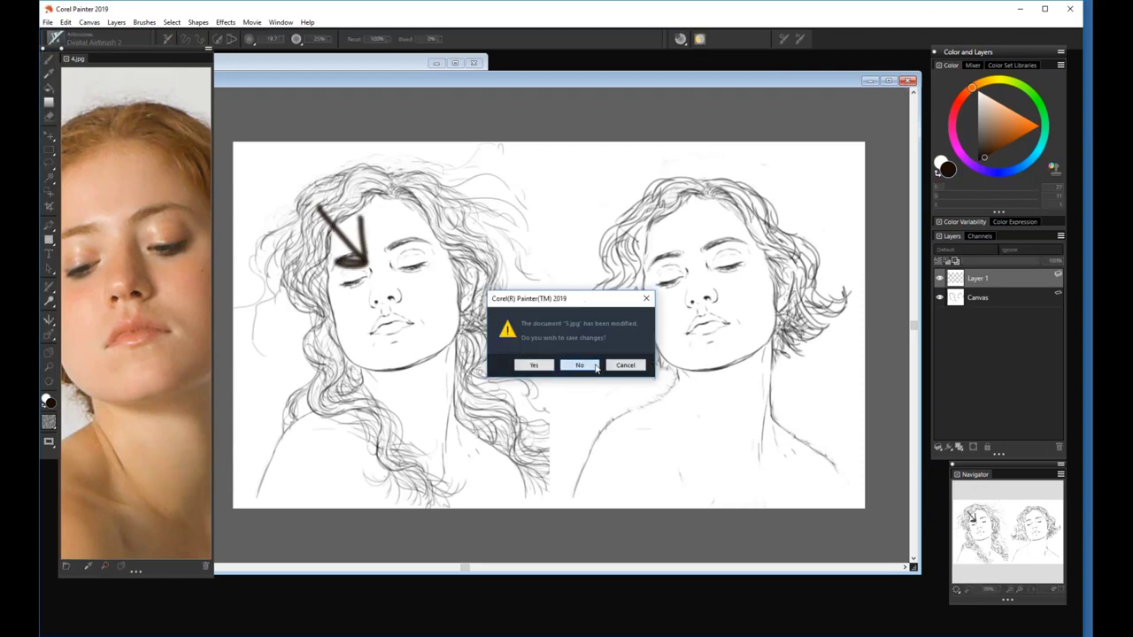
left_click(579, 365)
left_click(454, 65)
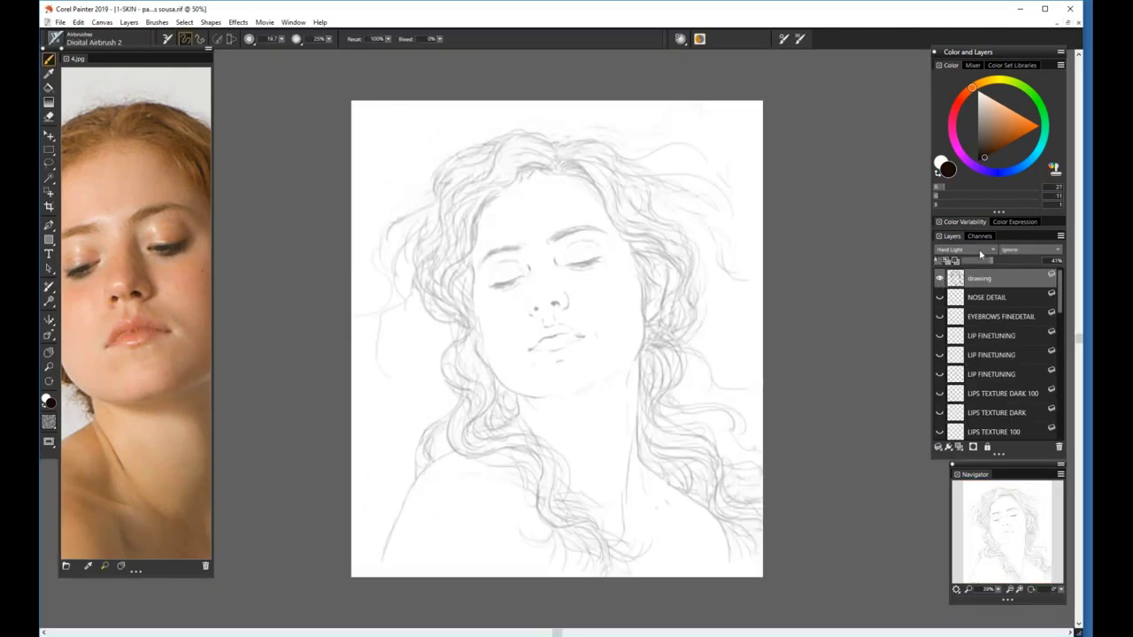
left_click(1046, 11)
mouse_move(1088, 344)
left_mouse_down()
mouse_move(1088, 363)
mouse_move(1088, 341)
left_mouse_up()
left_click_drag(1061, 300, 1063, 432)
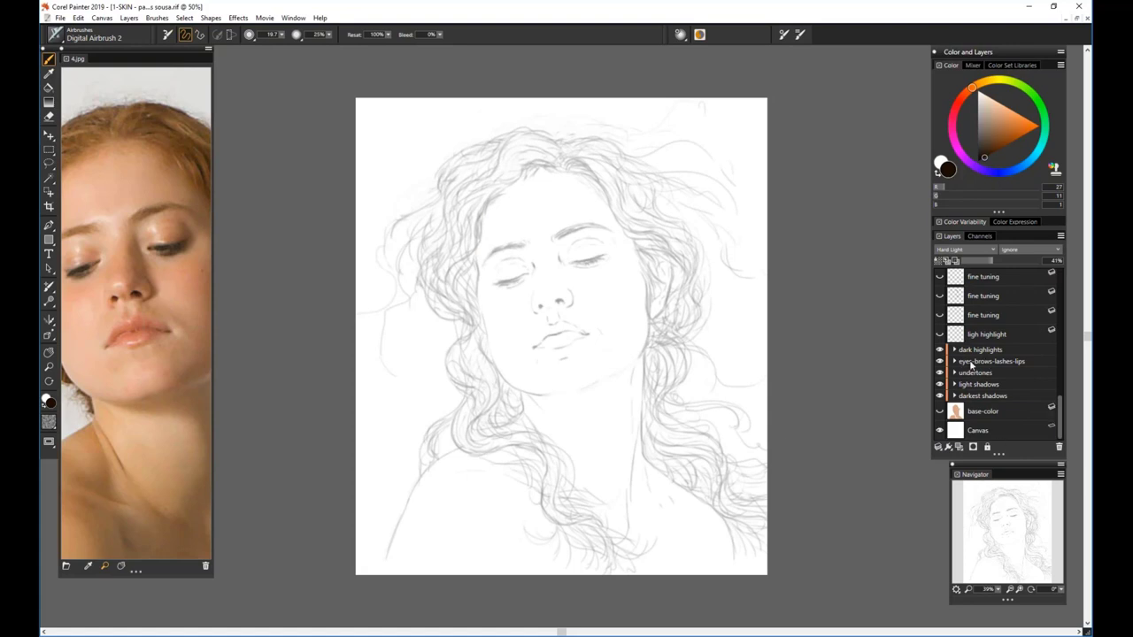
left_click_drag(998, 592, 1007, 593)
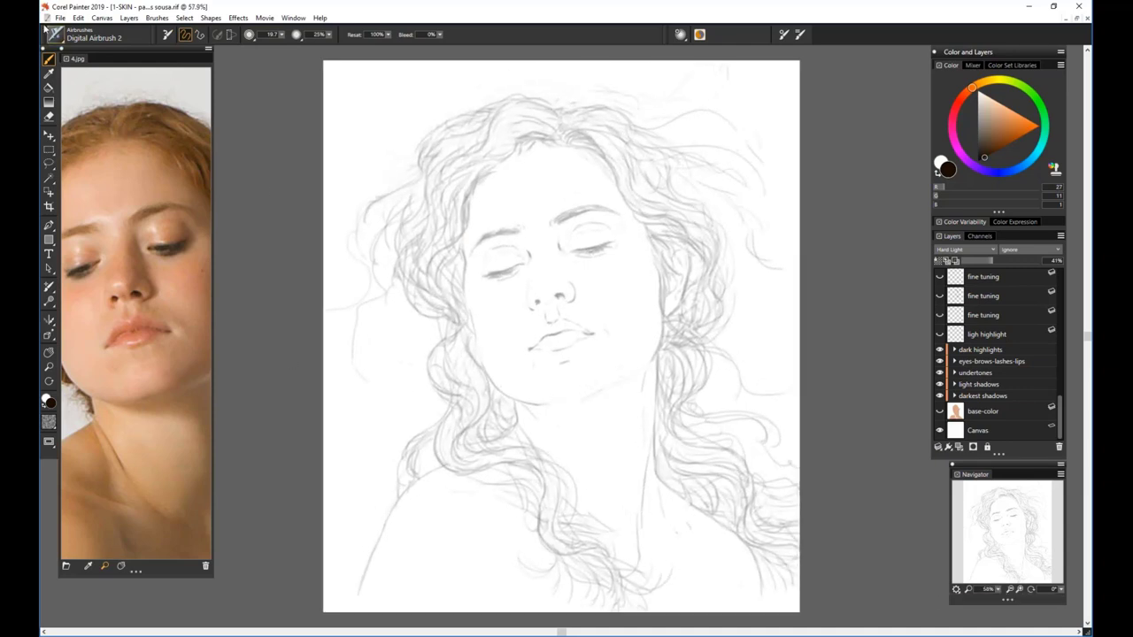
Open 2.jpg from the webinar program images to review the neutral-light skin palettes
left_click(61, 18)
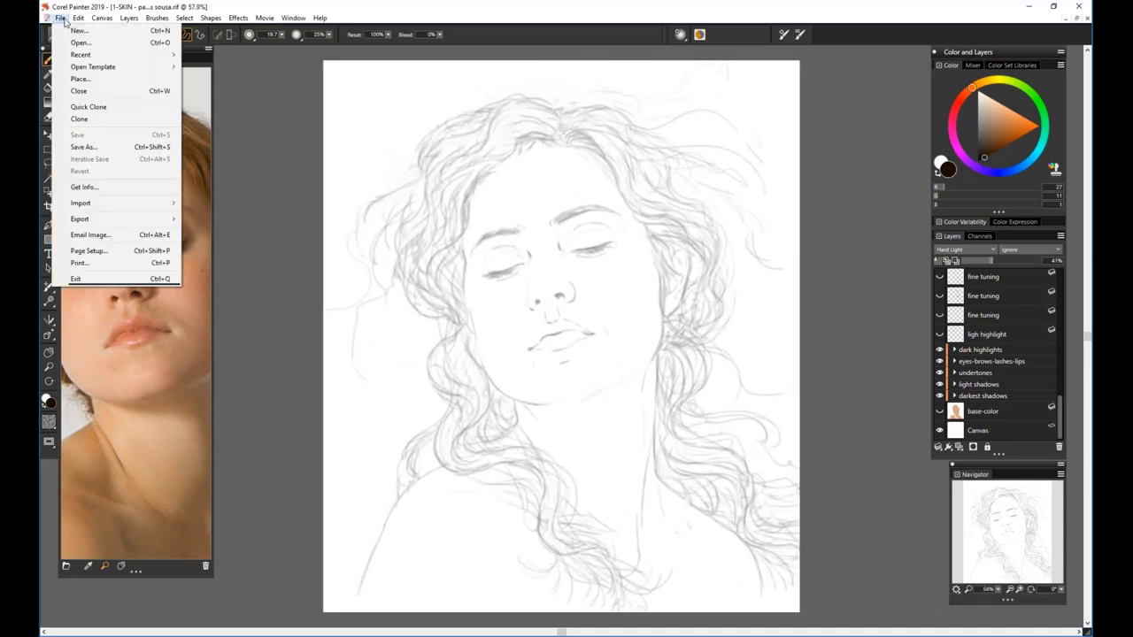
left_click(78, 42)
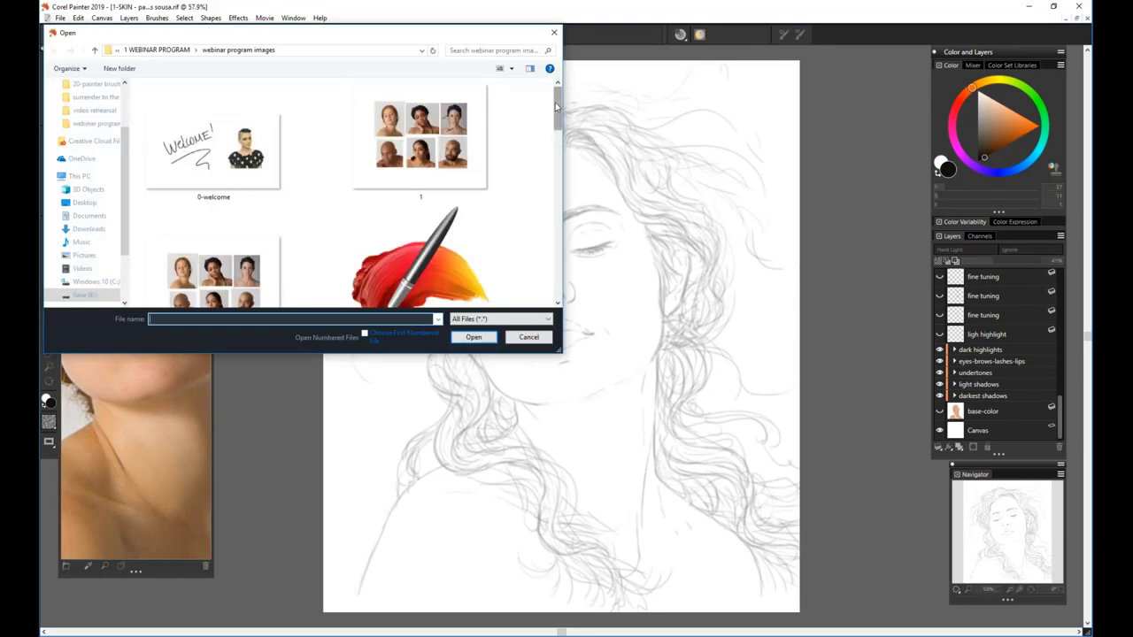
scroll(555, 102, "down", 3)
left_click(420, 160)
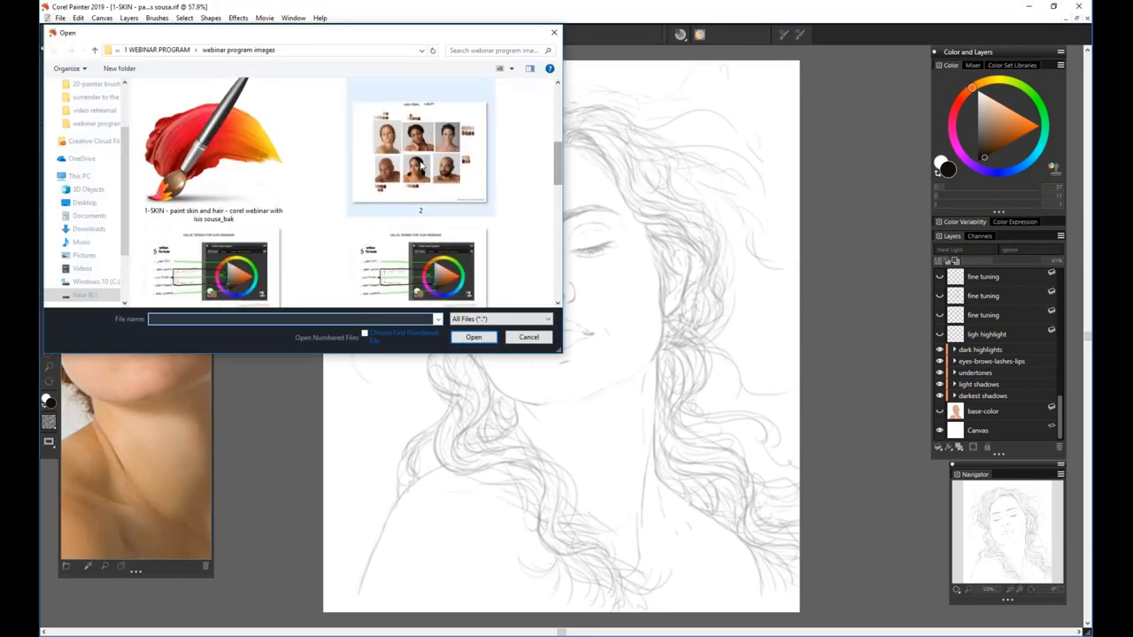
left_click(475, 338)
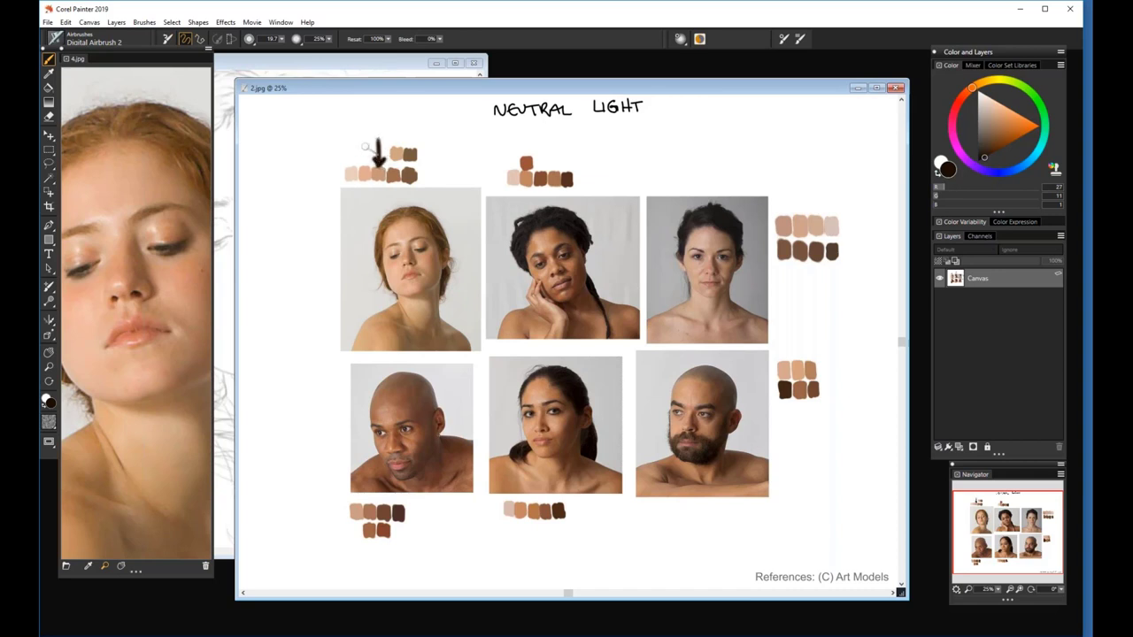
Open 3.jpg and examine the warm and cold base colors chosen for each model at about 31% zoom
left_click(48, 21)
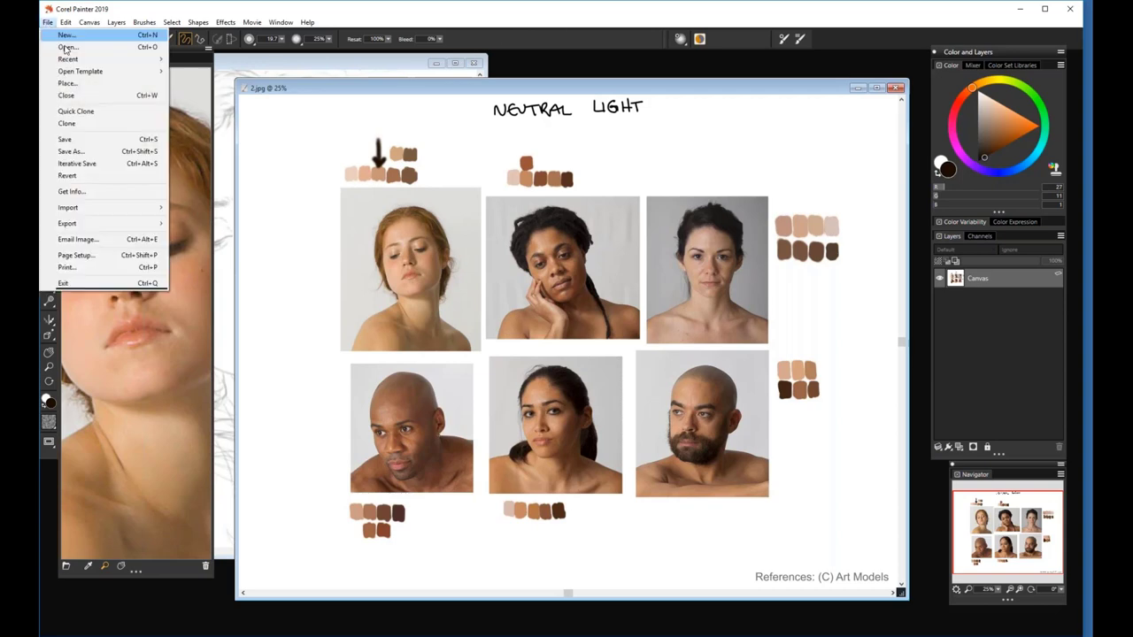
left_click(125, 43)
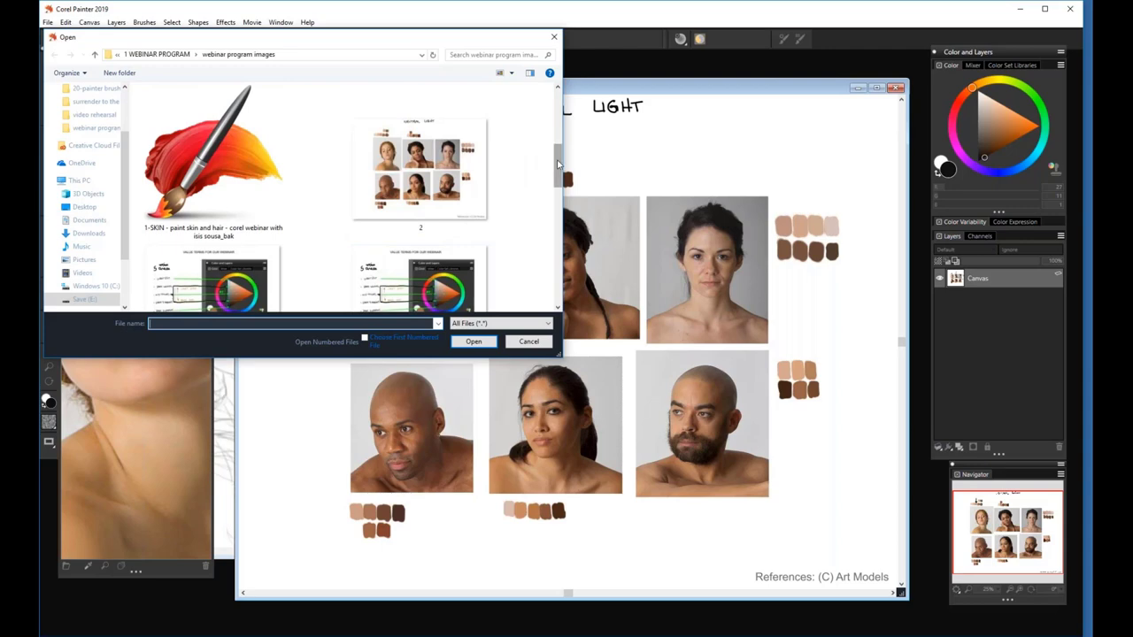
scroll(542, 204, "down", 5)
left_click(213, 150)
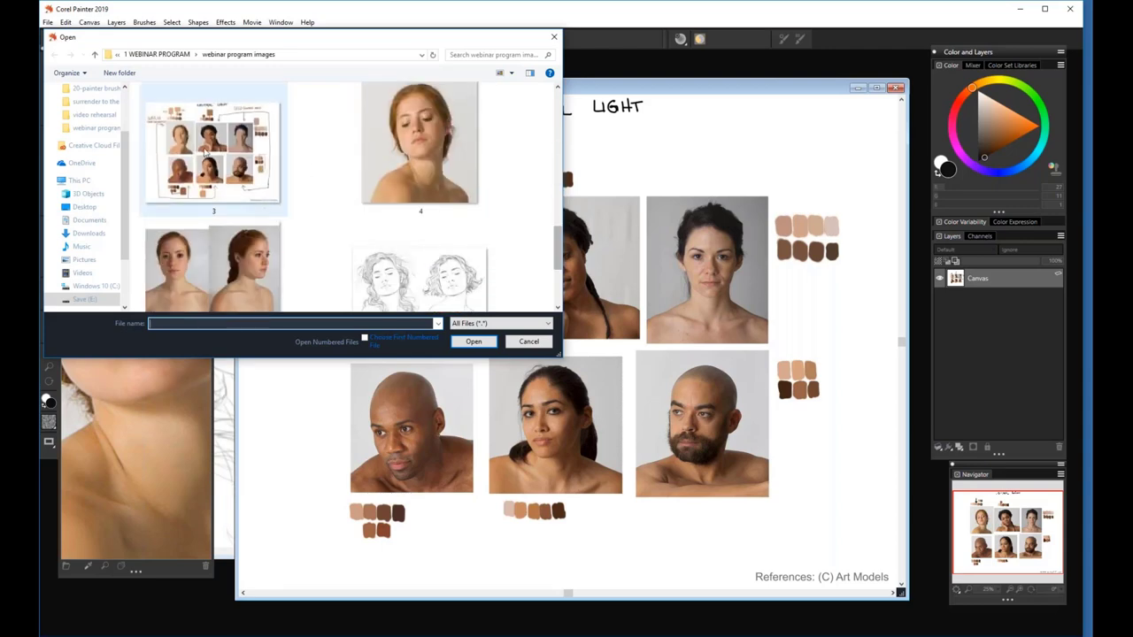
left_click(473, 342)
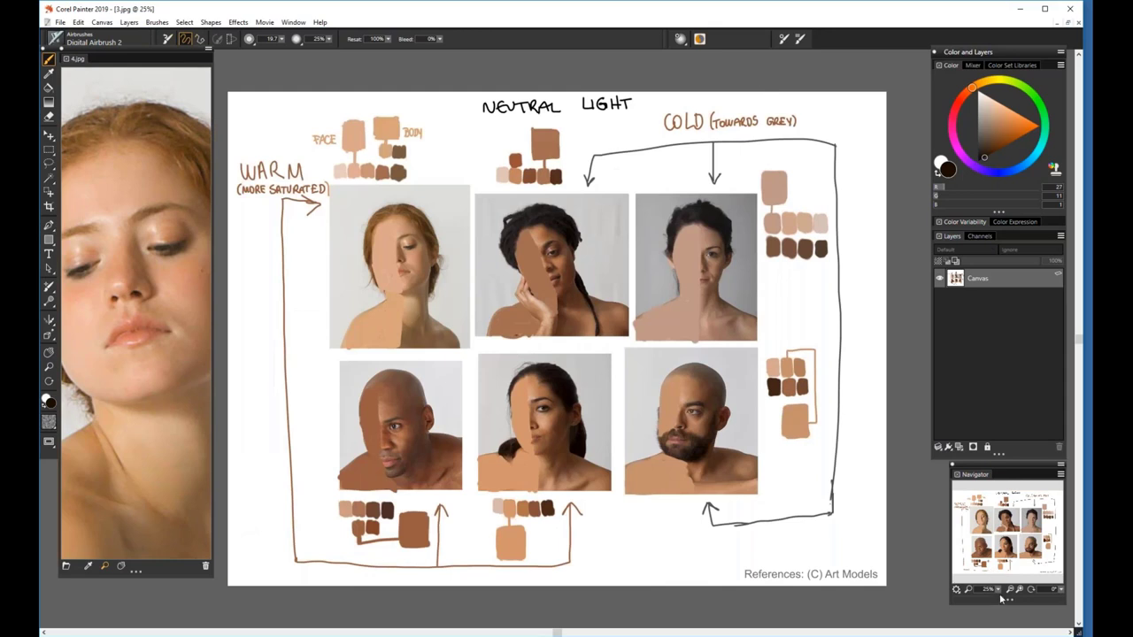
left_click_drag(997, 590, 1002, 591)
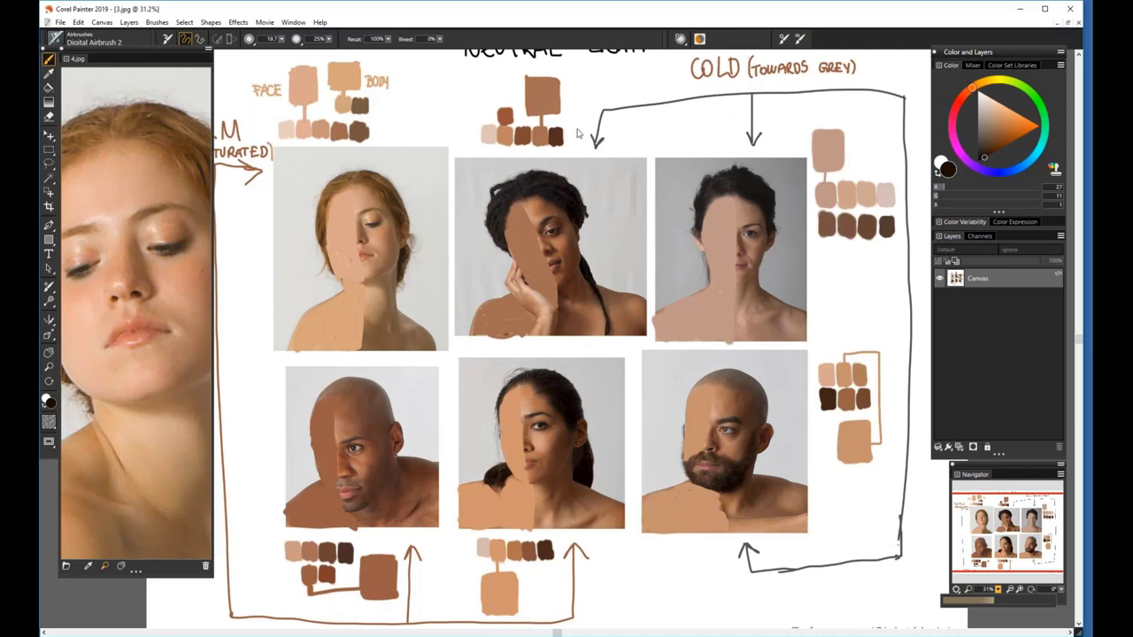
Close the palette images without saving and return to the portrait sketch's base-color layer in the maximized window
left_click(1048, 9)
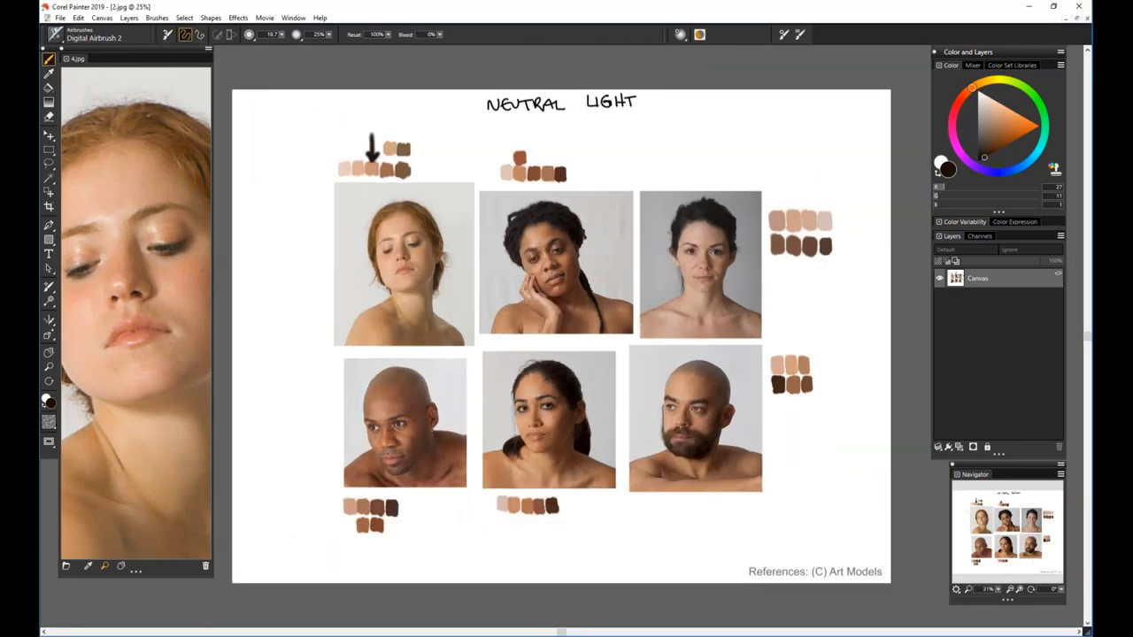
left_click(1087, 18)
left_click(580, 364)
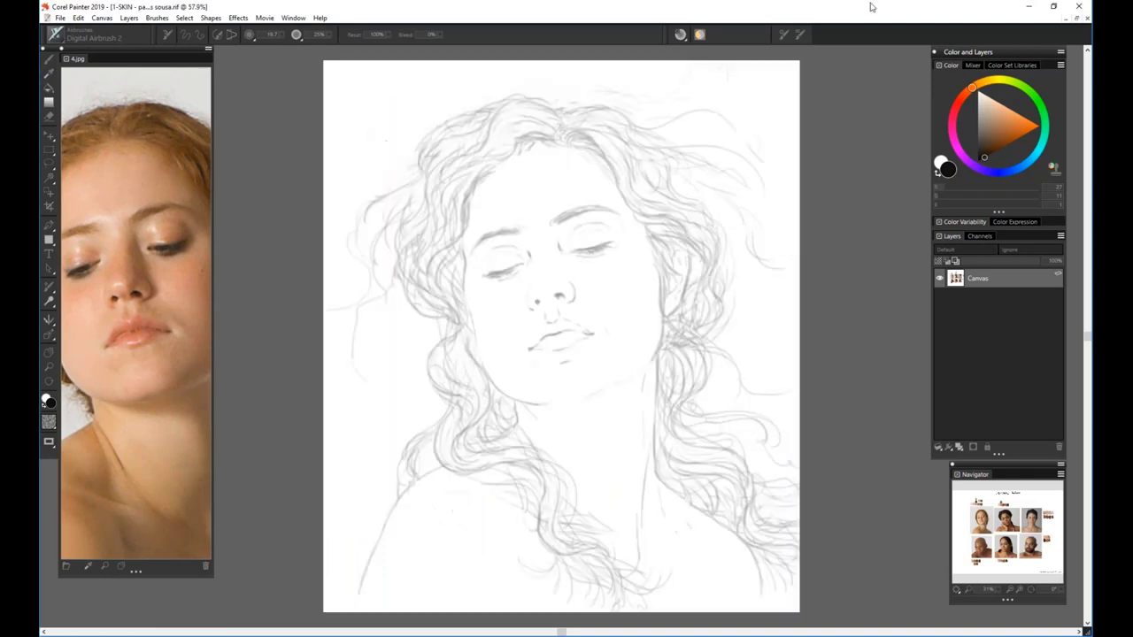
left_click_drag(1059, 292, 1061, 426)
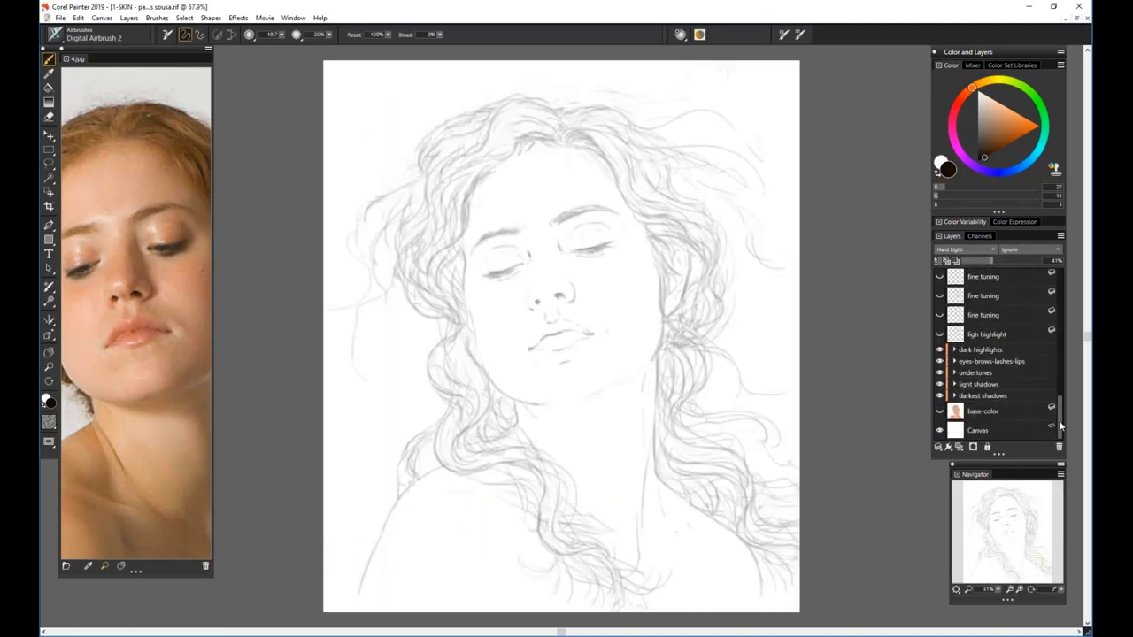
Preview the flat skin fill on the base-color layer, hide it again, and add a new empty layer above it
left_click(942, 412)
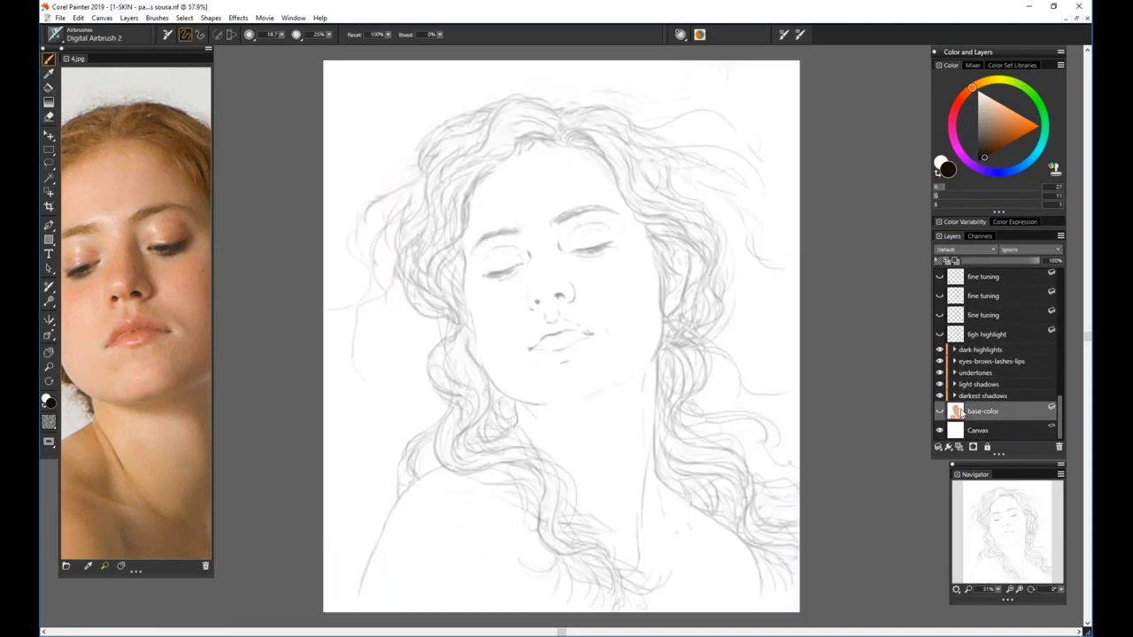
left_click(940, 412)
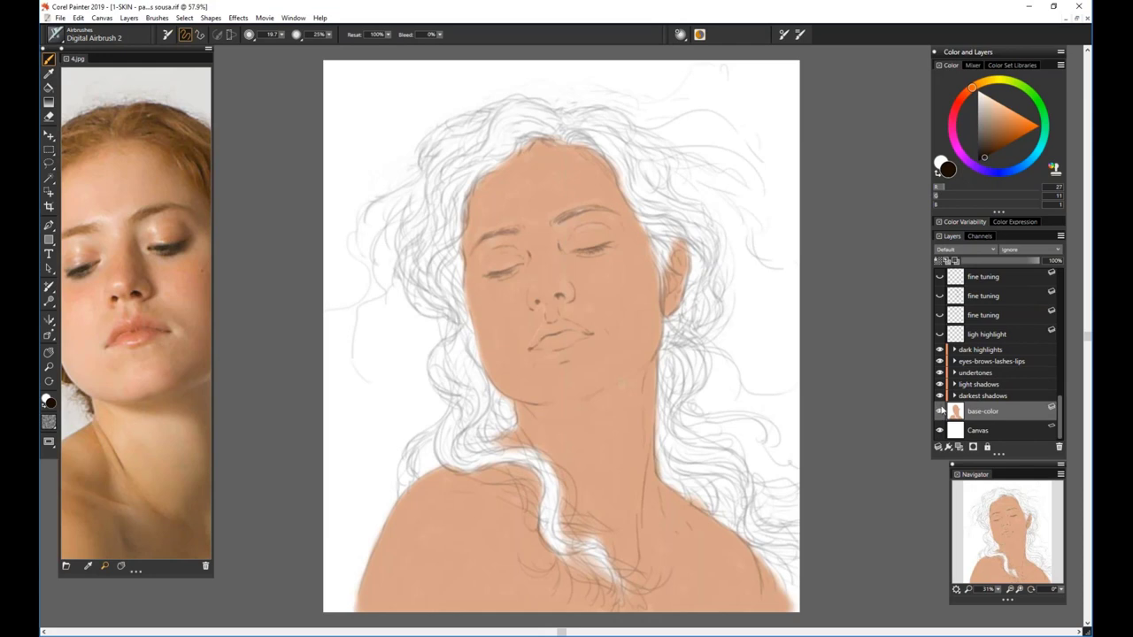
left_click(940, 412)
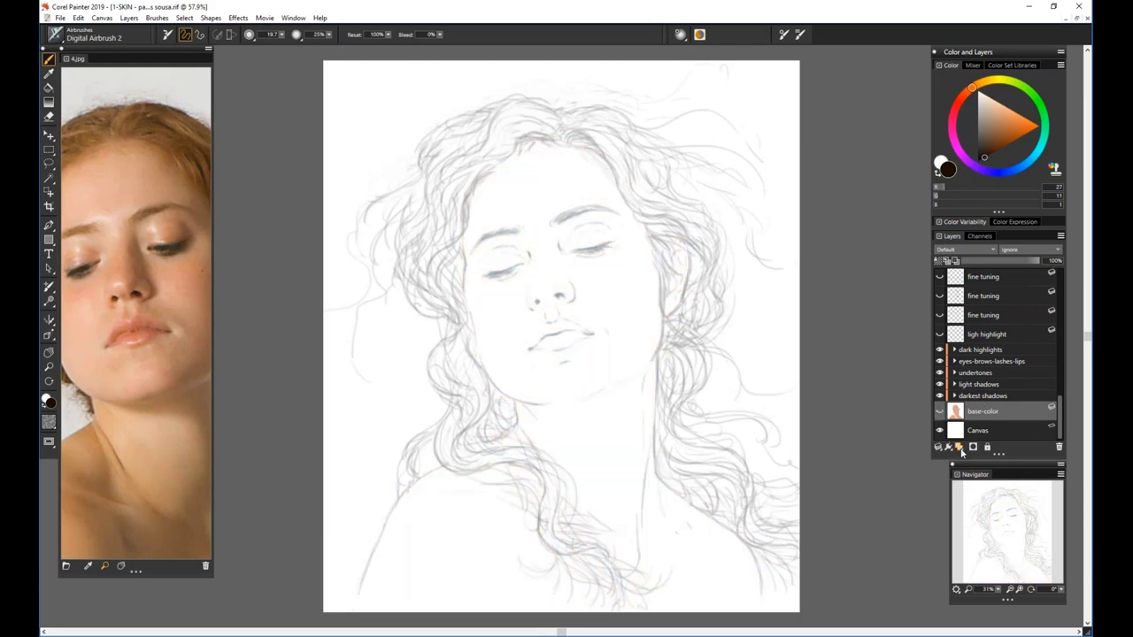
left_click(959, 447)
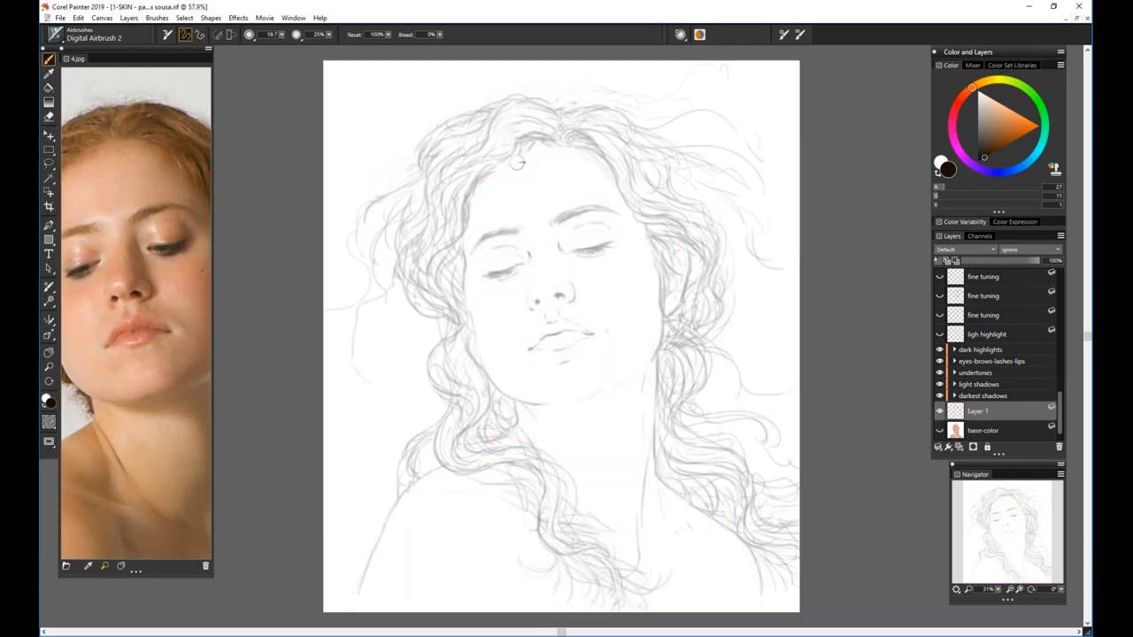
Widen the 4.jpg reference photo and sample the light skin tone from the woman's forehead as the painting color
left_click(50, 74)
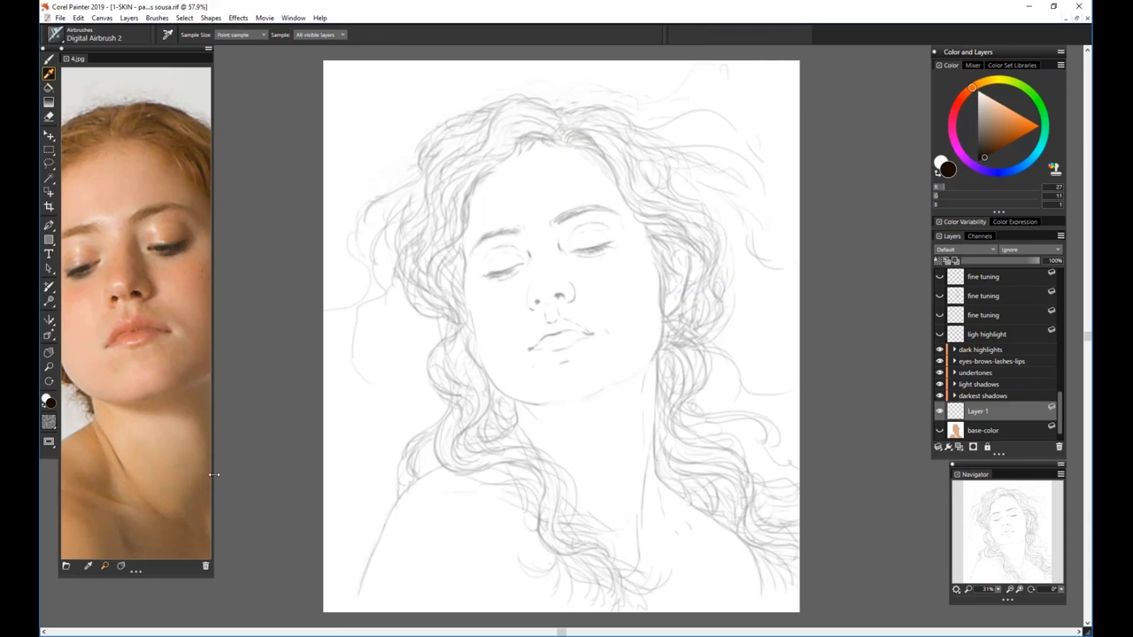
left_click_drag(213, 474, 301, 473)
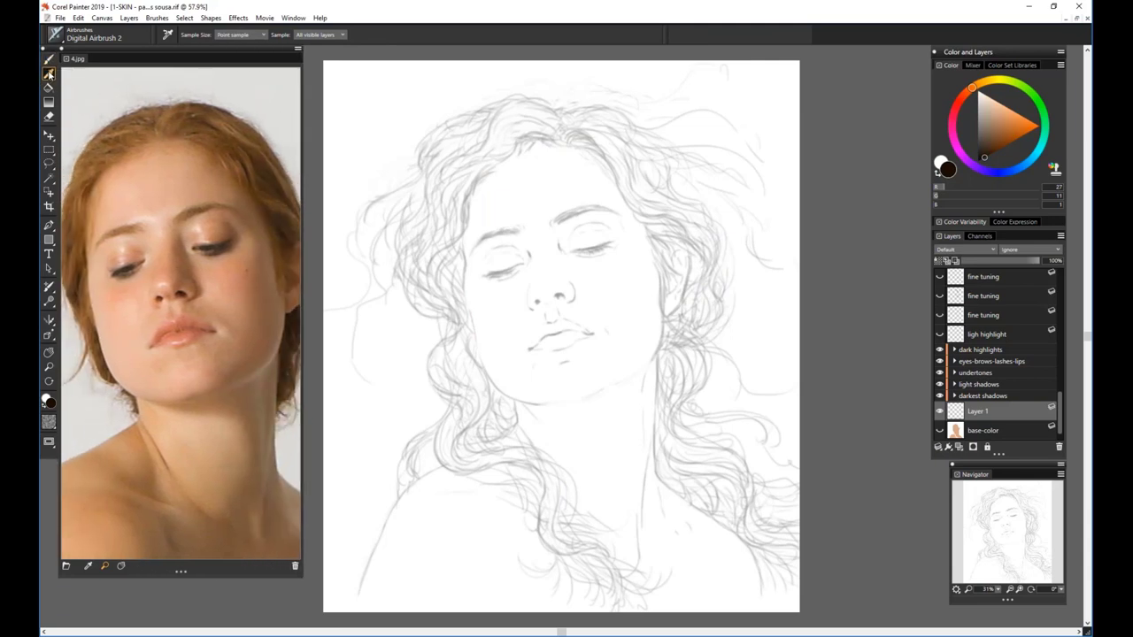
left_click(88, 566)
left_click(164, 190)
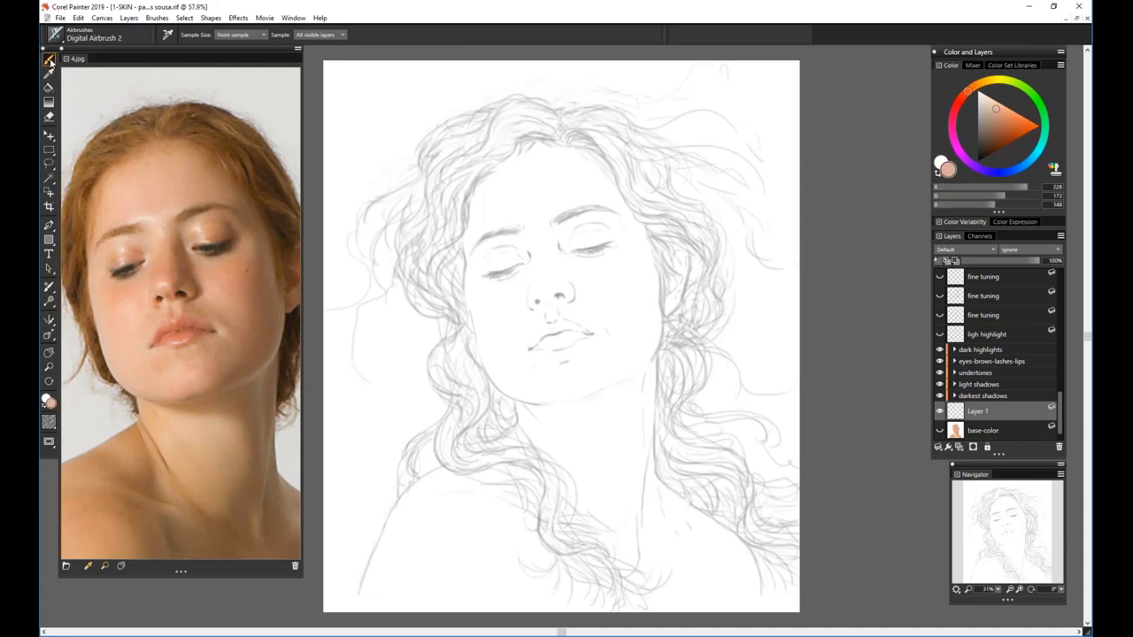
Set Digital Airbrush 2 to 100% opacity and size 38.2, and paint a test patch of skin color on the sketch's forehead
left_click(49, 58)
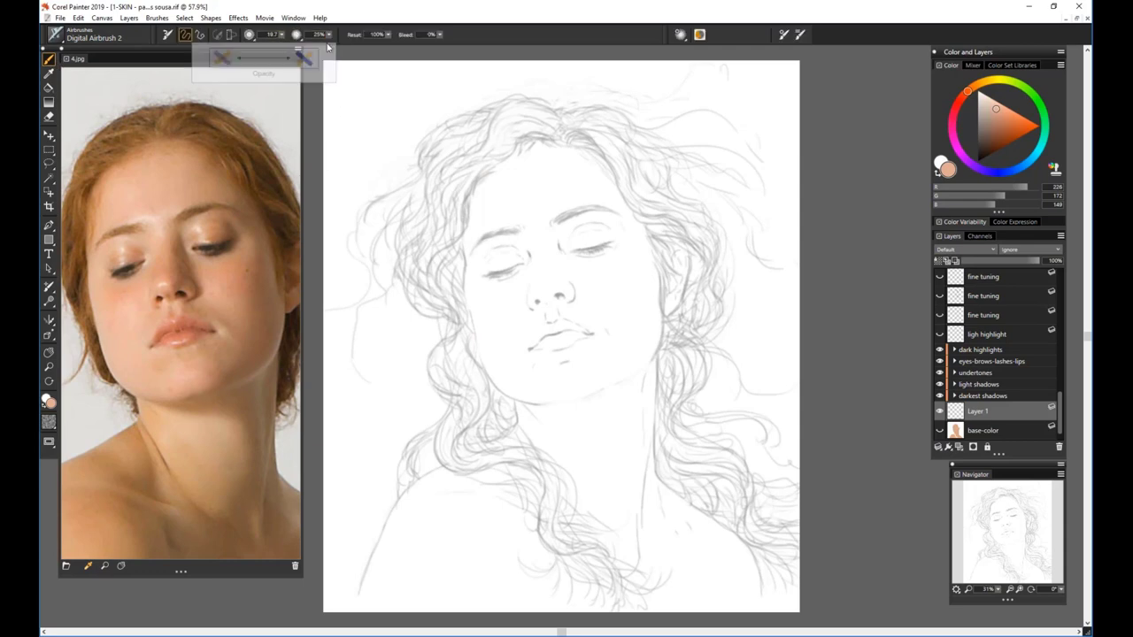
left_click_drag(327, 35, 412, 36)
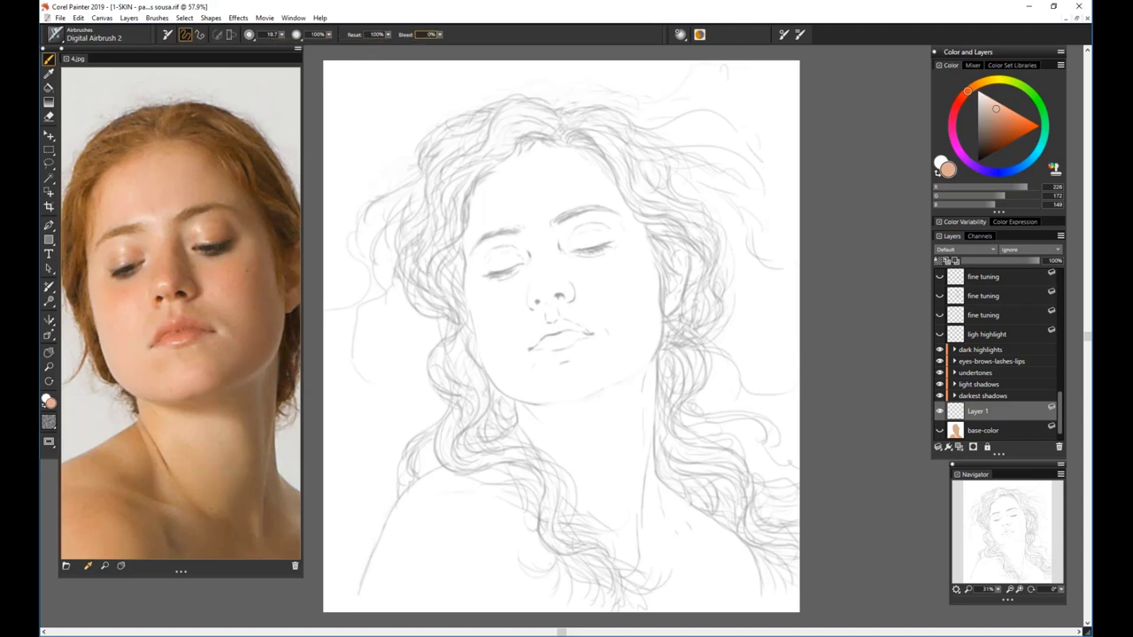
left_click_drag(282, 35, 285, 35)
mouse_move(506, 201)
left_mouse_down()
mouse_move(496, 180)
mouse_move(535, 169)
left_mouse_up()
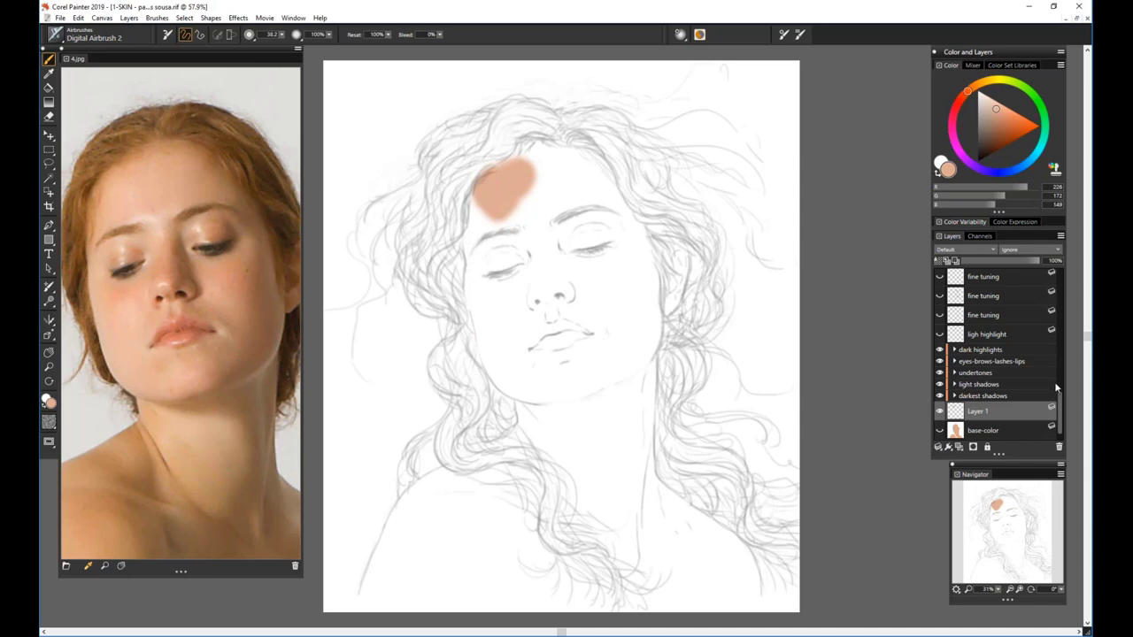
Raise the opacity of the drawing layer slightly to make the sketch lines darker
left_click_drag(1059, 416, 1067, 281)
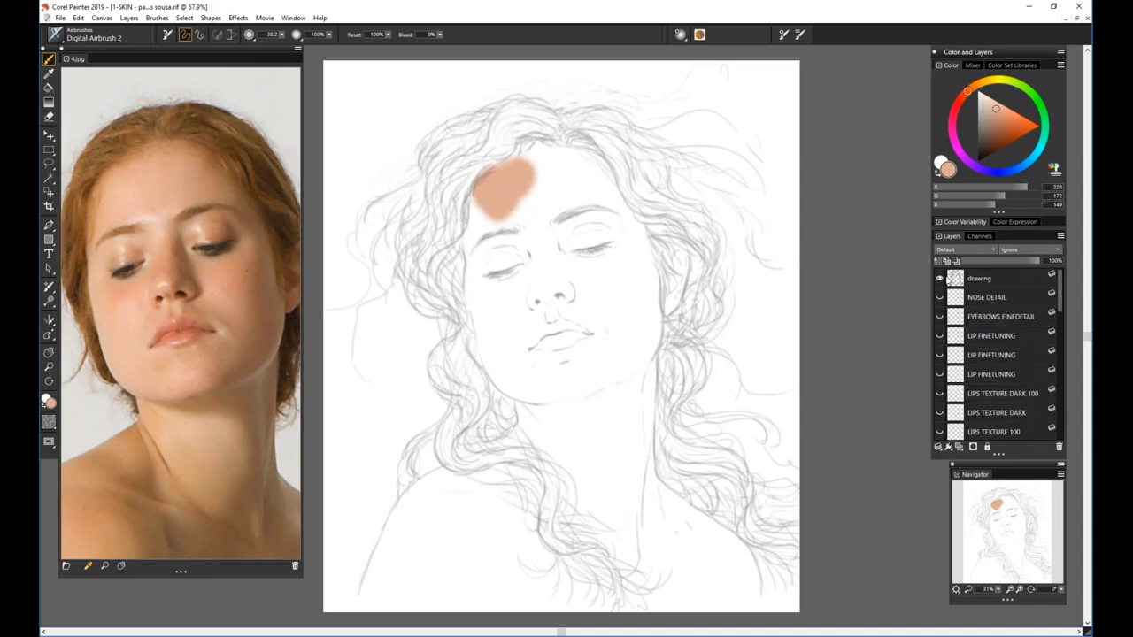
left_click(988, 280)
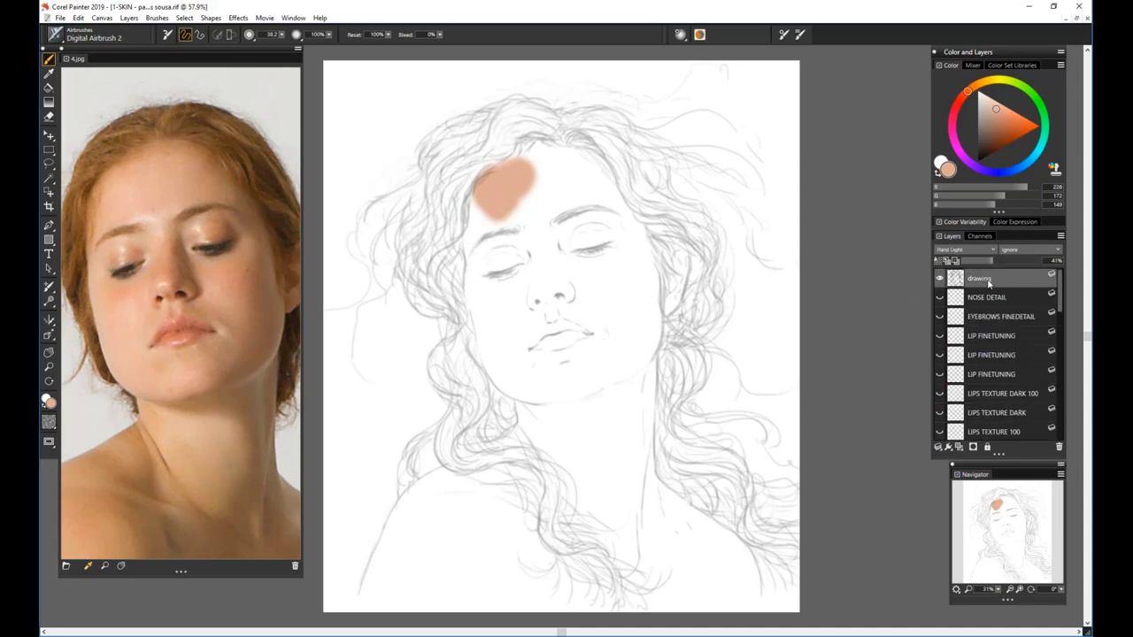
mouse_move(997, 262)
left_mouse_down()
mouse_move(1041, 264)
mouse_move(996, 264)
left_mouse_up()
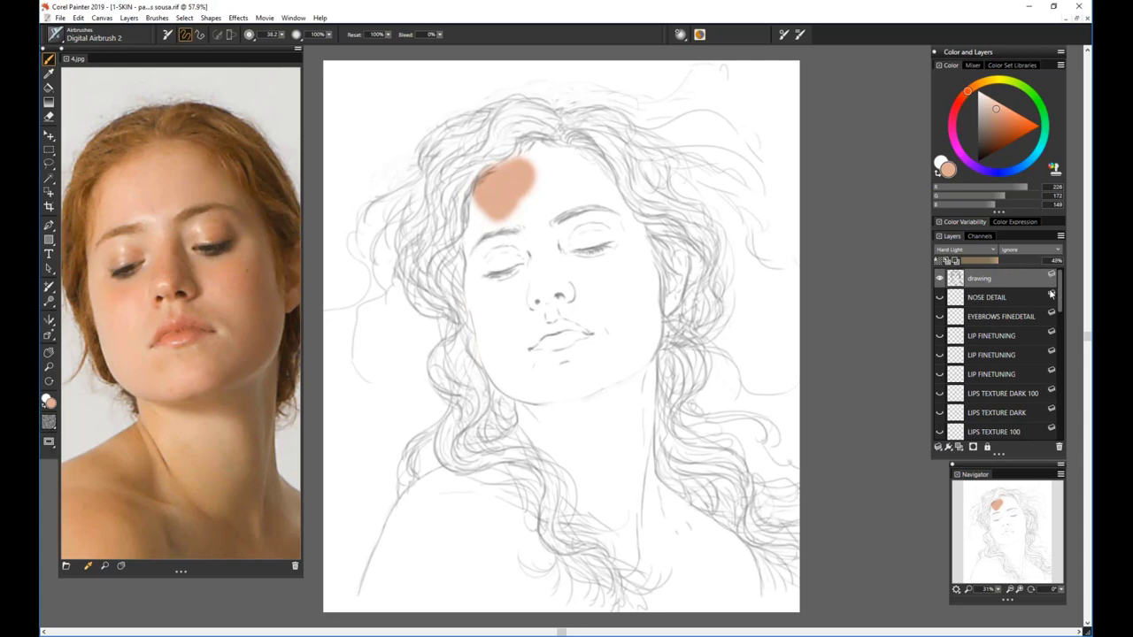
Fill the face and upper neck with the sampled skin color on Layer 1 under the sketch
left_click_drag(1059, 289, 1069, 435)
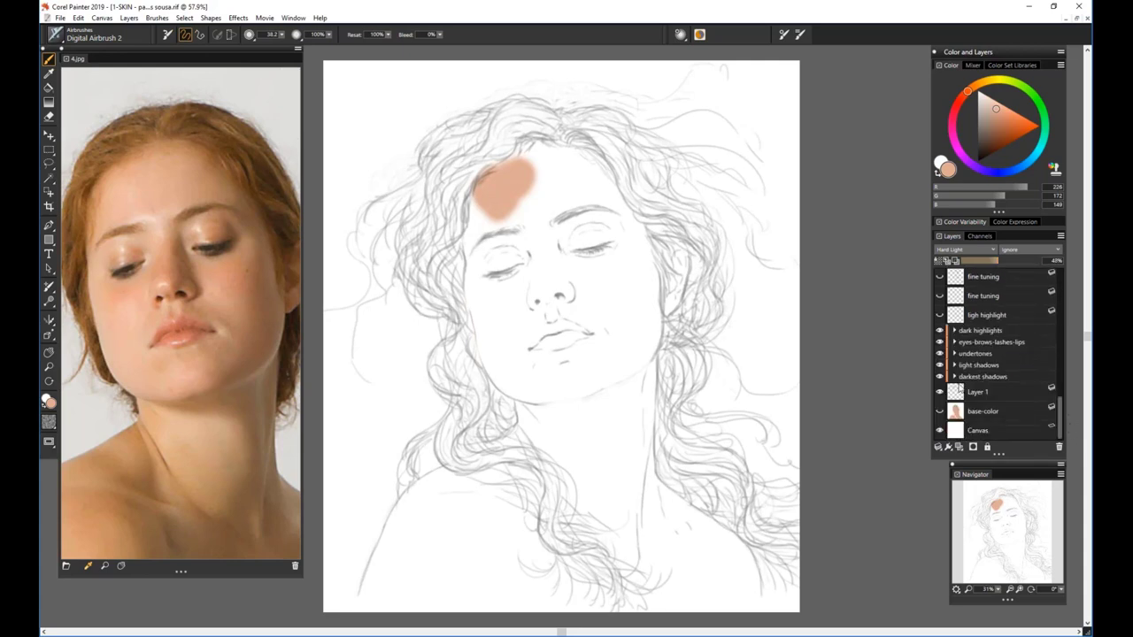
left_click(974, 394)
mouse_move(485, 189)
left_mouse_down()
mouse_move(529, 193)
mouse_move(525, 162)
mouse_move(540, 158)
mouse_move(559, 179)
mouse_move(582, 159)
mouse_move(602, 210)
mouse_move(480, 221)
mouse_move(523, 222)
mouse_move(543, 188)
mouse_move(571, 189)
mouse_move(629, 234)
mouse_move(620, 210)
mouse_move(616, 249)
mouse_move(599, 215)
mouse_move(646, 305)
mouse_move(634, 224)
mouse_move(642, 347)
left_mouse_up()
mouse_move(470, 243)
left_mouse_down()
mouse_move(508, 252)
mouse_move(546, 224)
mouse_move(578, 243)
mouse_move(593, 272)
mouse_move(482, 282)
mouse_move(516, 350)
mouse_move(534, 293)
mouse_move(608, 281)
mouse_move(612, 311)
mouse_move(585, 343)
mouse_move(615, 361)
mouse_move(561, 363)
mouse_move(539, 350)
mouse_move(579, 345)
mouse_move(595, 311)
mouse_move(589, 268)
mouse_move(616, 409)
mouse_move(580, 398)
left_mouse_up()
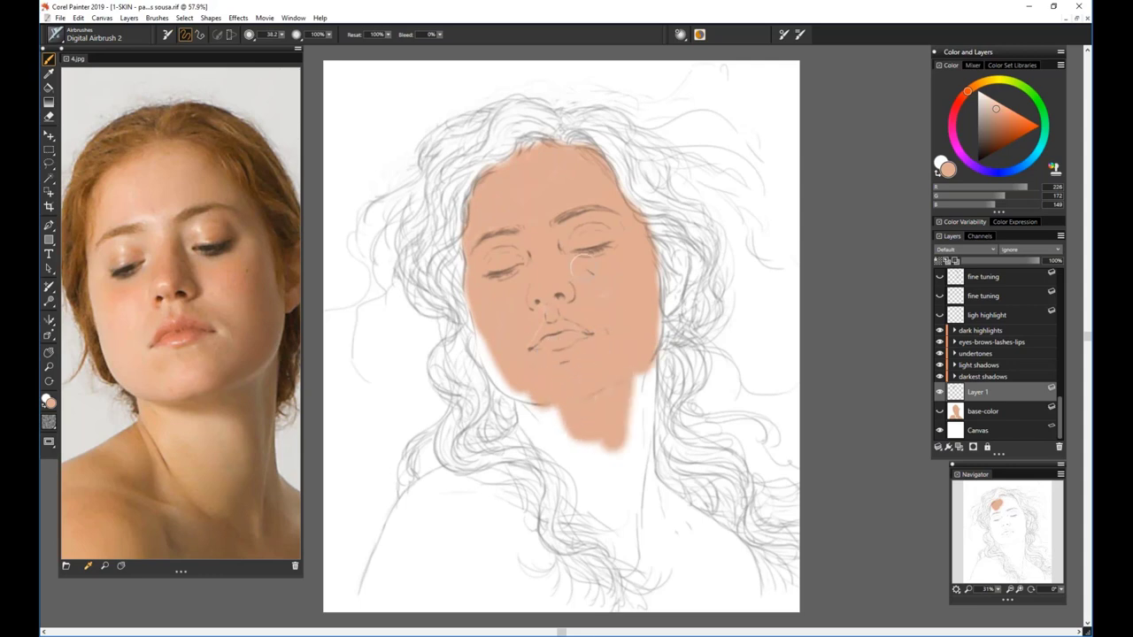
Delete the painted Layer 1 and show the finished base-color layer instead
left_click(1059, 449)
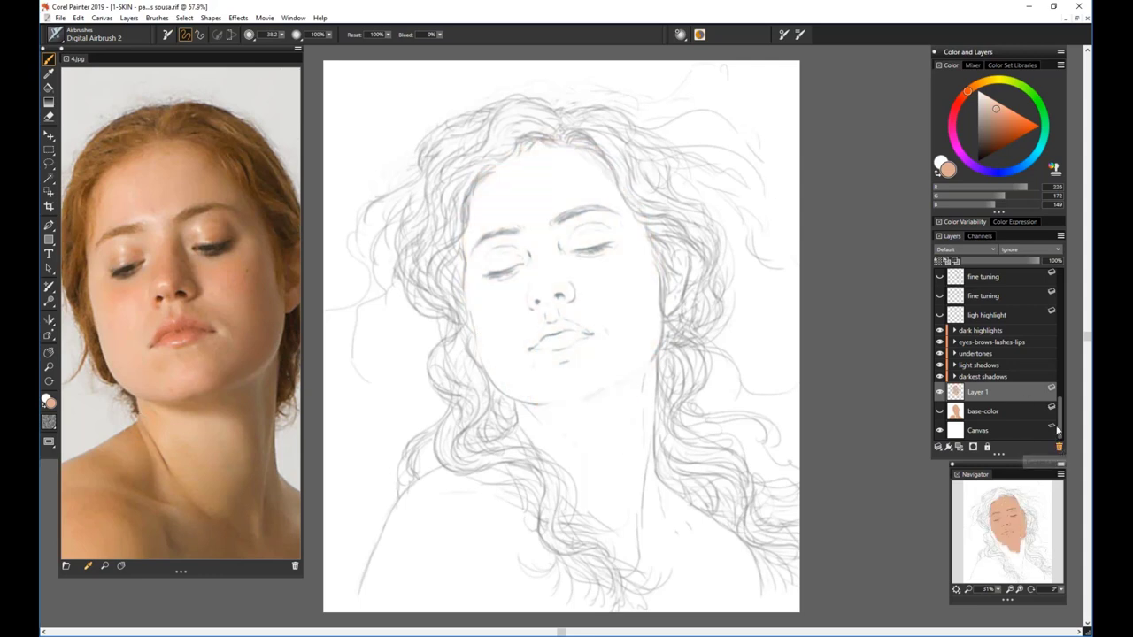
left_click(939, 411)
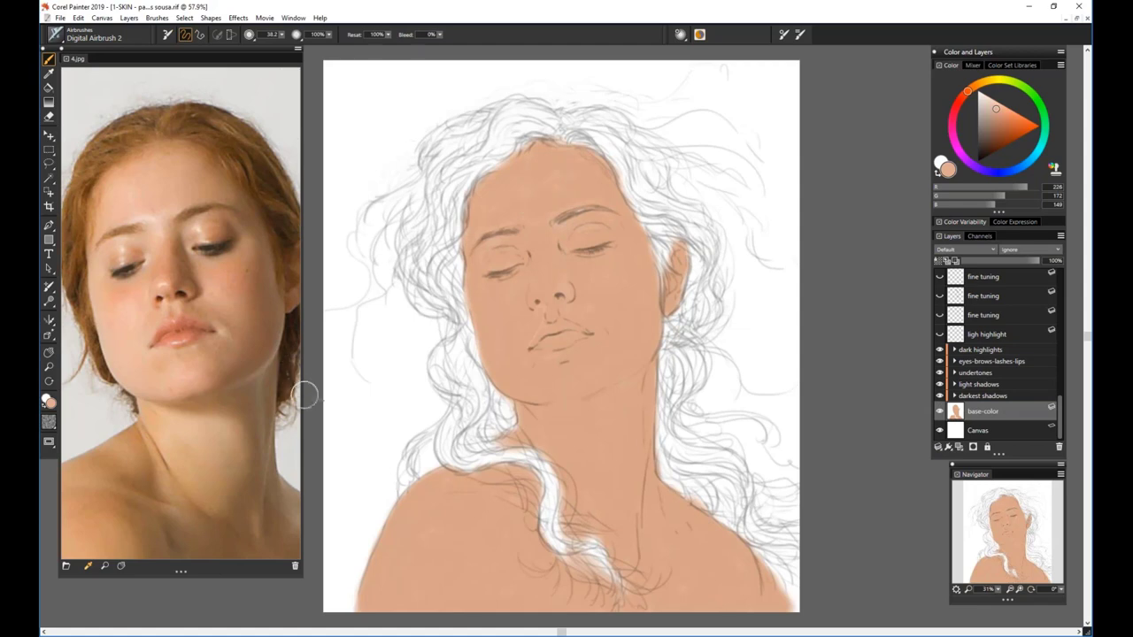
Widen the reference photo to show the whole portrait and shift the painting clear of it
left_click_drag(302, 392, 392, 392)
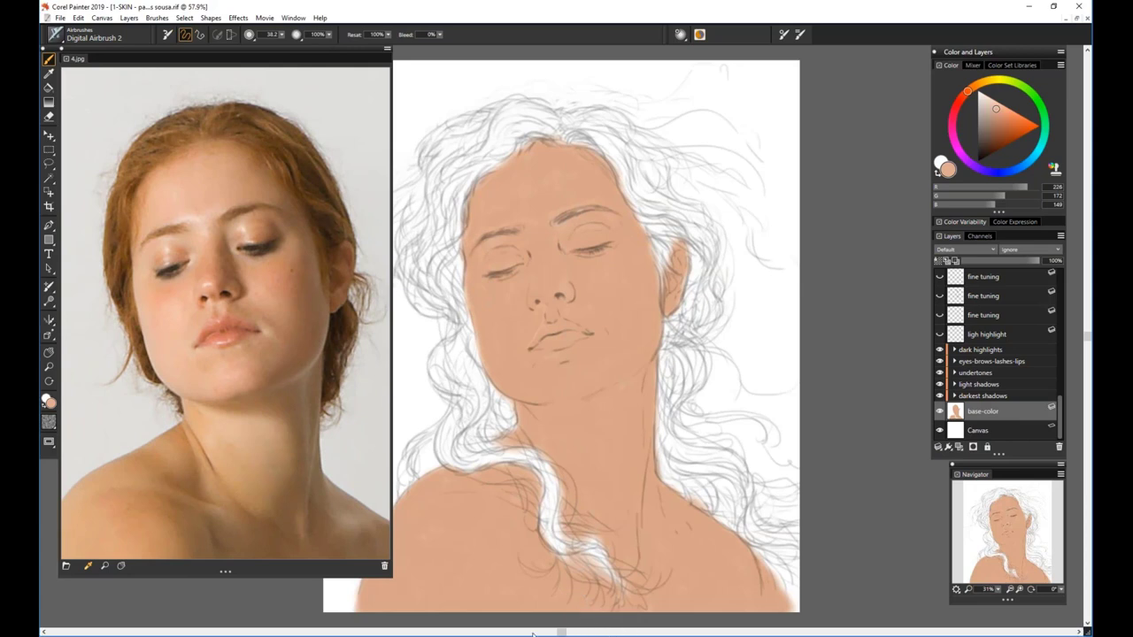
left_click_drag(560, 632, 486, 632)
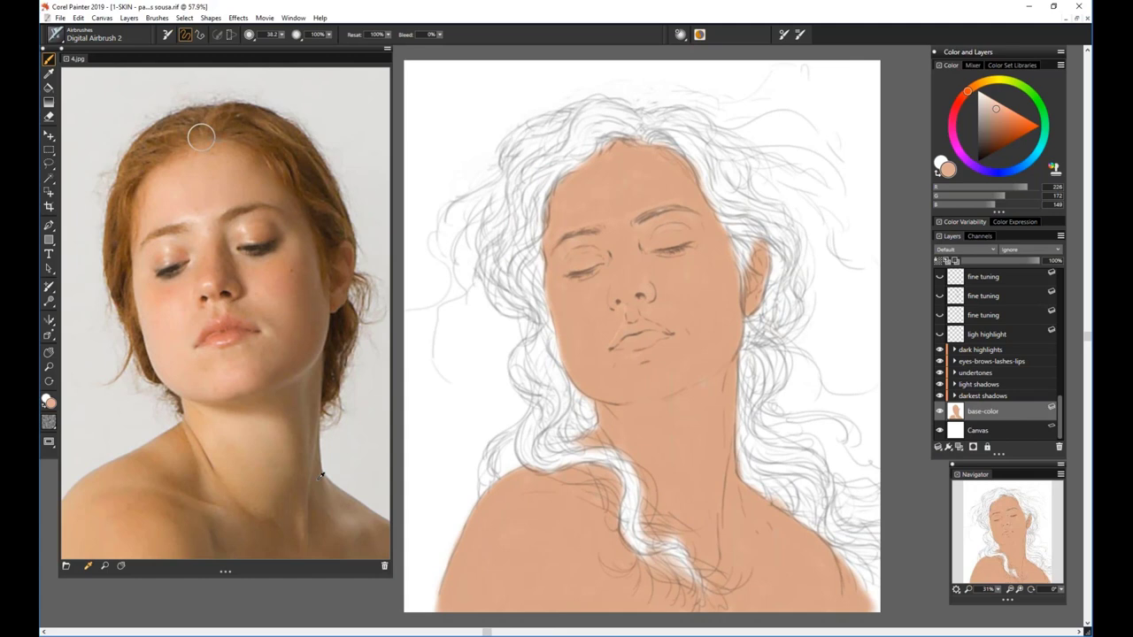
Compare the portrait with and without the darkest shadows group, leaving the group hidden
left_click(940, 398)
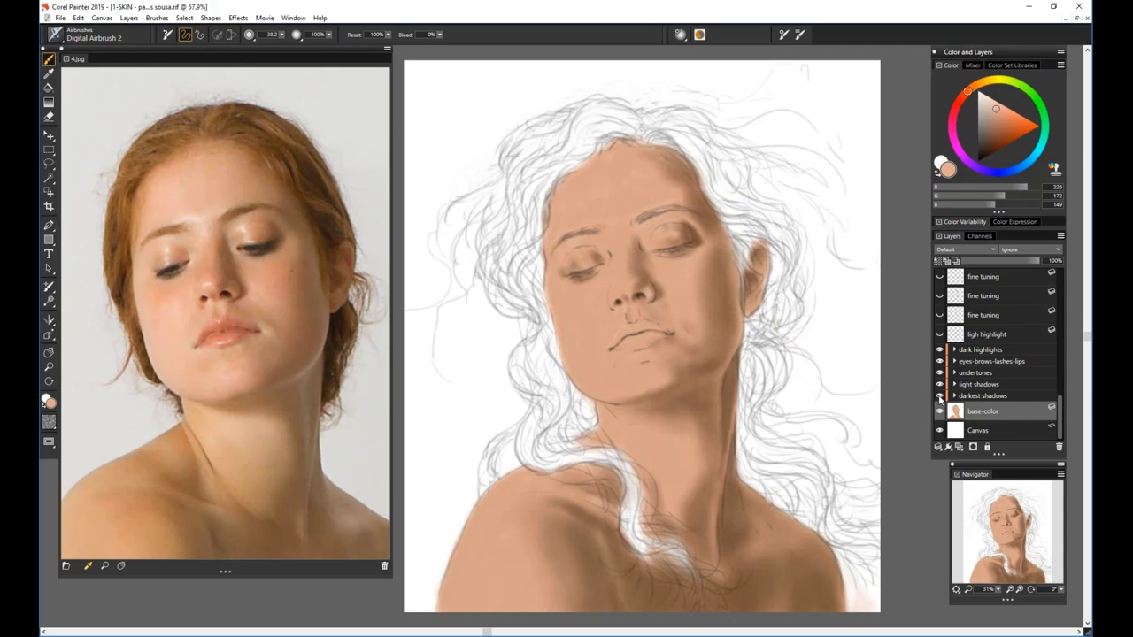
left_click(940, 399)
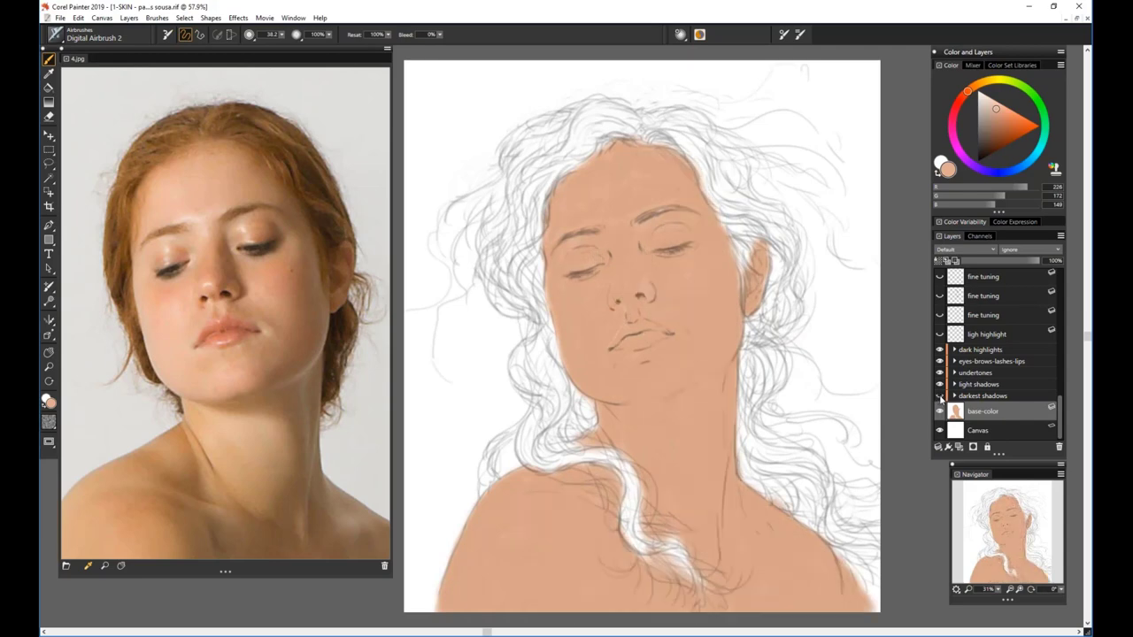
left_click(940, 398)
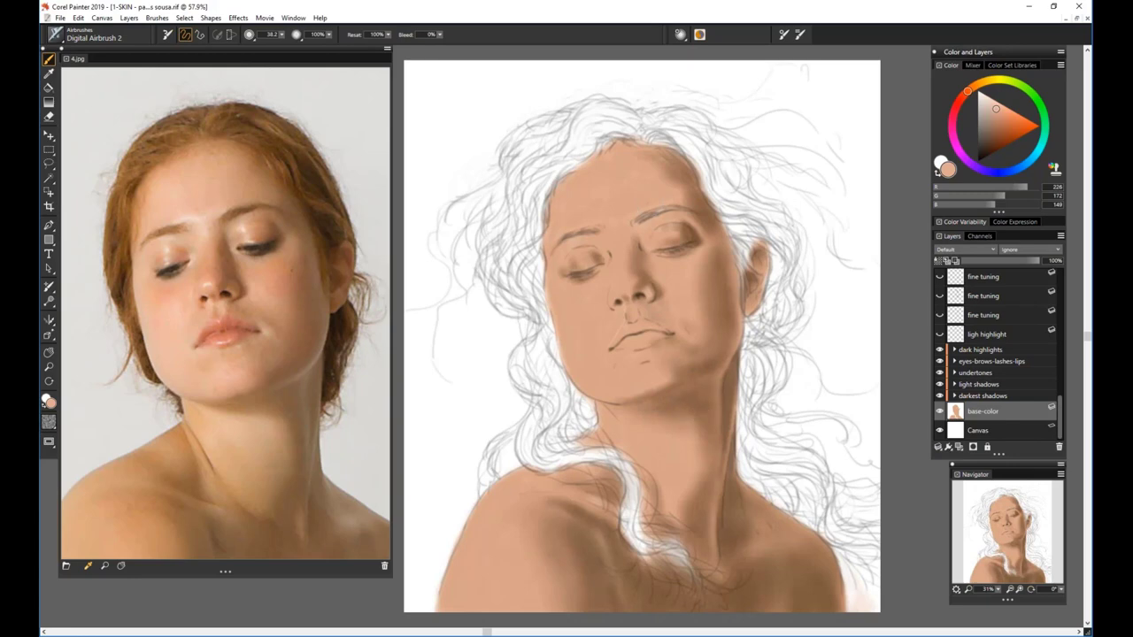
left_click(940, 397)
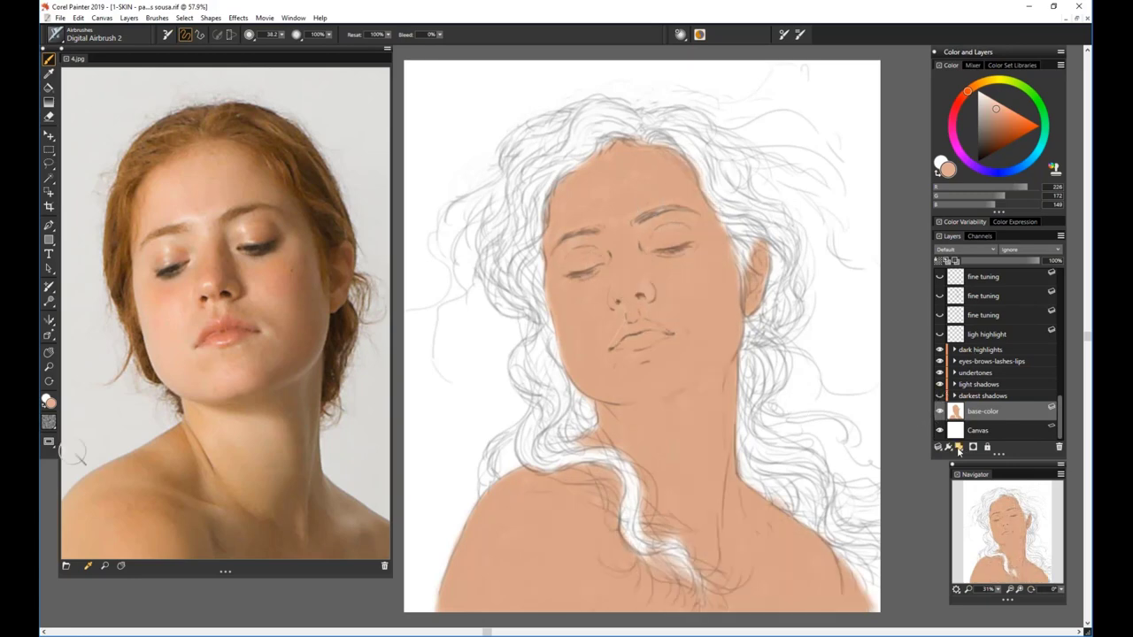
Add a new layer above base-color and sample the brown shadow tone from the reference woman's shaded temple
left_click(960, 448)
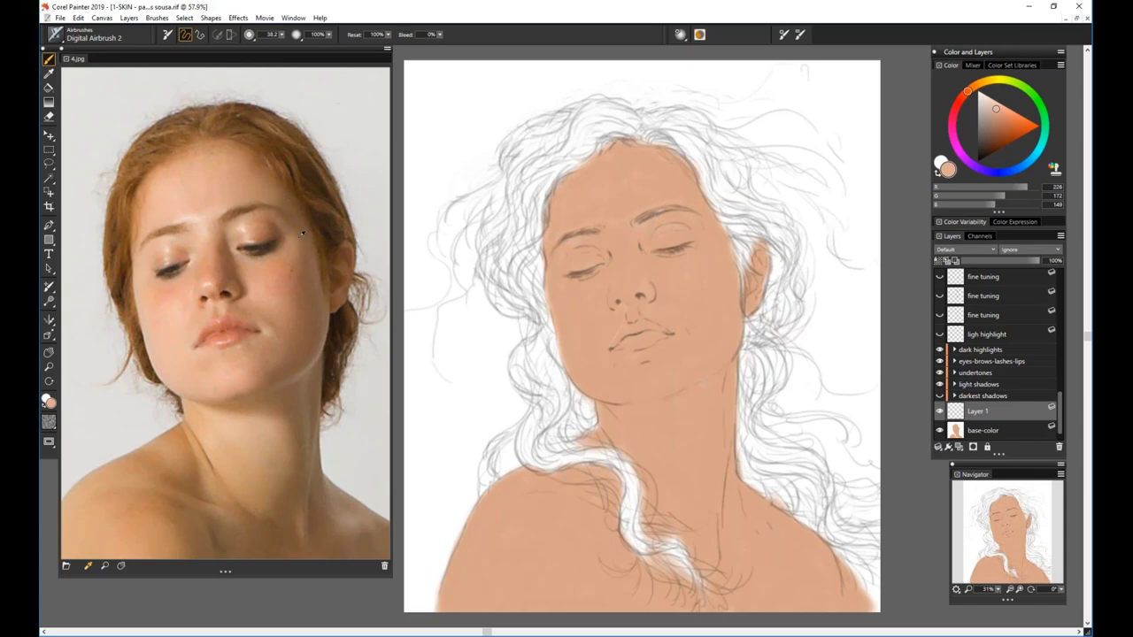
left_click(280, 194, "alt")
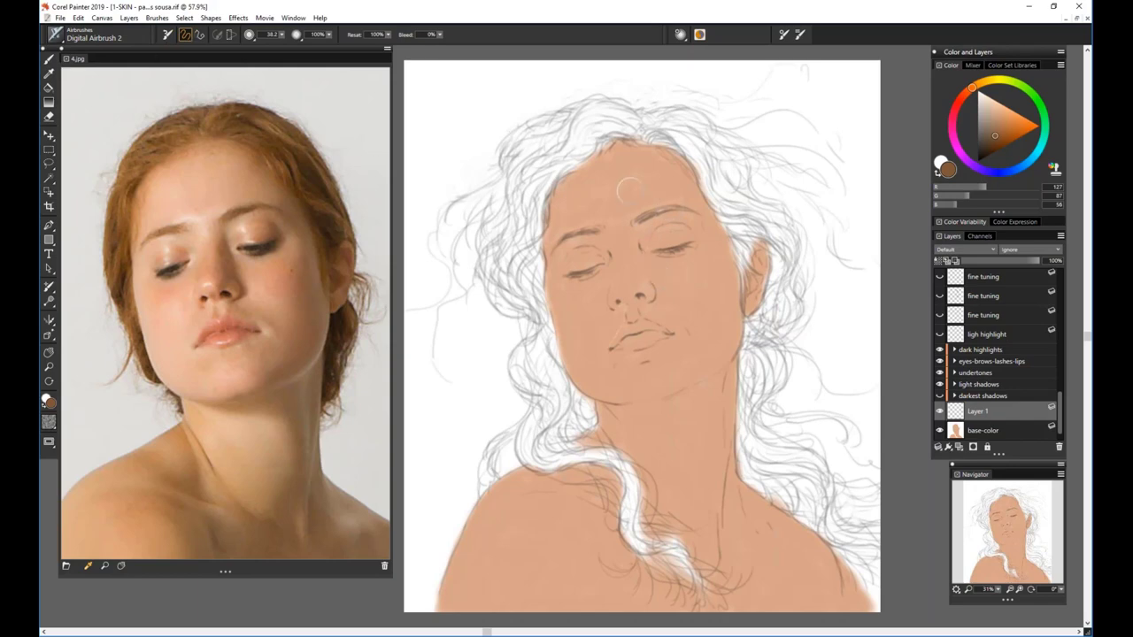
Airbrush brown shadow along the shaded side of the forehead and onto the eyelid, using 7% opacity and size 45.1
mouse_move(329, 34)
left_mouse_down()
mouse_move(255, 58)
mouse_move(284, 54)
left_mouse_up()
left_click(328, 35)
left_click_drag(281, 35, 298, 27)
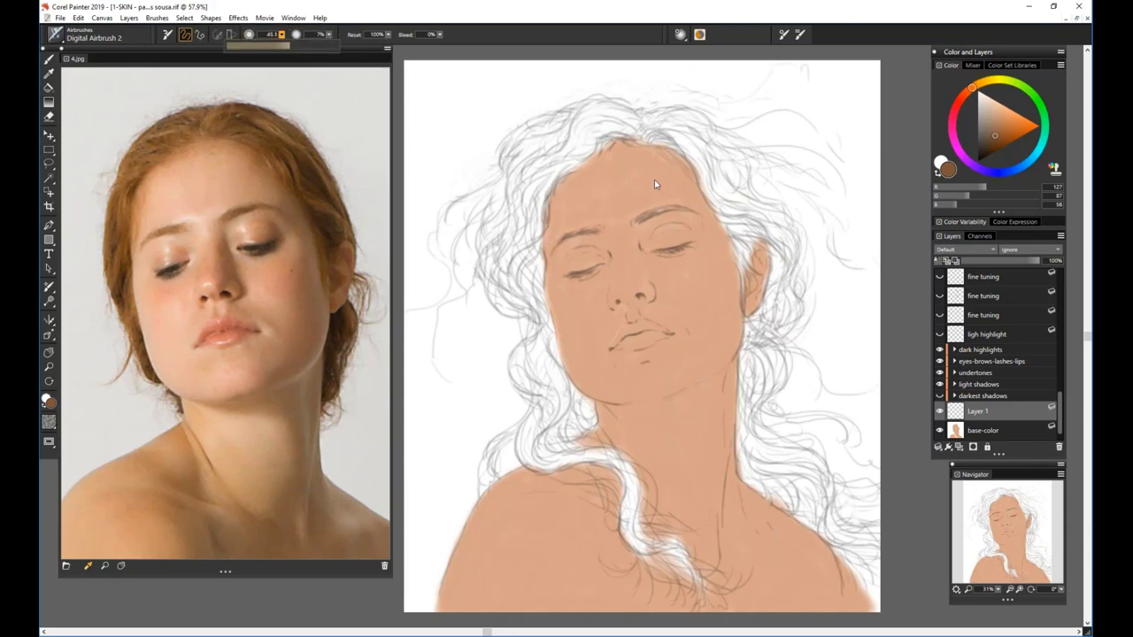
mouse_move(683, 186)
left_mouse_down()
mouse_move(677, 177)
mouse_move(705, 222)
left_mouse_up()
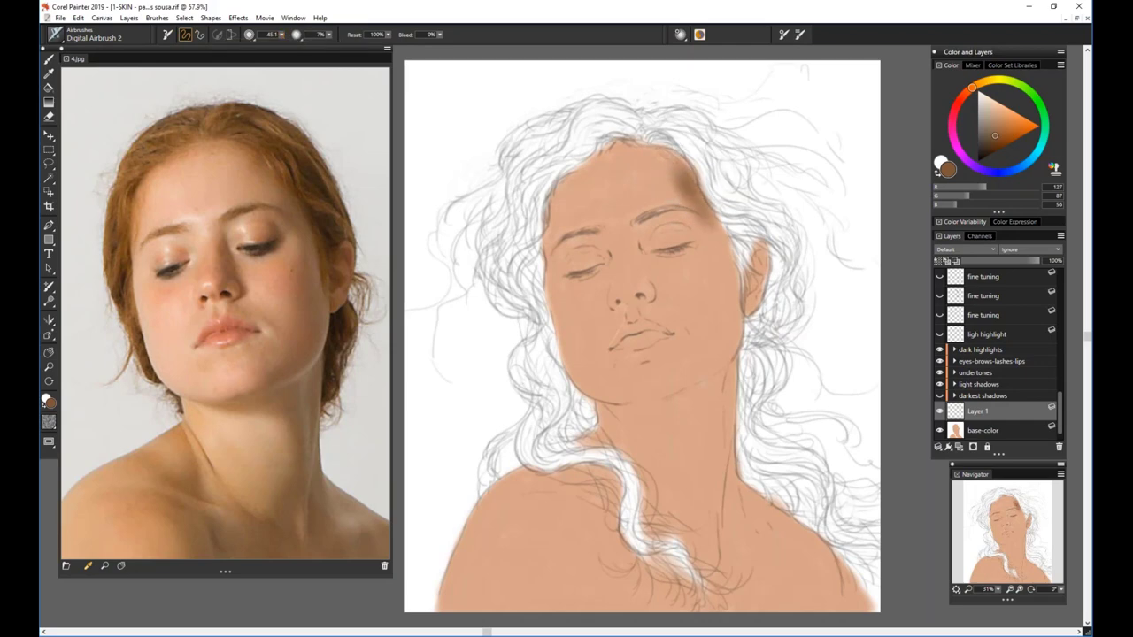
left_click_drag(681, 177, 671, 161)
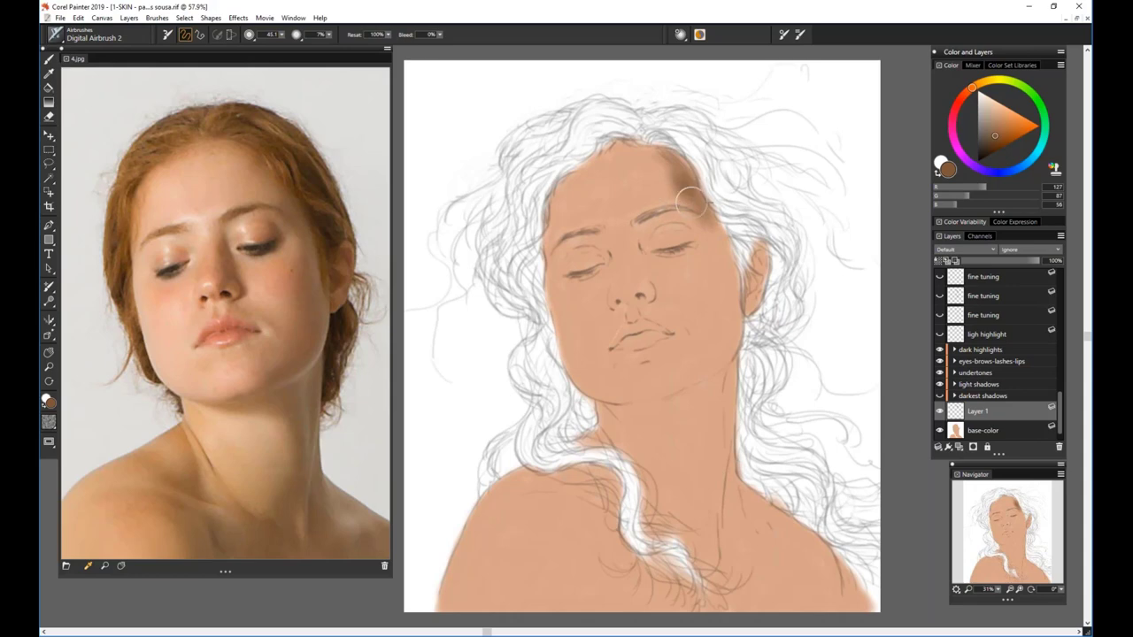
mouse_move(674, 211)
left_mouse_down()
mouse_move(690, 235)
mouse_move(682, 225)
left_mouse_up()
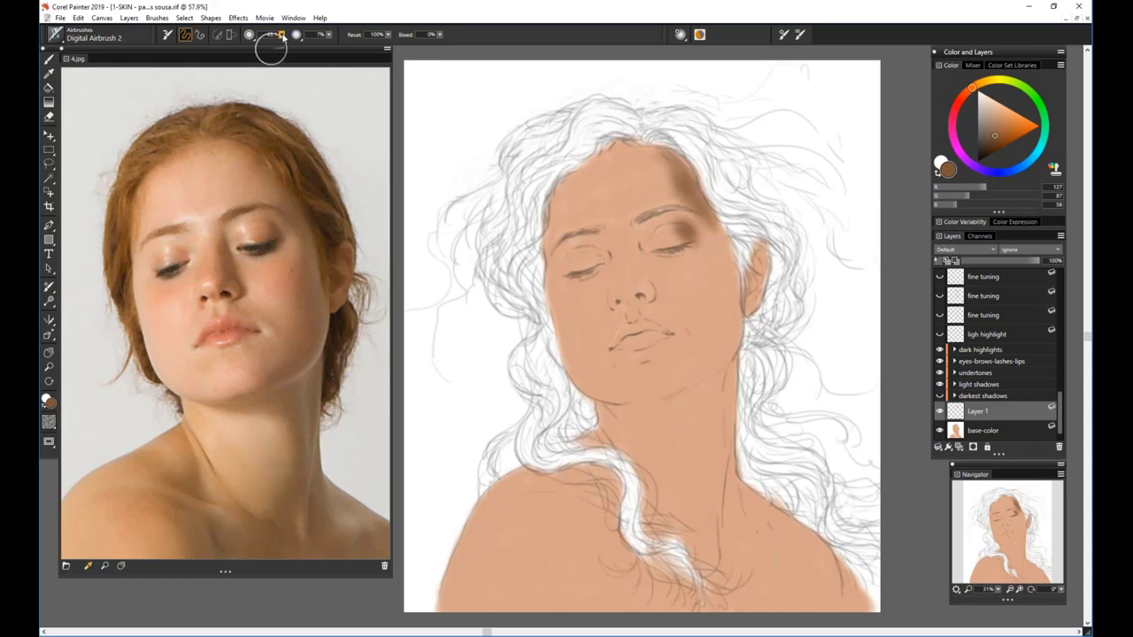
Deepen the shadow around the outer brow at size 29.3, and shade the side of the cheek and the ear at size 42.2
left_click_drag(282, 34, 270, 44)
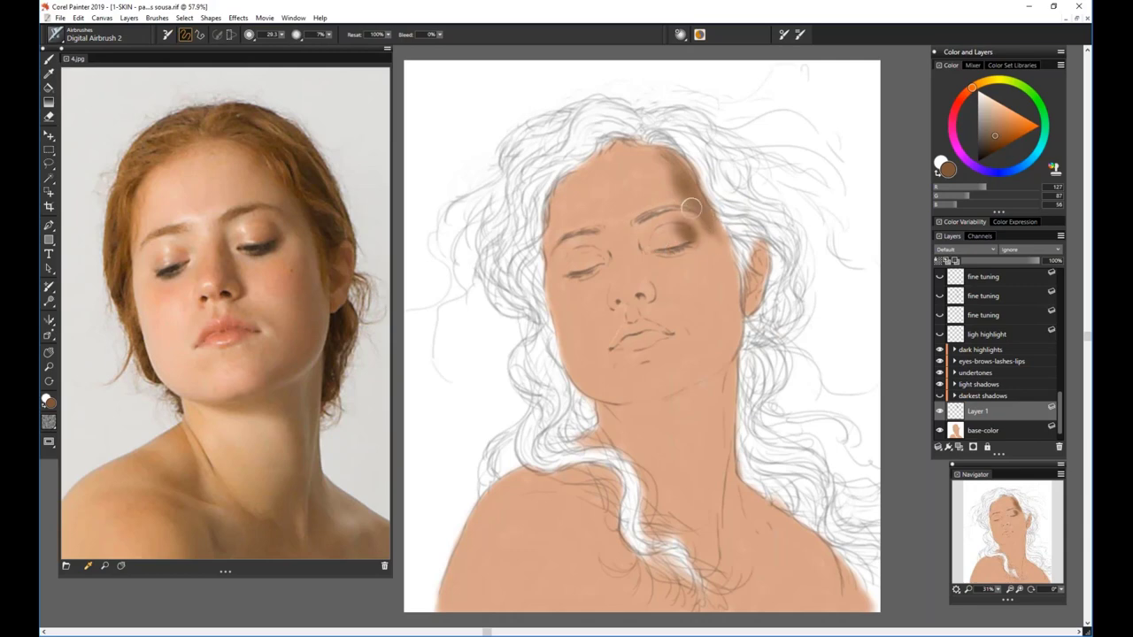
left_click_drag(283, 33, 297, 37)
mouse_move(708, 217)
left_mouse_down()
mouse_move(726, 265)
mouse_move(713, 292)
mouse_move(722, 280)
mouse_move(732, 314)
left_mouse_up()
mouse_move(763, 265)
left_mouse_down()
mouse_move(751, 261)
mouse_move(748, 300)
mouse_move(763, 252)
mouse_move(754, 301)
left_mouse_up()
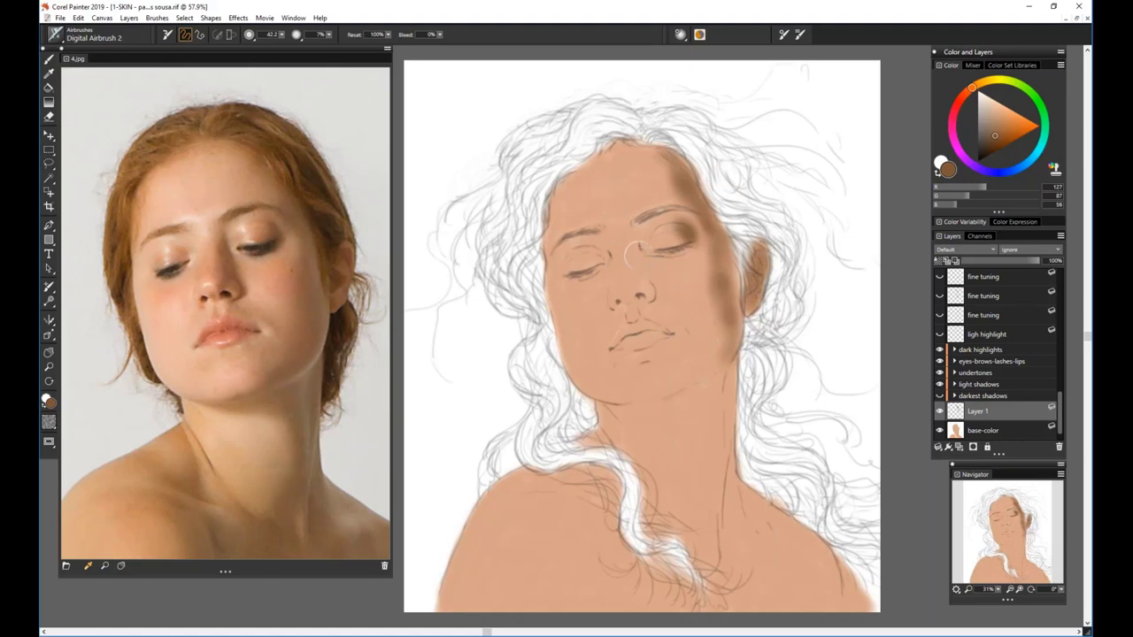
Shade the side of the nose from the inner eye corner down to the nostril, reducing the airbrush size to 28.4 for details
mouse_move(641, 250)
left_mouse_down()
mouse_move(630, 234)
mouse_move(652, 292)
left_mouse_up()
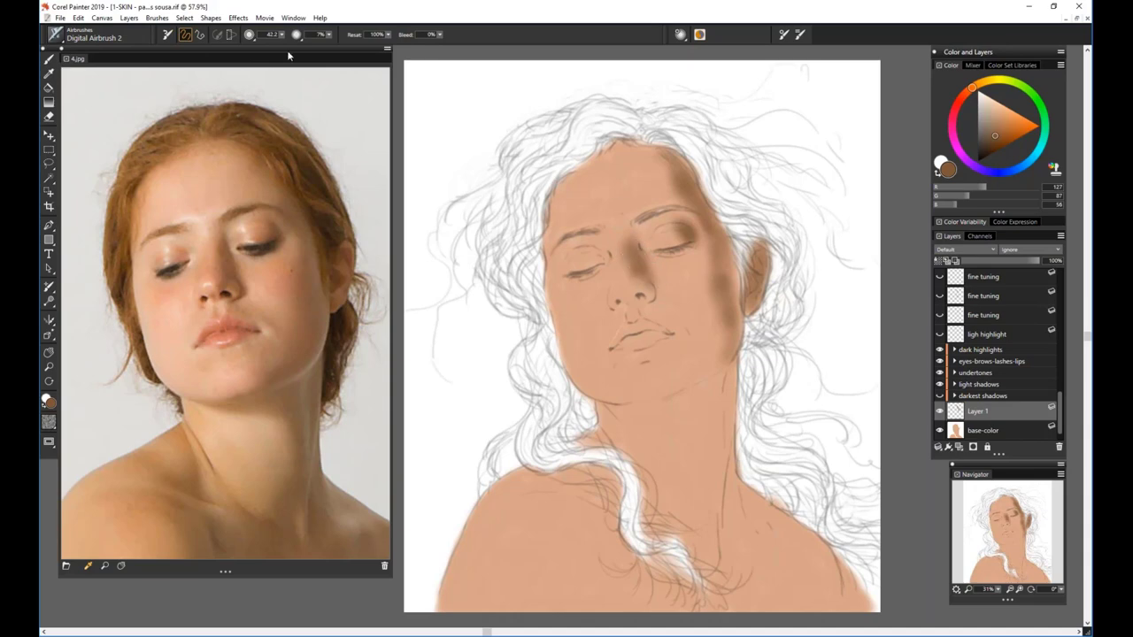
left_click_drag(282, 35, 266, 47)
mouse_move(633, 288)
left_mouse_down()
mouse_move(647, 271)
mouse_move(652, 296)
left_mouse_up()
left_click(653, 296)
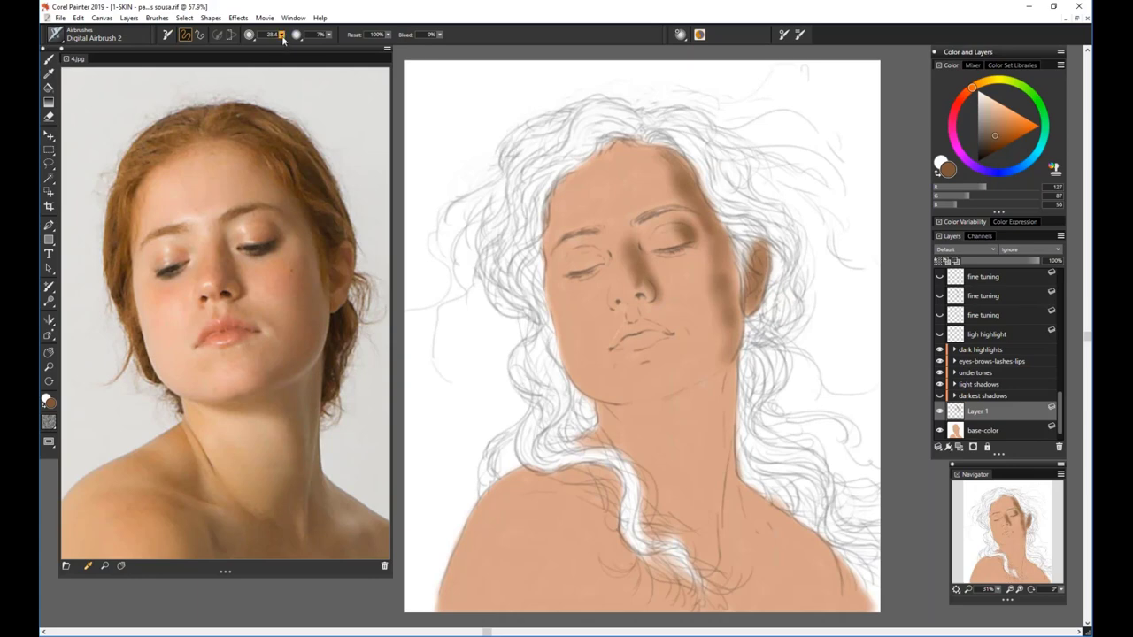
left_click_drag(281, 35, 260, 47)
left_click_drag(284, 35, 295, 47)
left_click_drag(650, 293, 656, 284)
Shade the cheek and jaw down toward the chin with the airbrush at size 58.8, and reduce the brush size to 34.6
left_click_drag(282, 35, 309, 45)
mouse_move(705, 274)
left_mouse_down()
mouse_move(710, 315)
mouse_move(713, 292)
mouse_move(721, 330)
mouse_move(717, 321)
mouse_move(711, 369)
mouse_move(687, 370)
mouse_move(694, 334)
mouse_move(712, 362)
left_mouse_up()
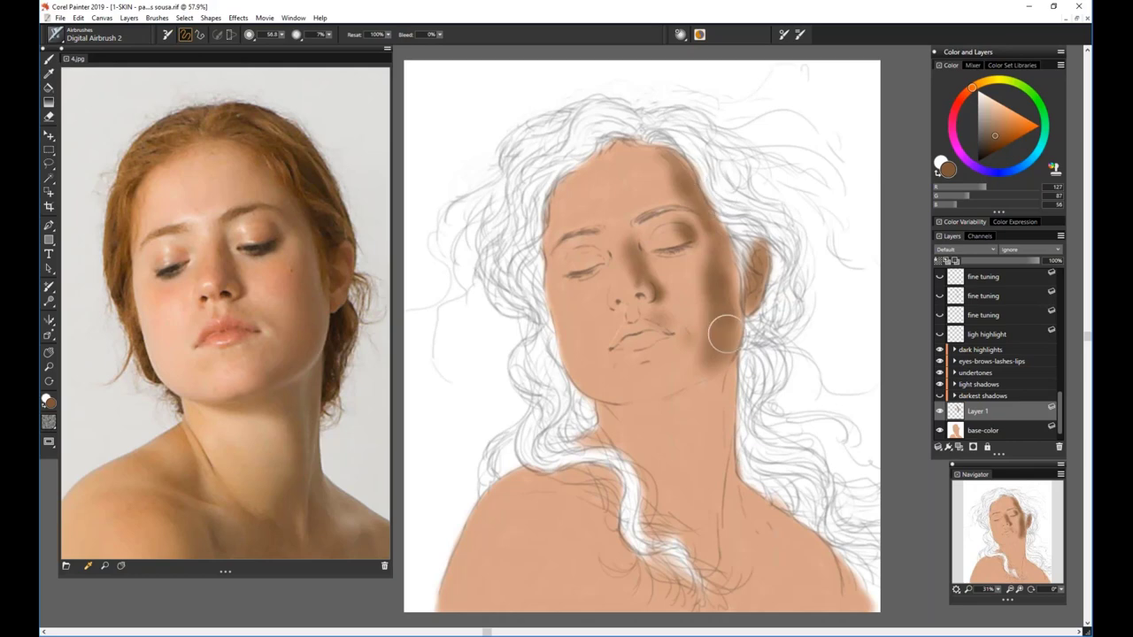
mouse_move(688, 355)
left_mouse_down()
mouse_move(697, 349)
mouse_move(713, 365)
mouse_move(670, 384)
mouse_move(701, 371)
mouse_move(718, 302)
mouse_move(695, 371)
mouse_move(677, 308)
mouse_move(680, 383)
left_mouse_up()
left_click_drag(280, 33, 262, 47)
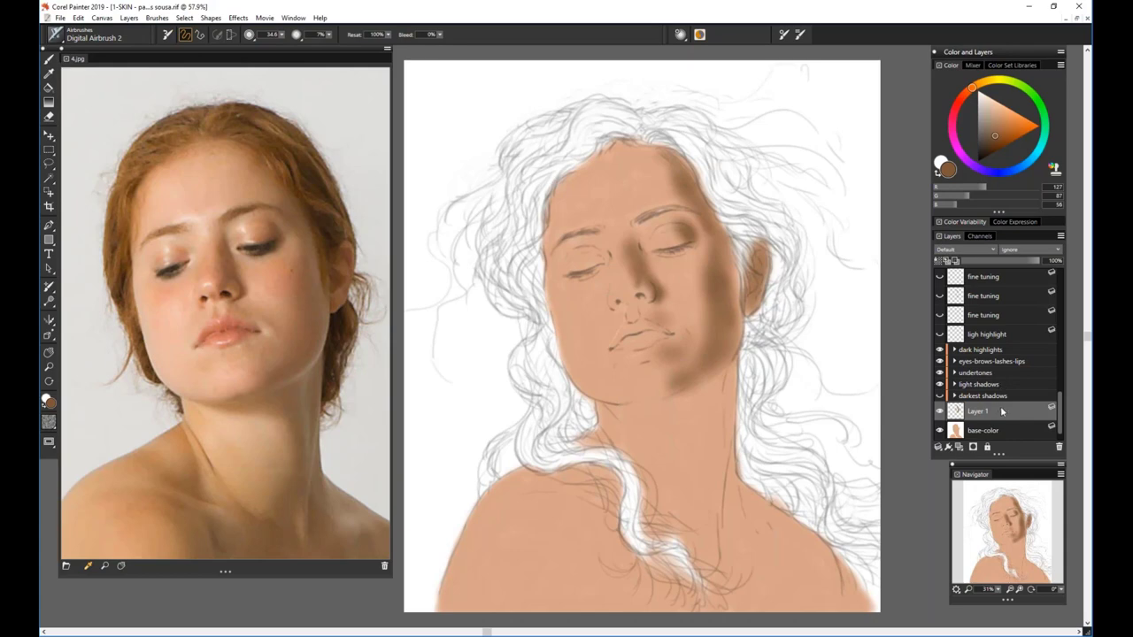
Delete the practice shadow layer above base-color and show the darkest shadows and light shadows groups
left_click(1059, 449)
left_click(940, 395)
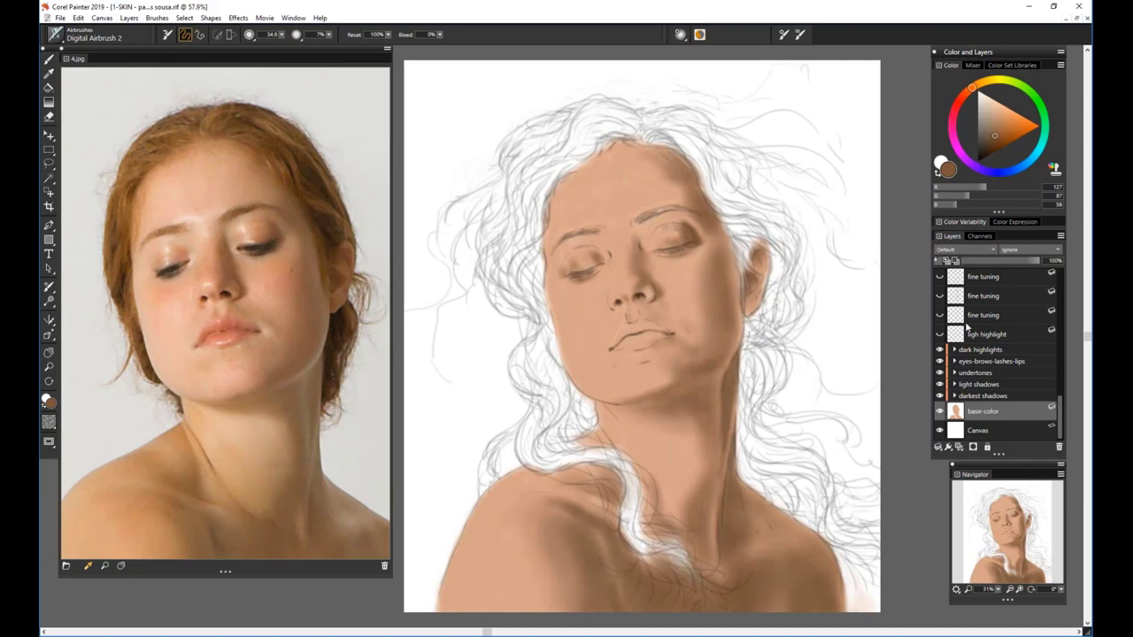
left_click(940, 385)
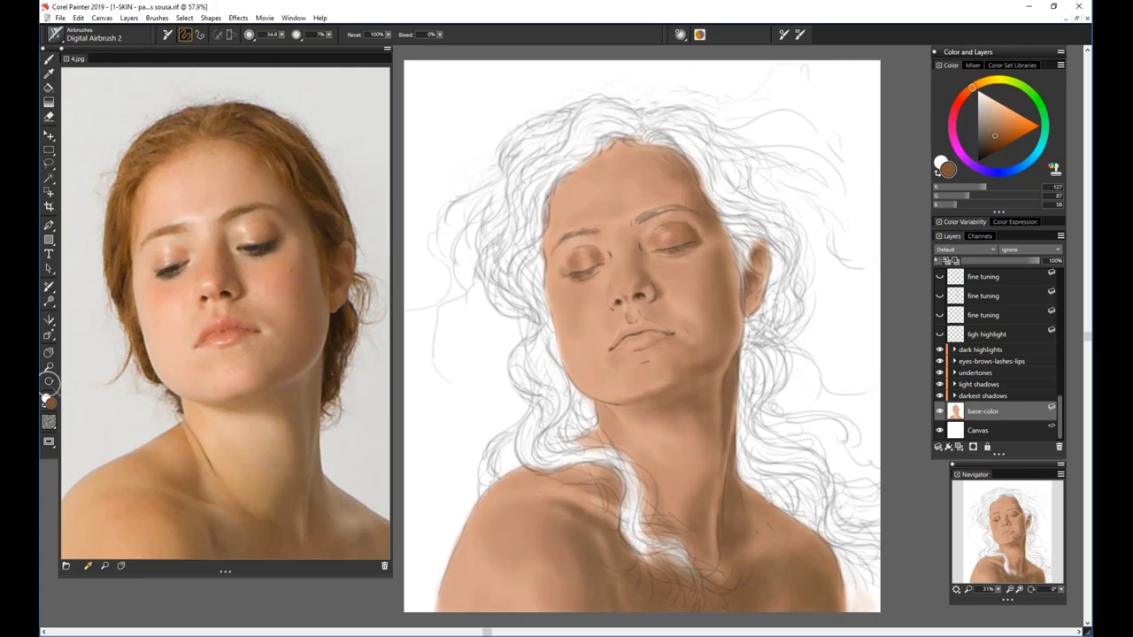
left_click(940, 388)
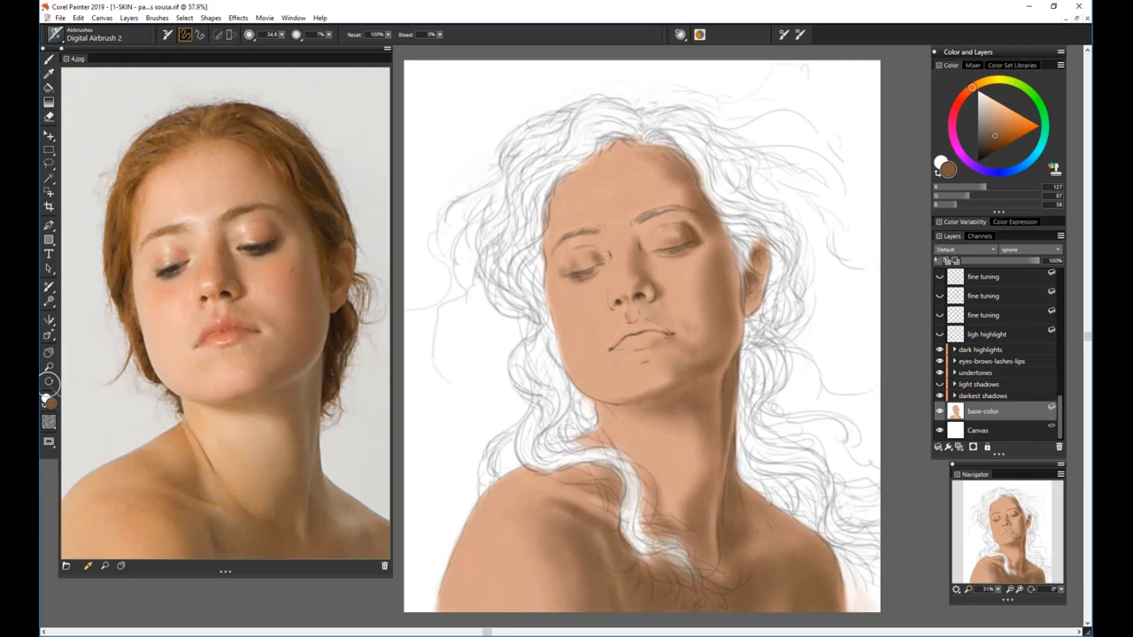
left_click(940, 386)
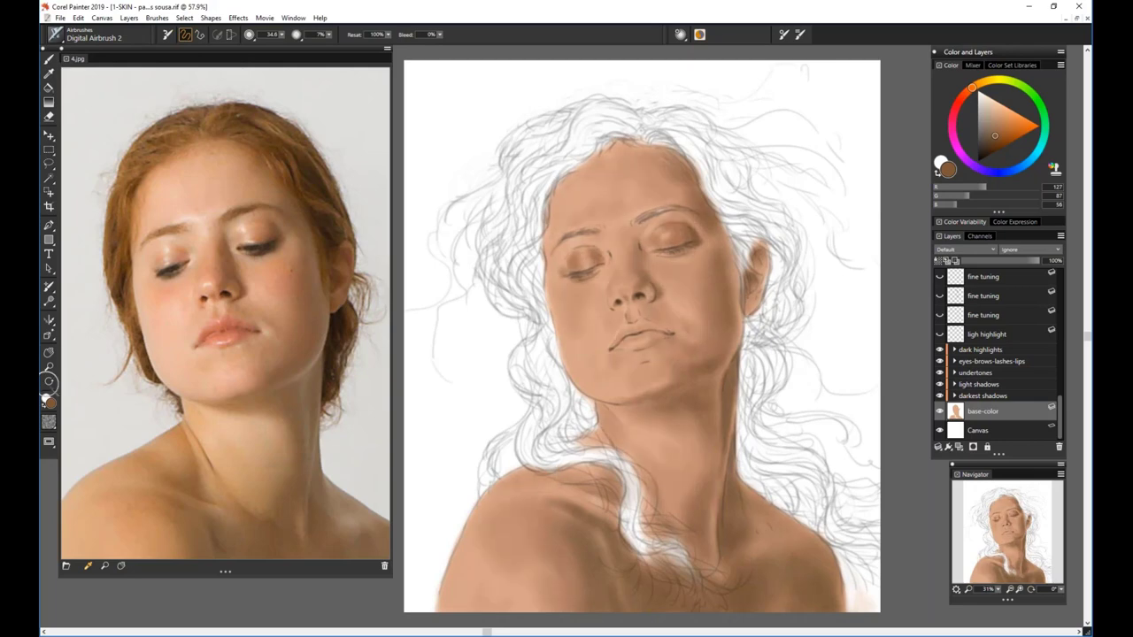
Inspect the layers in the light shadows group and compare the skin with both shadow groups hidden and shown
left_click(50, 73)
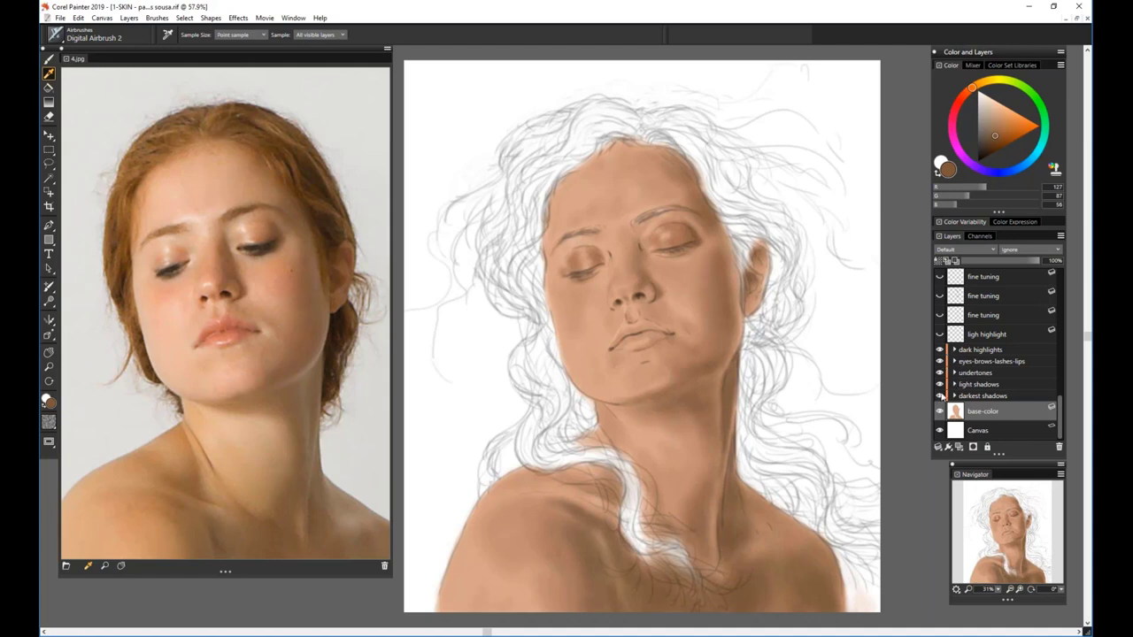
left_click(955, 385)
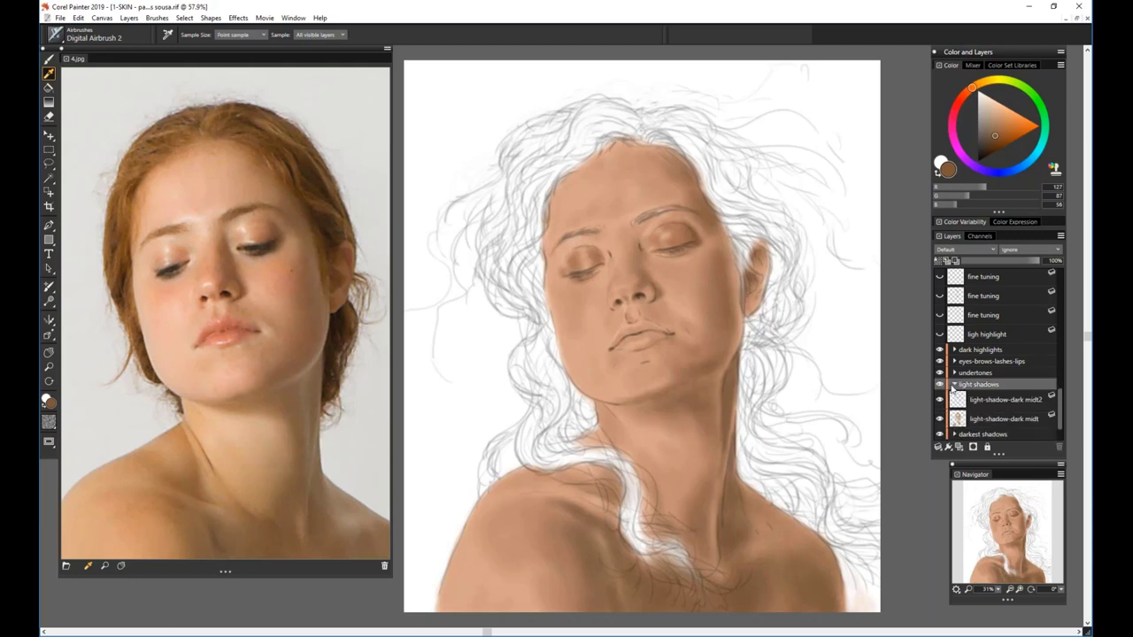
left_click(955, 385)
left_click(965, 375)
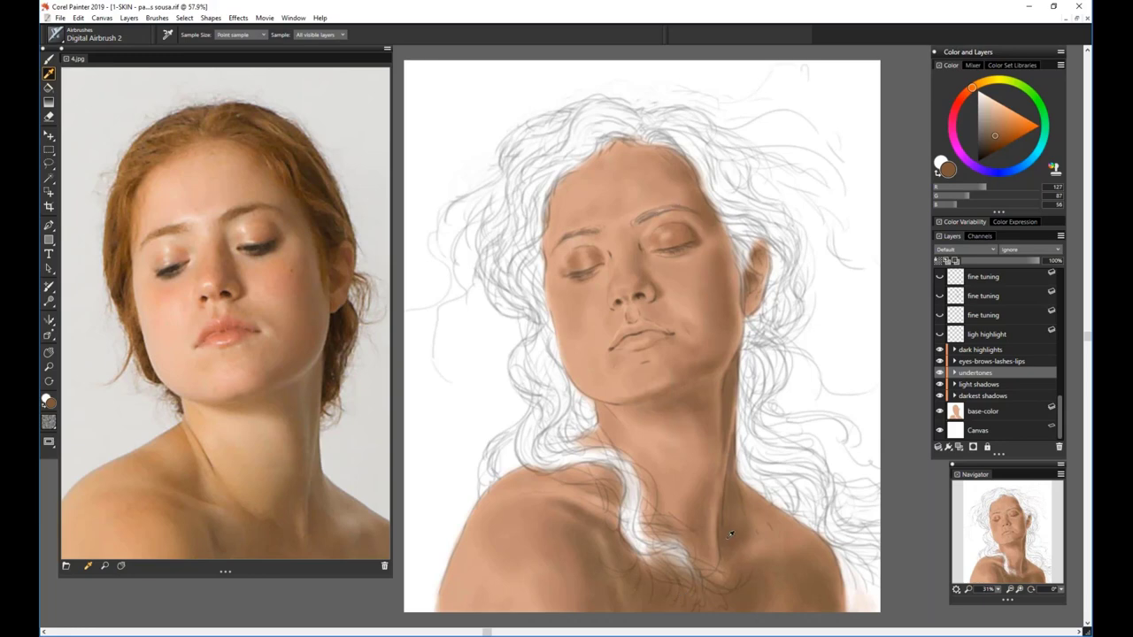
left_click(940, 397)
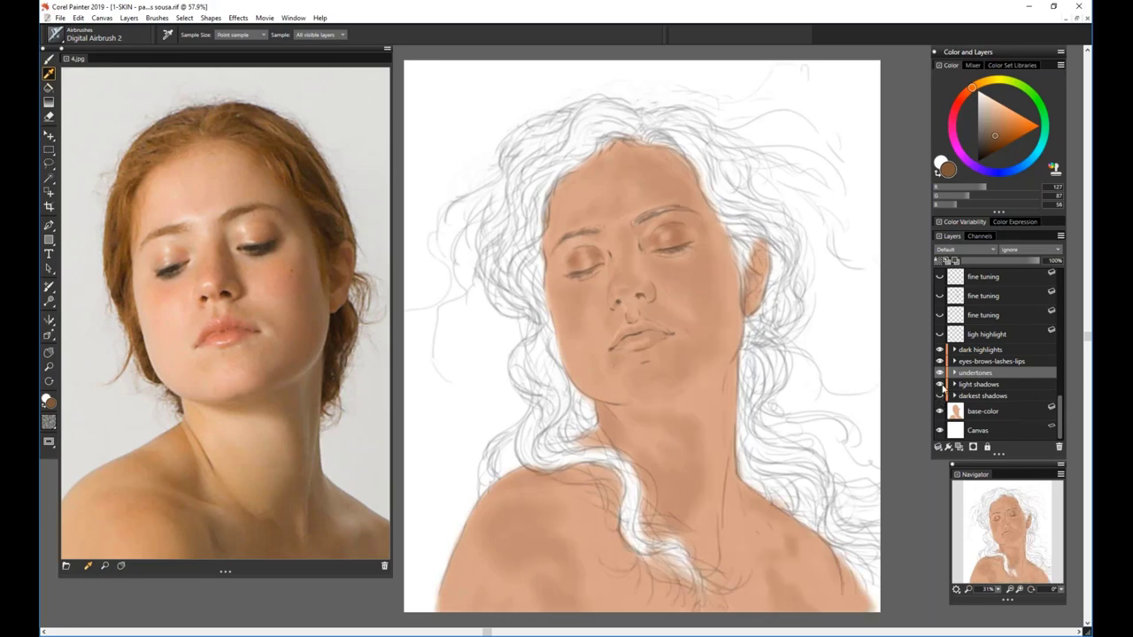
left_click(940, 384)
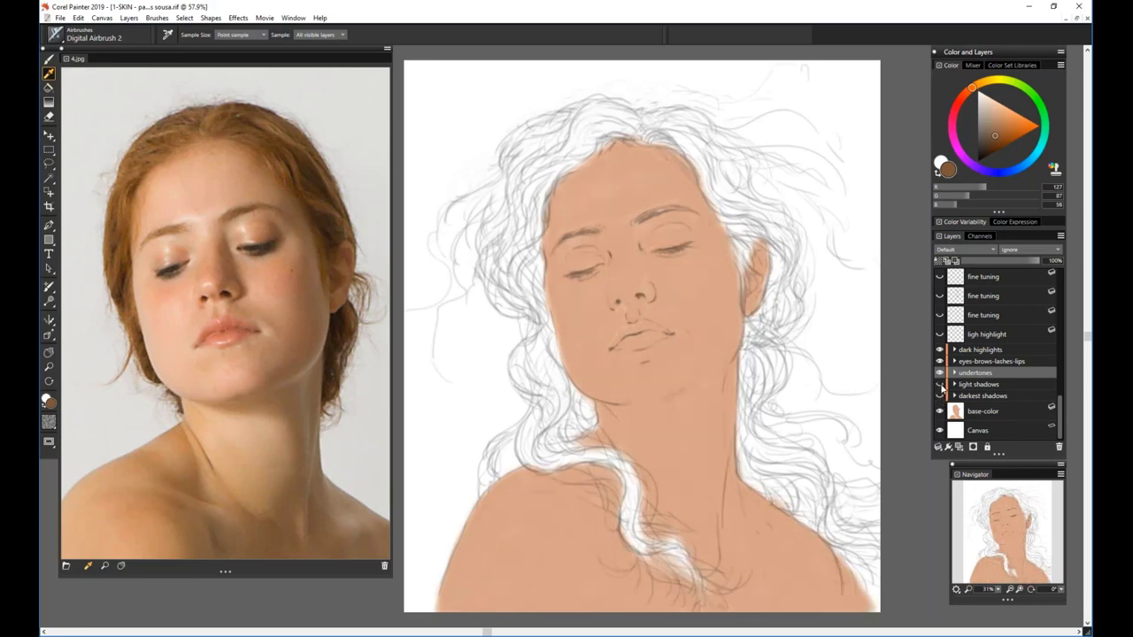
left_click(940, 384)
left_click(940, 396)
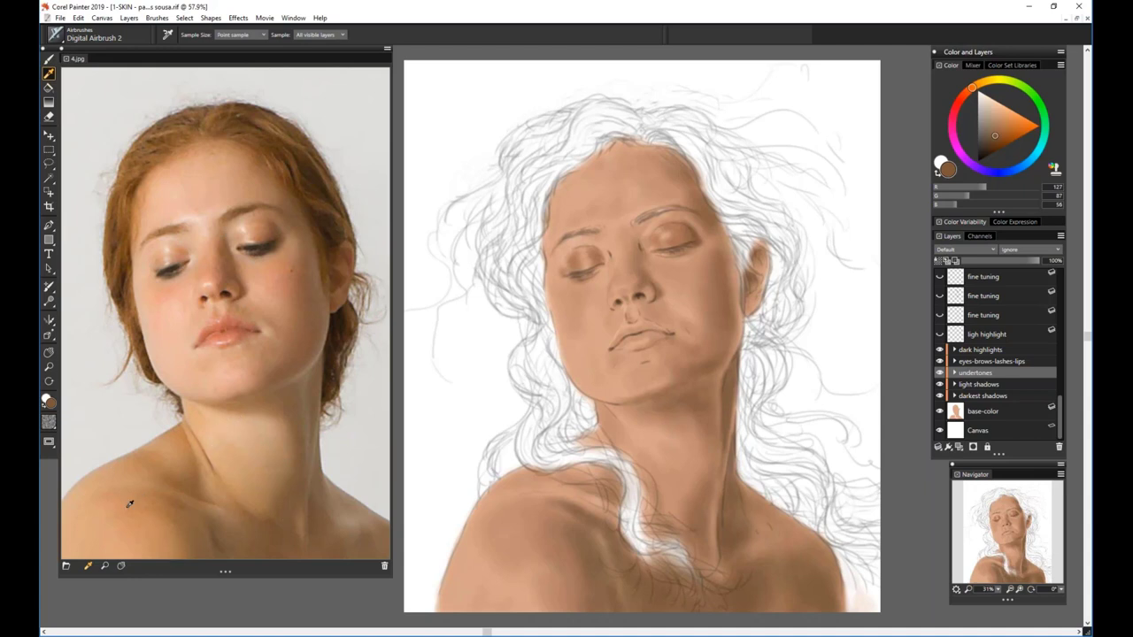
Compare the painting with and without the undertones group, leaving the group visible
left_click(940, 374)
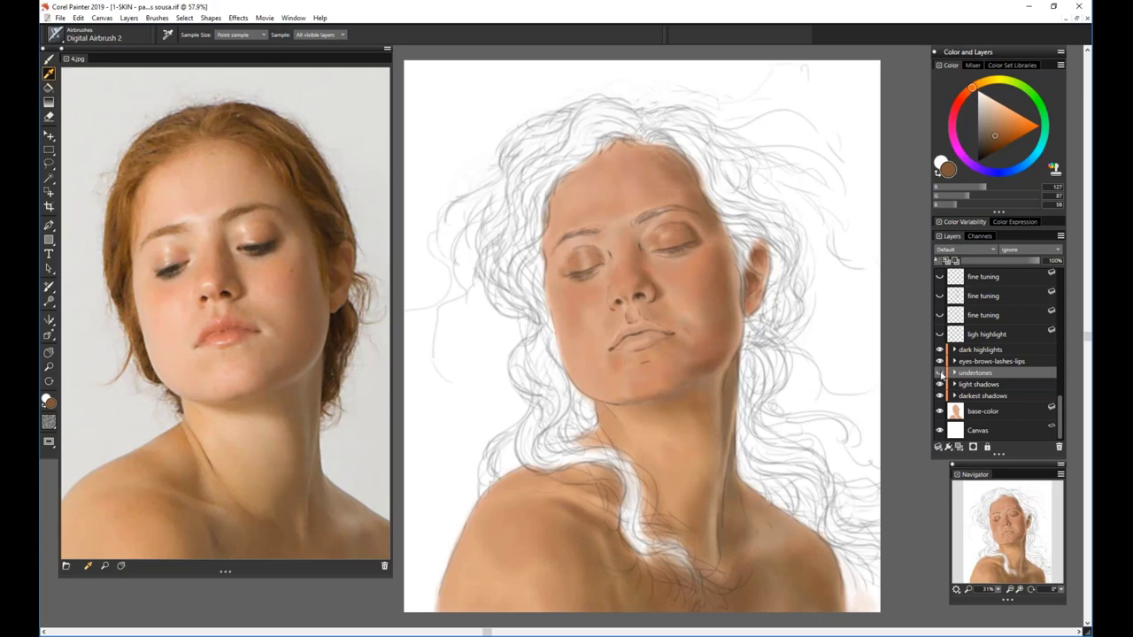
left_click(940, 374)
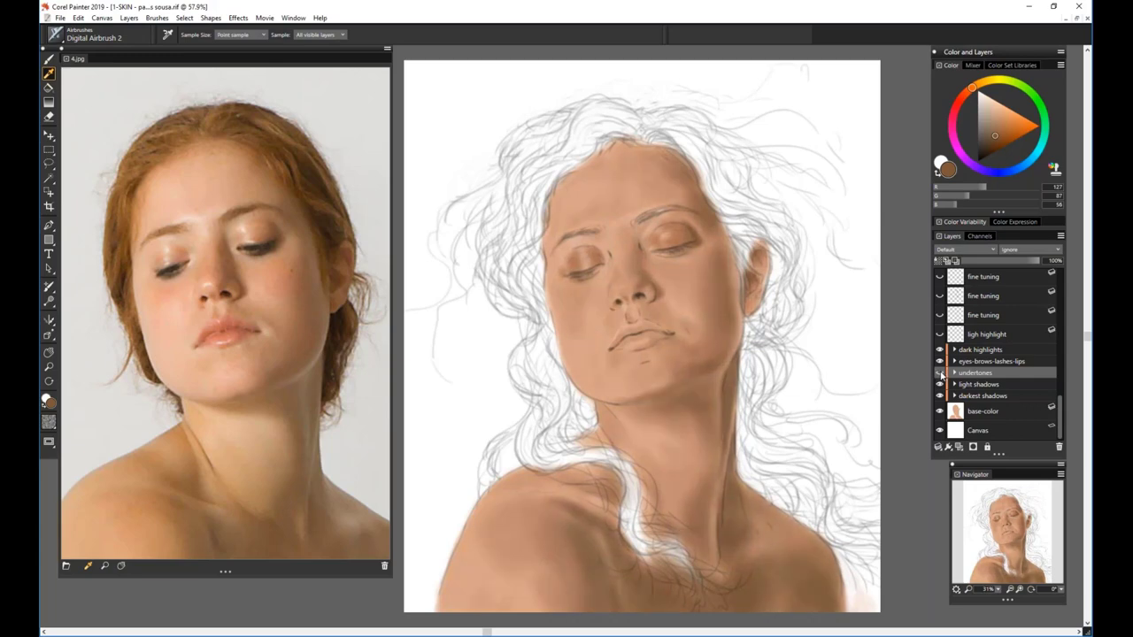
left_click(940, 375)
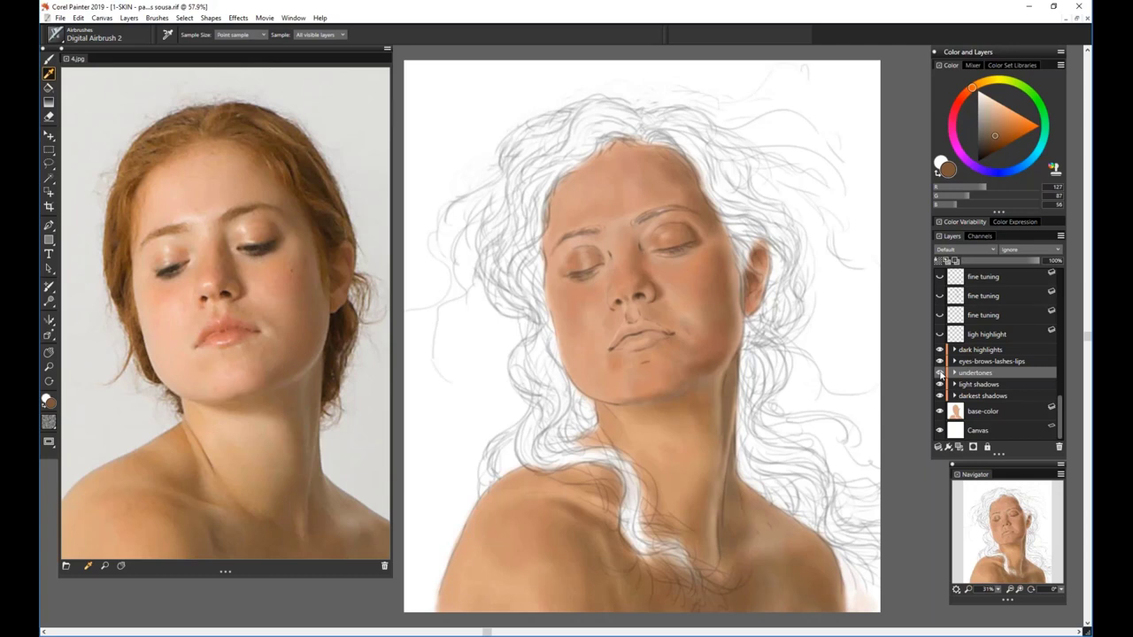
left_click(940, 375)
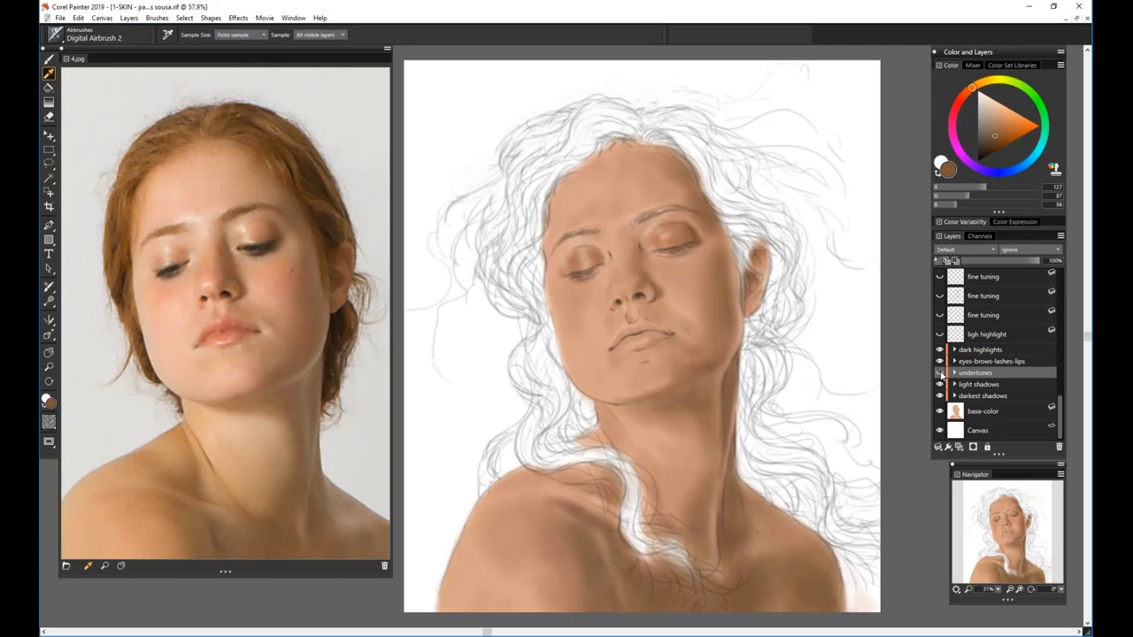
left_click(941, 375)
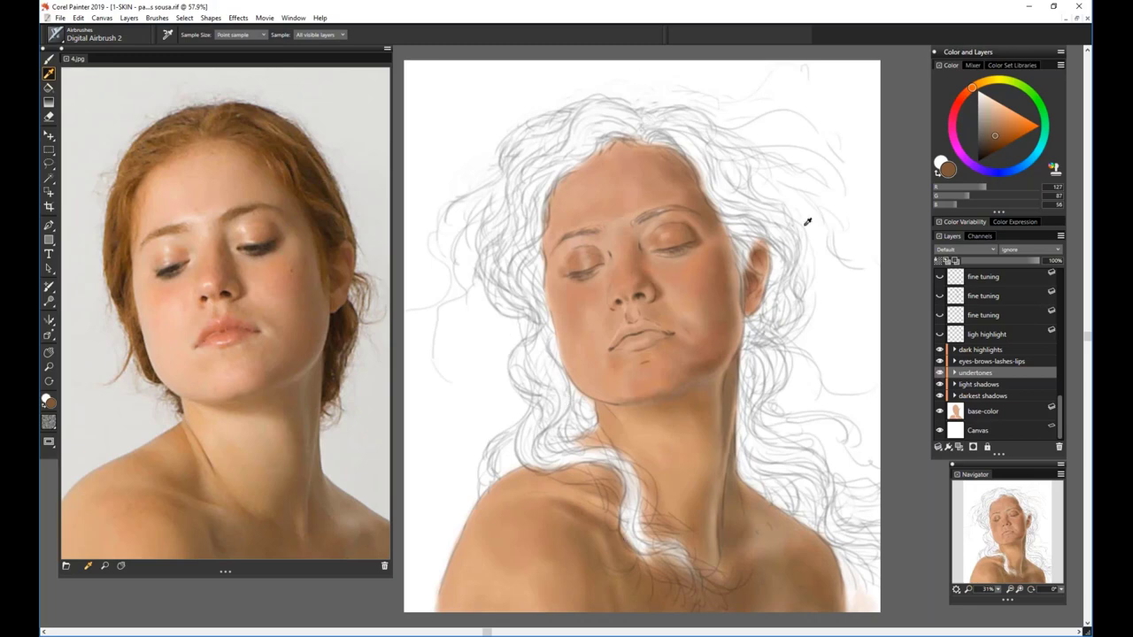
On a new layer above the hidden undertones group, airbrush saturated red onto the forehead and nose
left_click(940, 373)
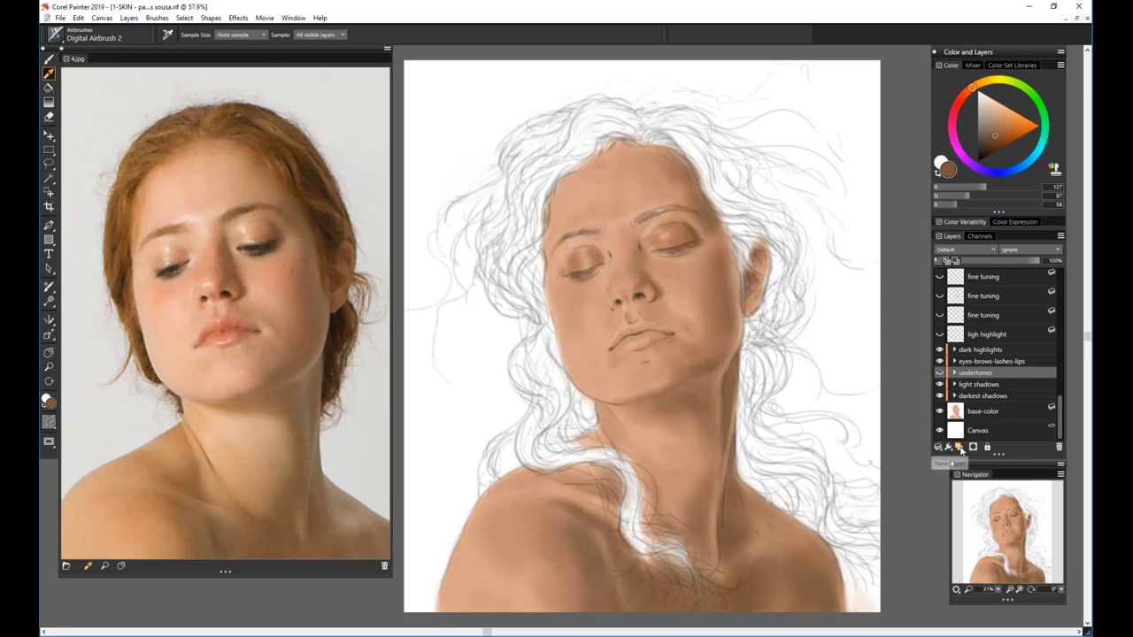
left_click(961, 447)
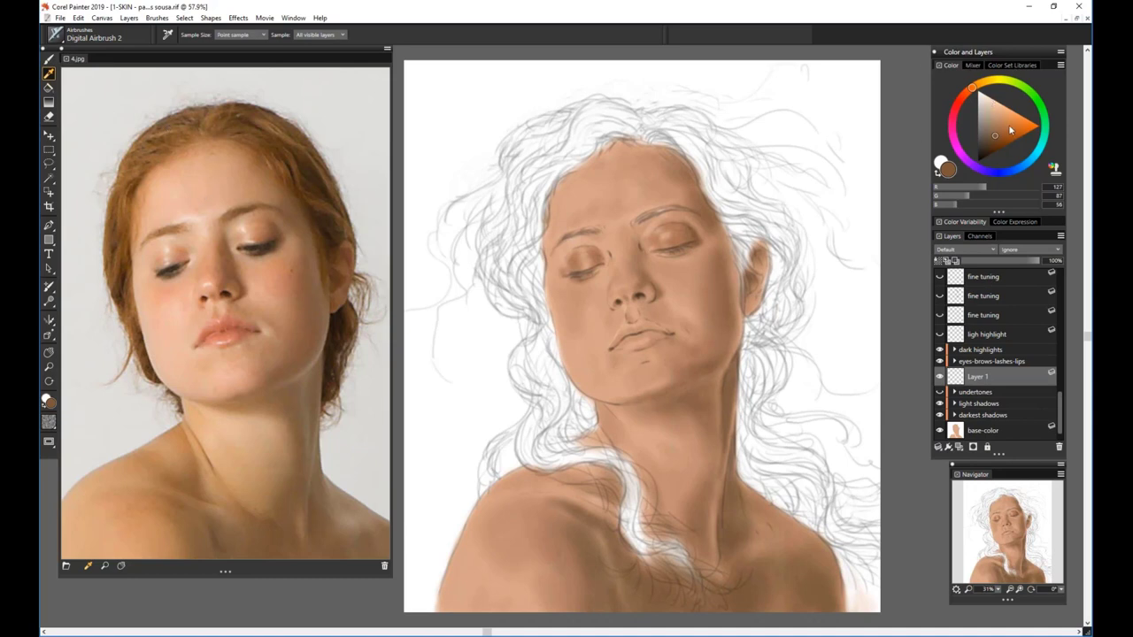
left_click_drag(1012, 123, 1006, 119)
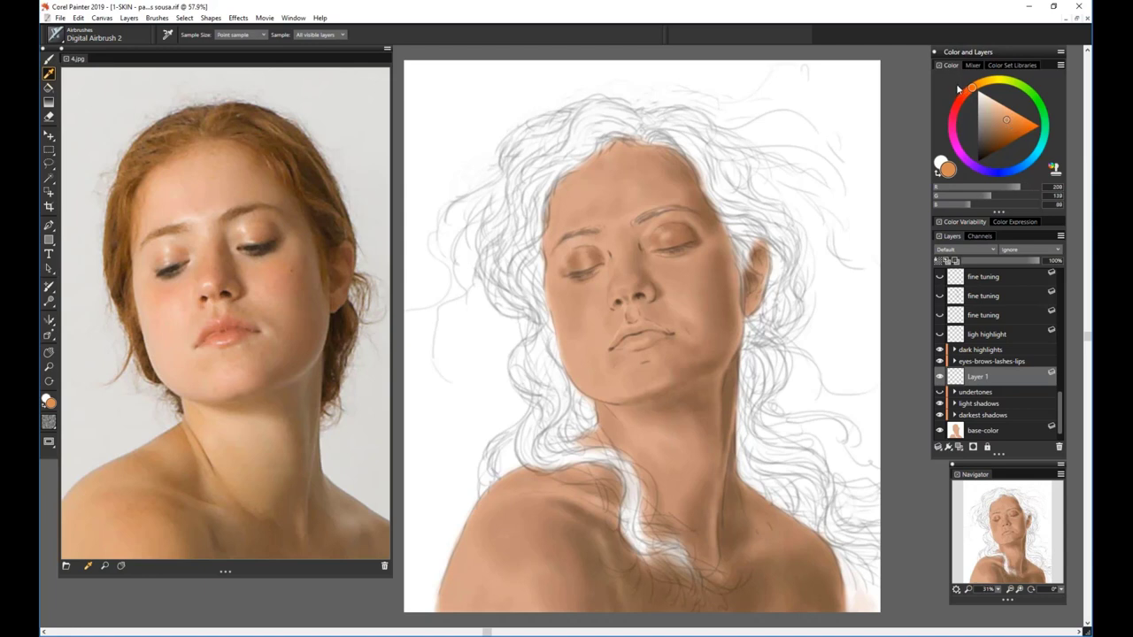
left_click_drag(974, 89, 959, 106)
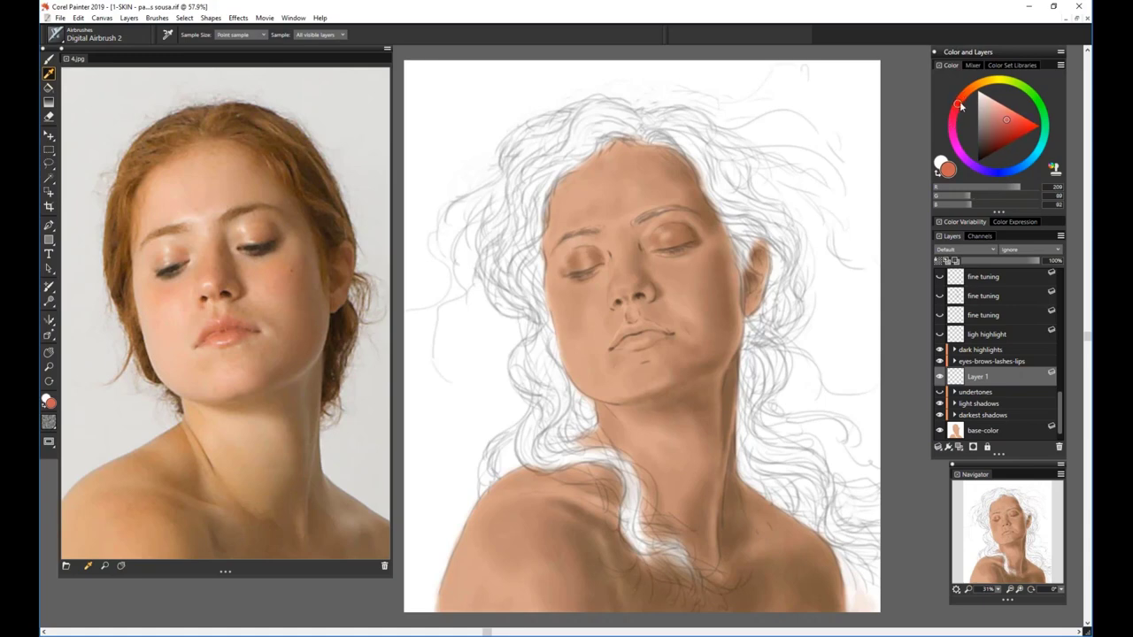
left_click(1009, 123)
left_click(1011, 122)
left_click(50, 60)
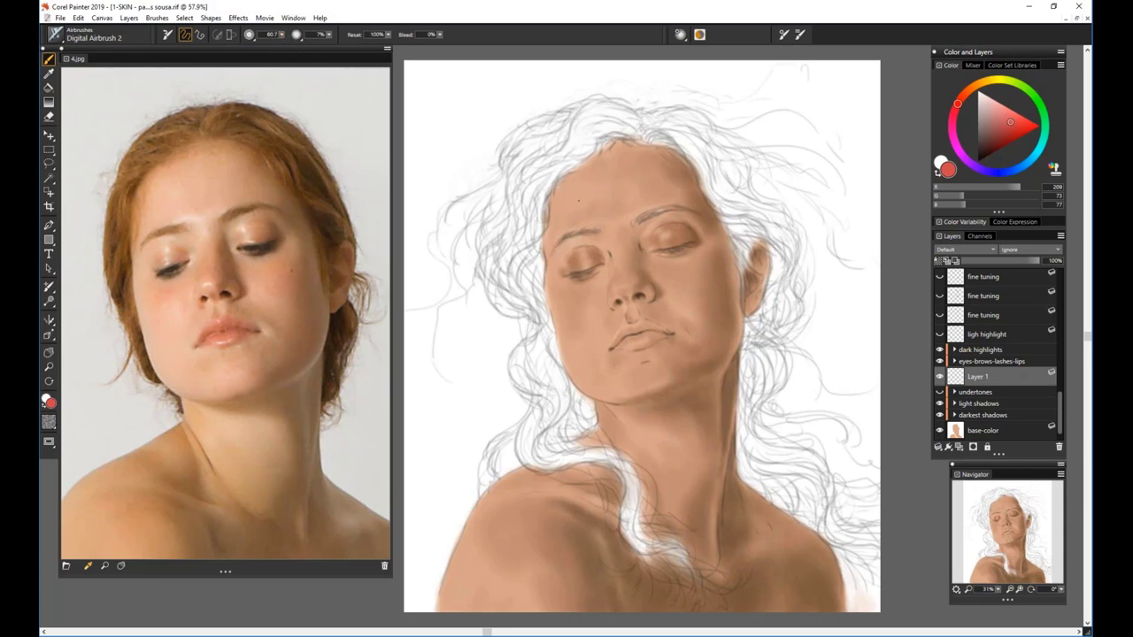
mouse_move(607, 189)
left_mouse_down()
mouse_move(574, 195)
mouse_move(584, 189)
mouse_move(579, 220)
mouse_move(611, 202)
mouse_move(603, 221)
mouse_move(623, 270)
mouse_move(620, 252)
left_mouse_up()
Reduce the airbrush size to 38.2 and tint the eyelids with a more orange red
left_click_drag(282, 36, 269, 39)
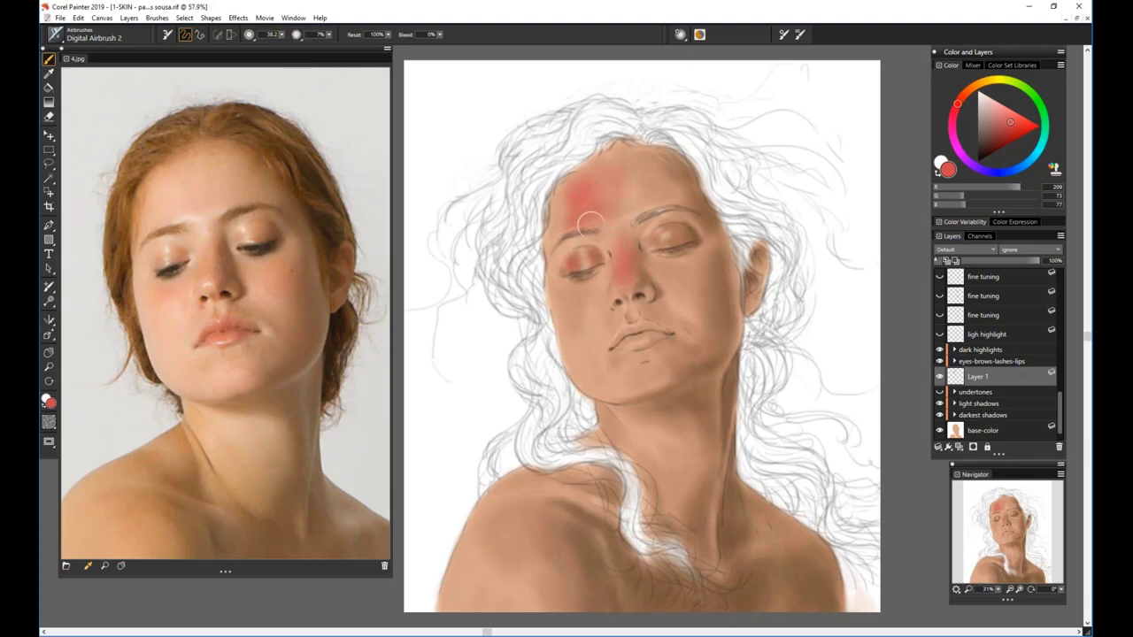
left_click(963, 95)
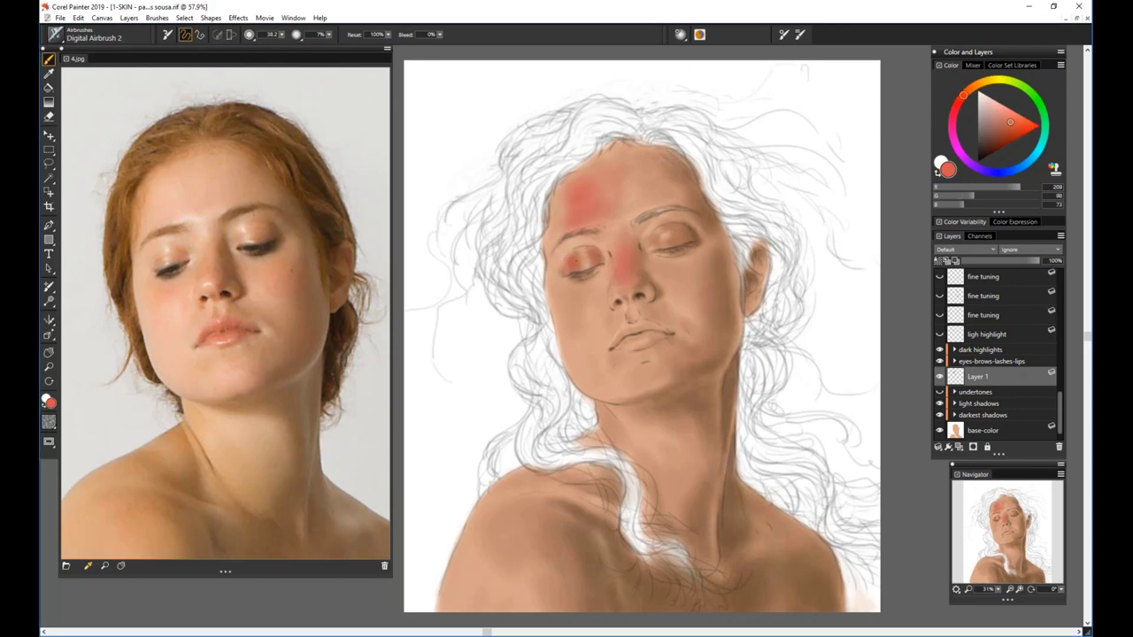
left_click_drag(577, 259, 598, 258)
Airbrush red patches onto both cheeks at brush size 53.2, adjusting the hue slightly toward orange
left_click(958, 102)
left_click_drag(278, 34, 291, 35)
left_click_drag(570, 294, 593, 287)
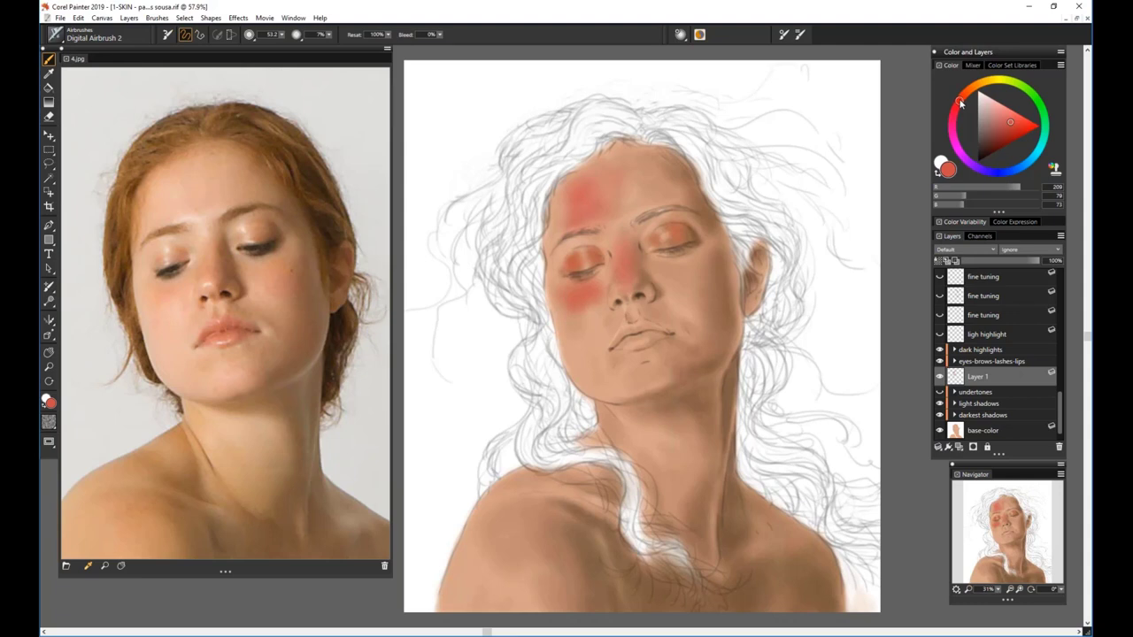
left_click(960, 101)
left_click_drag(666, 266, 694, 271)
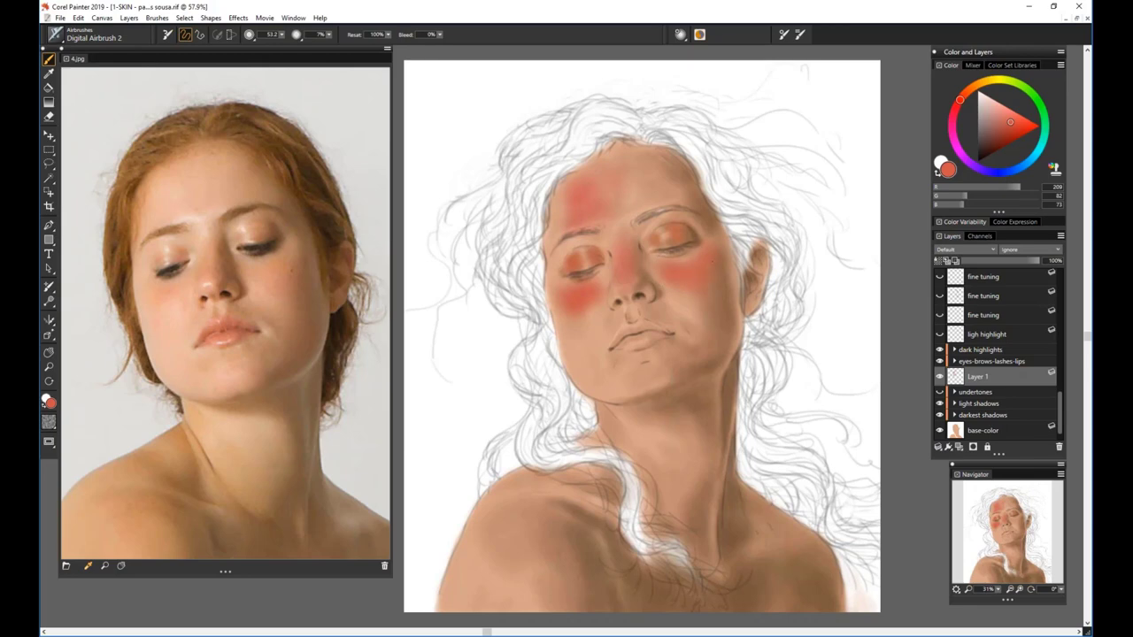
left_click_drag(708, 262, 700, 276)
Set the red layer's composite method to Overlay and lower its opacity to 29%
left_click(994, 251)
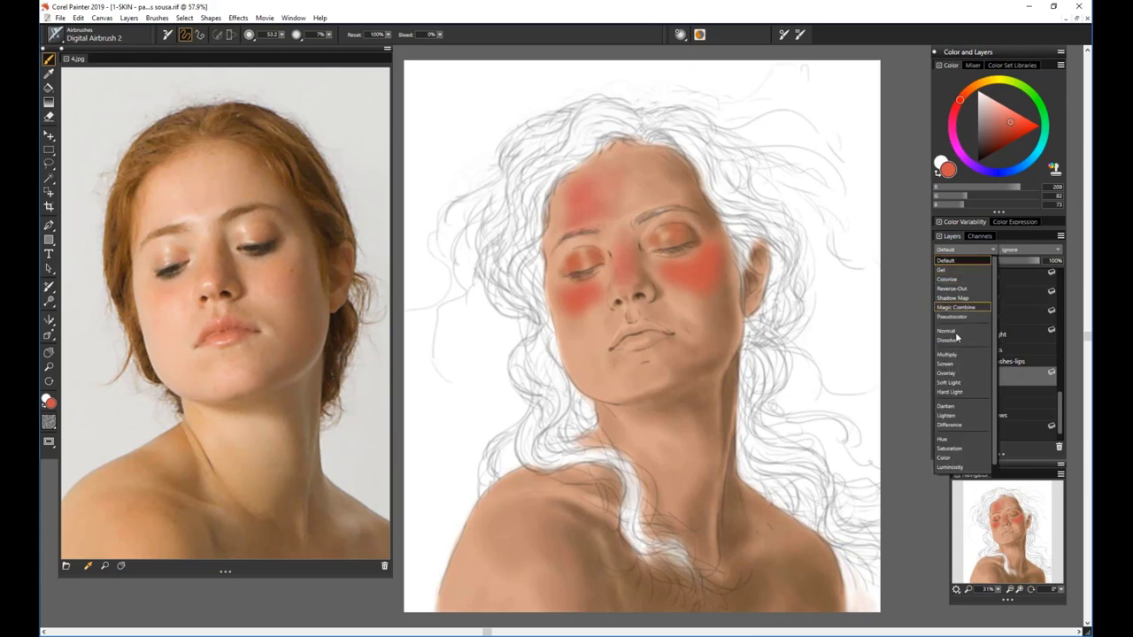
left_click(949, 375)
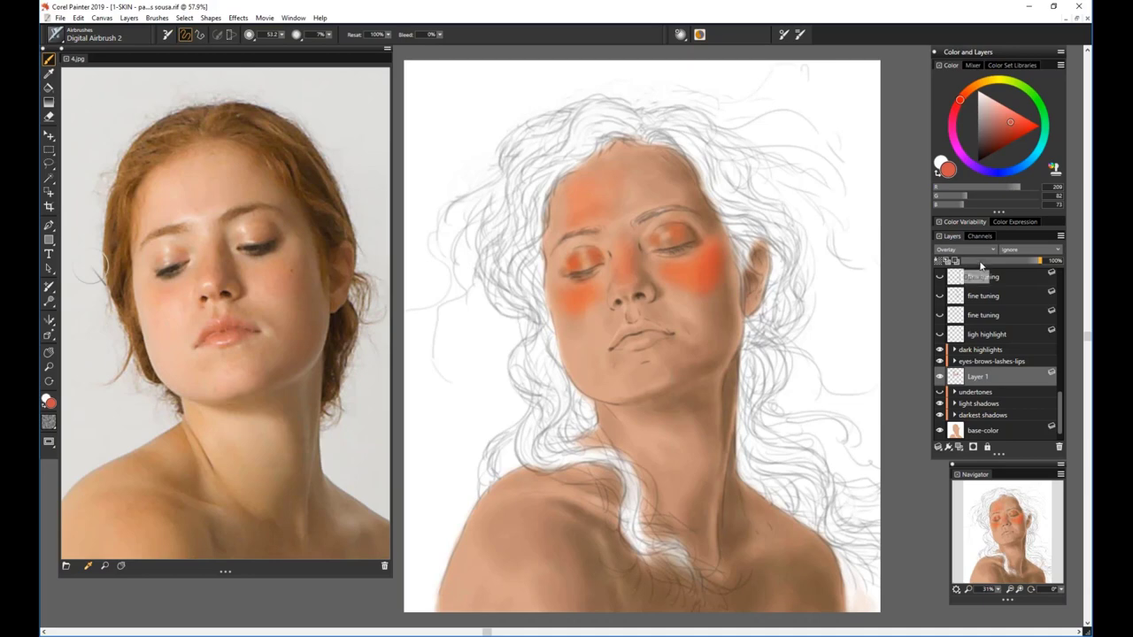
left_click(981, 262)
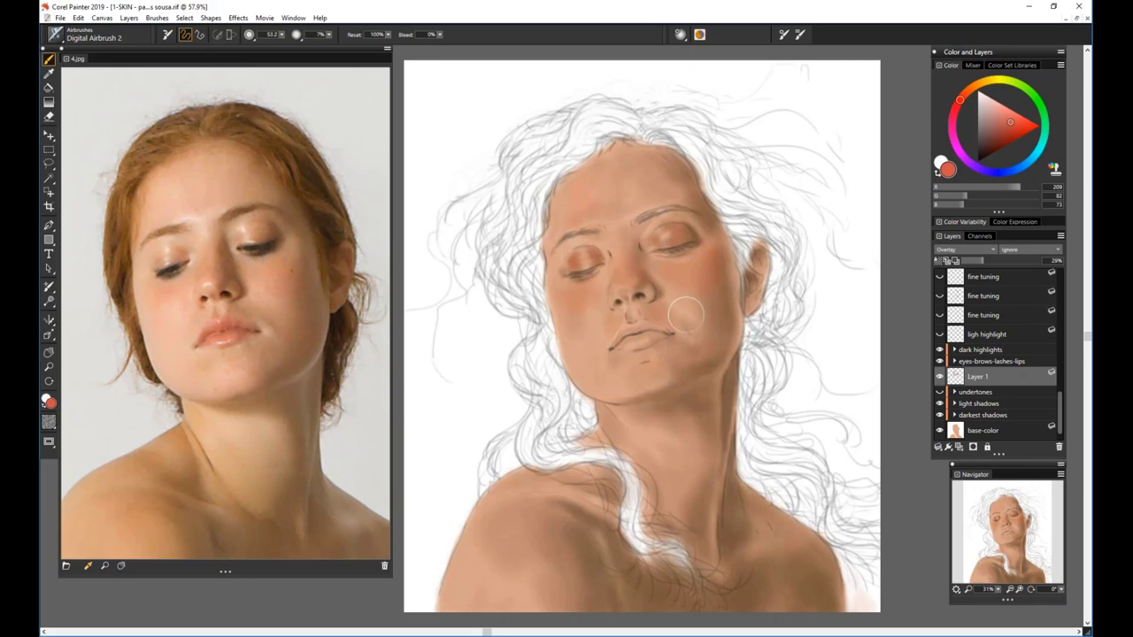
Tint the chin red and airbrush orange undertones onto the shoulders at size 71.6, shifting the hue toward yellow
left_click_drag(961, 105, 955, 108)
left_click(972, 95)
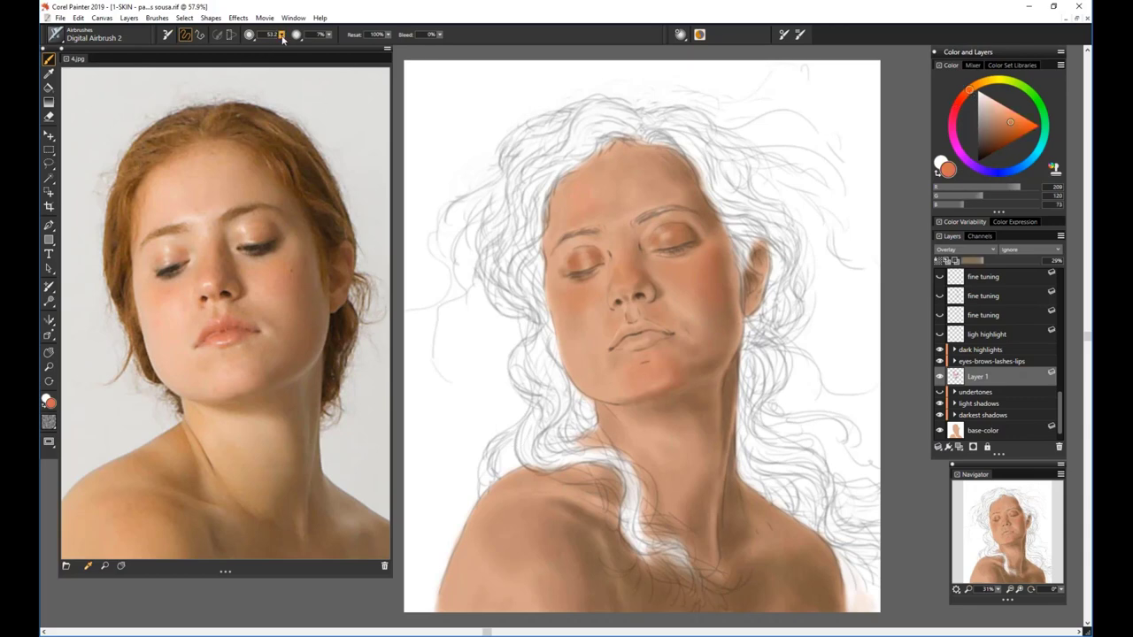
left_click_drag(282, 37, 334, 47)
left_click(1011, 127)
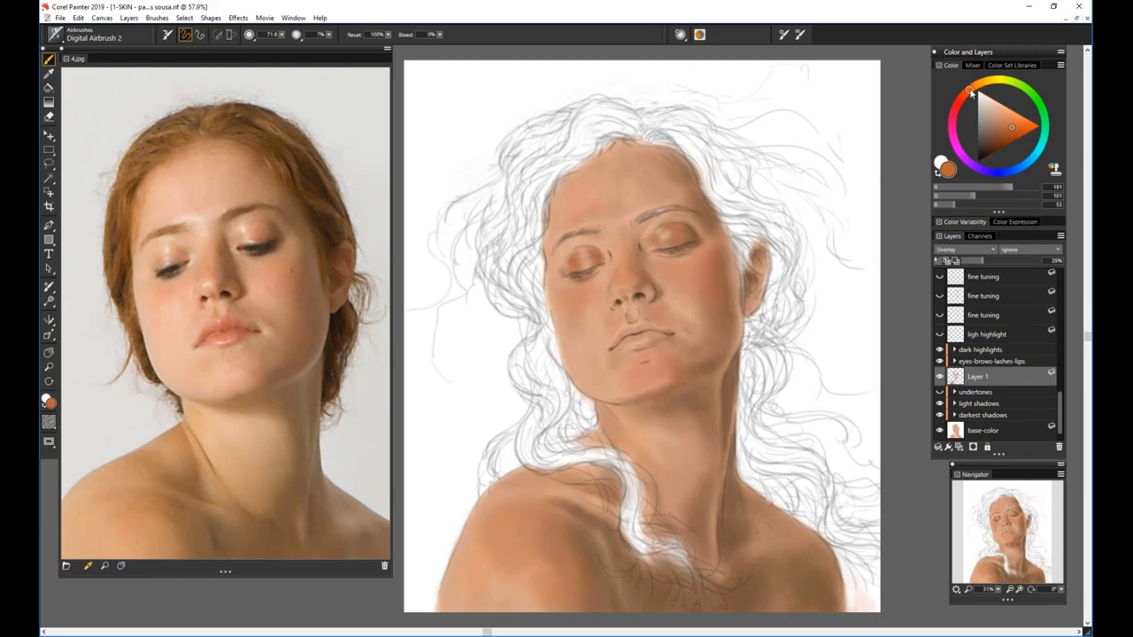
left_click_drag(974, 92, 979, 84)
Delete the practice undertone layer and show the finished undertones group again
left_click(1060, 449)
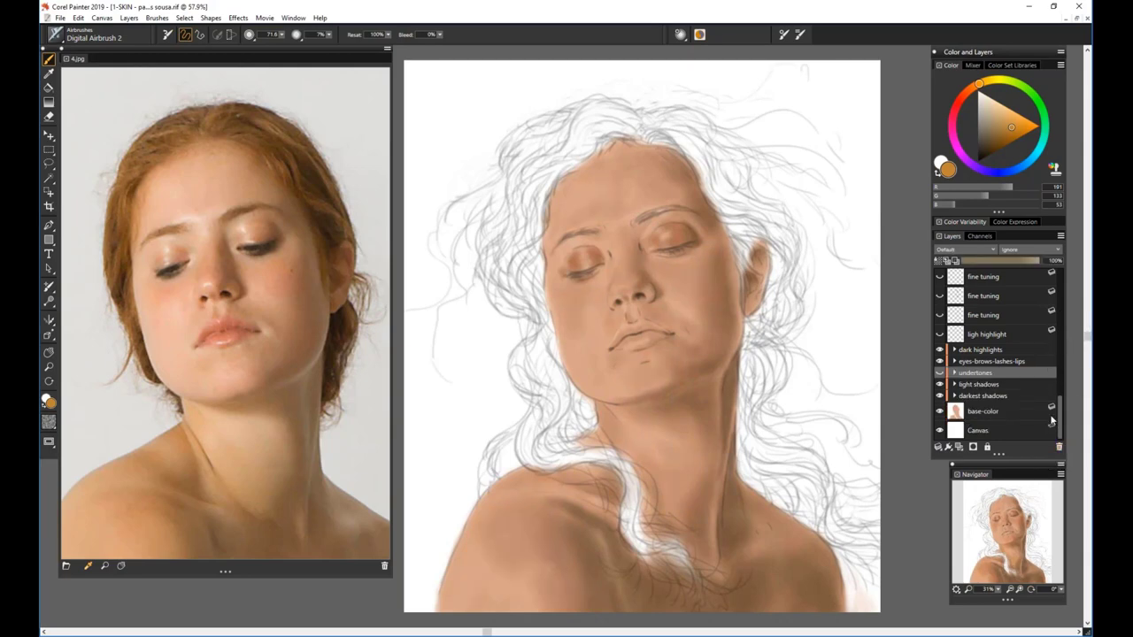
left_click(940, 376)
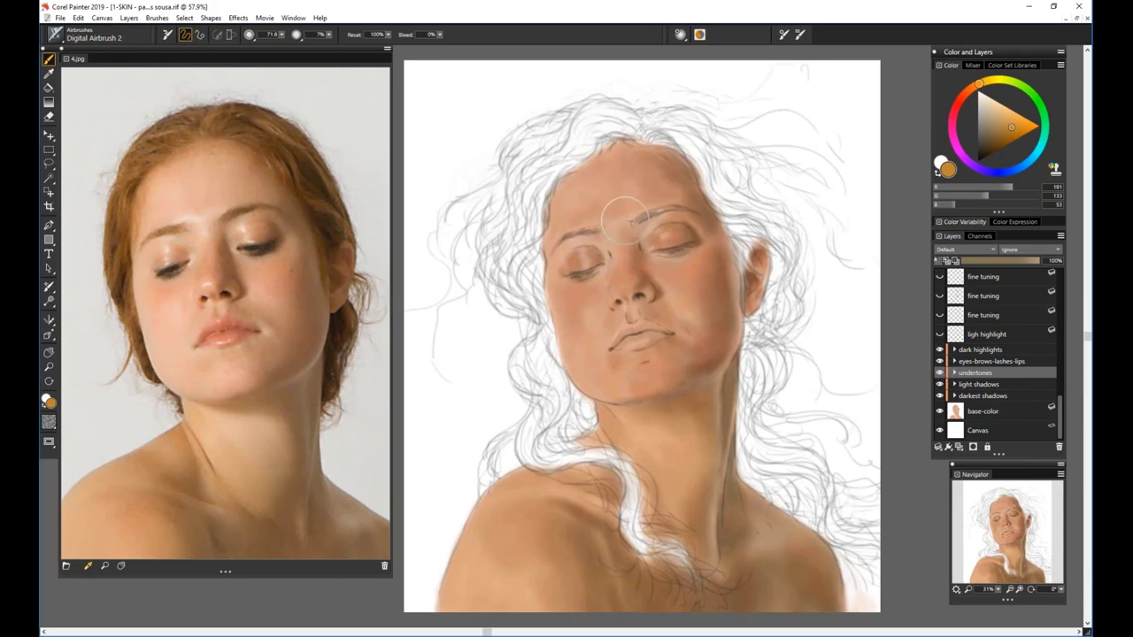
Narrow the reference photo panel to free up workspace and enlarge the canvas view to about 73%
left_click(998, 589)
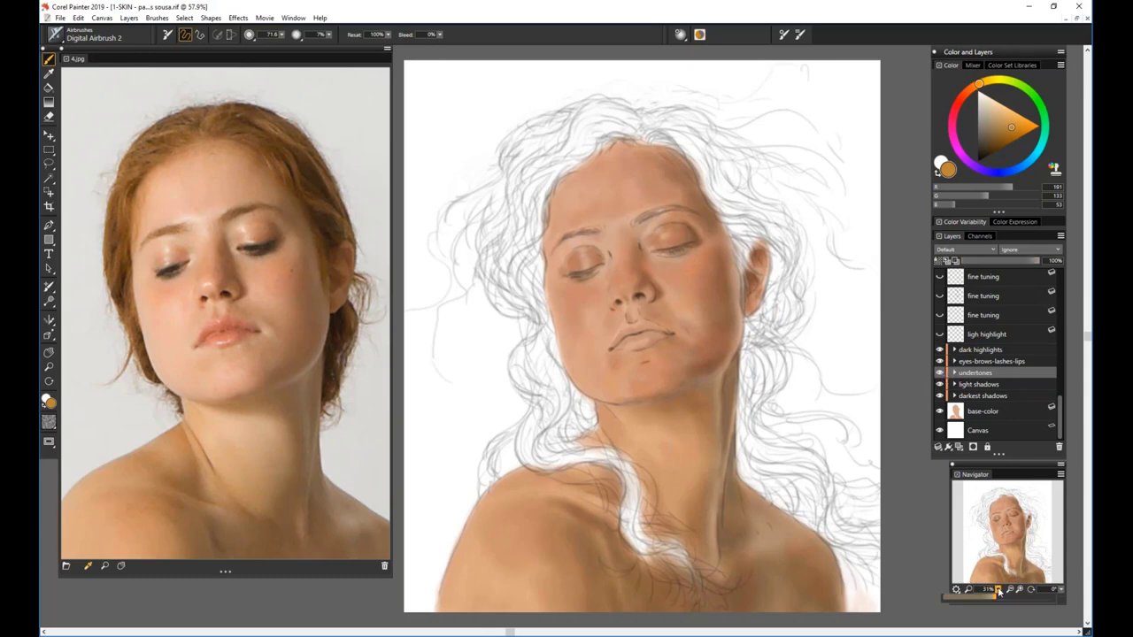
left_click(997, 600)
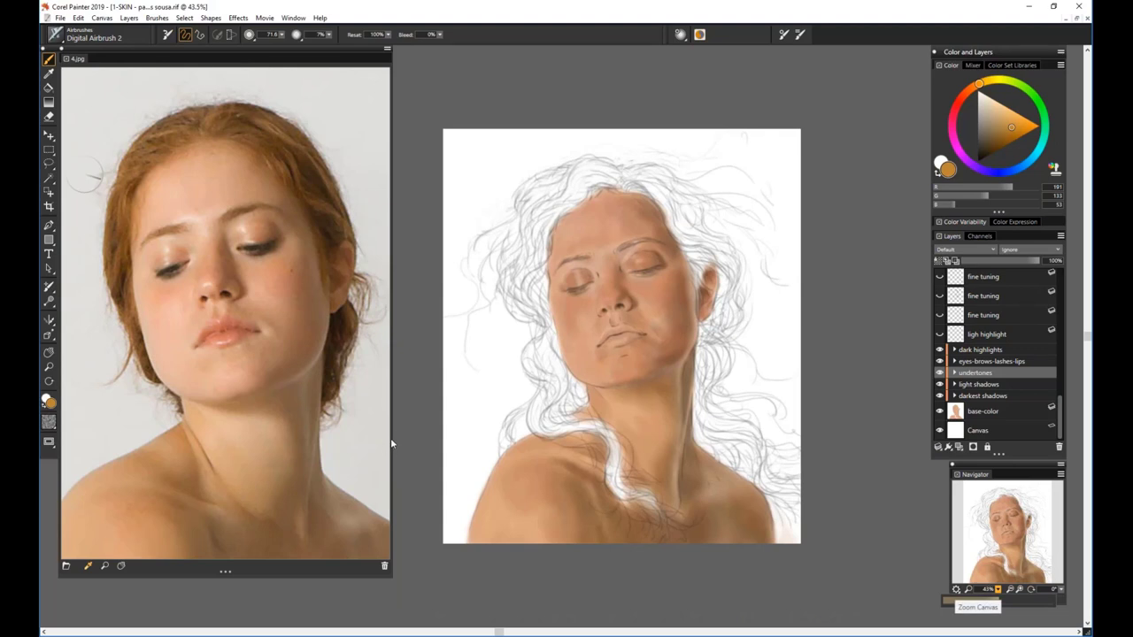
left_click_drag(392, 440, 254, 434)
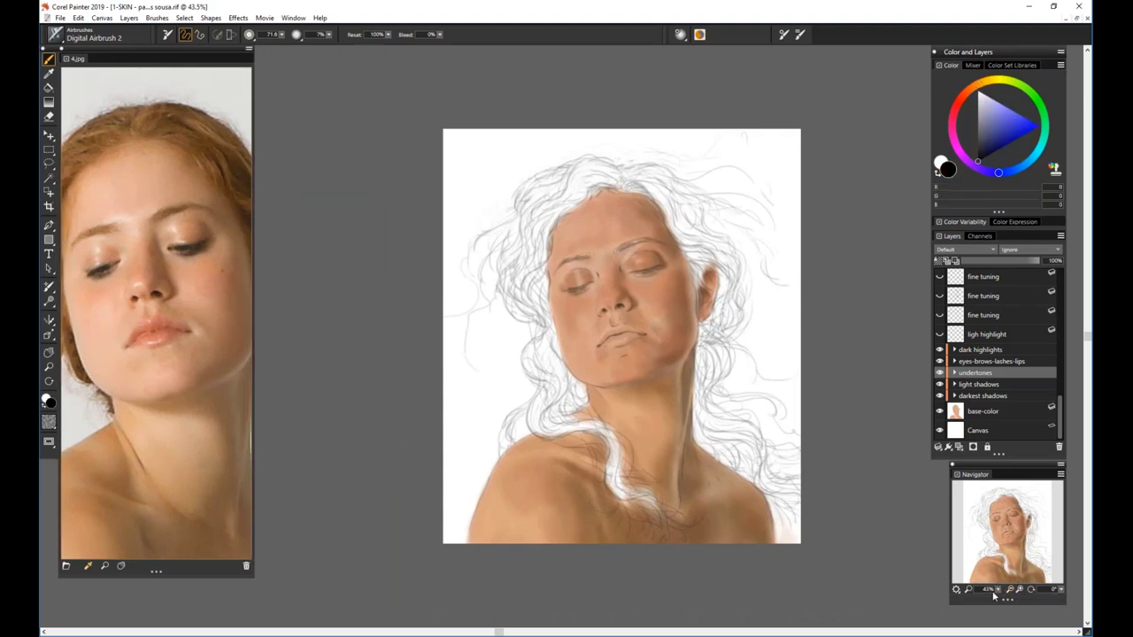
left_click_drag(997, 589, 1004, 599)
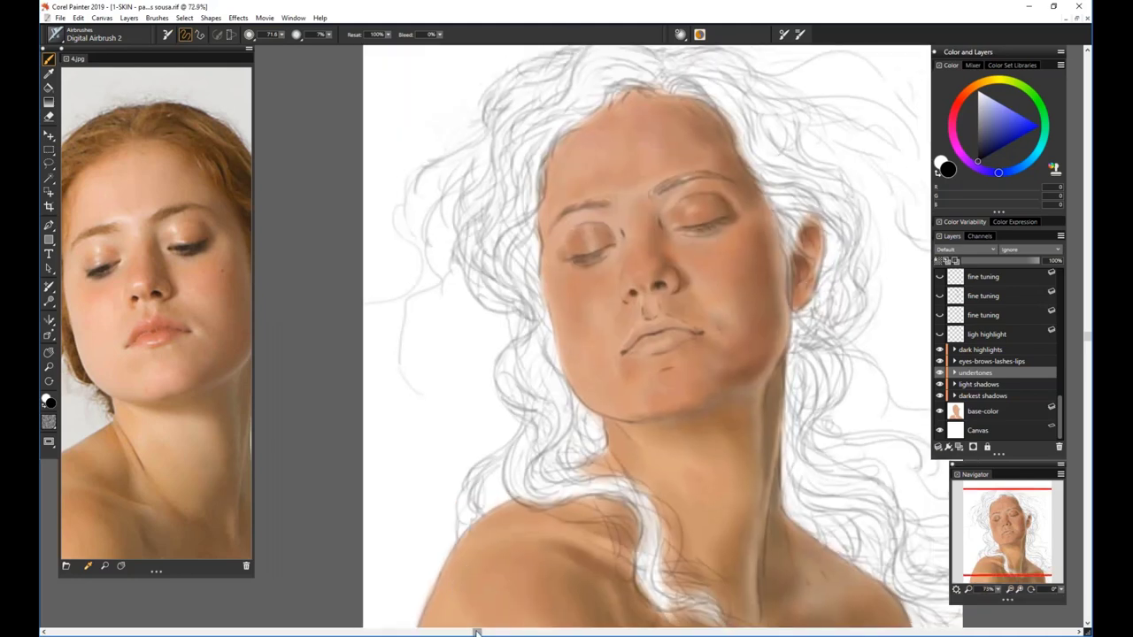
Widen the reference photo panel and show the eyes-brows-lashes-lips layer group on the portrait
left_click_drag(476, 632, 525, 632)
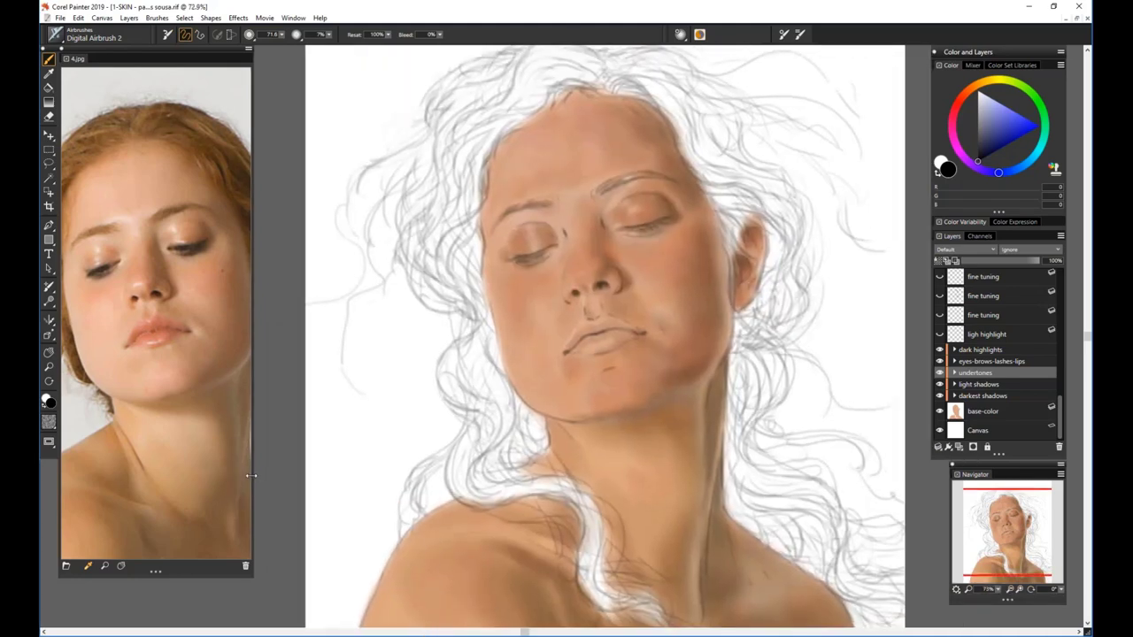
left_click_drag(251, 475, 299, 475)
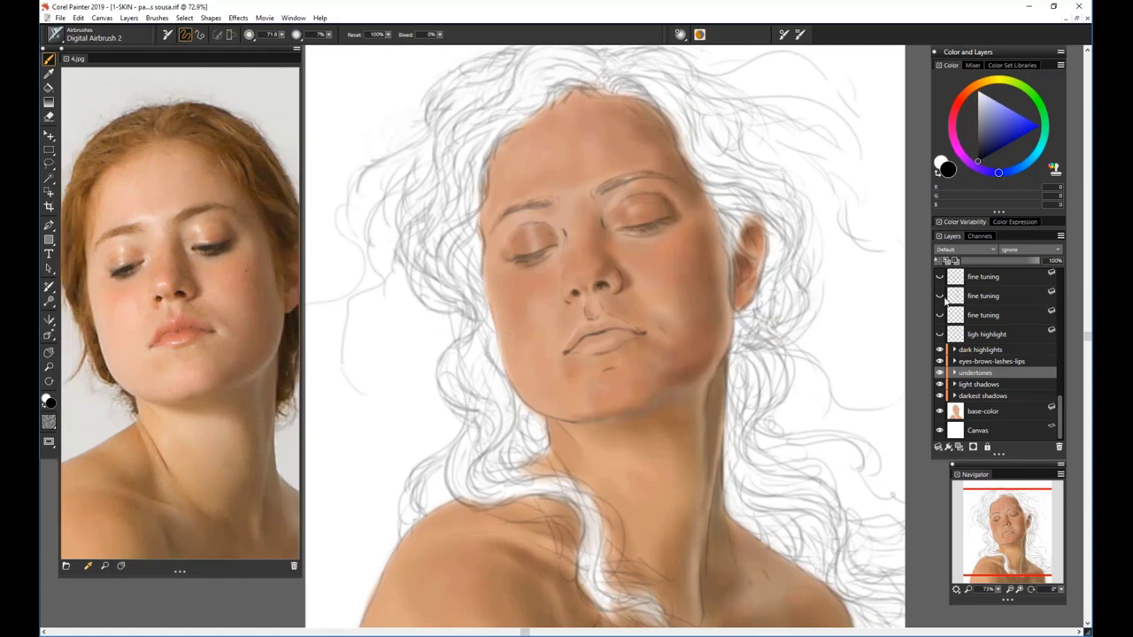
left_click(963, 363)
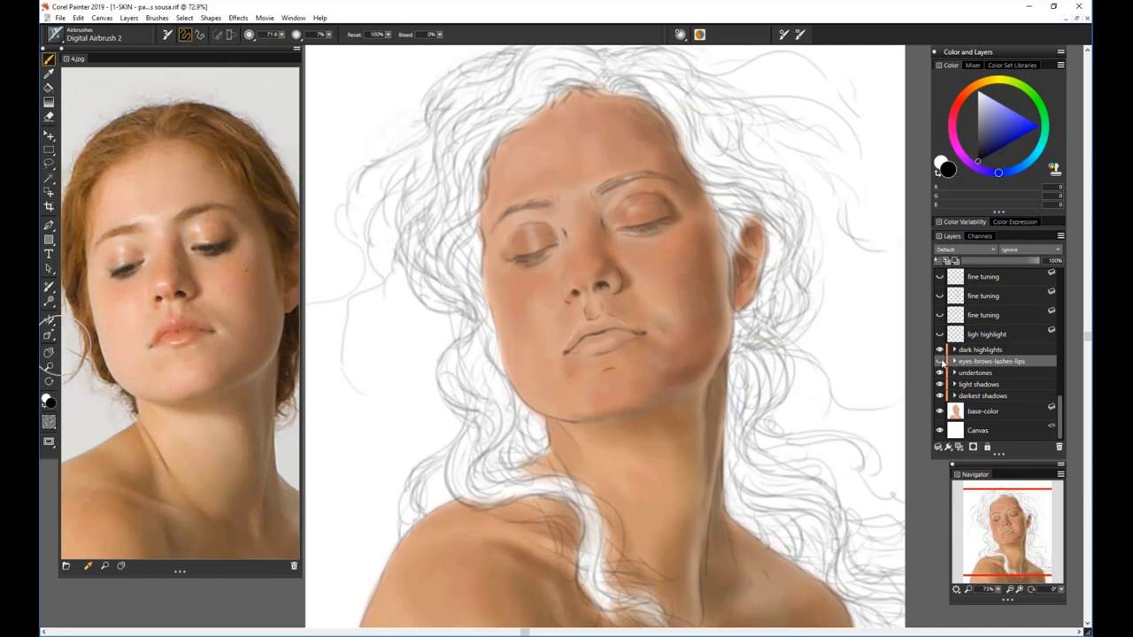
left_click(941, 361)
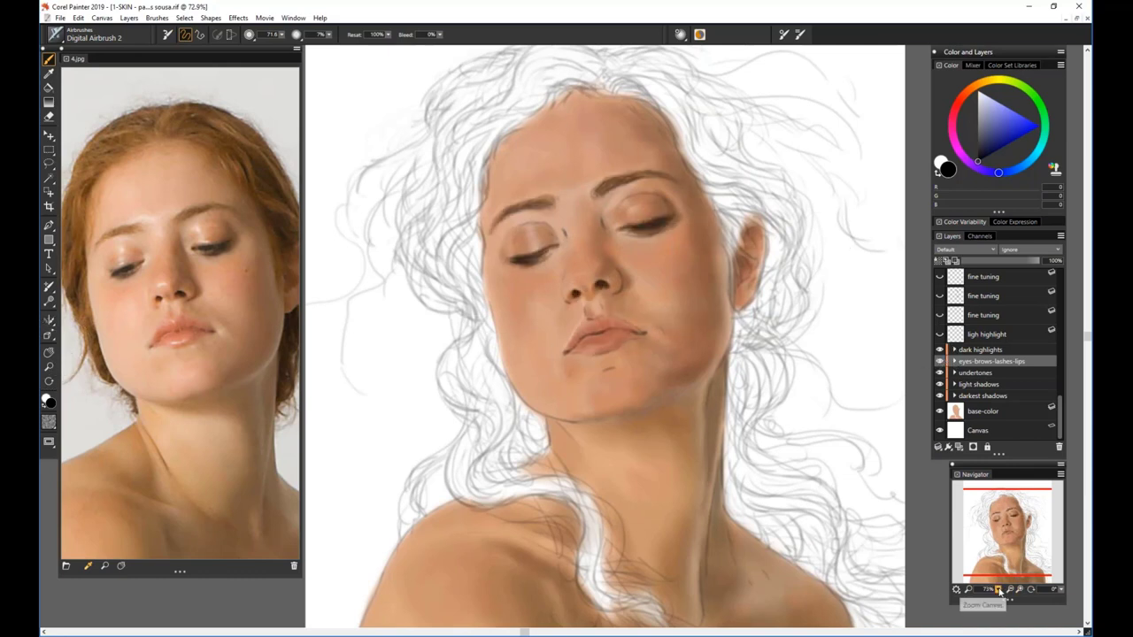
Compare the face up close with and without the eyes-brows-lashes-lips layer group
left_click_drag(999, 590, 1011, 594)
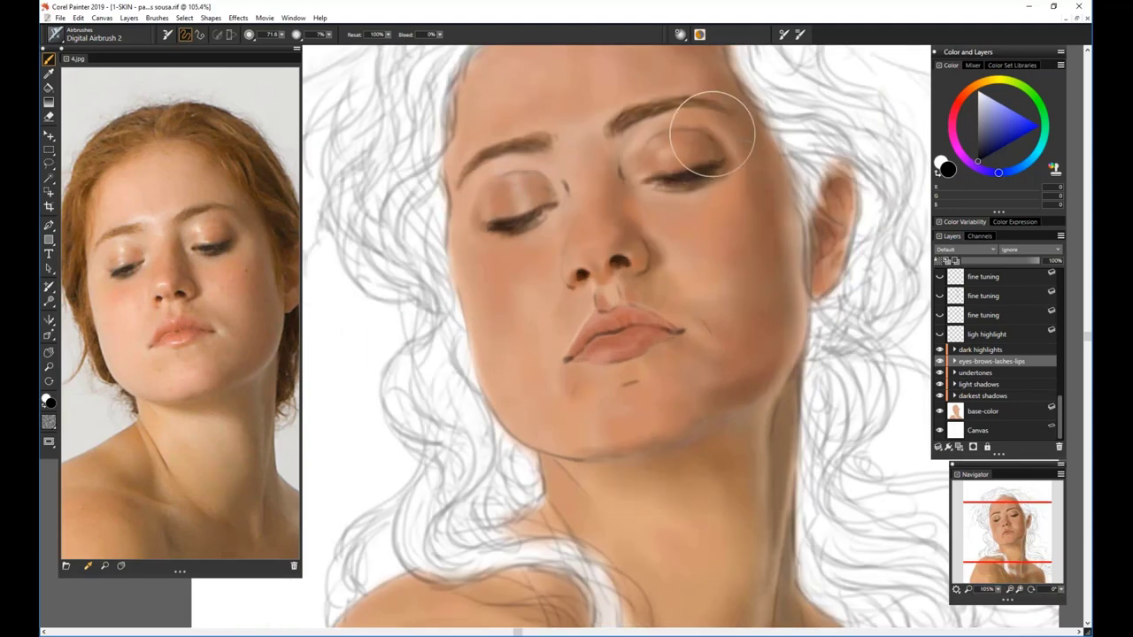
left_click(940, 362)
left_click(940, 362)
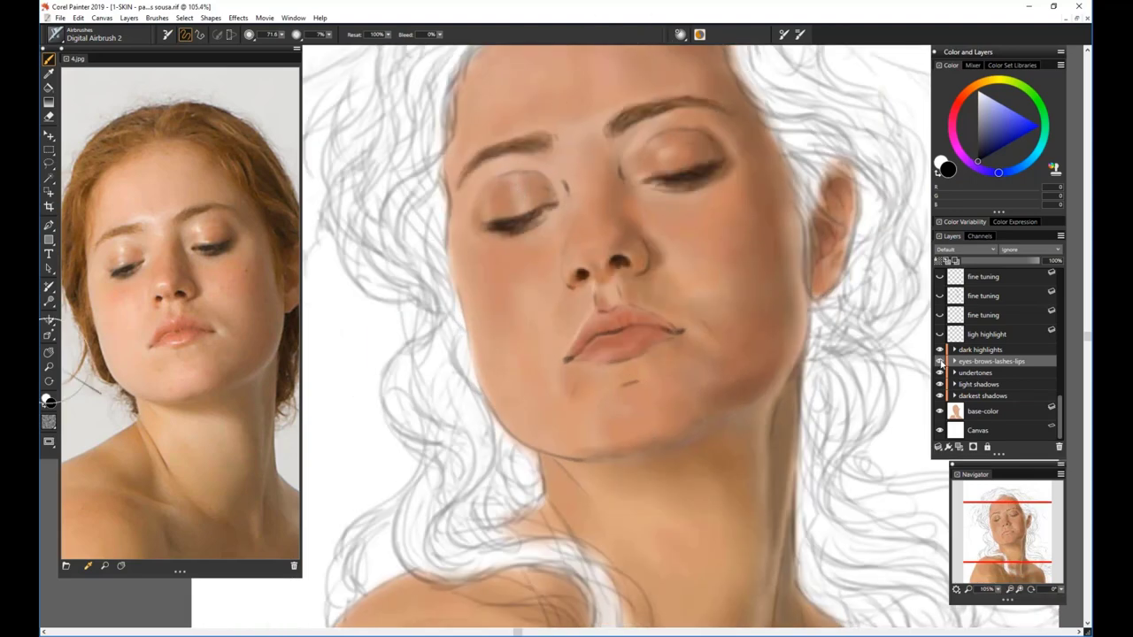
left_click_drag(999, 589, 993, 597)
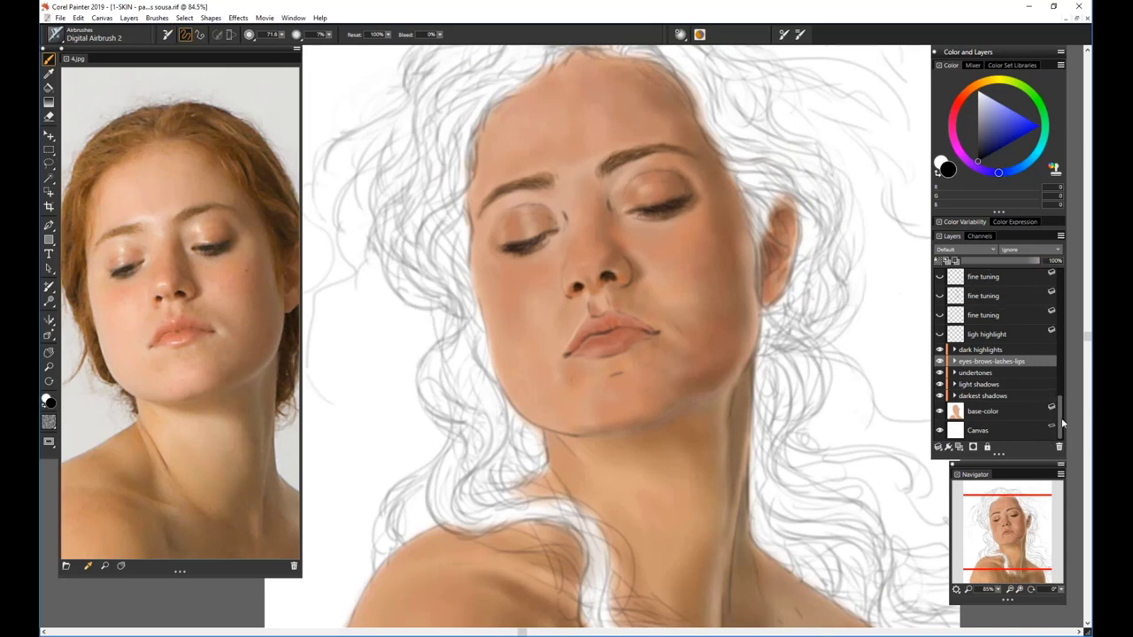
Widen the reference photo panel further to reveal more of the hair and shoulder in the photo
left_click_drag(1060, 423, 1061, 400)
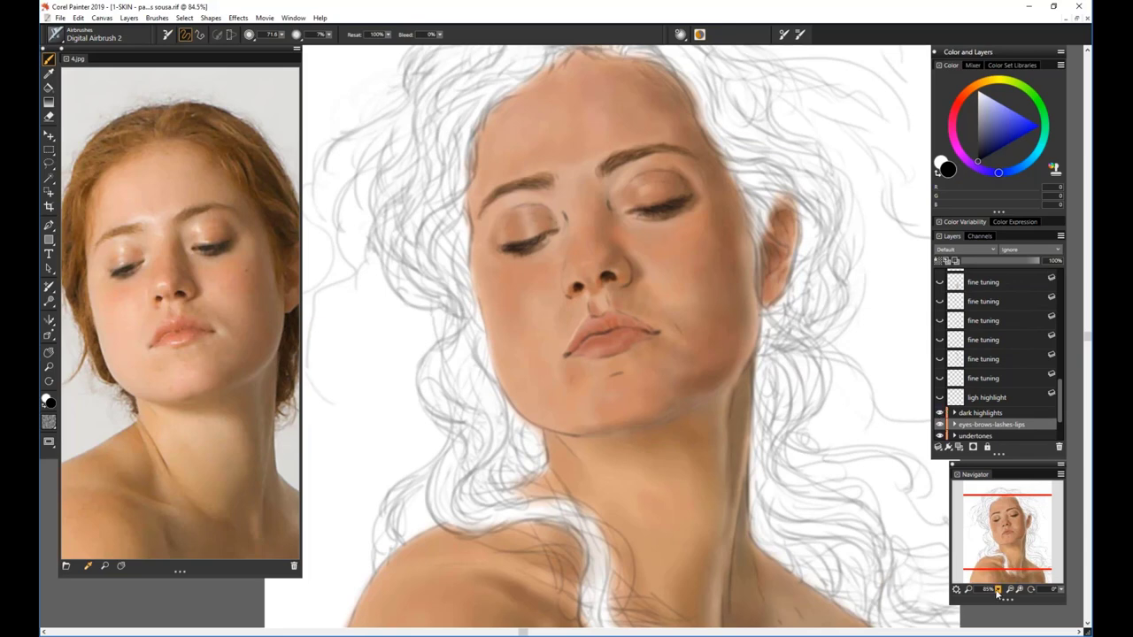
left_click_drag(998, 593, 1001, 595)
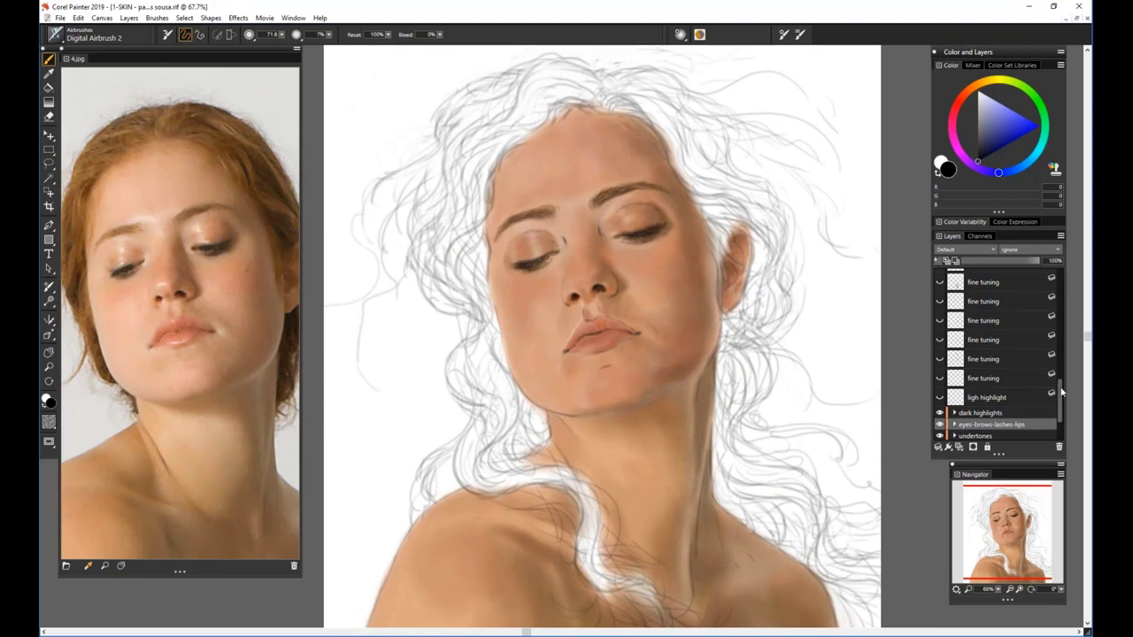
left_click_drag(1062, 391, 1062, 378)
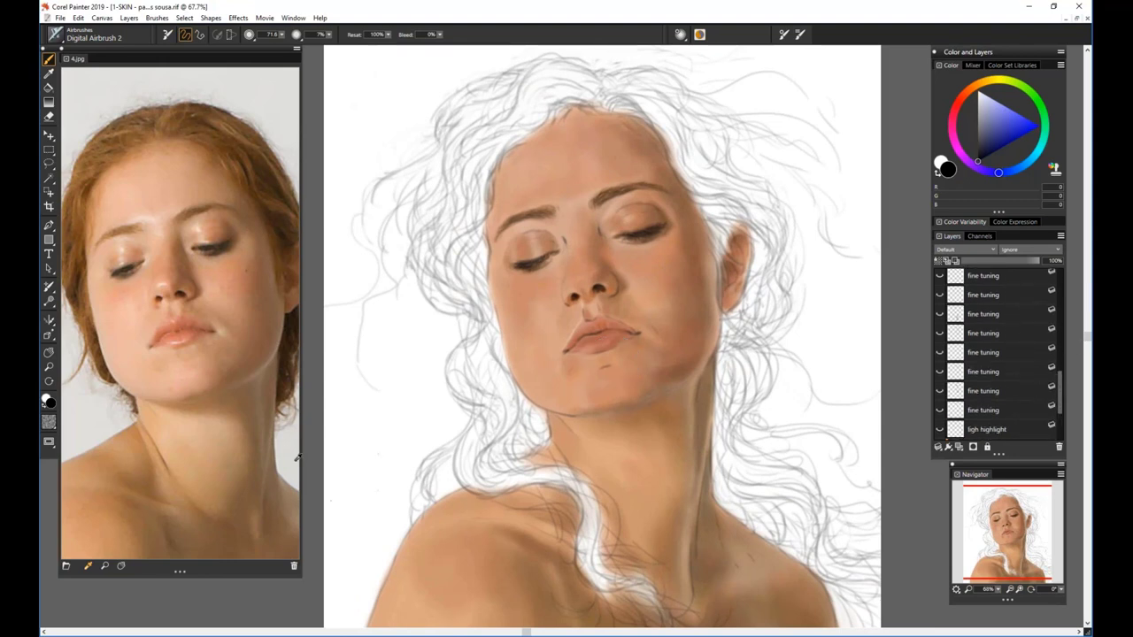
left_click_drag(301, 457, 352, 457)
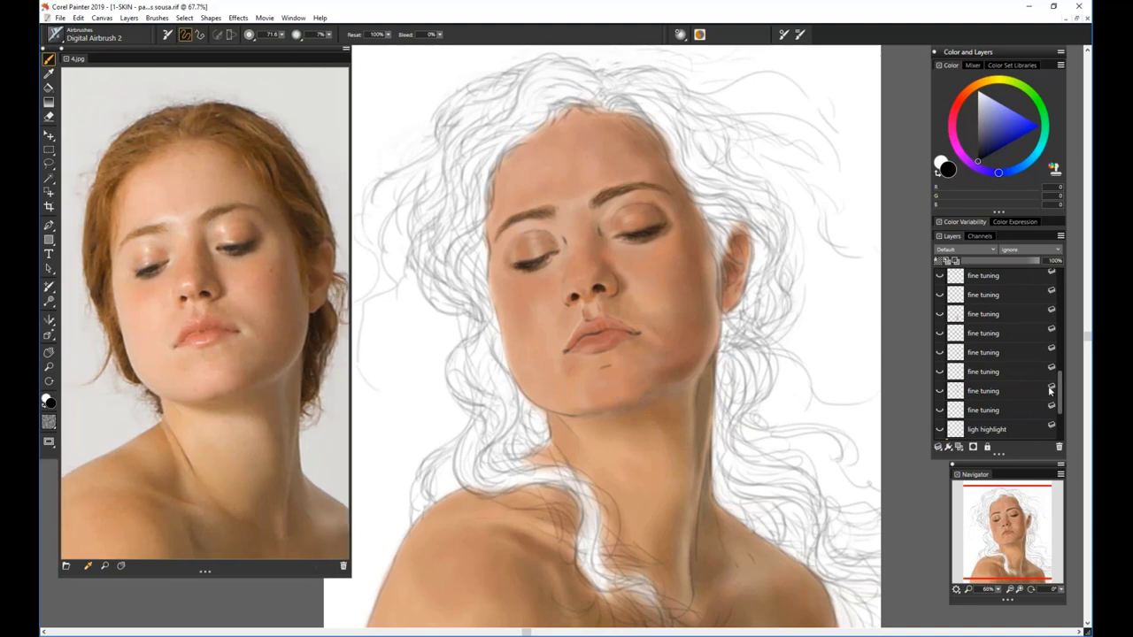
Compare the skin with and without the dark highlights group, leaving the group shown
left_click_drag(1061, 389, 1060, 403)
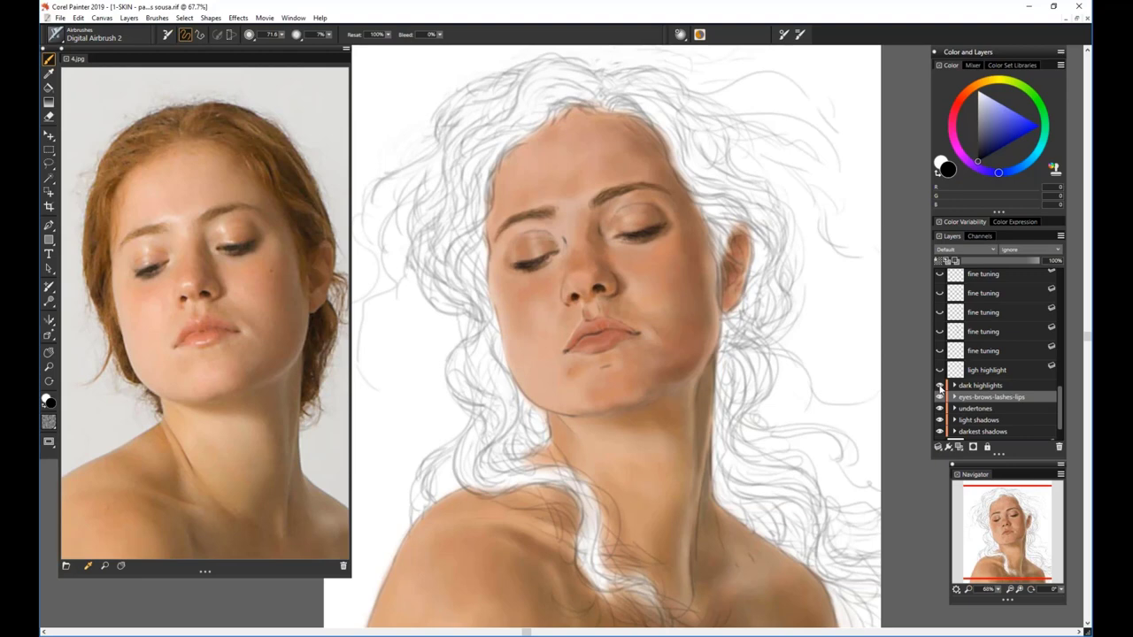
left_click(940, 387)
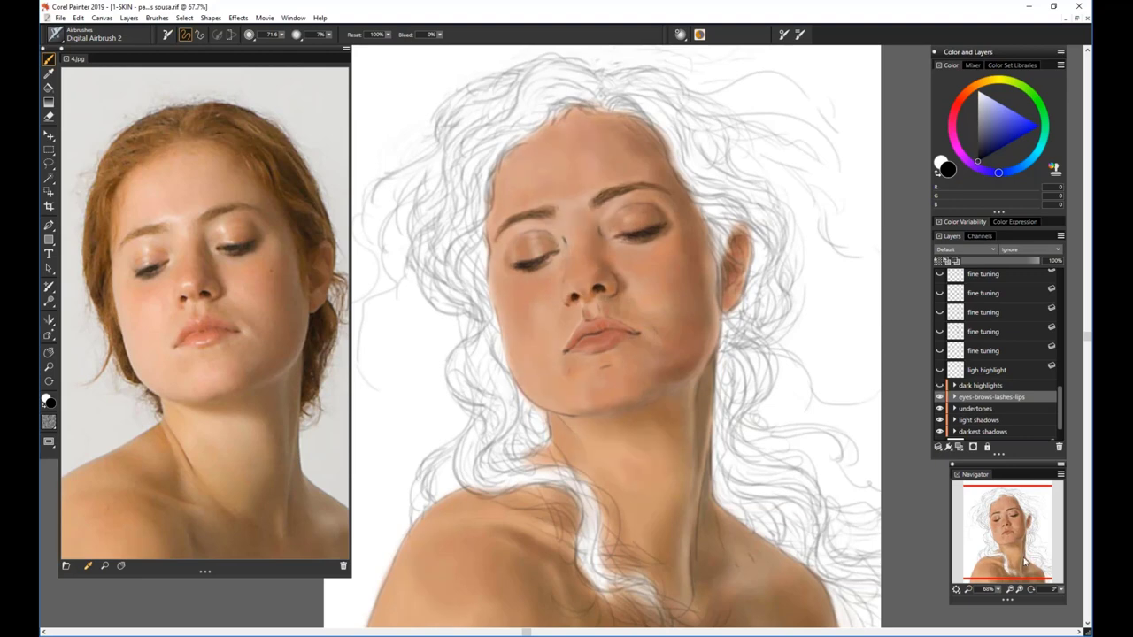
left_click(998, 590)
left_click_drag(998, 599, 1009, 600)
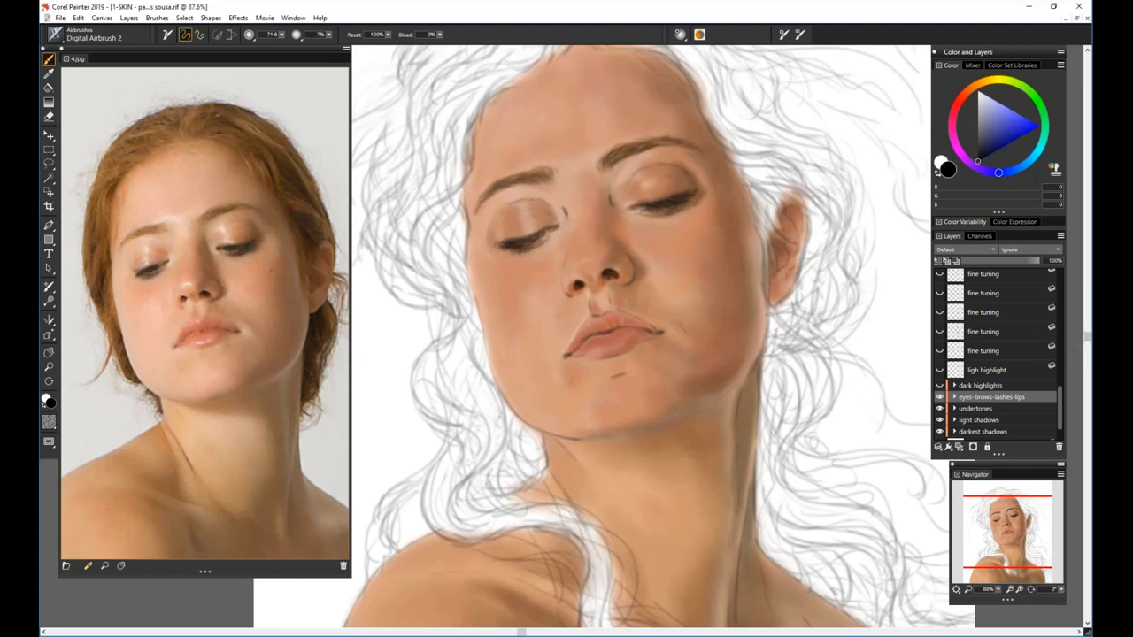
left_click(940, 397)
left_click(940, 393)
left_click(940, 386)
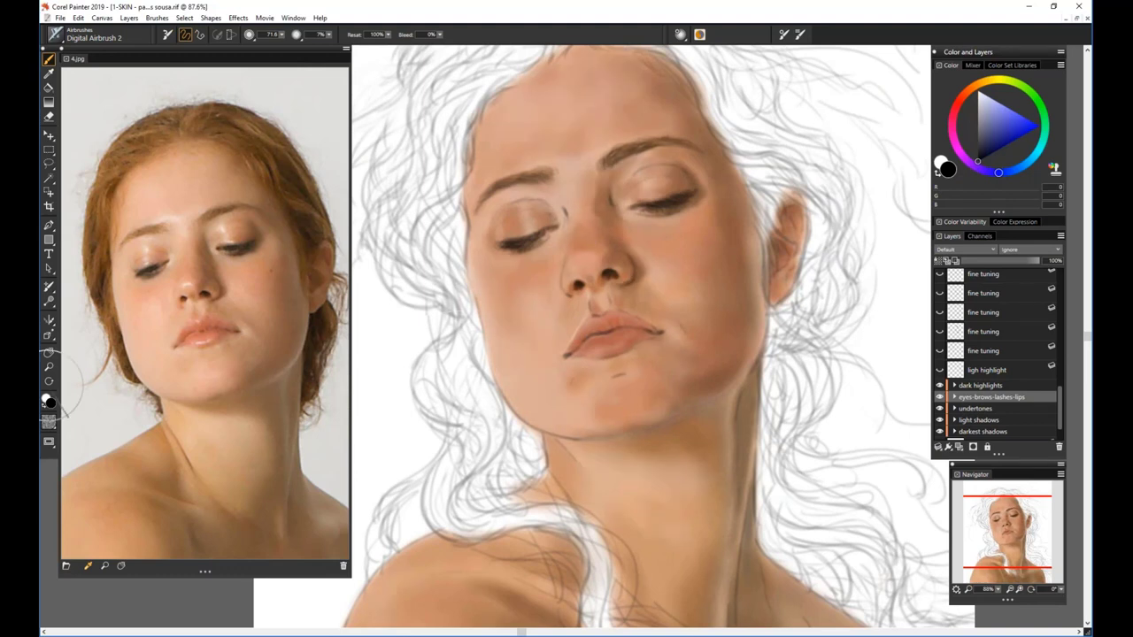
left_click(940, 387)
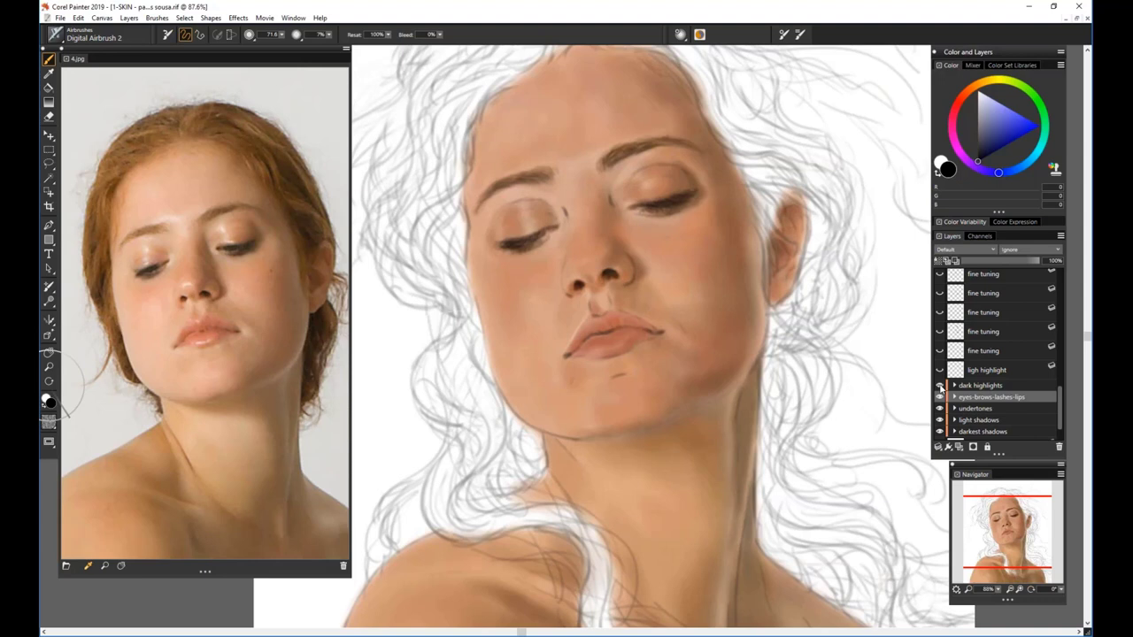
left_click(940, 387)
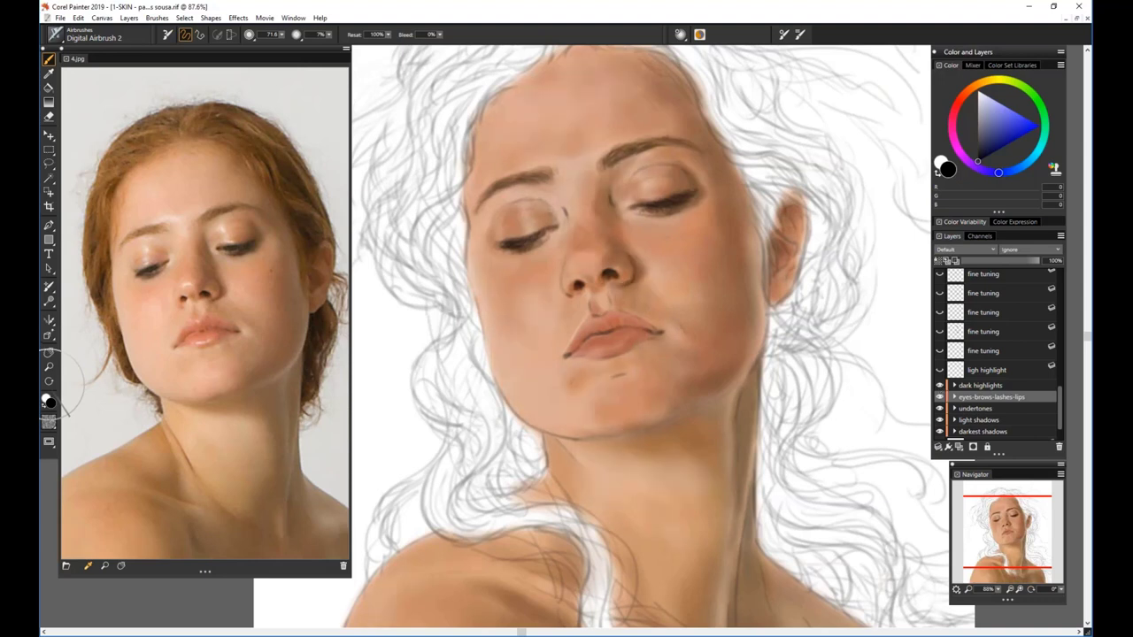
Show the ligh highlight layer and compare the skin with and without it
left_click(963, 372)
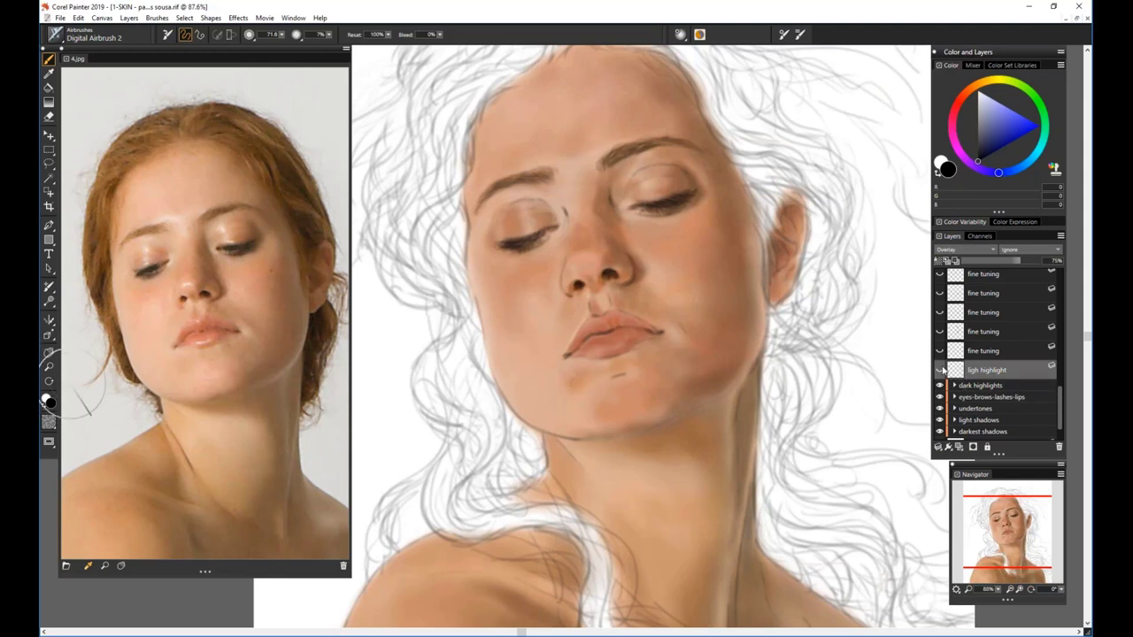
left_click(940, 372)
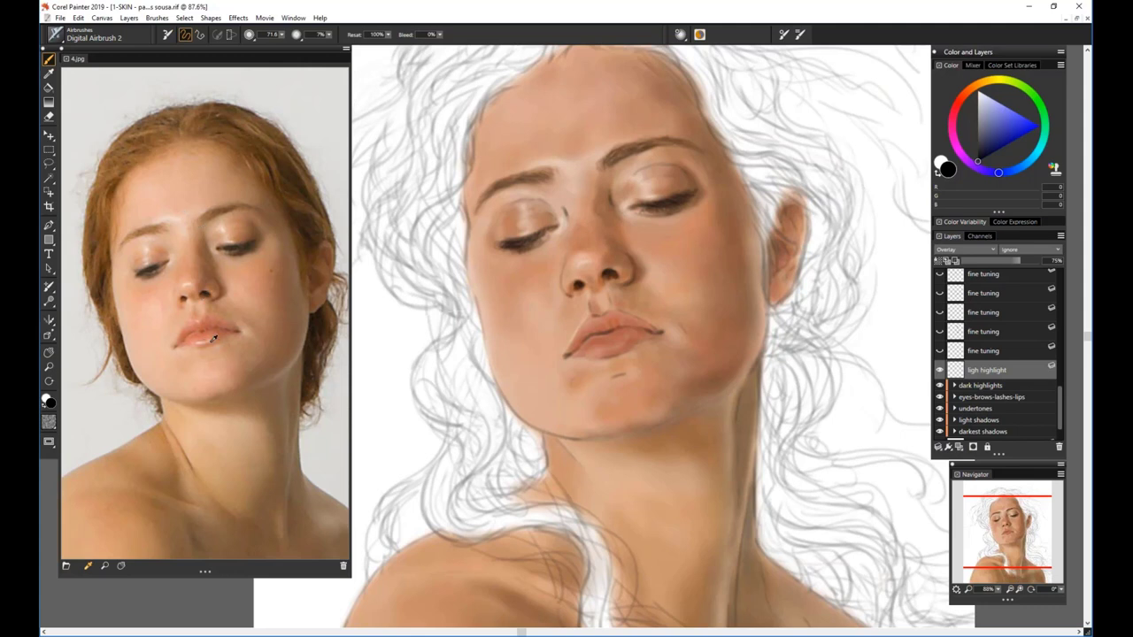
left_click(940, 371)
left_click(940, 371)
left_click_drag(997, 592, 996, 591)
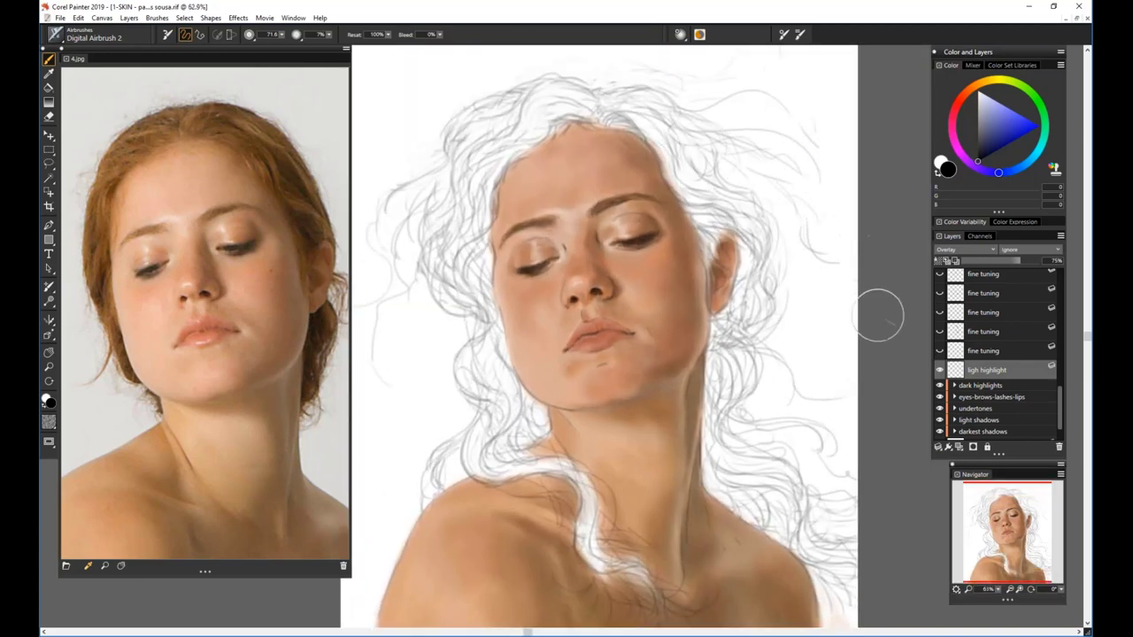
Show the first four fine tuning layers directly above the ligh highlight layer
mouse_move(1088, 342)
left_mouse_down()
mouse_move(1089, 355)
mouse_move(1088, 341)
left_mouse_up()
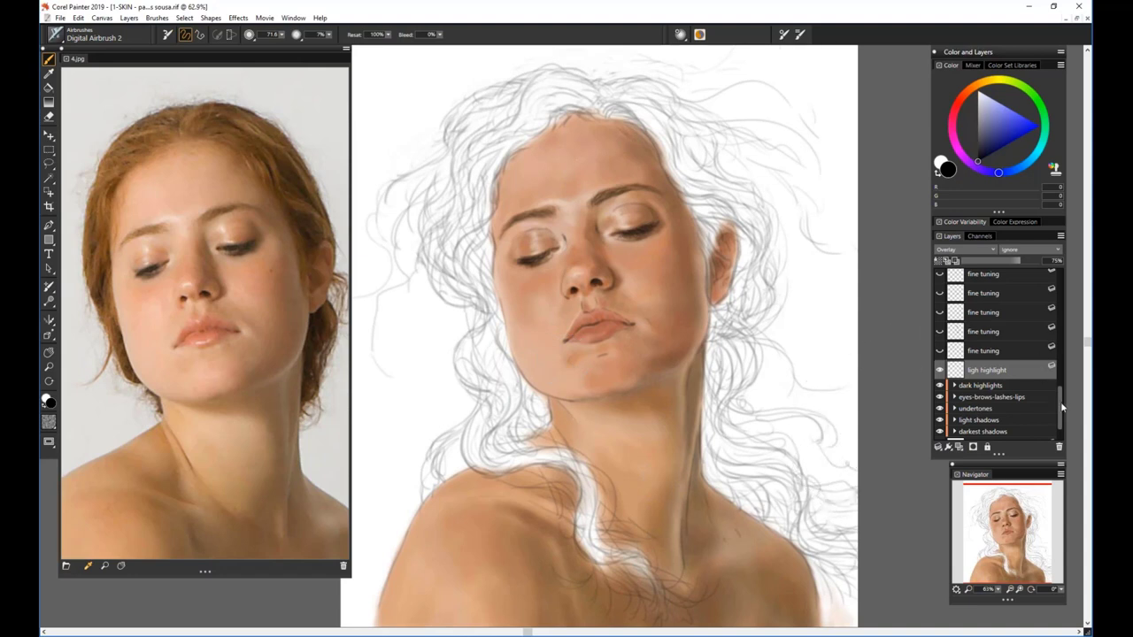
left_click_drag(1059, 403, 1059, 398)
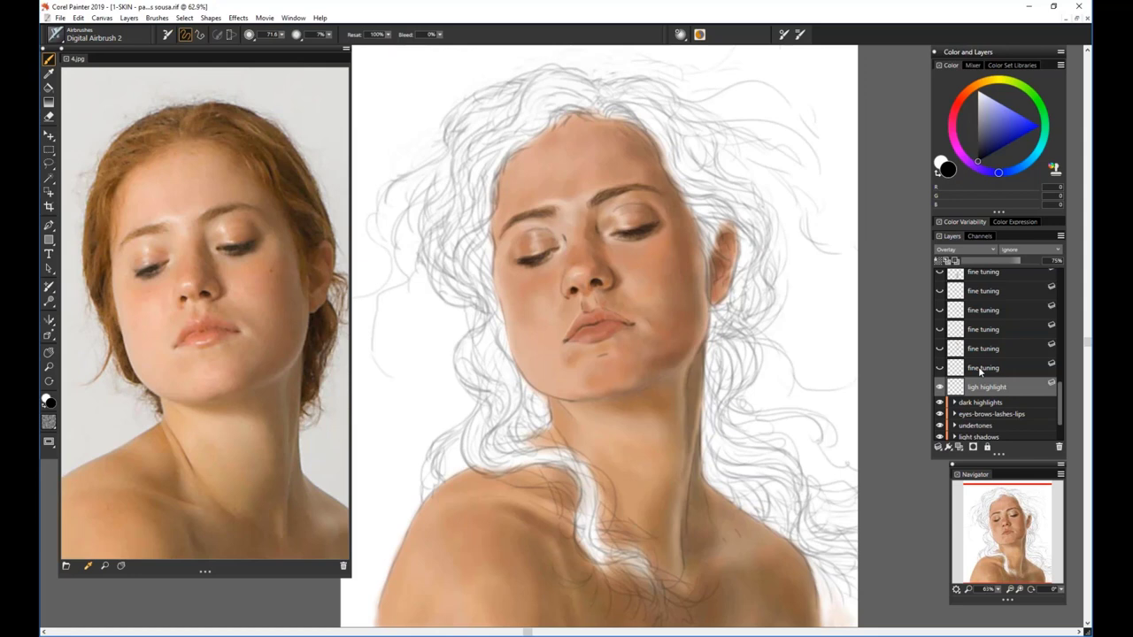
left_click(940, 350)
left_click(940, 330)
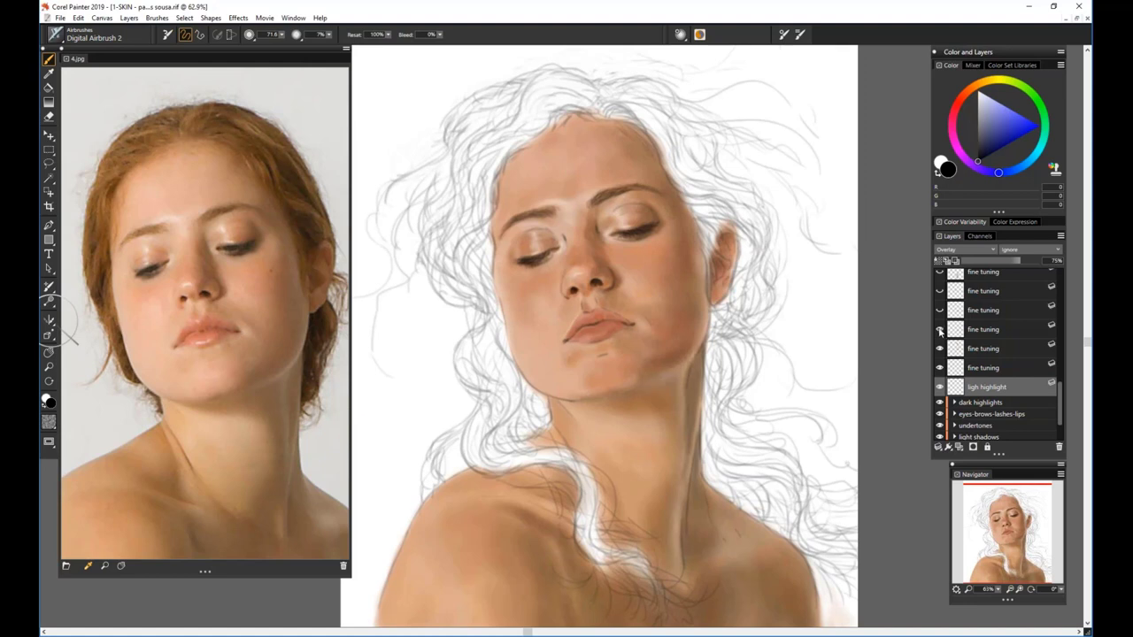
left_click(940, 310)
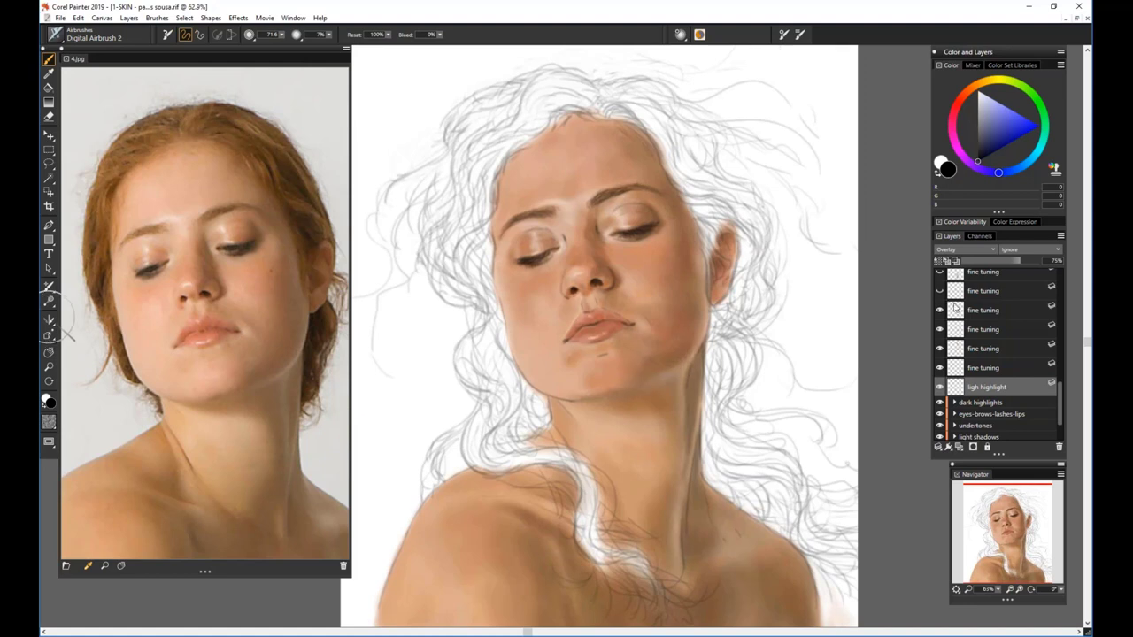
Show the remaining fine tuning layers up the stack and the fine tuning highlight layer
left_click_drag(1060, 391, 1059, 373)
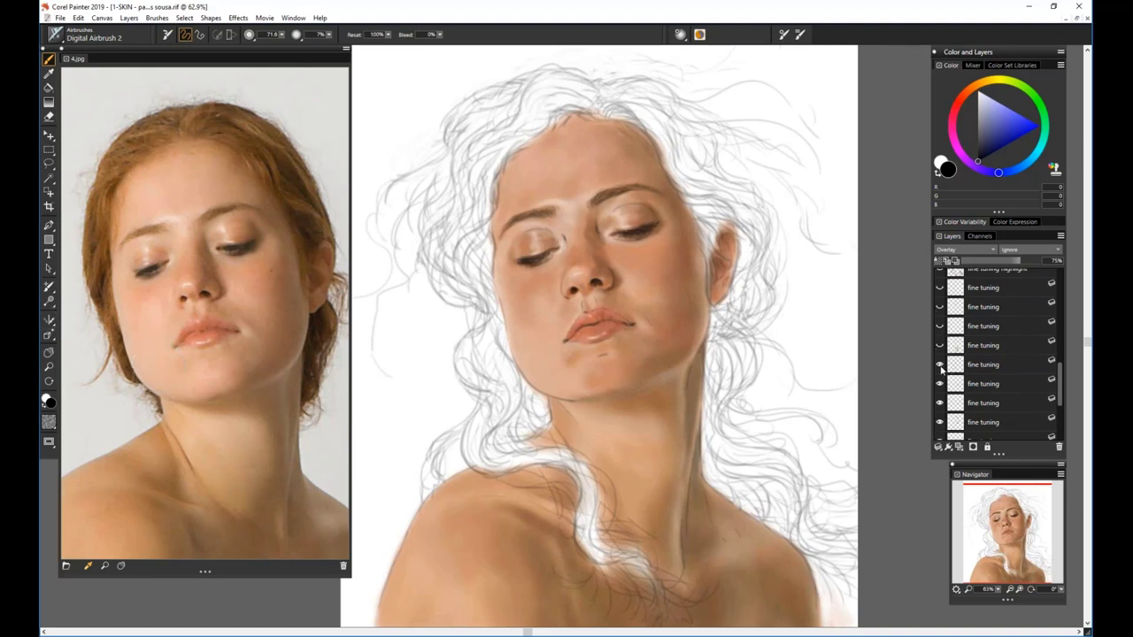
left_click(940, 367)
left_click(940, 366)
left_click(940, 345)
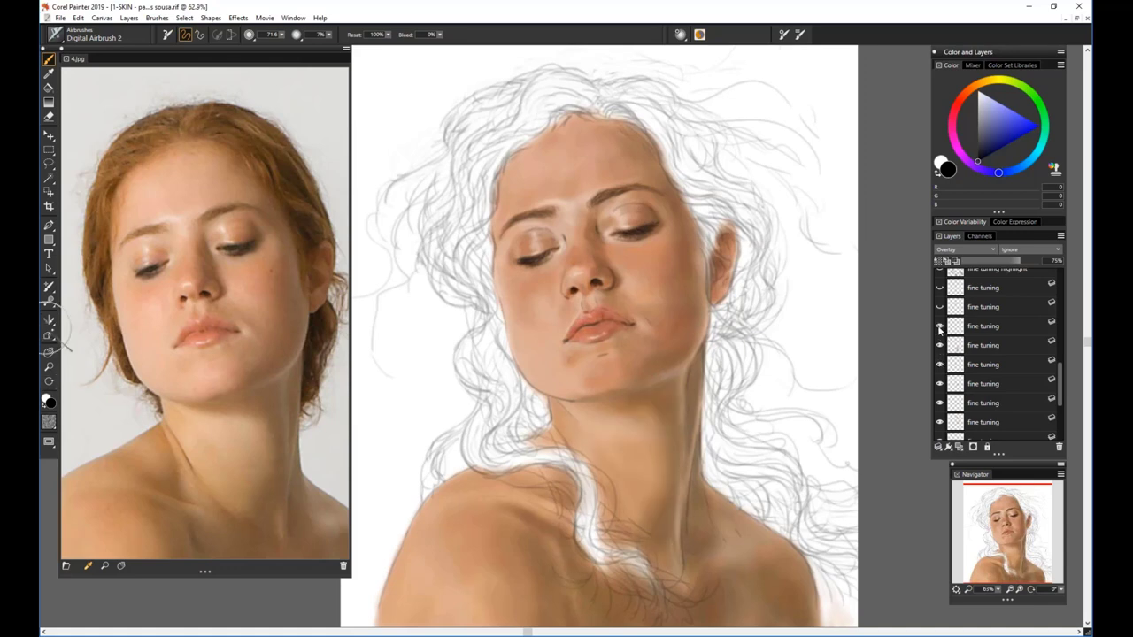
left_click(940, 326)
left_click_drag(997, 590, 1000, 593)
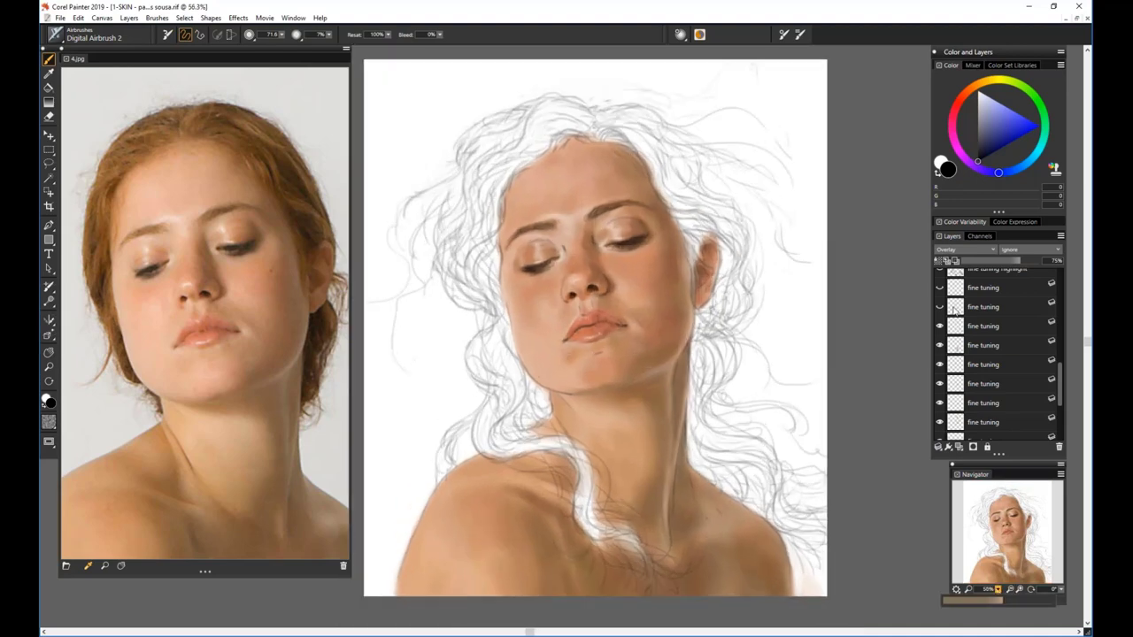
left_click(940, 307)
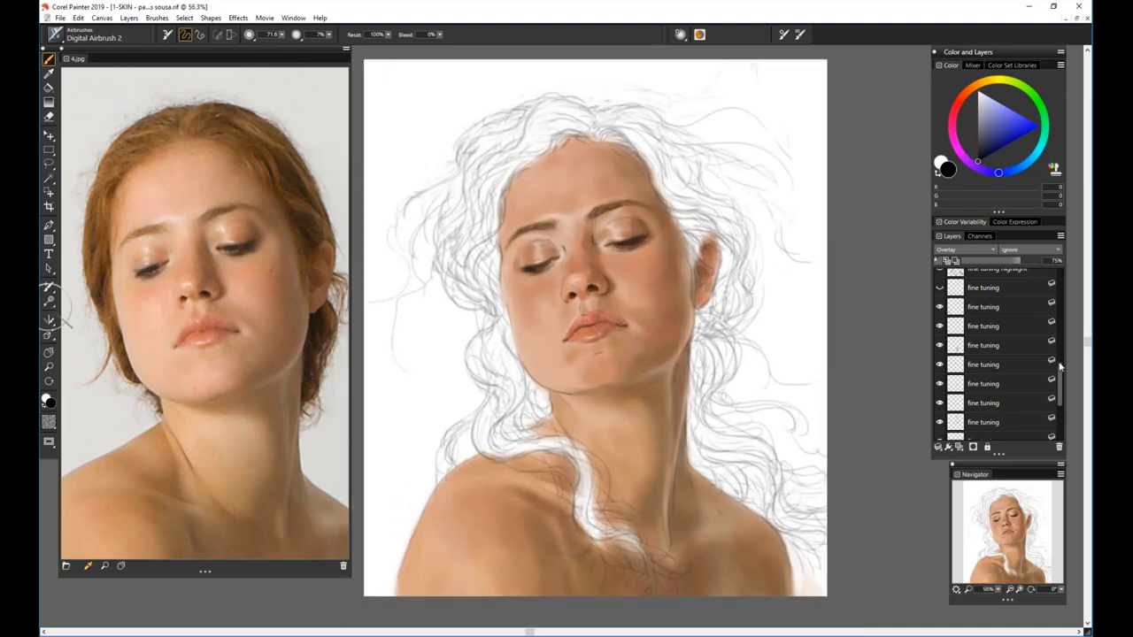
scroll(1060, 366, "up", 3)
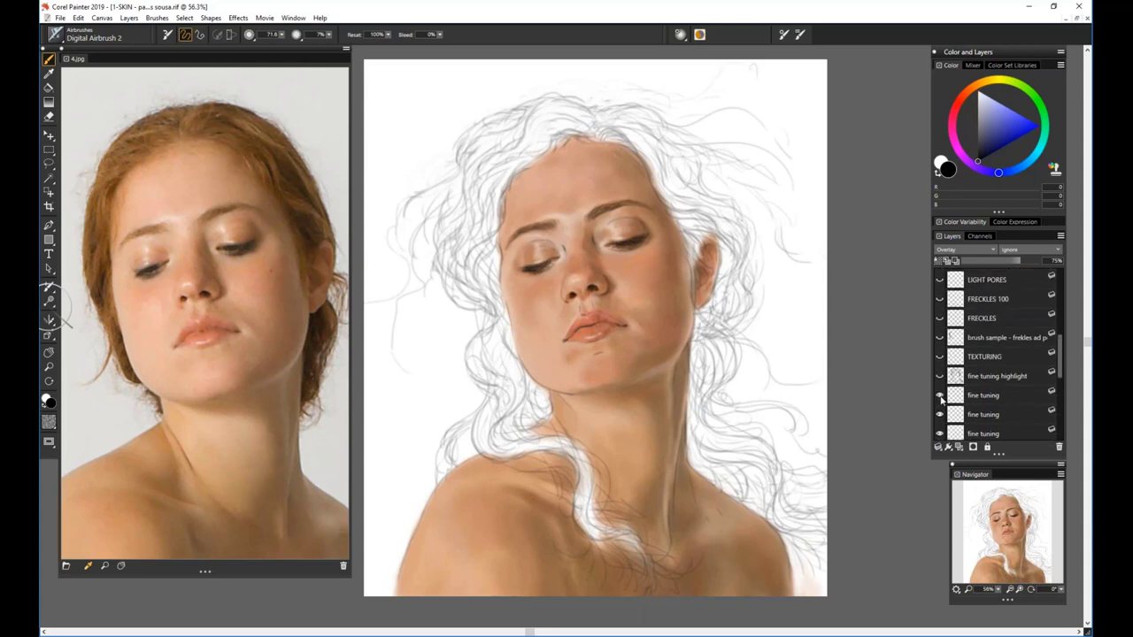
left_click(940, 376)
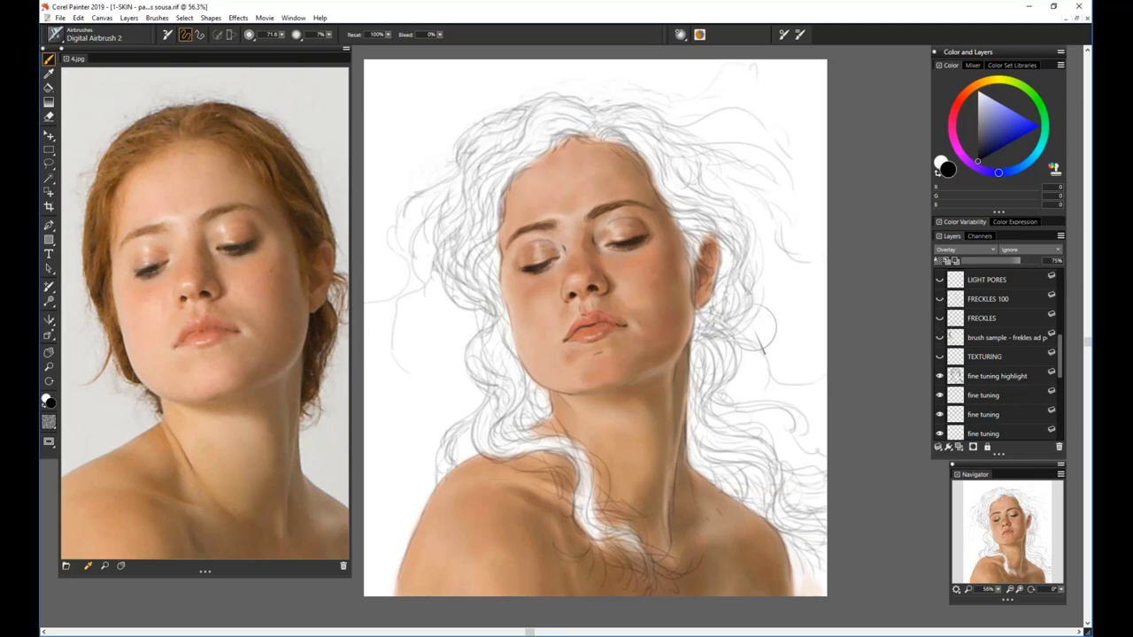
Show the freckle brush sample layer, narrow the reference photo panel, and enlarge the view to about 109% around the brush marks and face
left_click_drag(1061, 363, 1062, 362)
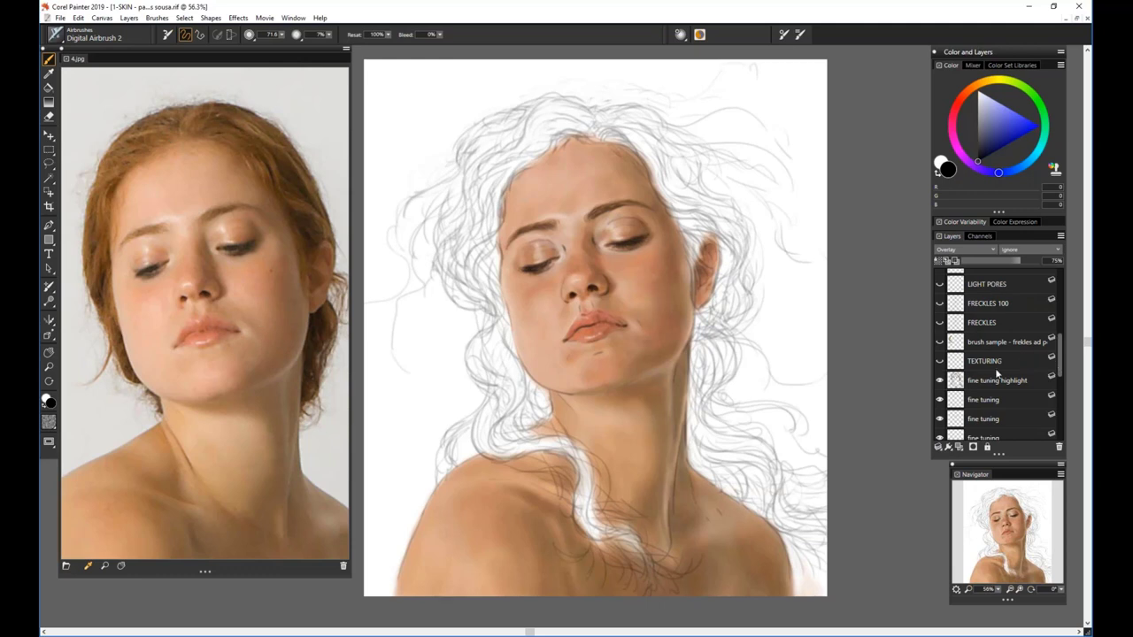
left_click(940, 342)
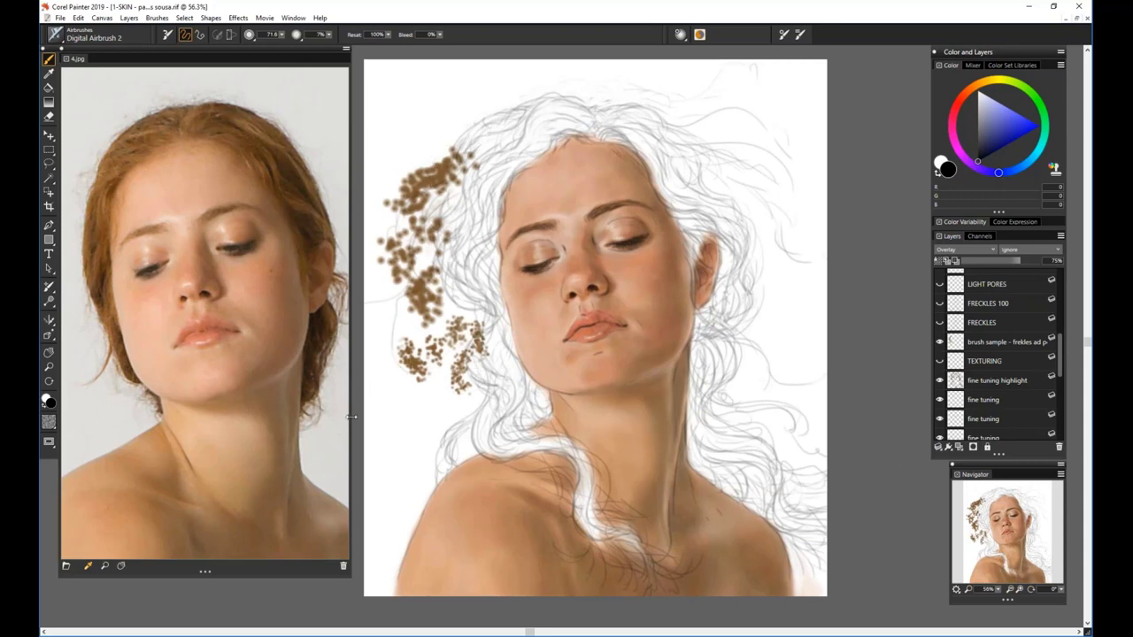
left_click_drag(351, 416, 251, 417)
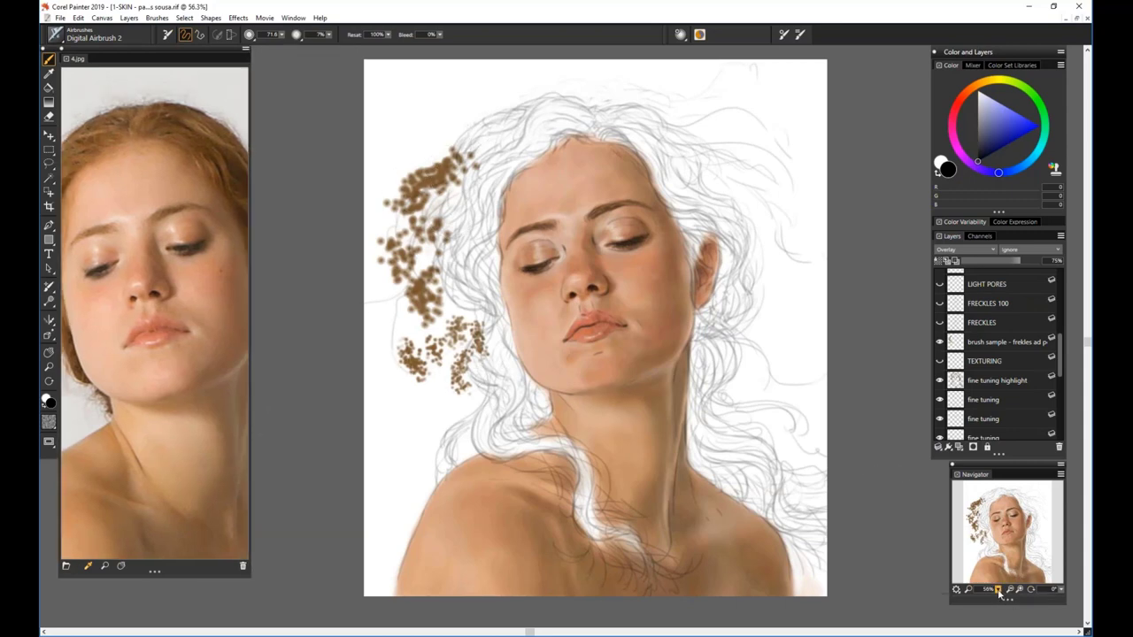
left_click_drag(999, 595, 1018, 598)
left_click_drag(1088, 341, 1088, 271)
left_click_drag(518, 632, 436, 632)
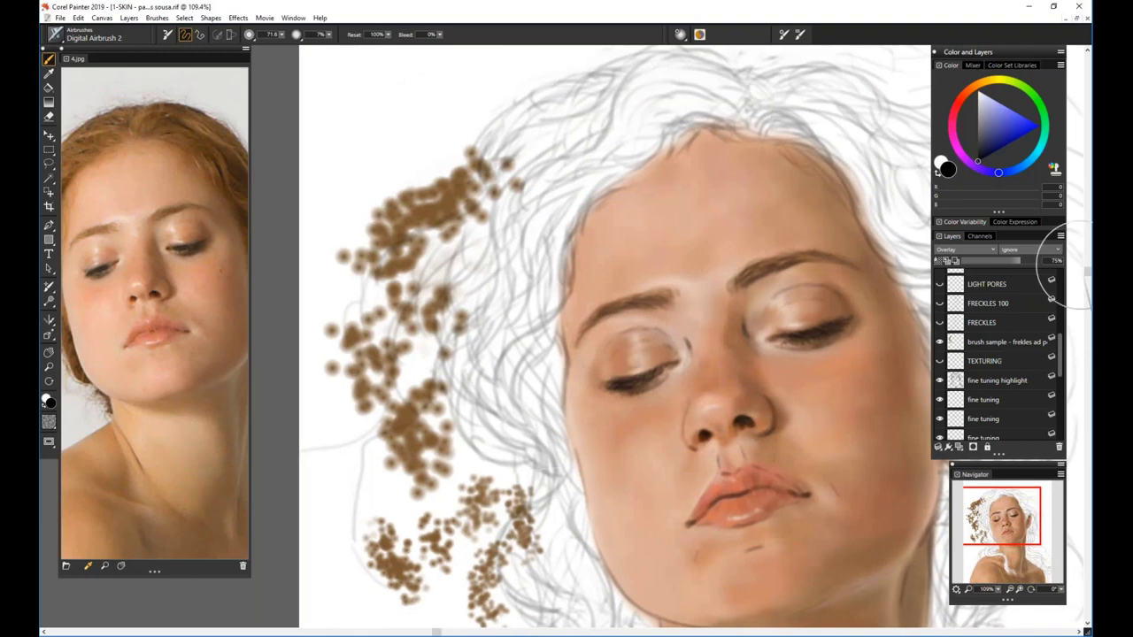
scroll(1086, 301, "down", 3)
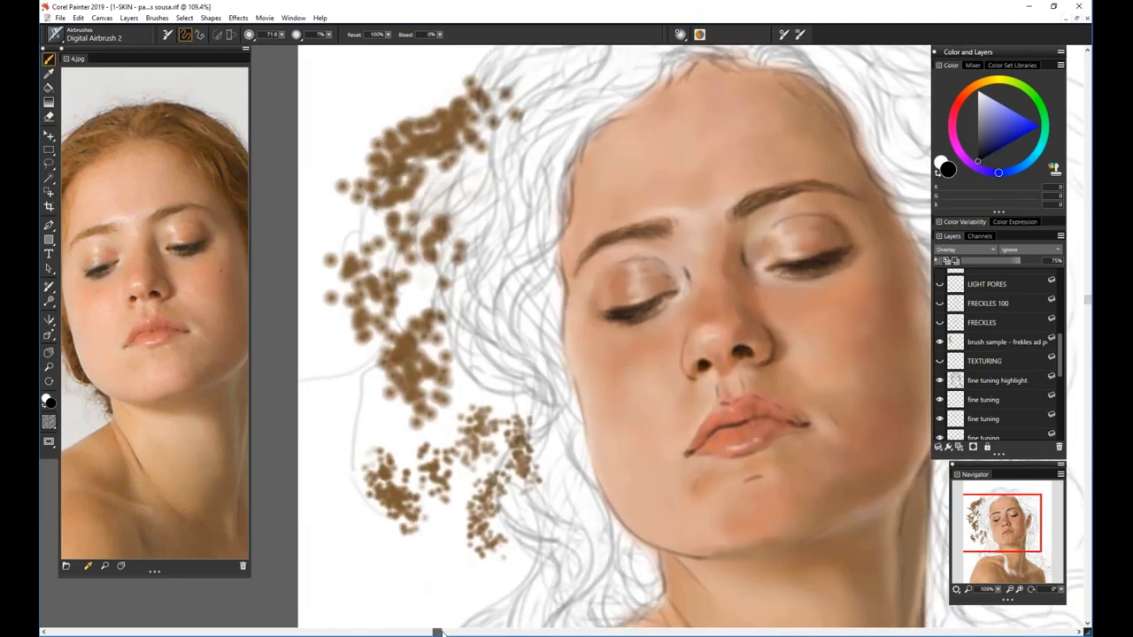
Compare the skin with the FRECKLES 100 and FRECKLES layers shown and hidden, and examine each layer's blend mode and opacity
left_click_drag(437, 632, 456, 632)
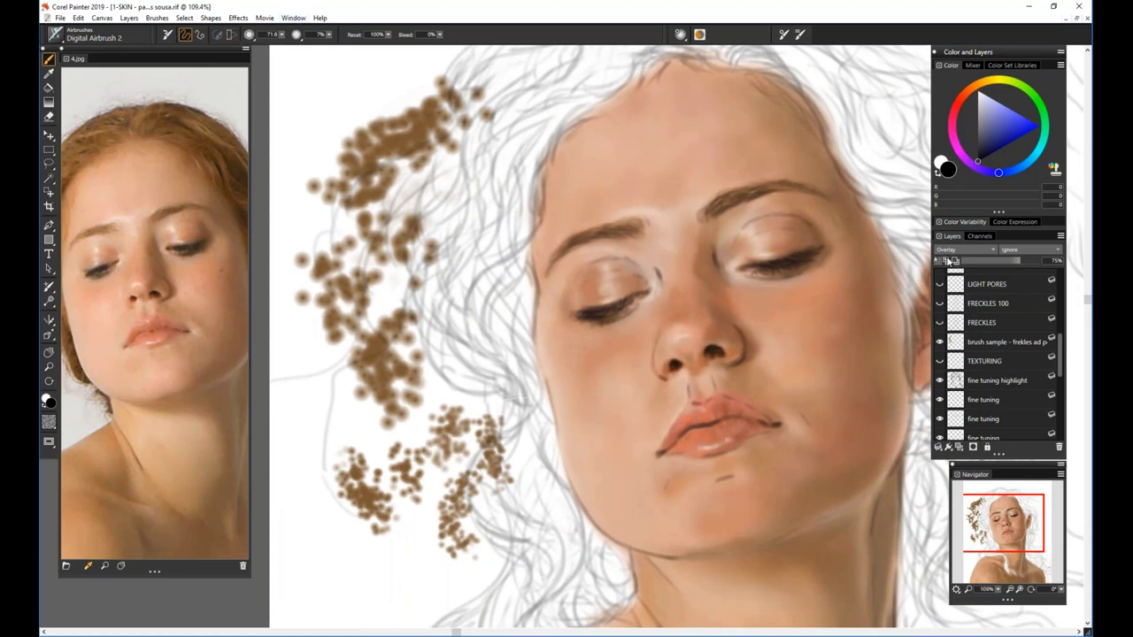
left_click(940, 303)
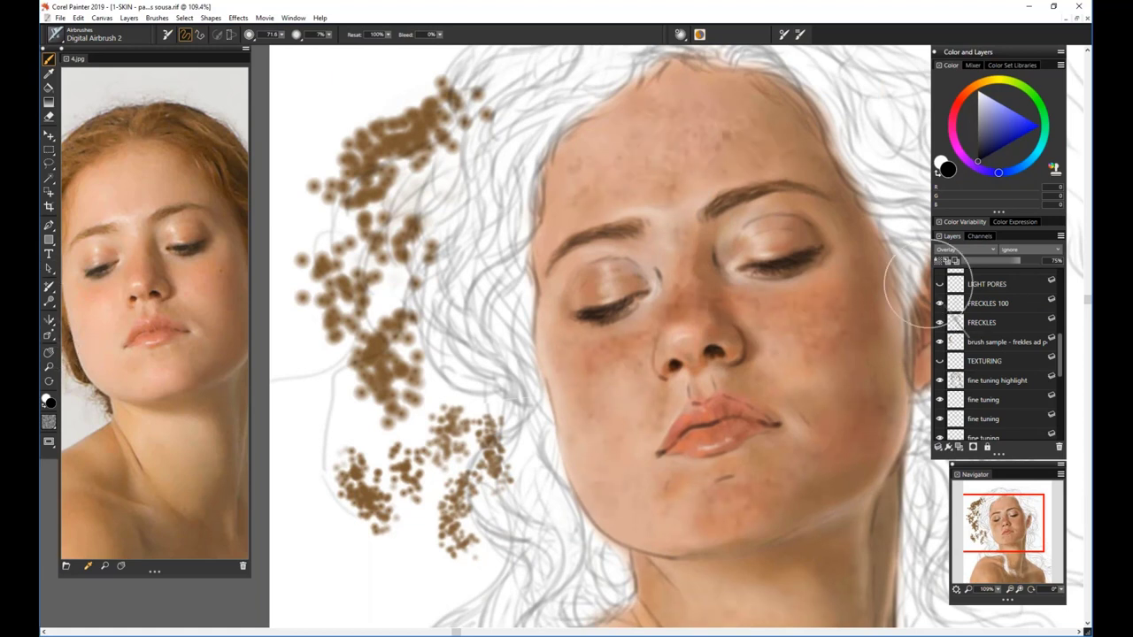
left_click(1010, 302)
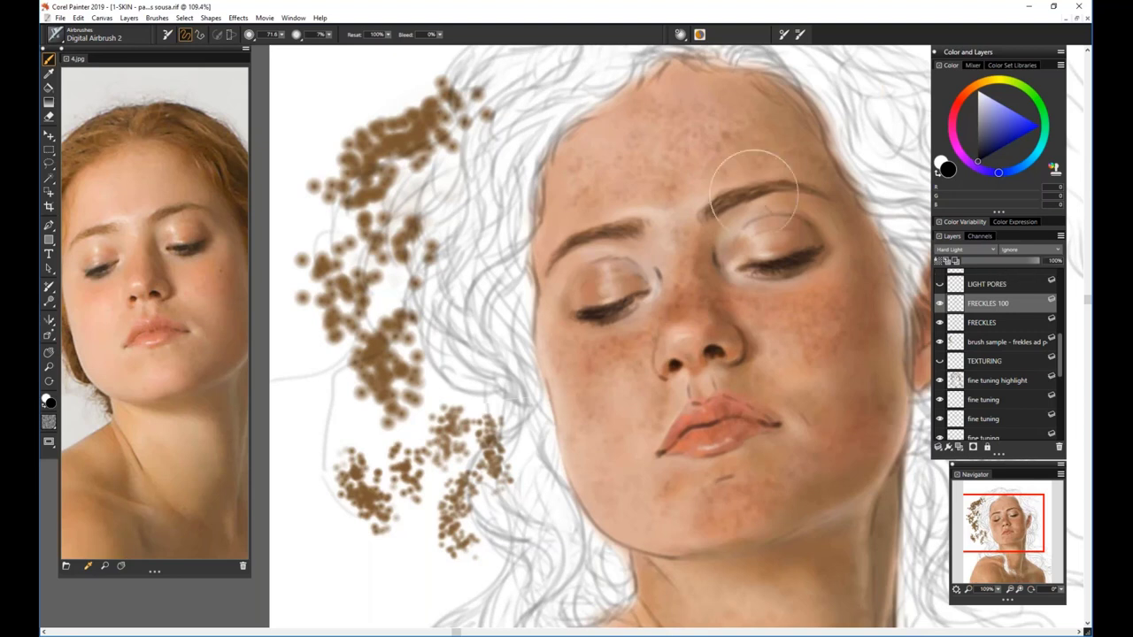
left_click(940, 306)
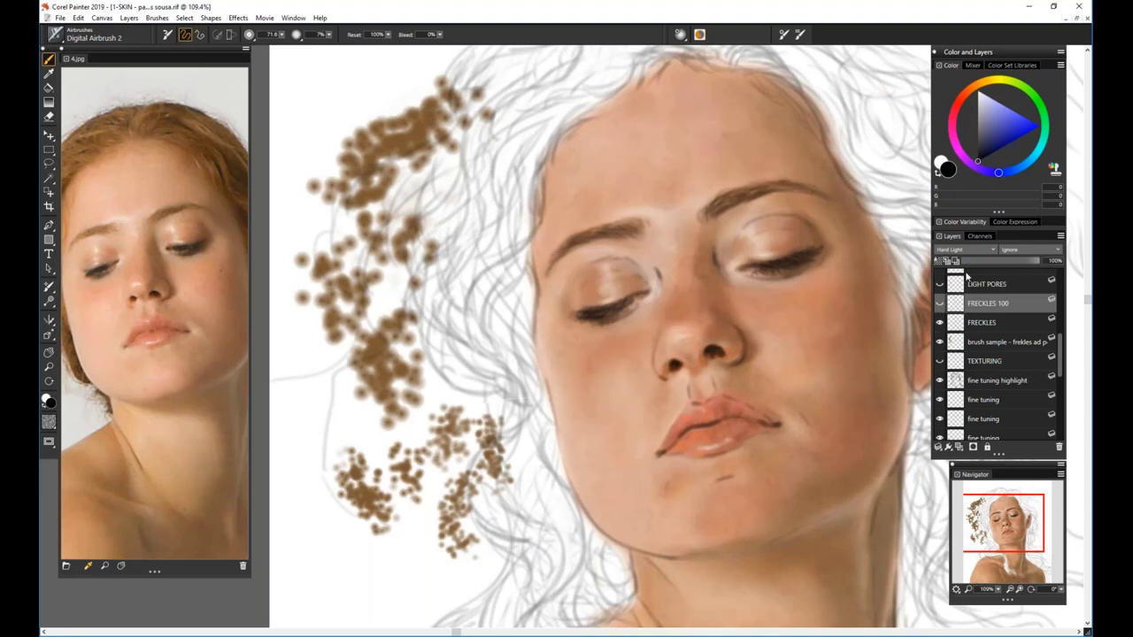
left_click(977, 319)
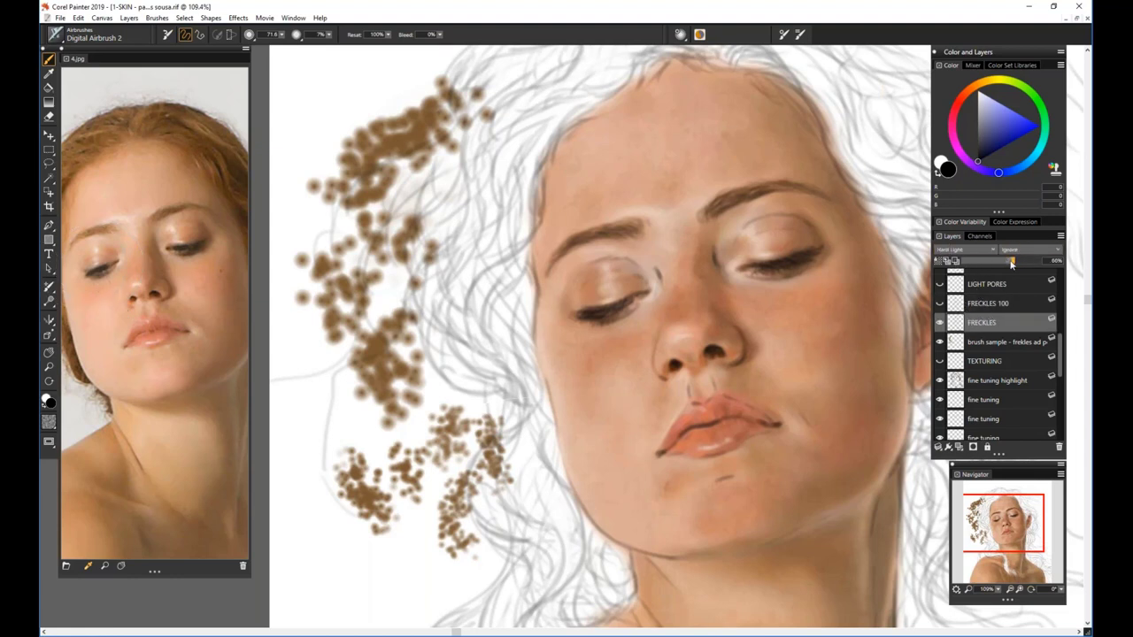
left_click(940, 324)
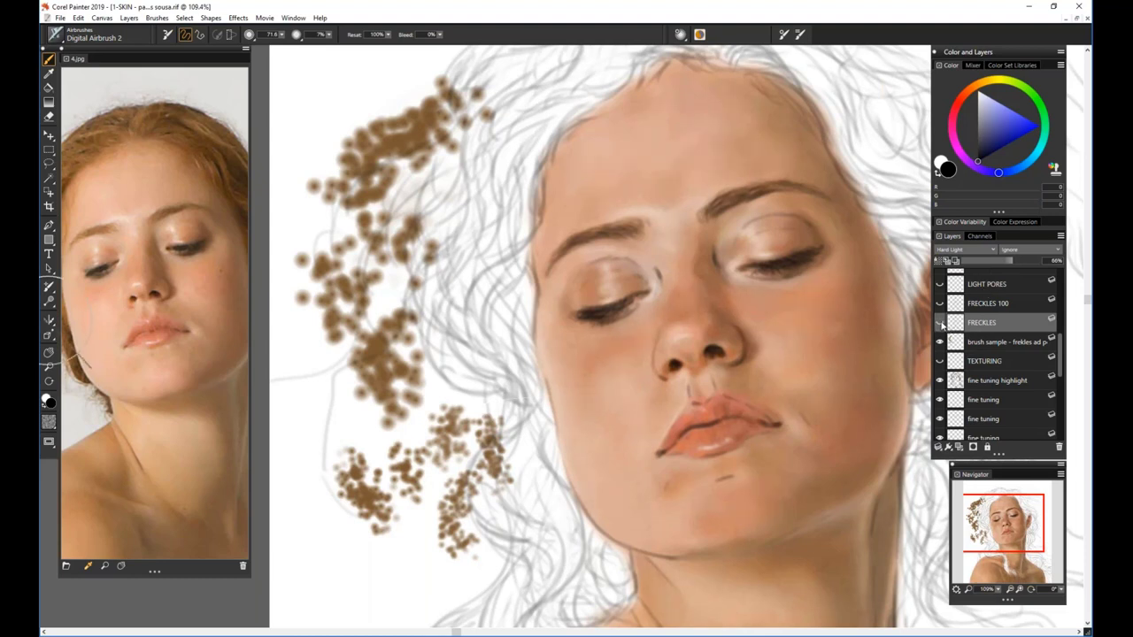
left_click(940, 323)
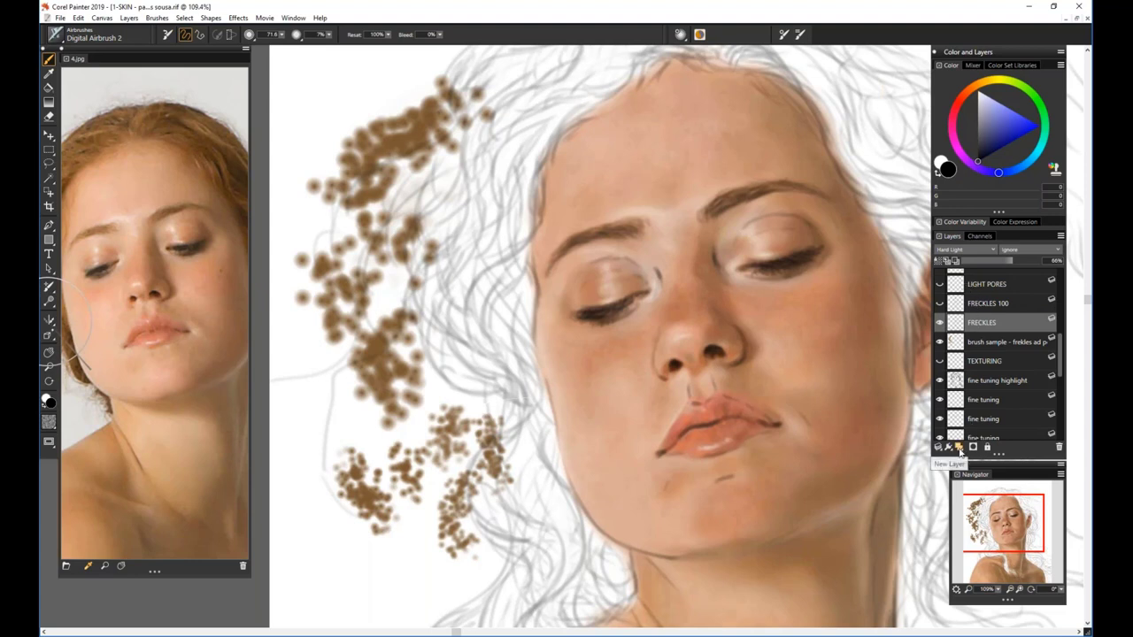
Add a new layer directly above the FRECKLES layer and choose a dark reddish brown, RGB 118, 64, 40
left_click(959, 448)
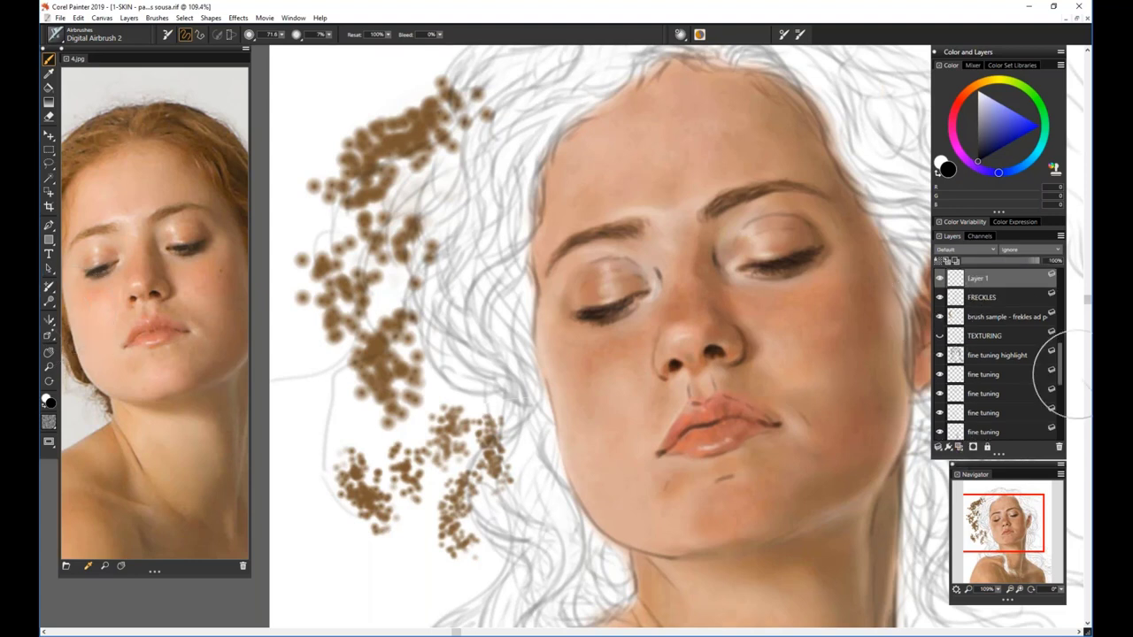
scroll(987, 363, "up", 3)
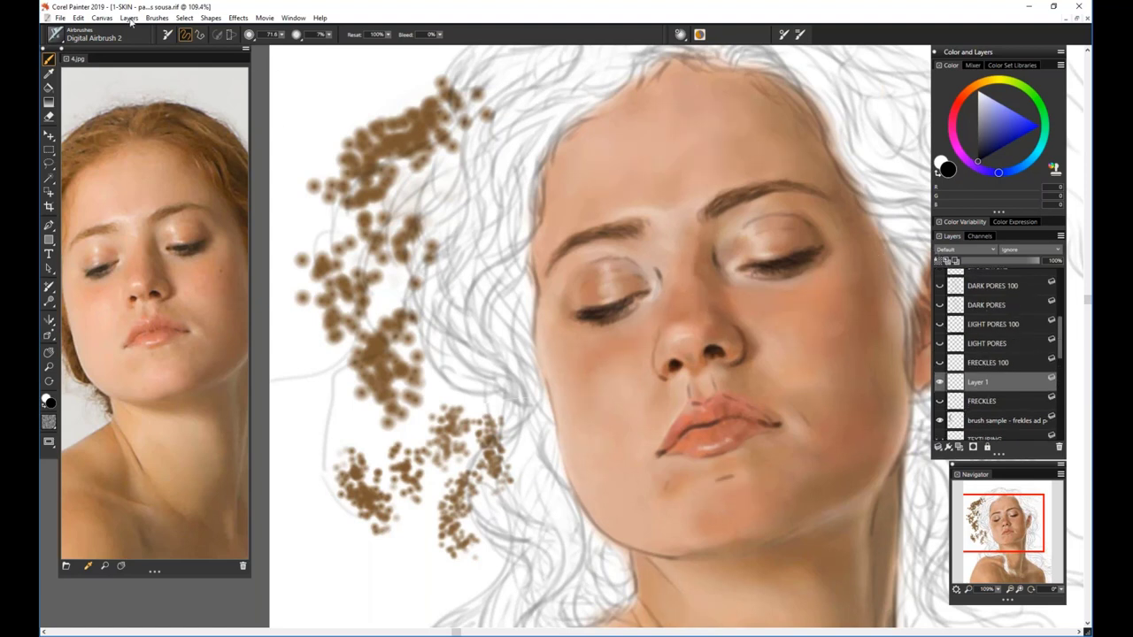
left_click_drag(969, 97, 968, 89)
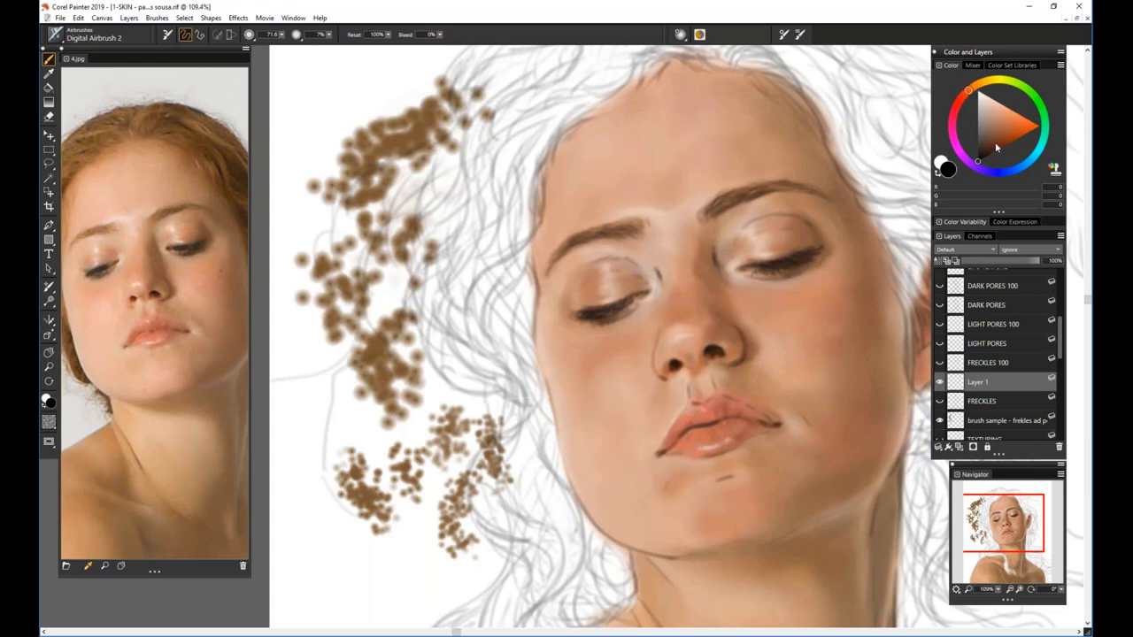
left_click_drag(995, 141, 994, 139)
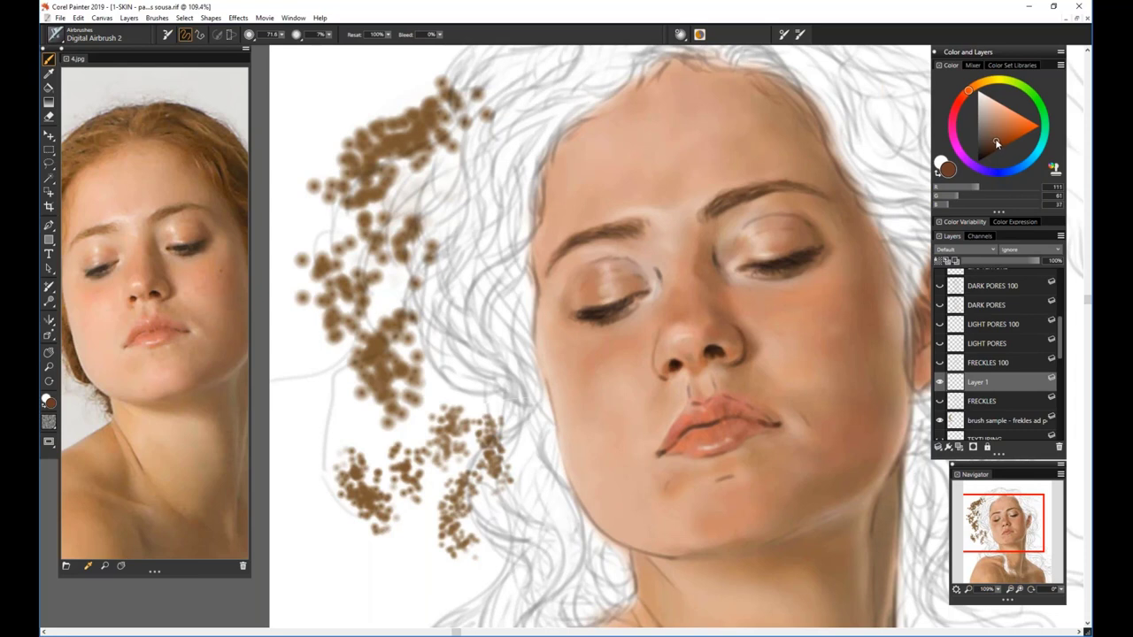
left_click_drag(997, 142, 998, 142)
Display the General Brush Controls and arrange them beside the reference photo, with the photo panel moved slightly lower
left_click(294, 18)
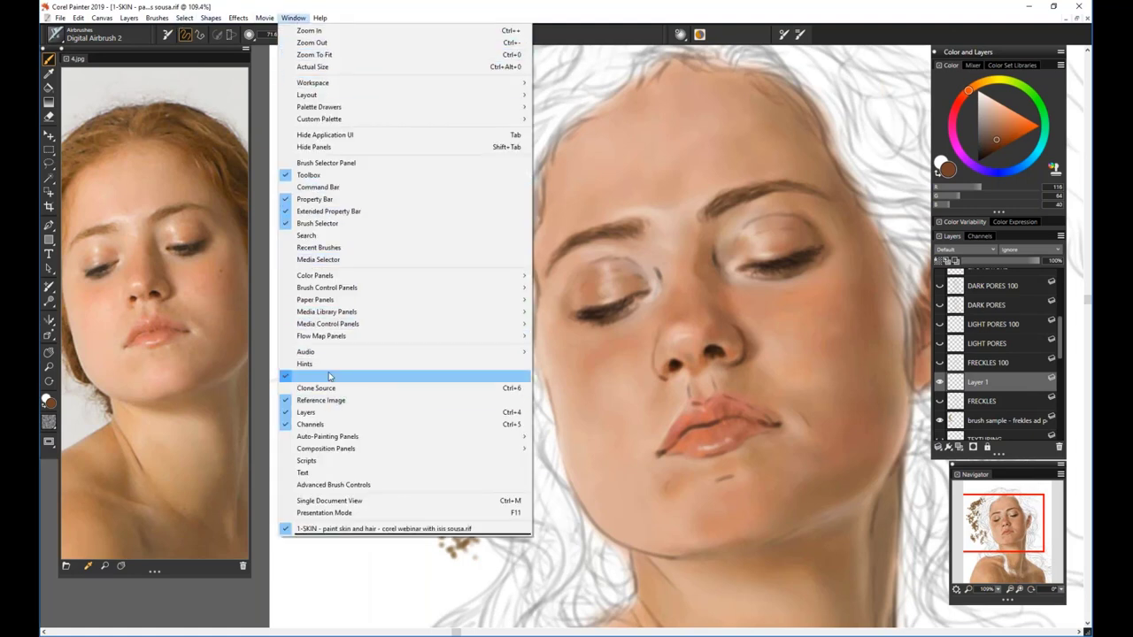
mouse_move(434, 288)
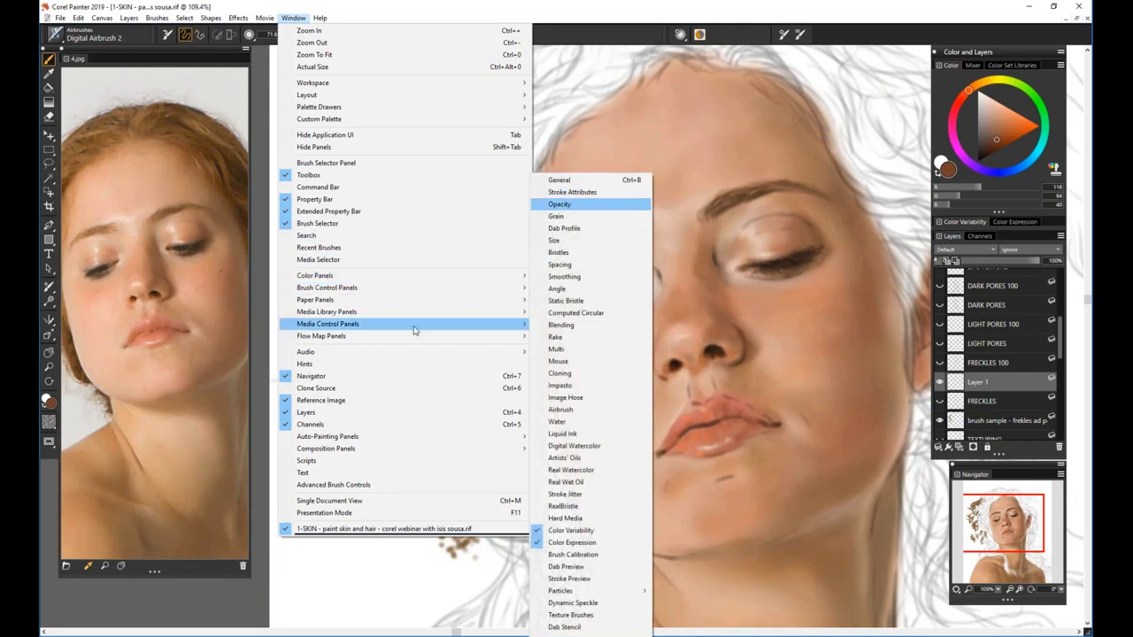
left_click(569, 182)
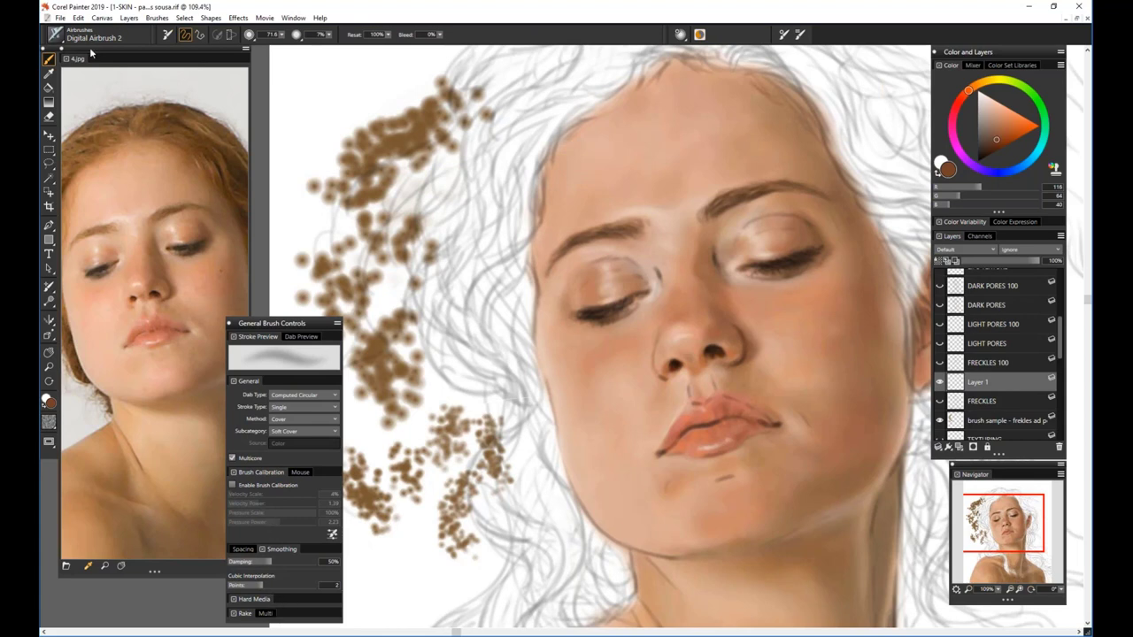
mouse_move(89, 47)
left_mouse_down()
mouse_move(120, 51)
mouse_move(150, 111)
mouse_move(132, 72)
mouse_move(101, 63)
left_mouse_up()
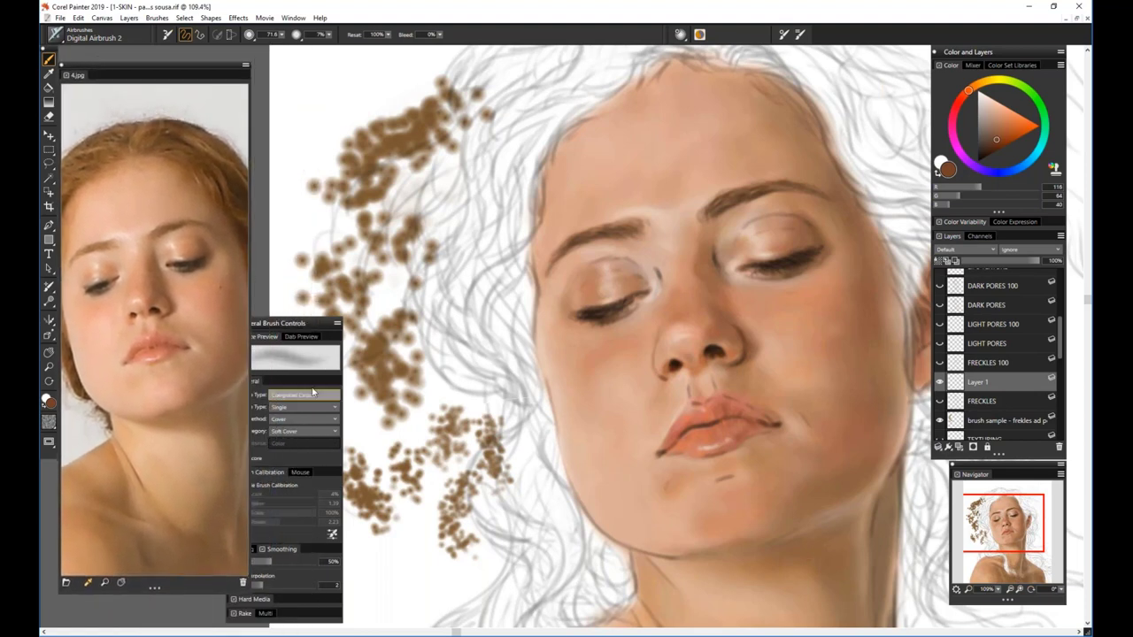
left_click_drag(281, 324, 323, 308)
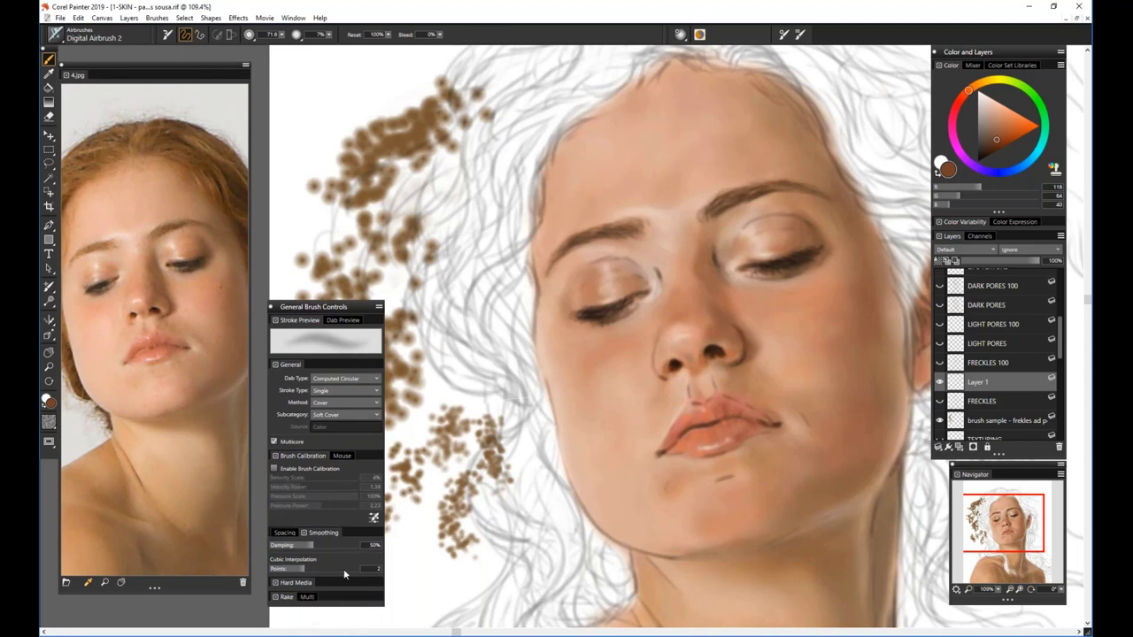
Display the Stroke Jitter brush controls and set the airbrush's stroke jitter to 4
left_click(293, 17)
left_click(293, 18)
left_click(295, 17)
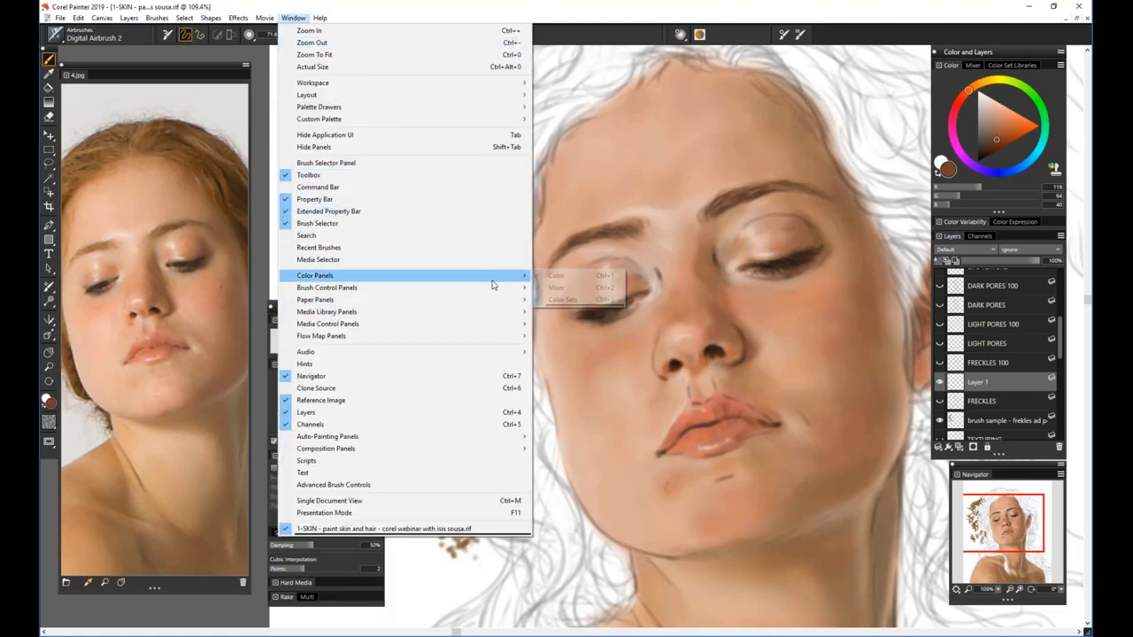
mouse_move(490, 296)
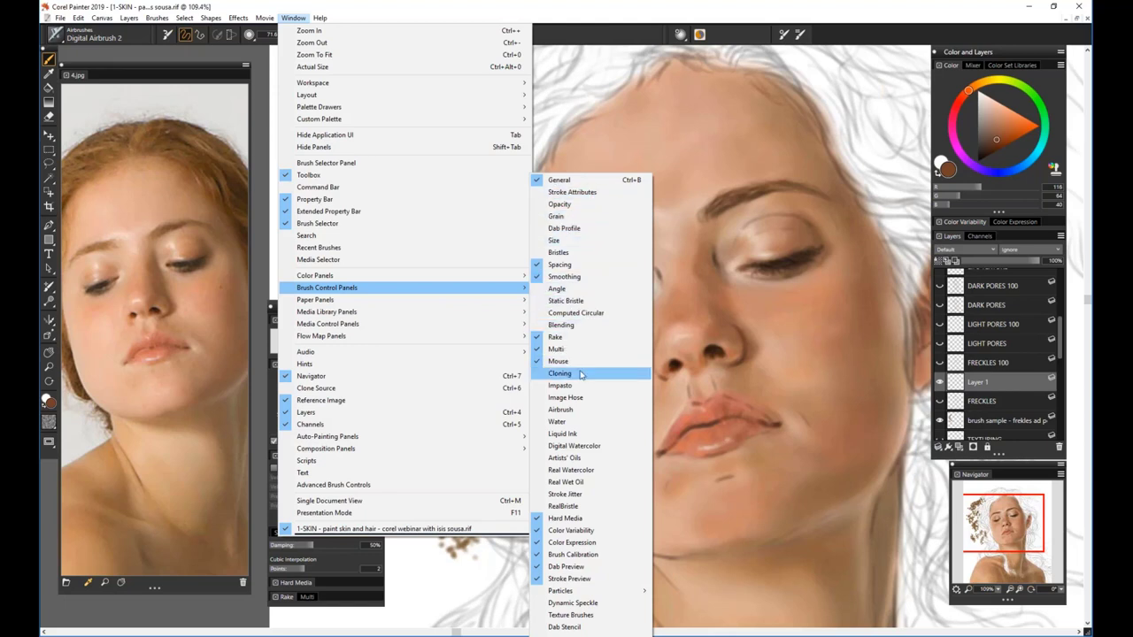
left_click(576, 495)
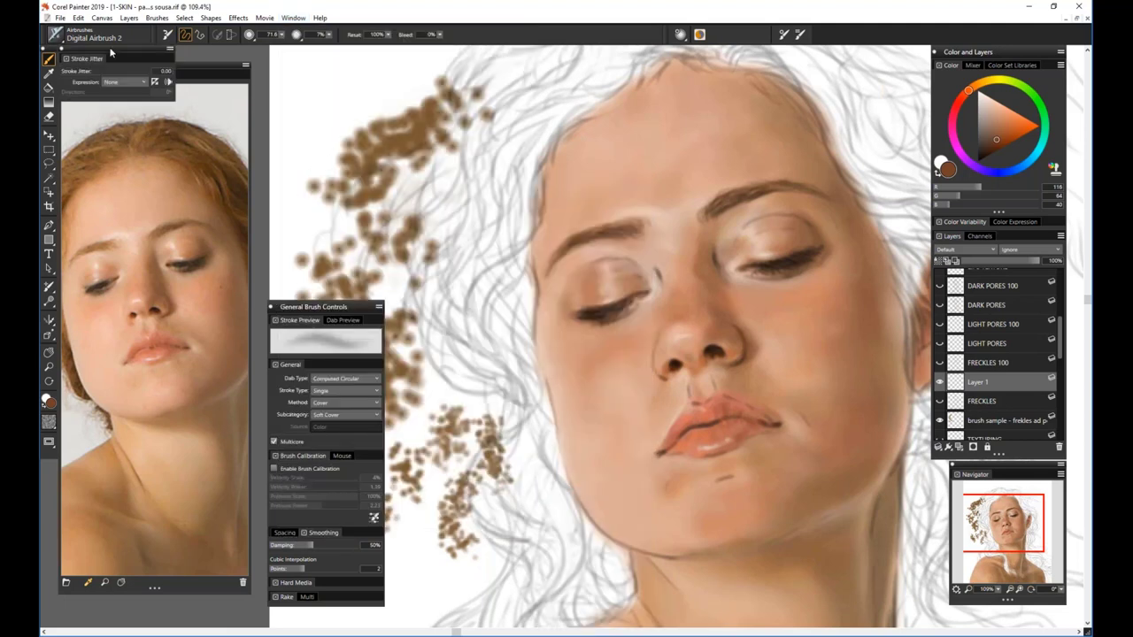
mouse_move(111, 50)
left_mouse_down()
mouse_move(135, 64)
mouse_move(120, 47)
left_mouse_up()
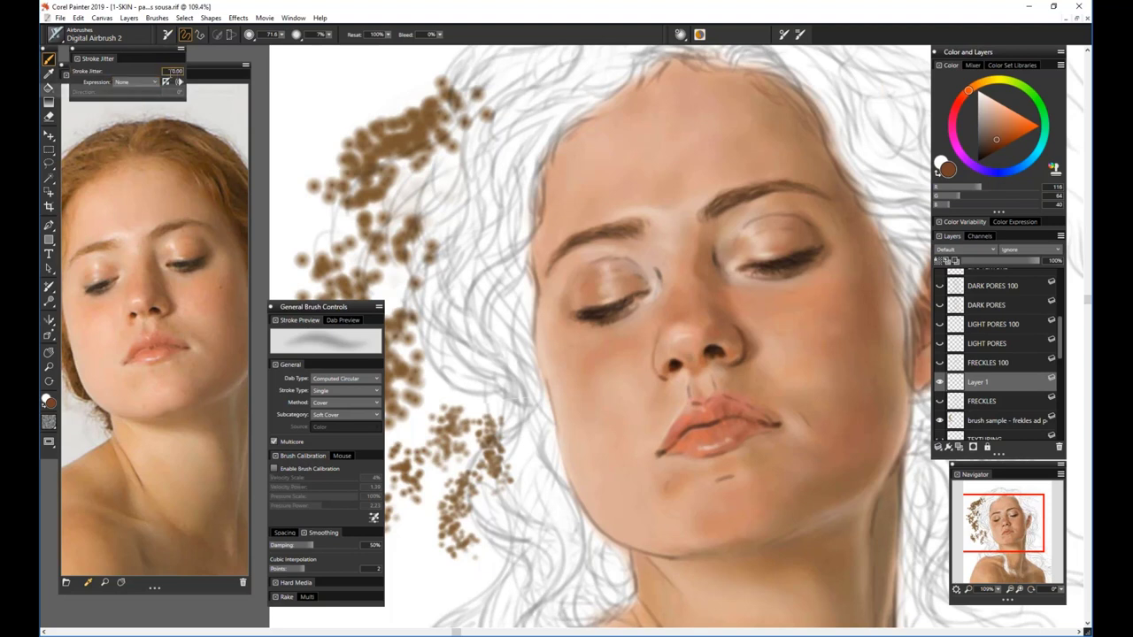
left_click(174, 70)
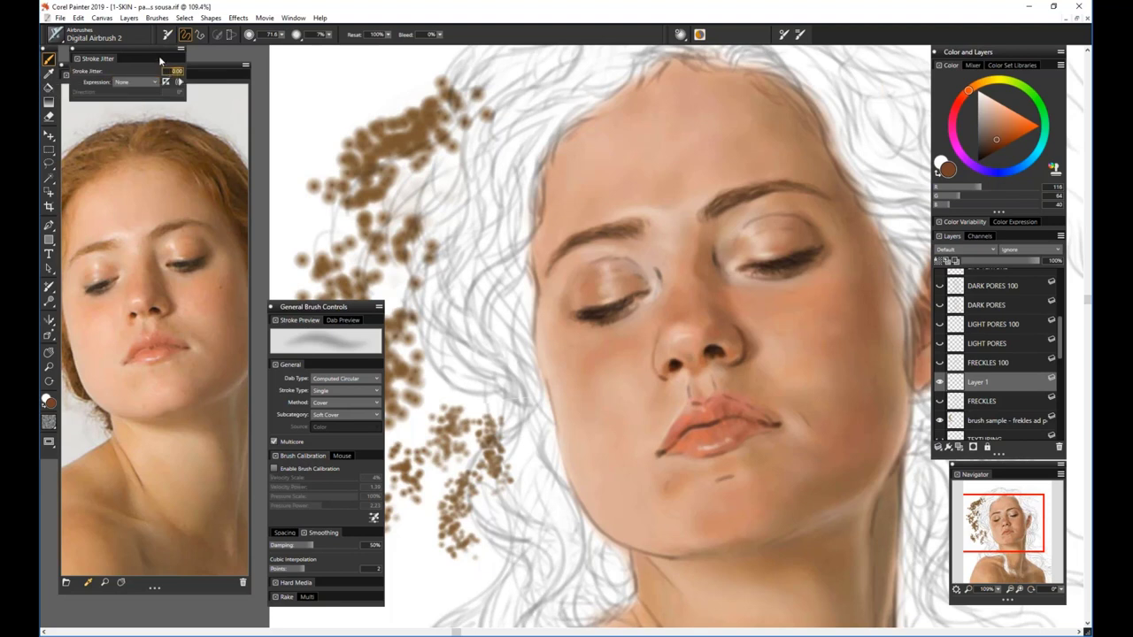
key("BackSpace")
type("4")
key("Return")
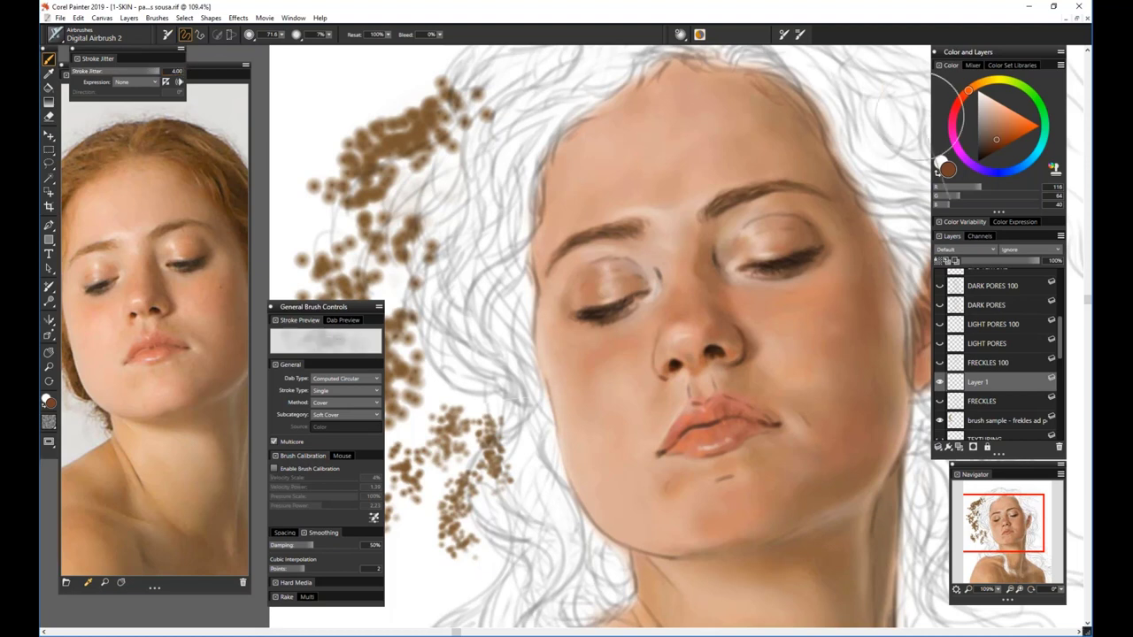
Hide the freckle brush sample layer and set the airbrush to size 7.1 and 100% opacity
left_click(283, 35)
left_click(264, 46)
left_click(941, 401)
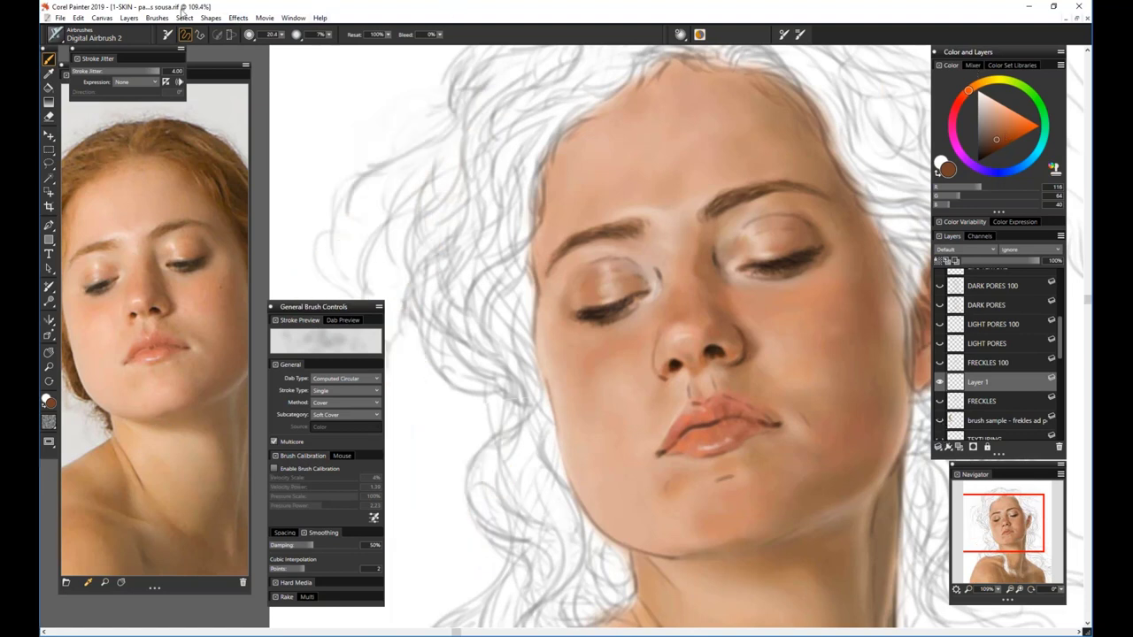
left_click(281, 35)
left_click_drag(271, 46, 256, 46)
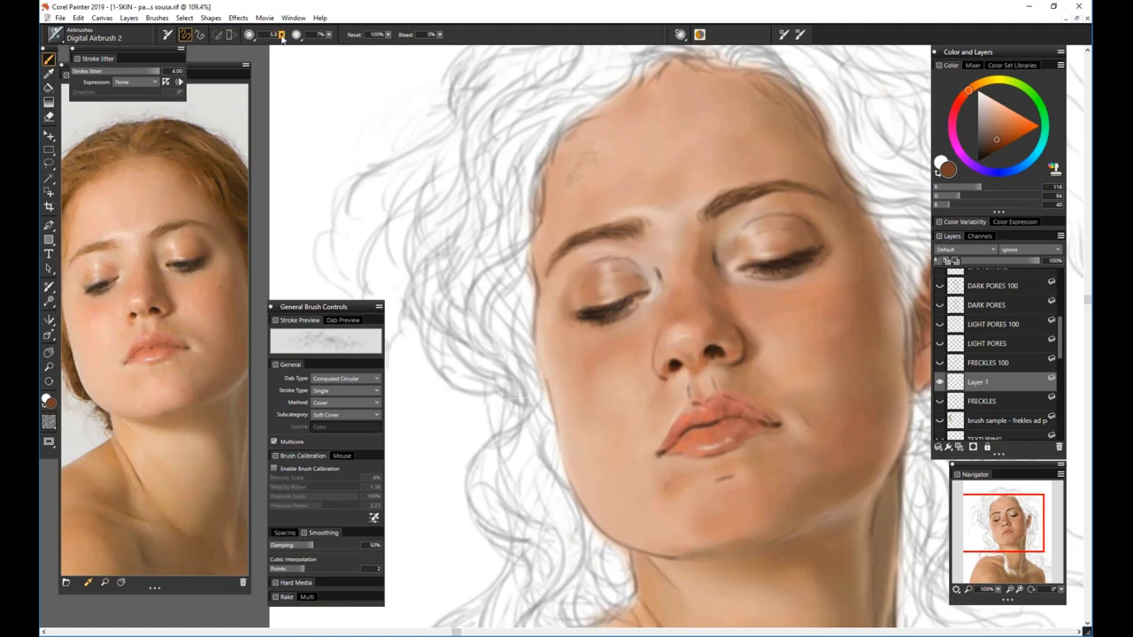
left_click_drag(281, 35, 285, 41)
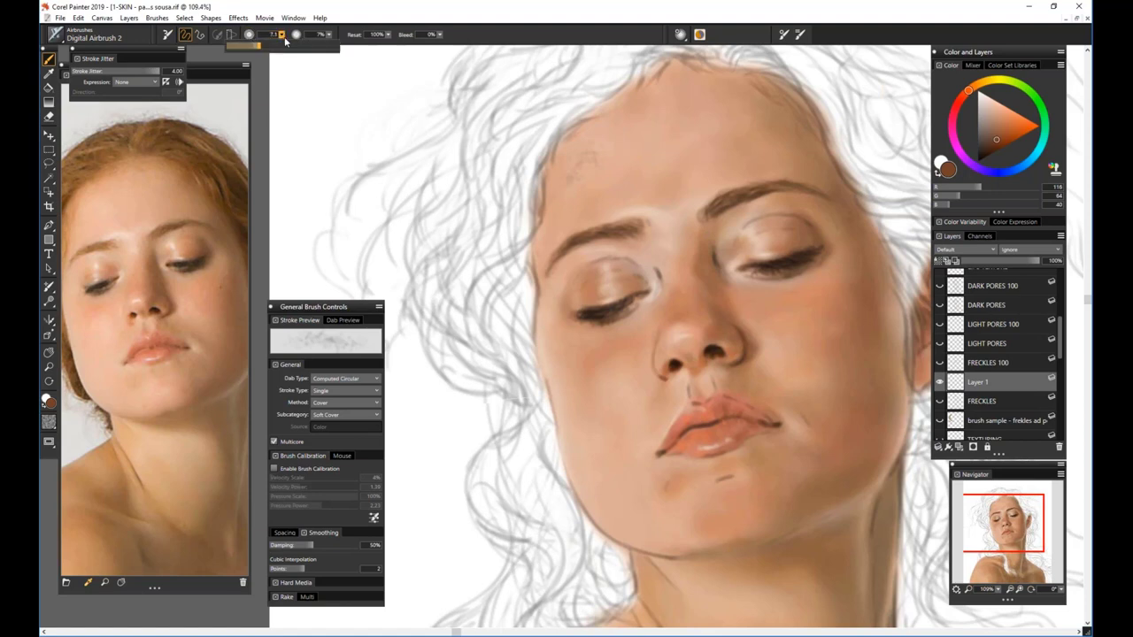
left_click(330, 36)
left_click_drag(330, 35, 390, 46)
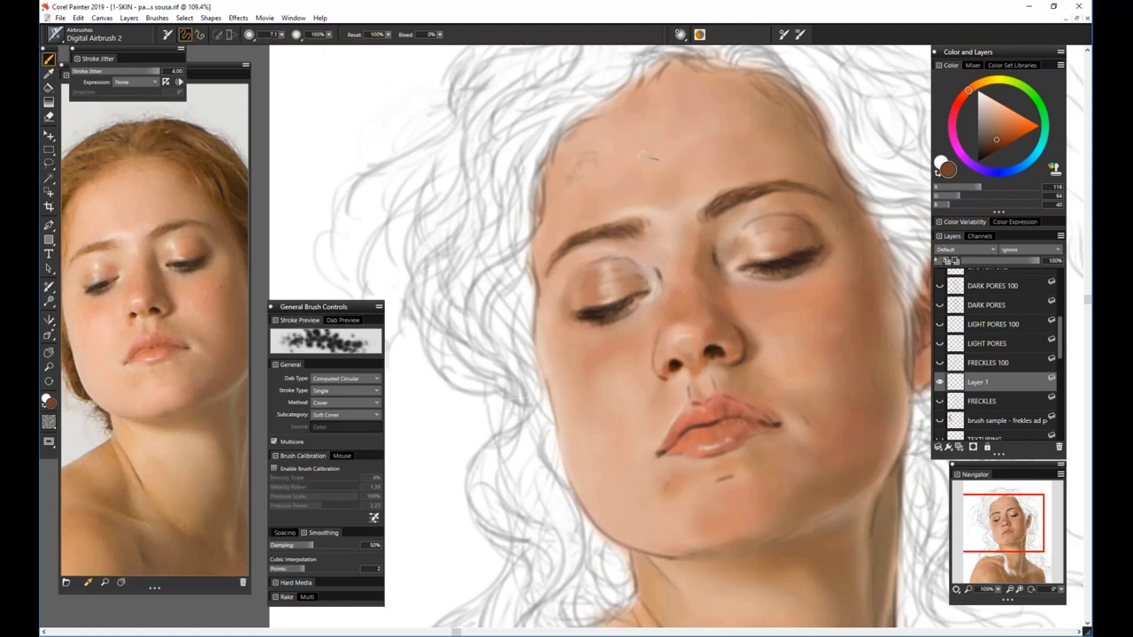
Scatter brown freckles over the forehead with the jittered airbrush, and smaller ones at size 5.6 over the cheek and nose bridge
mouse_move(612, 177)
left_mouse_down()
mouse_move(612, 139)
mouse_move(644, 109)
mouse_move(681, 131)
mouse_move(678, 161)
mouse_move(644, 142)
mouse_move(655, 160)
mouse_move(685, 142)
mouse_move(715, 152)
mouse_move(725, 126)
mouse_move(681, 74)
mouse_move(719, 93)
mouse_move(726, 81)
mouse_move(757, 86)
mouse_move(771, 103)
mouse_move(806, 68)
mouse_move(756, 113)
mouse_move(751, 135)
mouse_move(750, 112)
mouse_move(808, 134)
mouse_move(771, 146)
left_mouse_up()
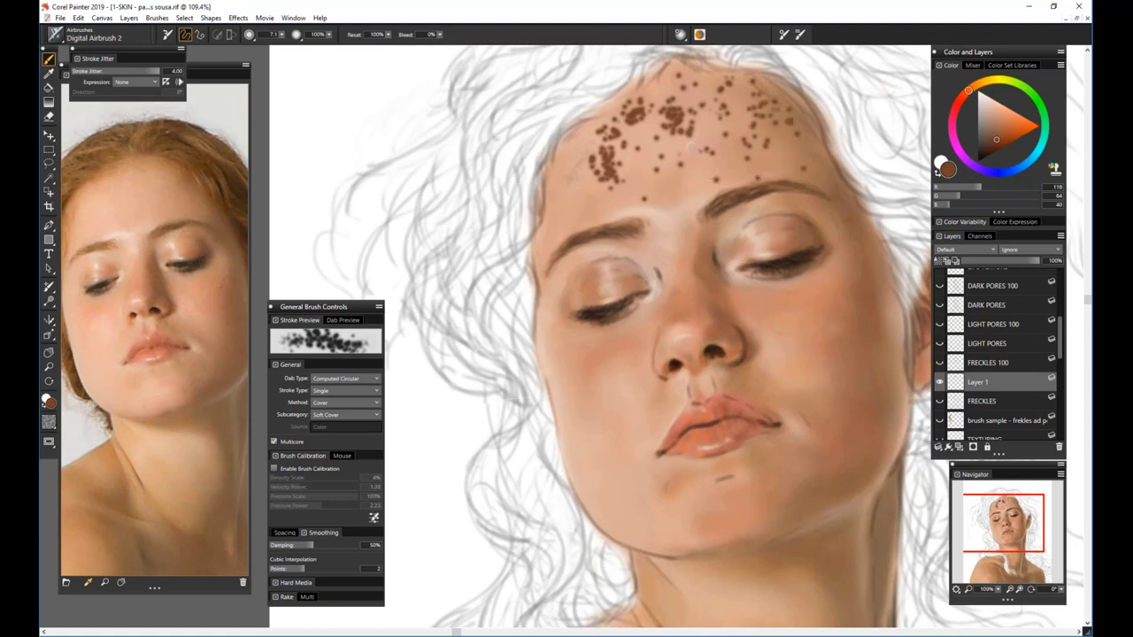
mouse_move(690, 146)
left_mouse_down()
mouse_move(658, 196)
mouse_move(677, 232)
left_mouse_up()
mouse_move(568, 219)
left_mouse_down()
mouse_move(571, 158)
mouse_move(643, 200)
mouse_move(643, 181)
mouse_move(676, 221)
mouse_move(662, 147)
mouse_move(708, 188)
mouse_move(717, 124)
mouse_move(722, 168)
mouse_move(807, 177)
mouse_move(713, 173)
mouse_move(709, 151)
mouse_move(727, 166)
mouse_move(700, 139)
left_mouse_up()
left_click(282, 34)
left_click(246, 45)
mouse_move(572, 339)
left_mouse_down()
mouse_move(619, 331)
mouse_move(647, 342)
mouse_move(575, 367)
mouse_move(596, 352)
mouse_move(590, 401)
mouse_move(568, 369)
mouse_move(594, 392)
mouse_move(623, 361)
left_mouse_up()
mouse_move(673, 288)
left_mouse_down()
mouse_move(694, 296)
mouse_move(674, 306)
left_mouse_up()
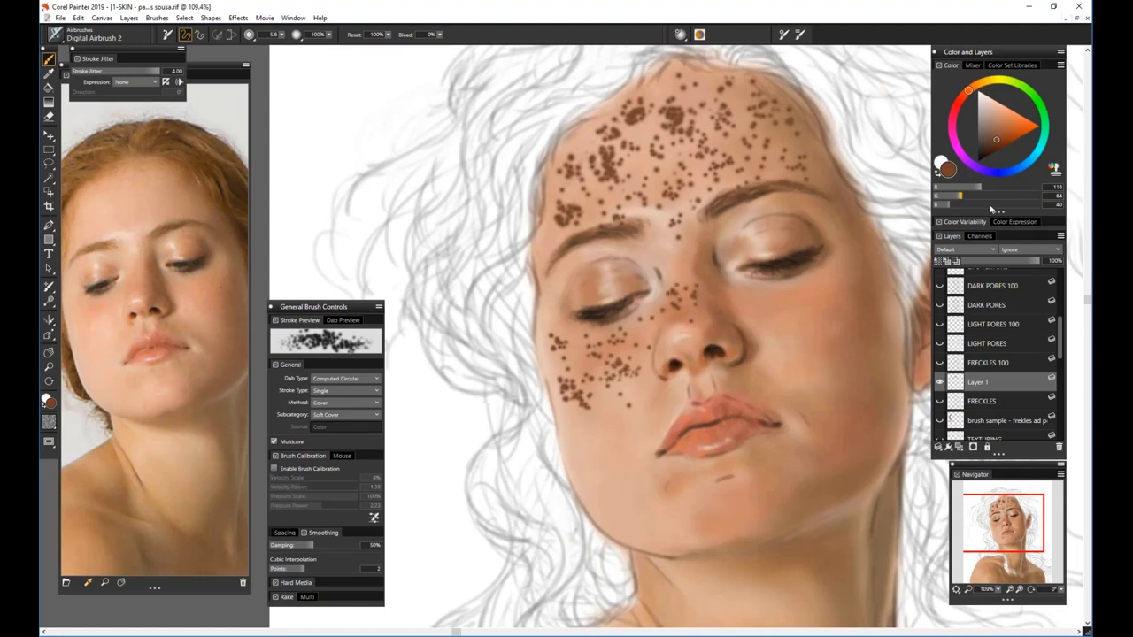
Blend the painted freckles into the skin by setting their layer to Hard Light at 24% opacity
left_click(963, 250)
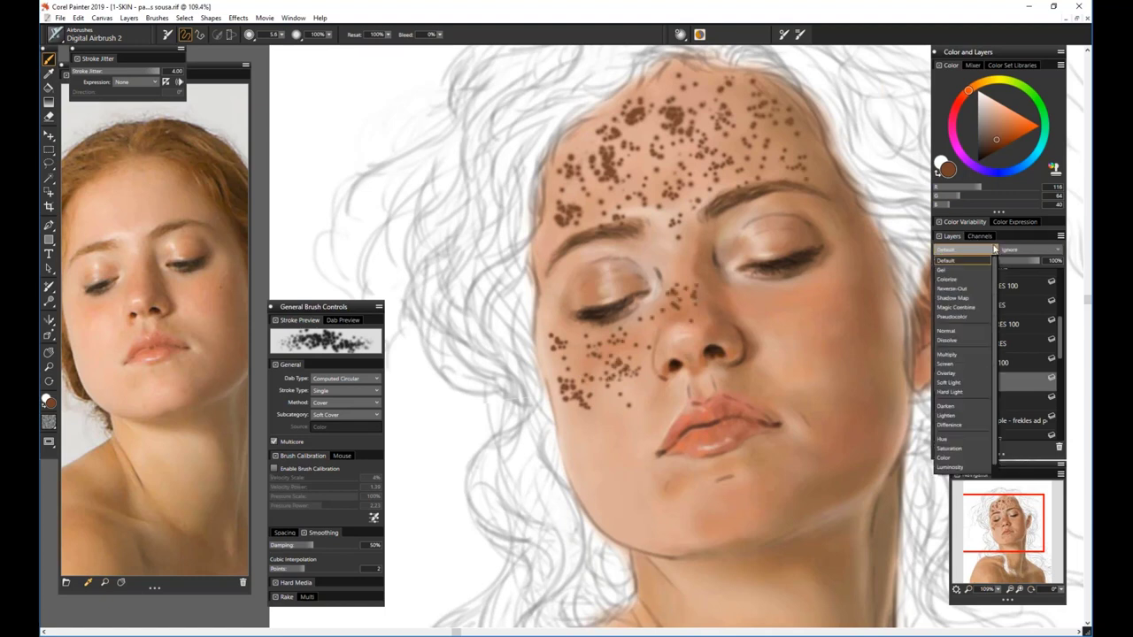
left_click(944, 392)
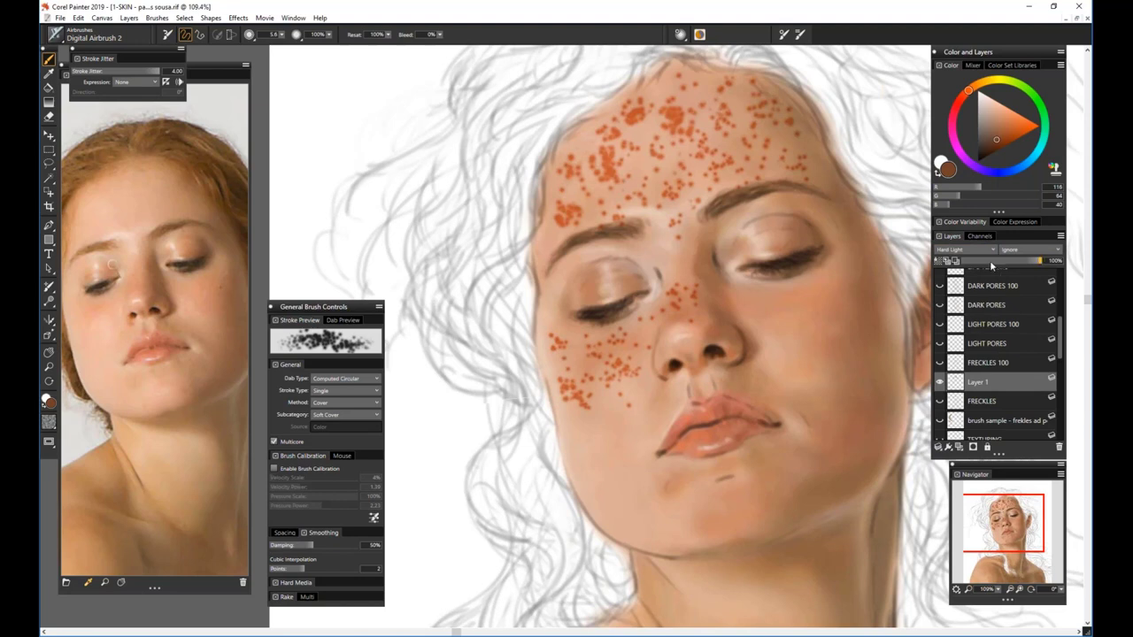
left_click_drag(990, 262, 982, 262)
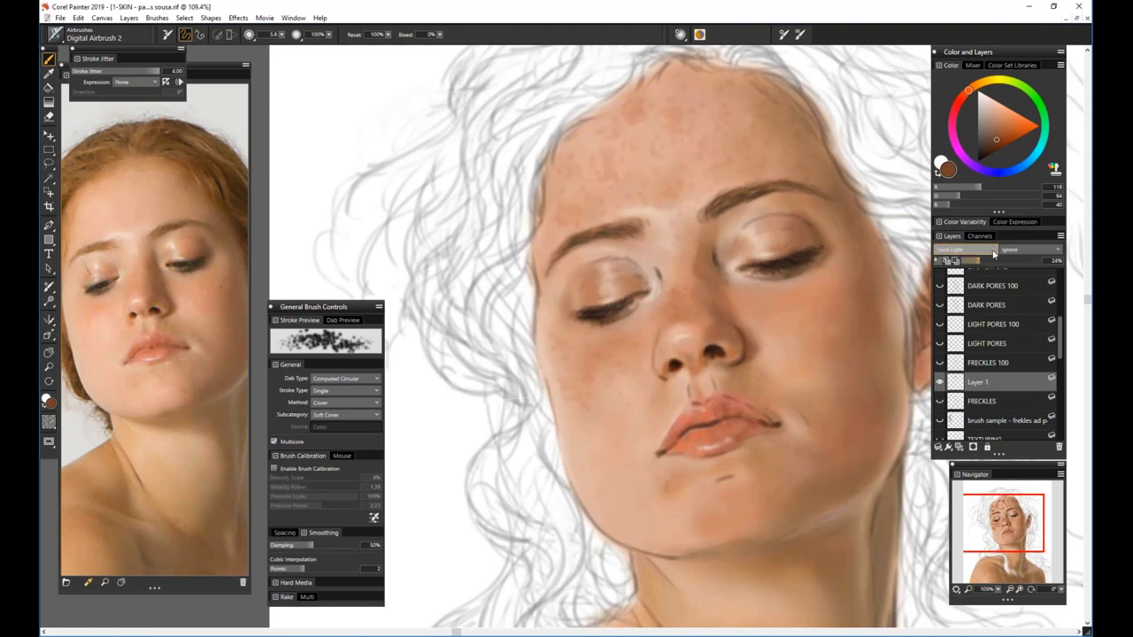
Try the freckle test layer in Overlay mode at about 18% opacity
left_click(963, 250)
left_click(951, 364)
left_click_drag(983, 263, 974, 264)
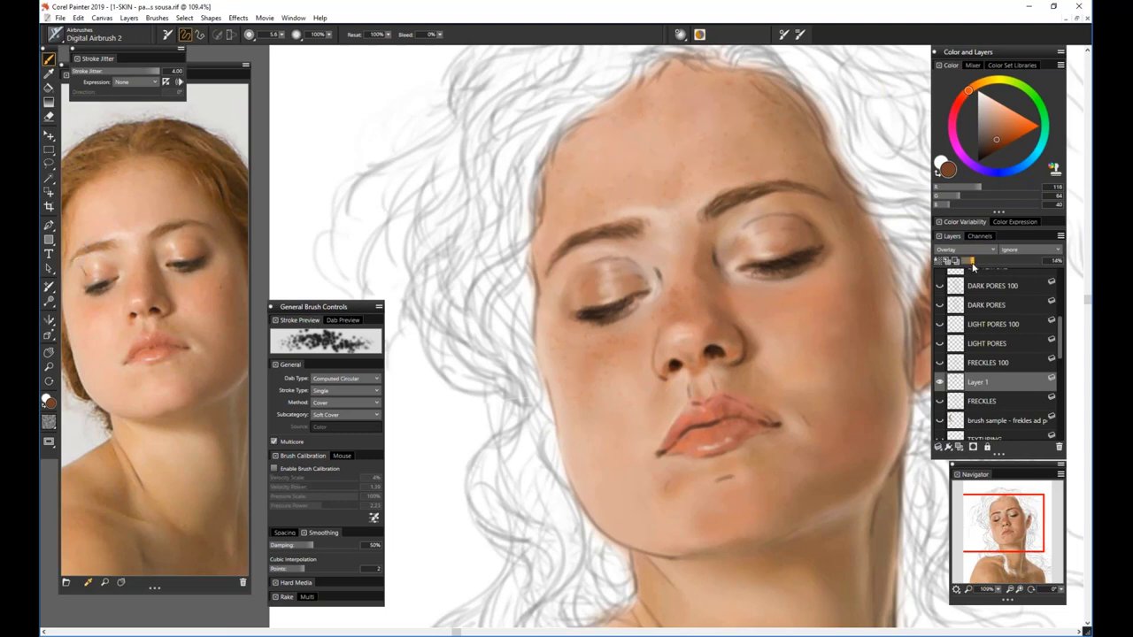
left_click_drag(974, 264, 978, 263)
Try the freckle test layer in Hard Light at 11% opacity, and delete that layer
left_click(964, 249)
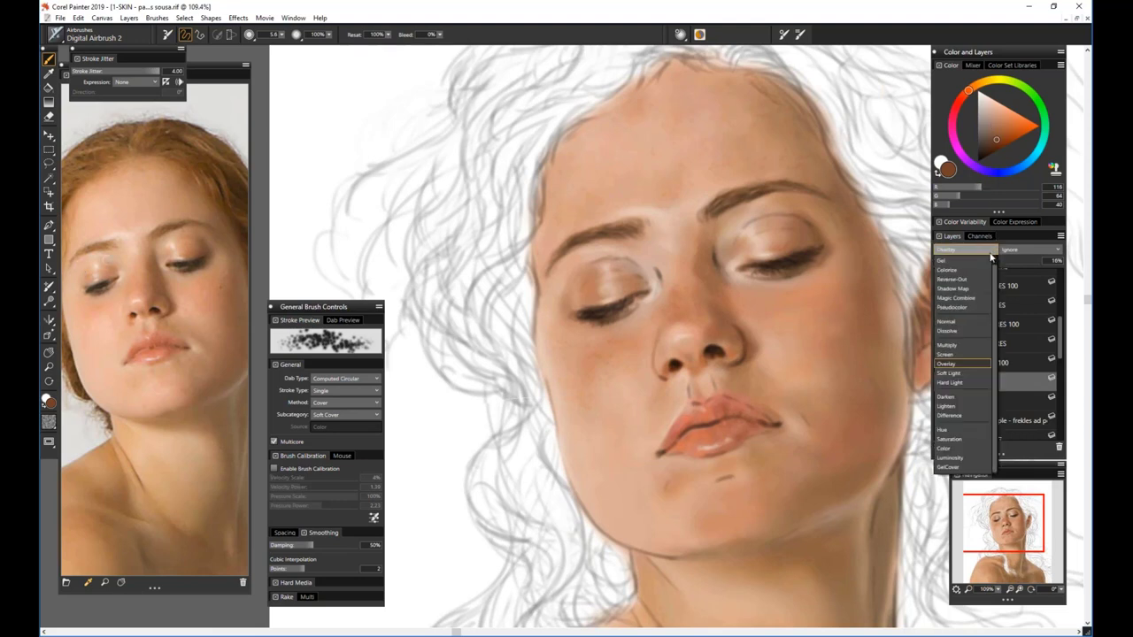
left_click(950, 385)
left_click_drag(976, 263, 972, 263)
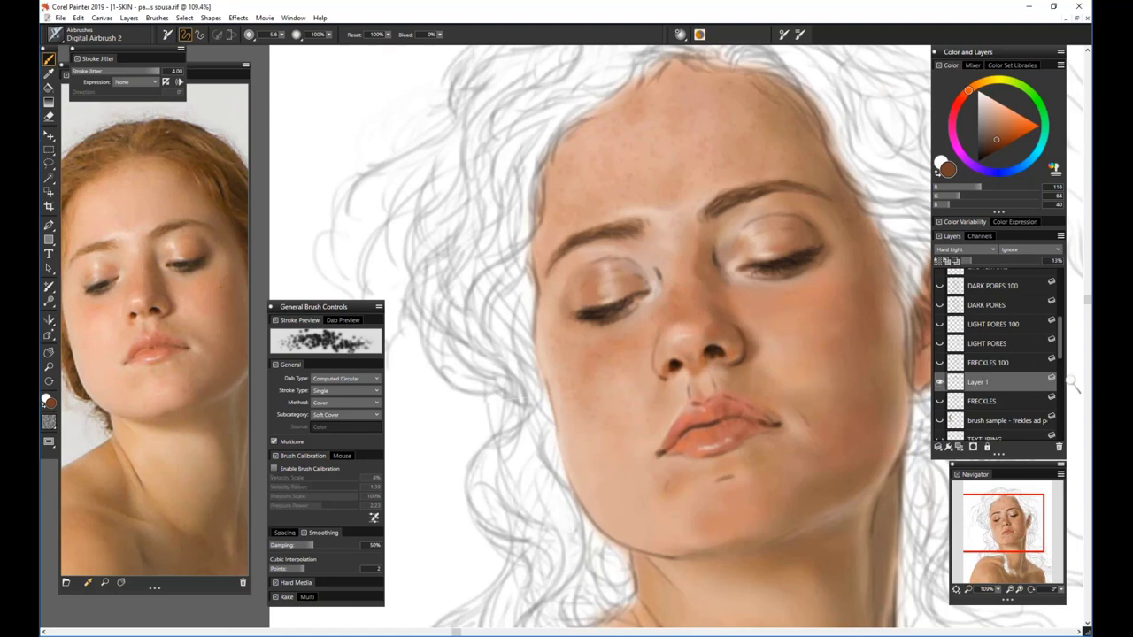
left_click(1059, 447)
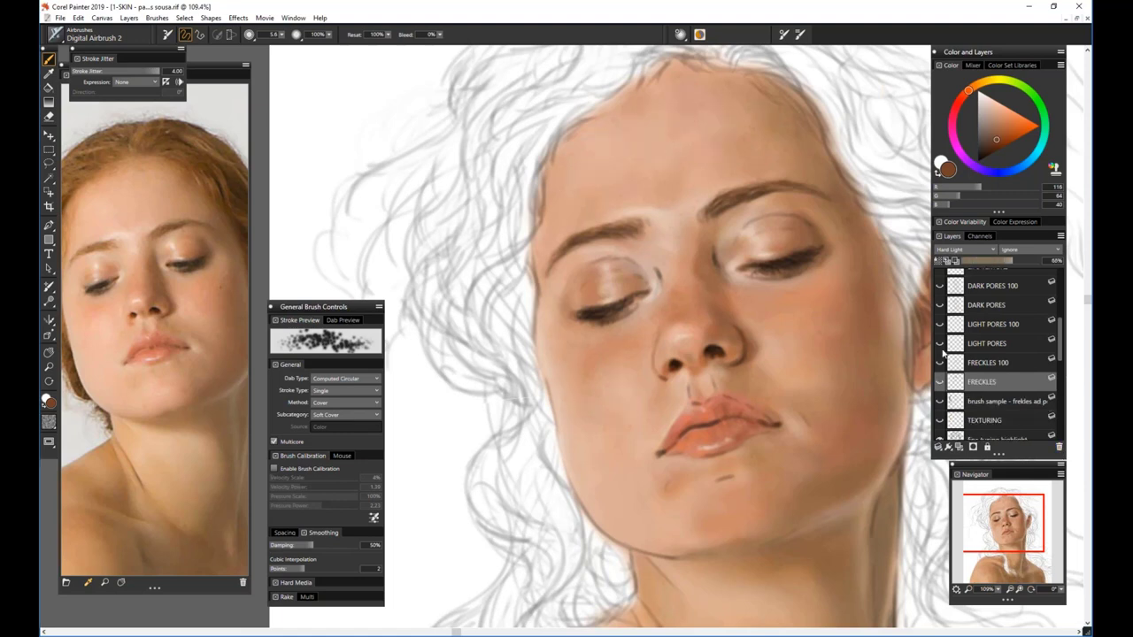
Show the FRECKLES layer and make LIGHT PORES the active layer
left_click(939, 383)
left_click(968, 345)
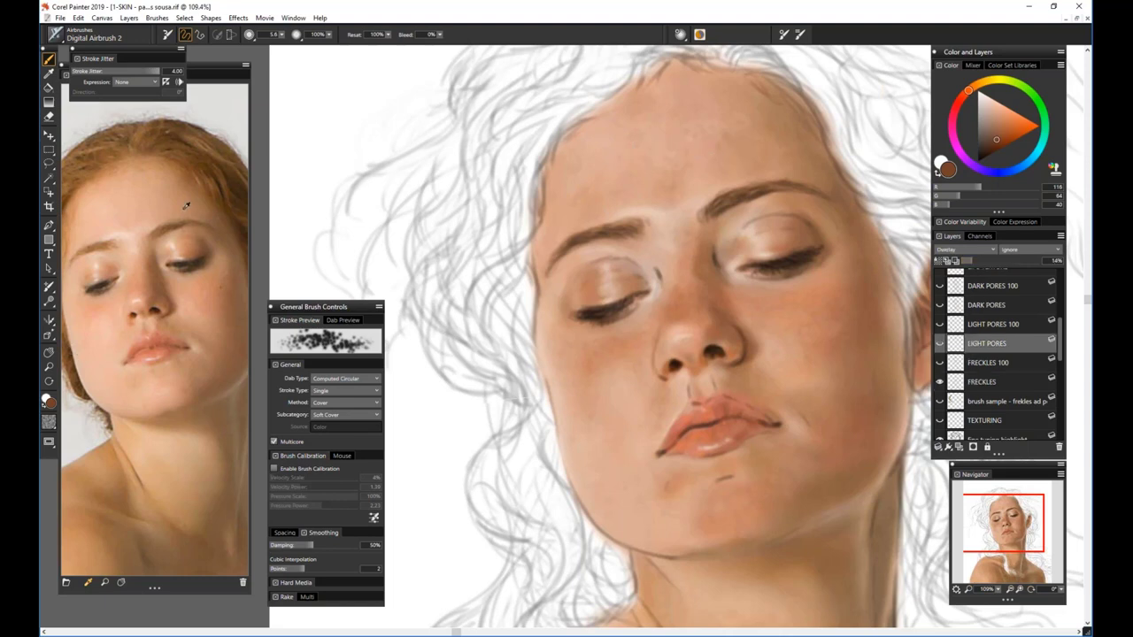
Open the reference photo 4b, examine the skin texture on the front-facing woman's face, and close it to return to the painting
left_click(59, 18)
left_click(79, 43)
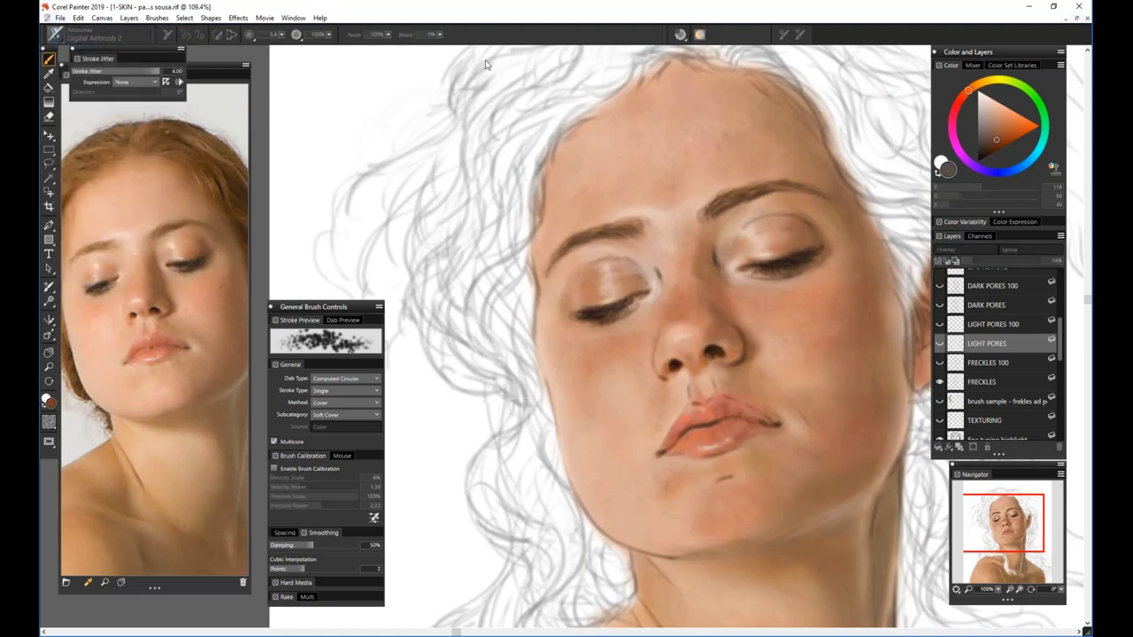
left_click_drag(556, 168, 556, 274)
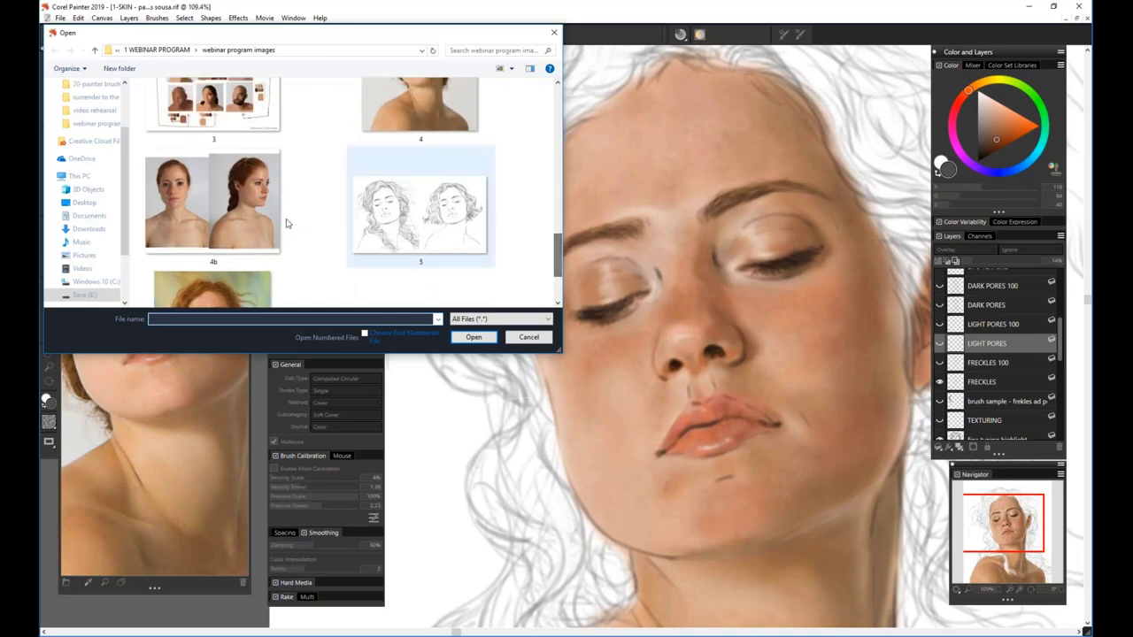
left_click(204, 207)
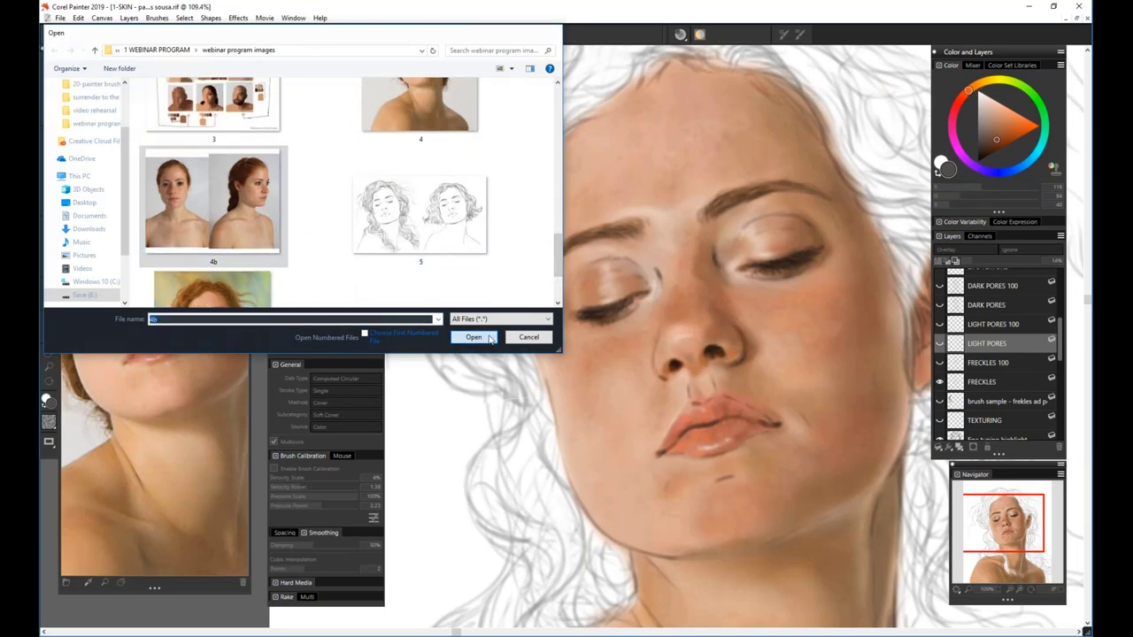
left_click(487, 338)
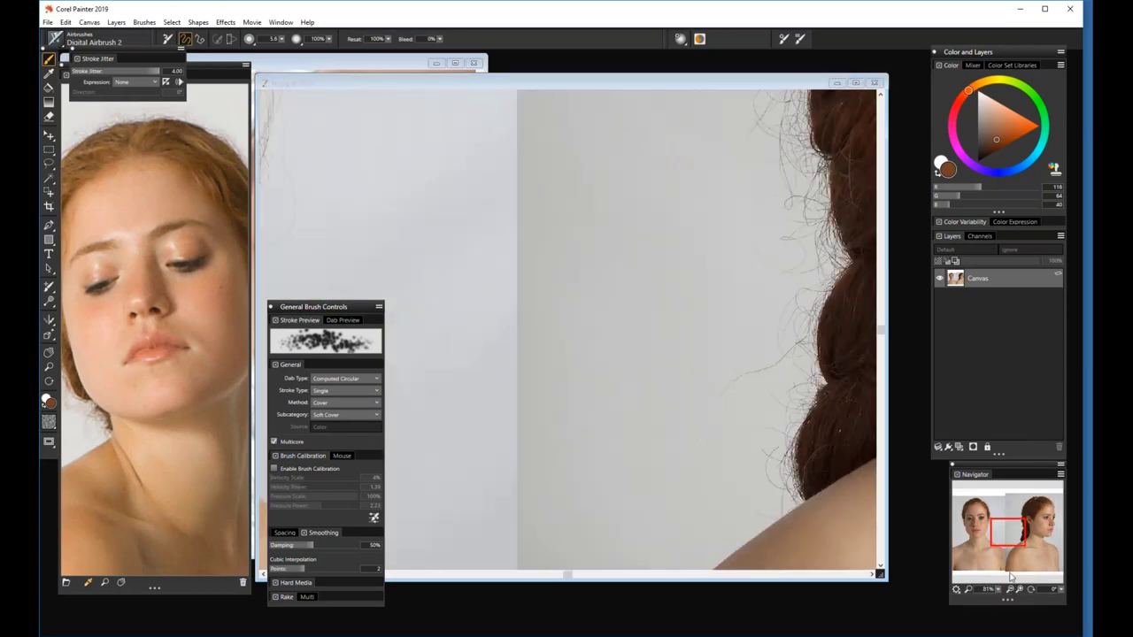
left_click_drag(569, 575, 449, 576)
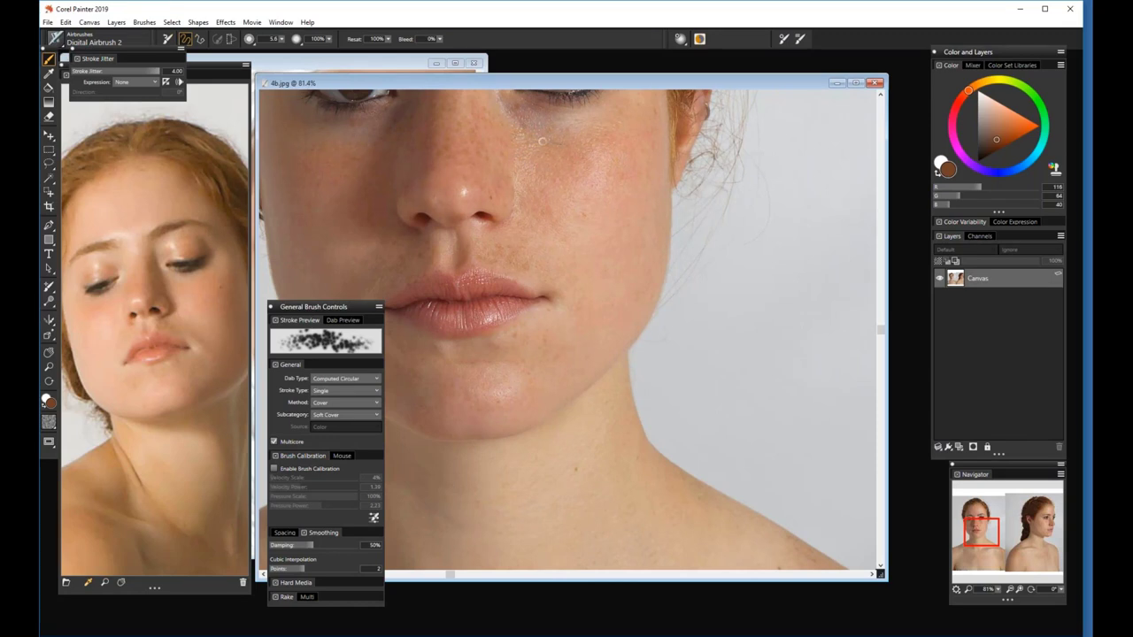
left_click(875, 82)
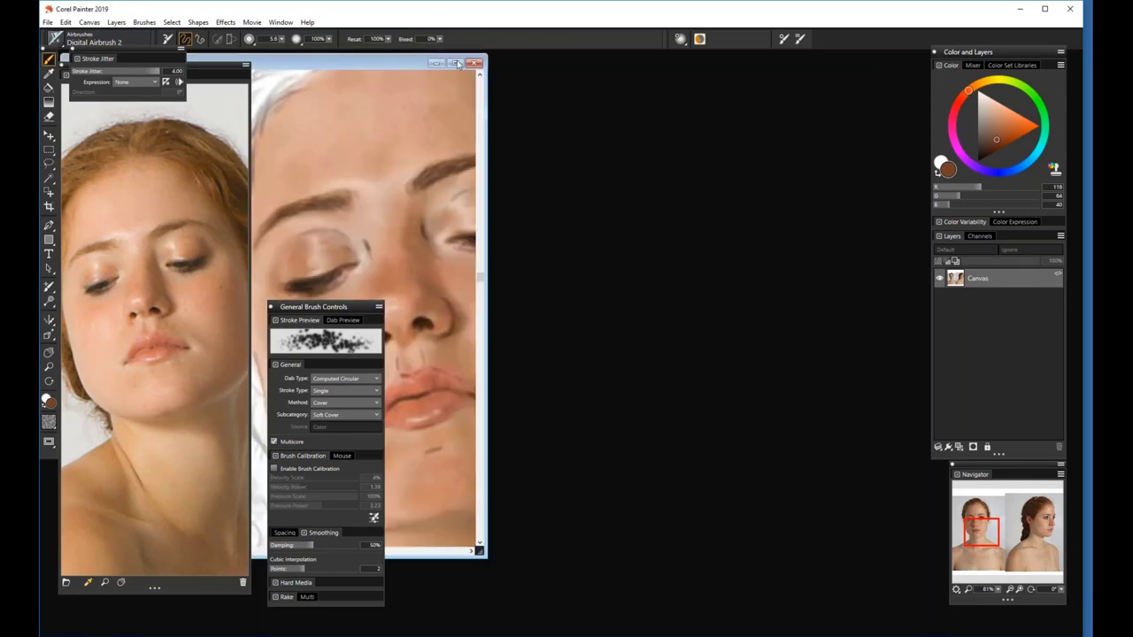
left_click(455, 64)
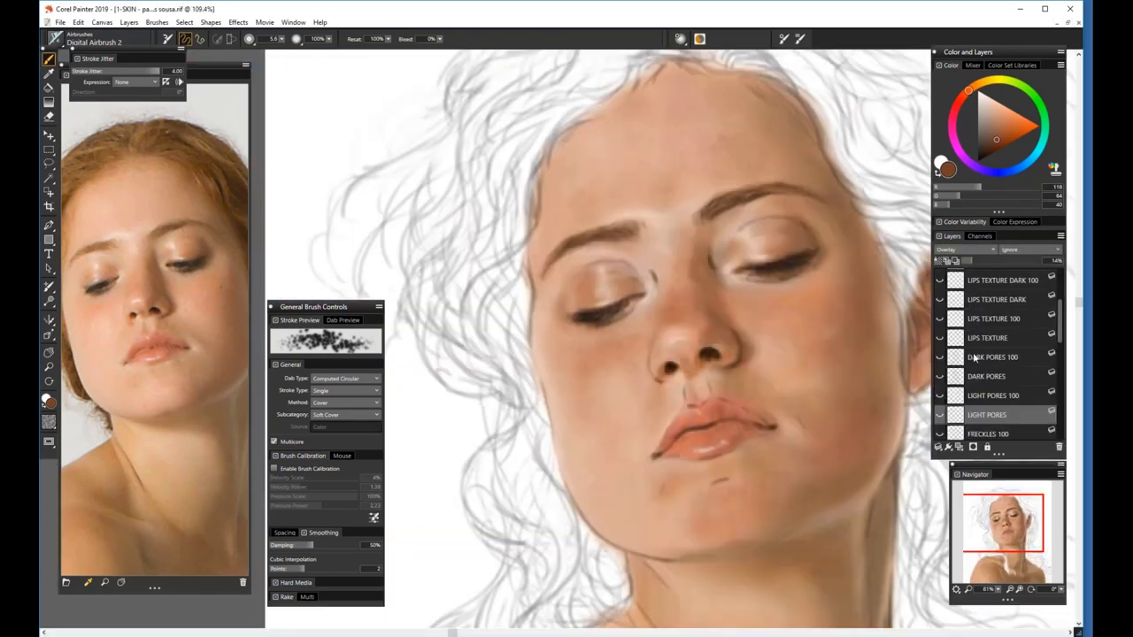
Compare the face with and without the LIGHT PORES 100 layer, leaving it hidden and the subtler LIGHT PORES layer visible
left_click(977, 400)
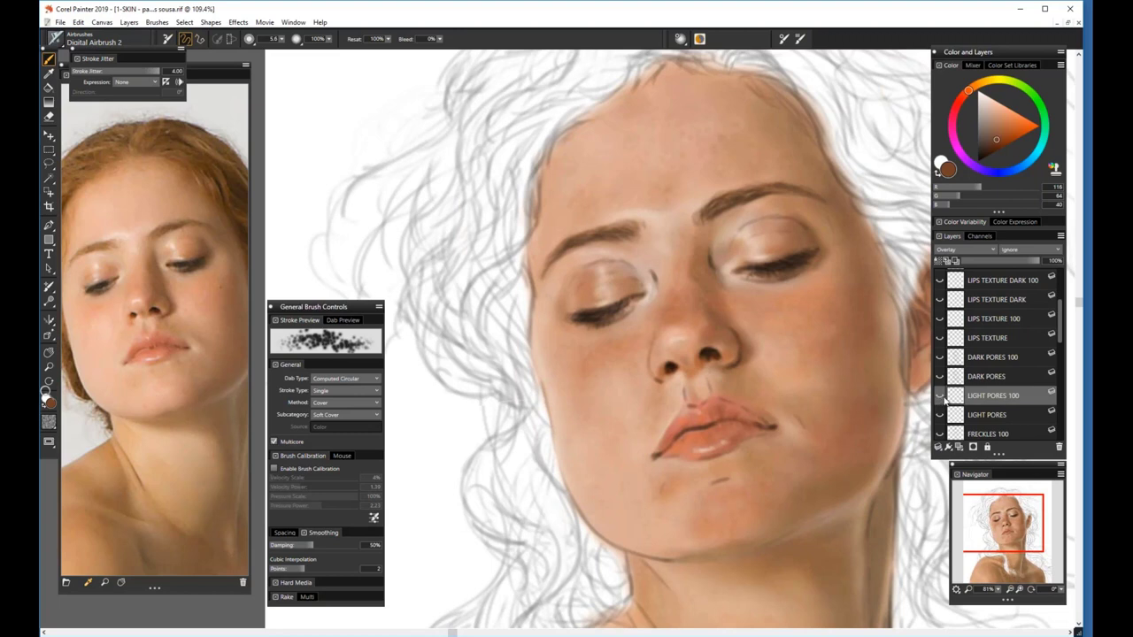
left_click(941, 397)
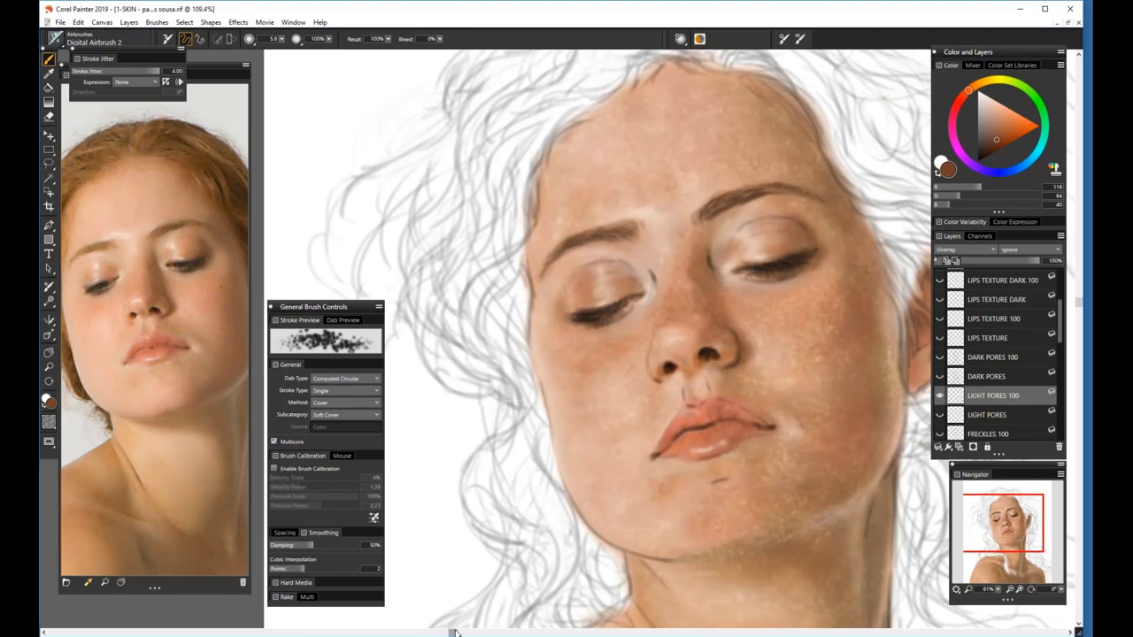
left_click_drag(453, 632, 475, 632)
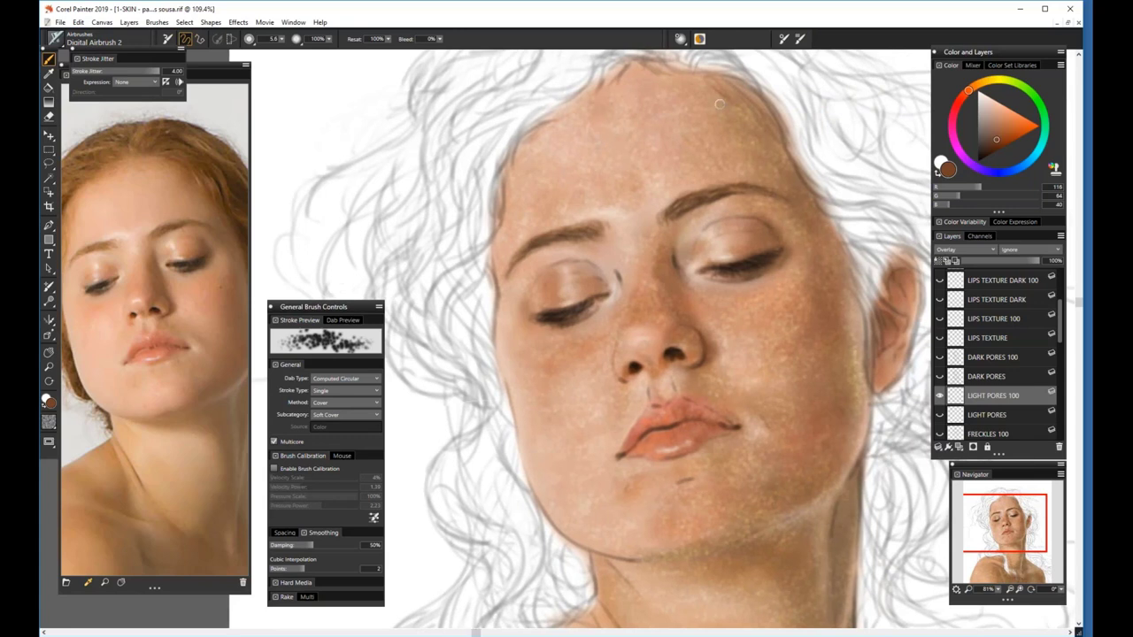
left_click(940, 397)
left_click(940, 396)
left_click(940, 415)
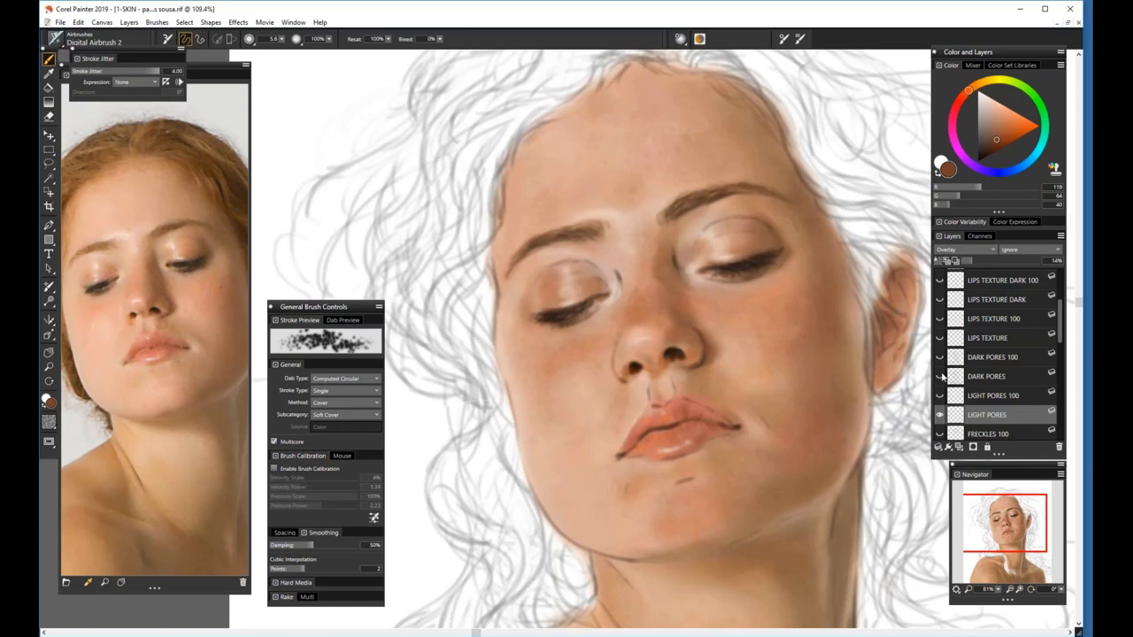
left_click(940, 396)
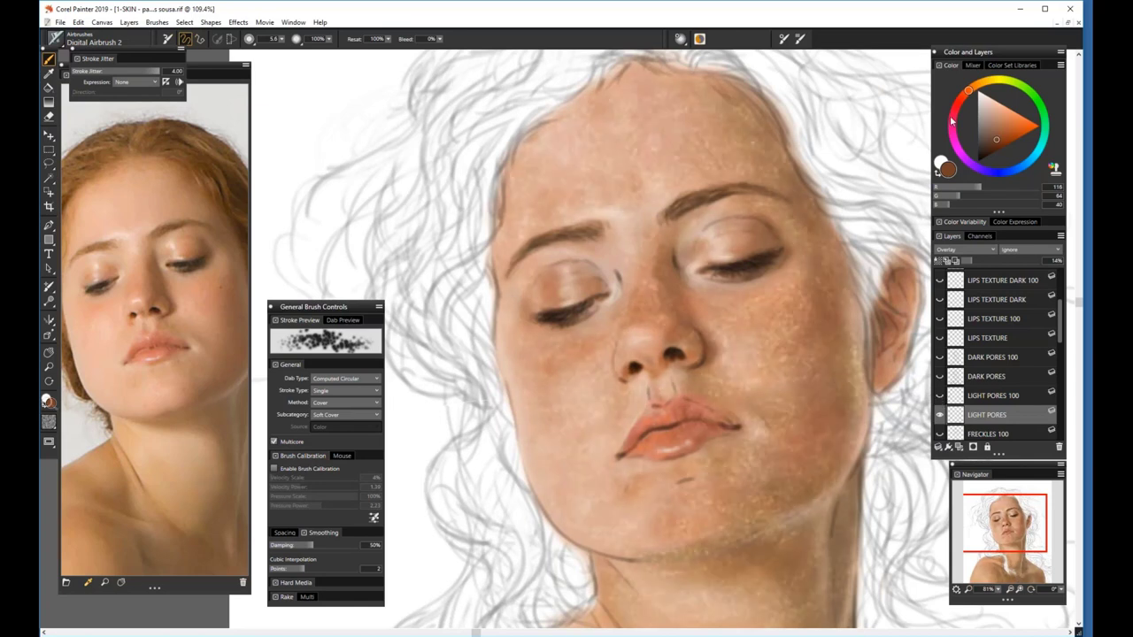
left_click(942, 396)
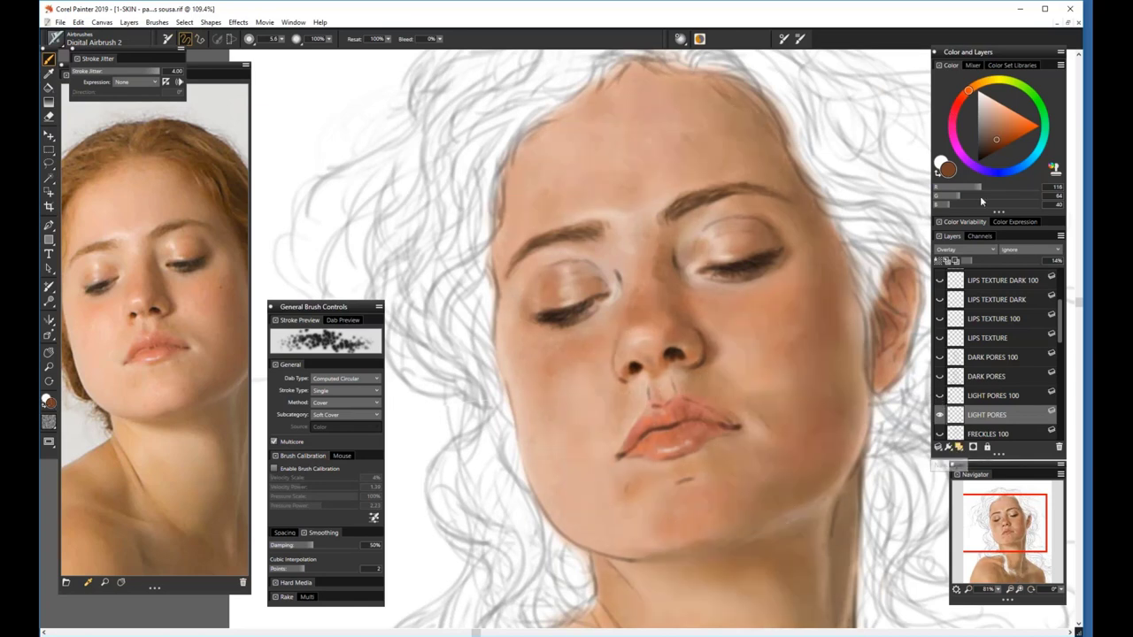
On a new layer, try scattering pale peach pore dots over the forehead with the jittered airbrush at sizes 3.1 and 2.7
left_click(972, 447)
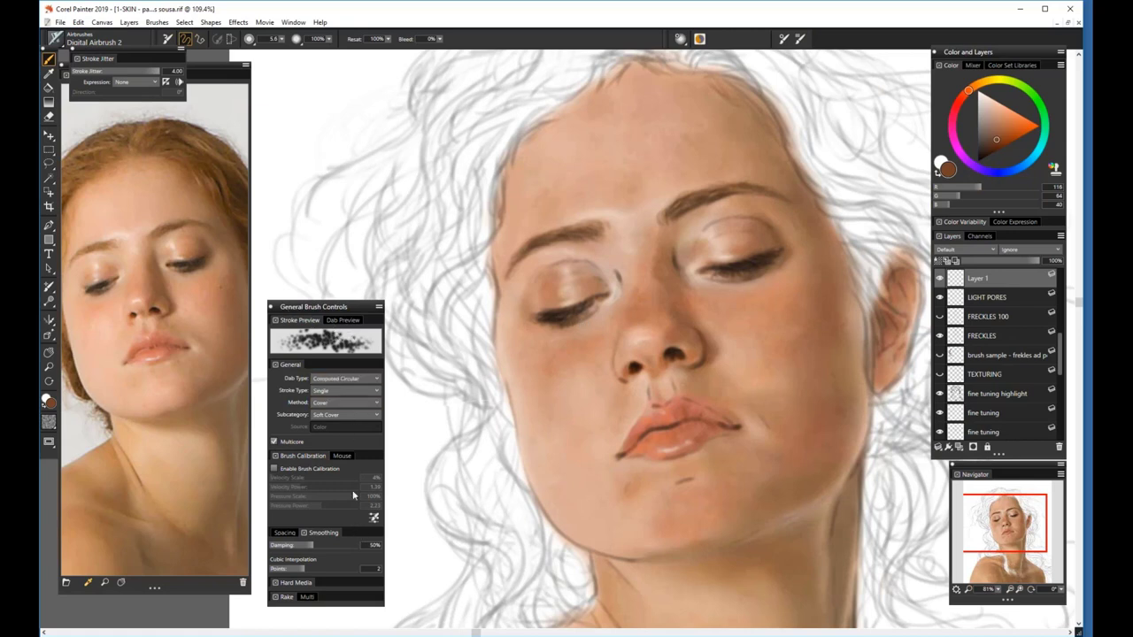
left_click(989, 106)
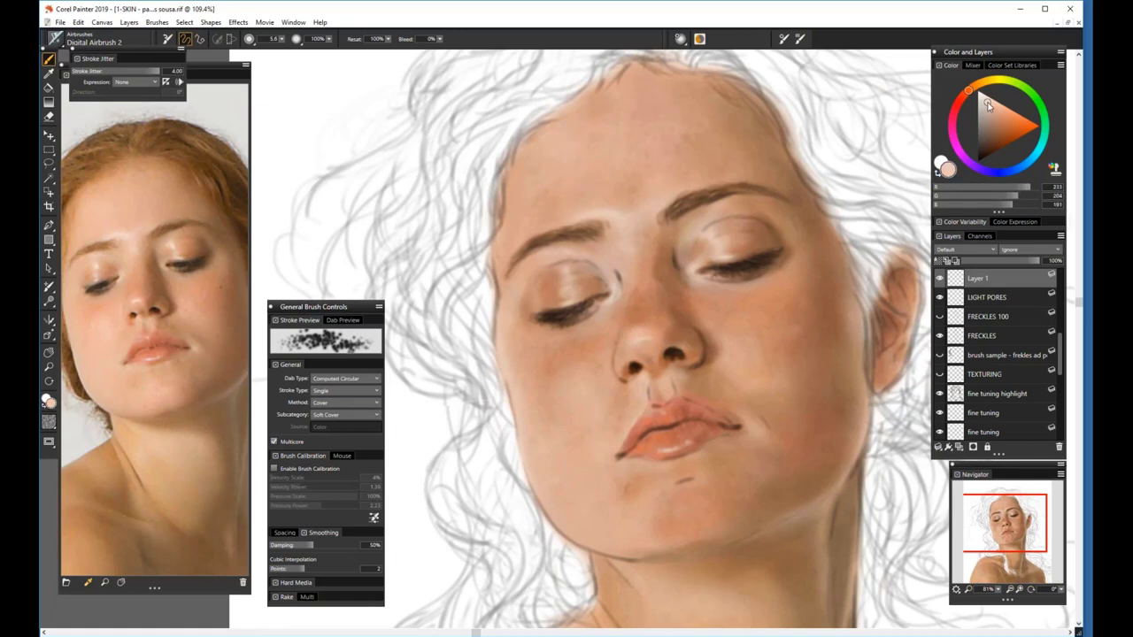
left_click_drag(990, 107, 987, 102)
left_click_drag(281, 40, 272, 42)
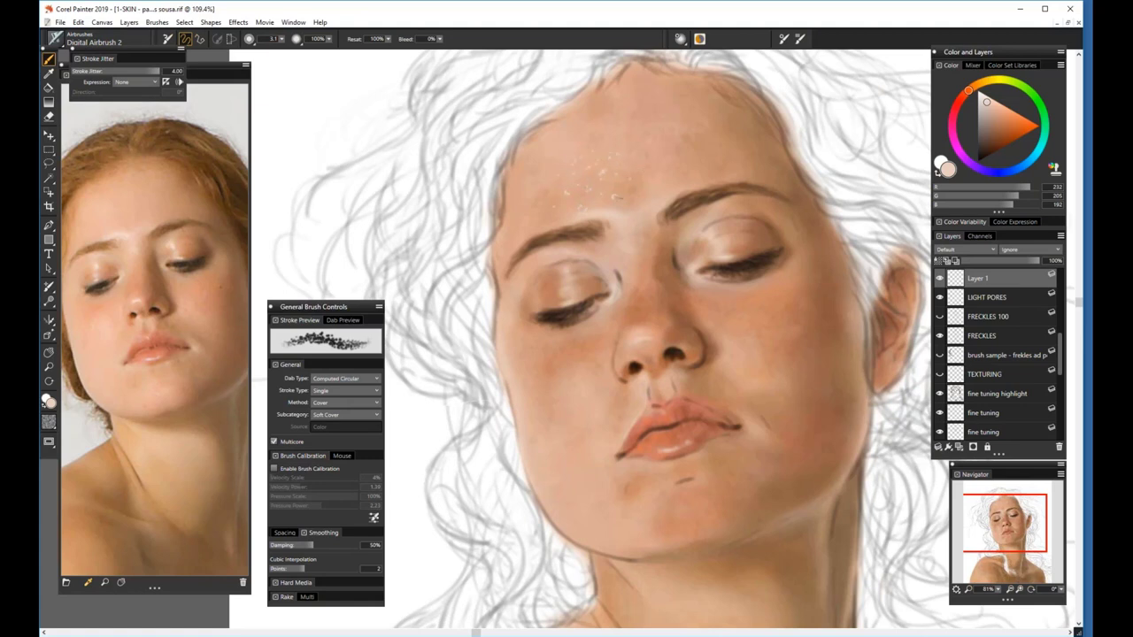
left_click_drag(632, 168, 624, 186)
left_click(662, 165)
left_click_drag(584, 141, 630, 101)
left_click(668, 99)
left_click(638, 115)
left_click(670, 113)
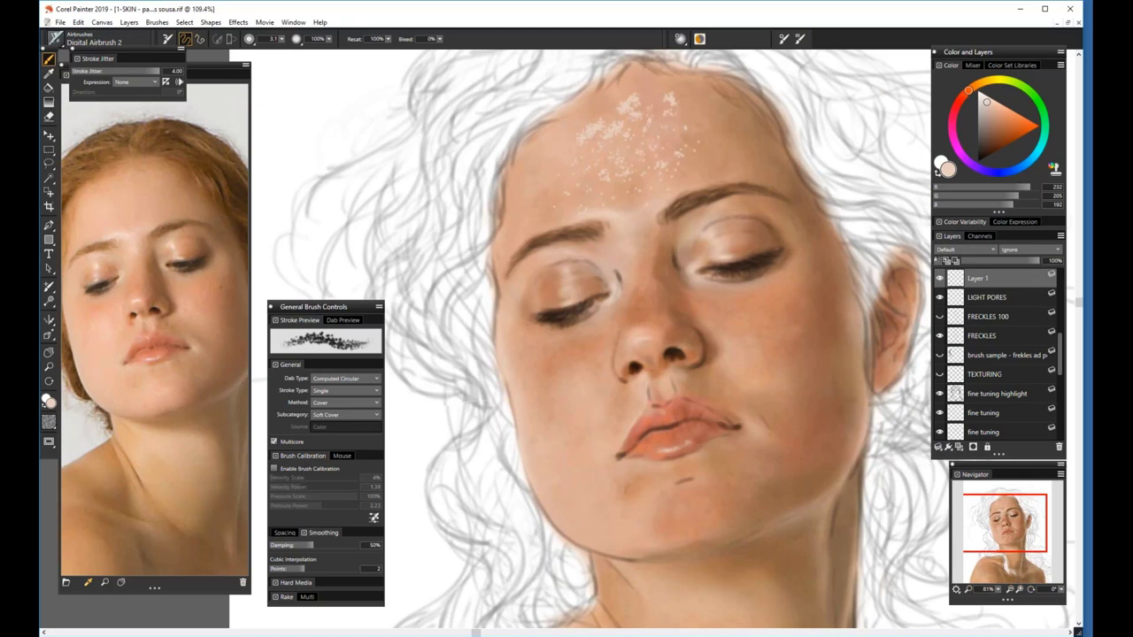
key("bracketleft")
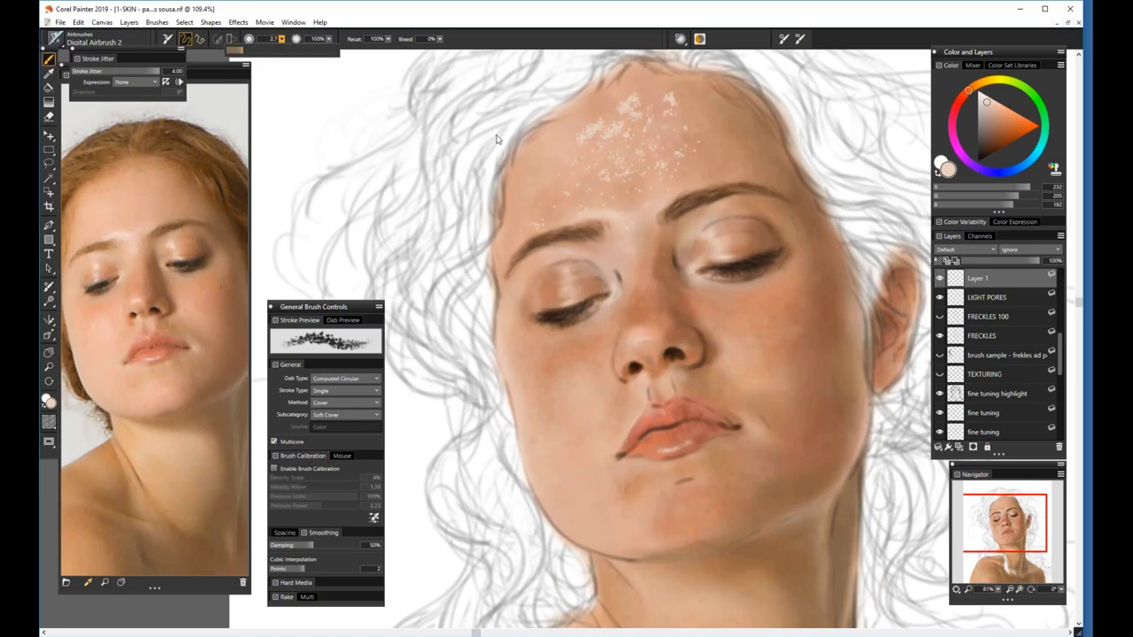
left_click(545, 194)
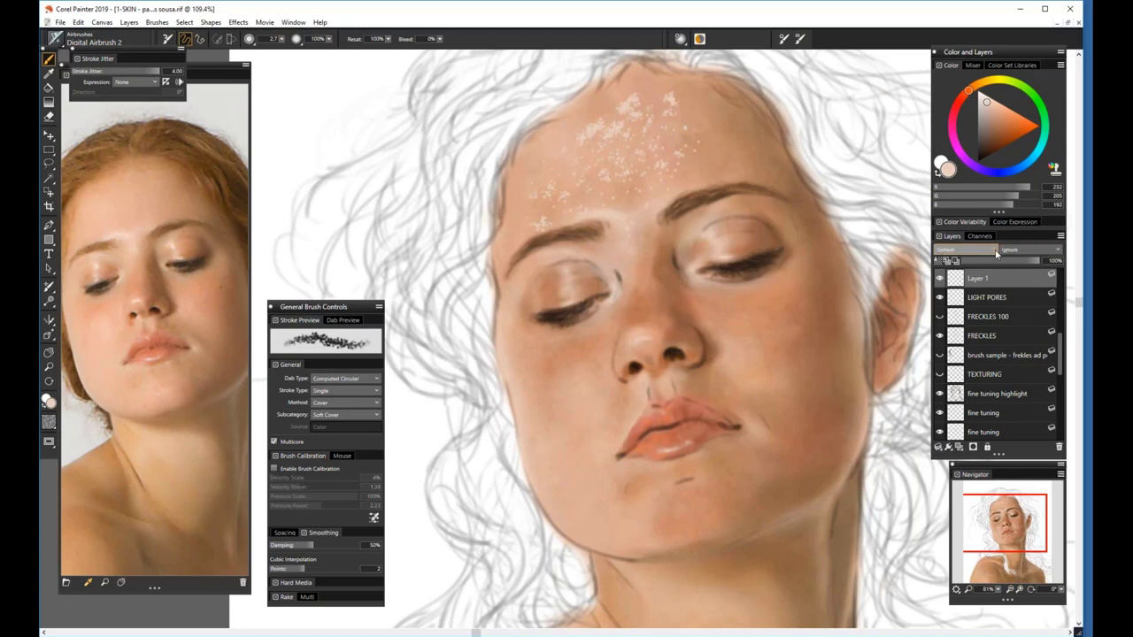
Try the pale dot test layer in Overlay mode at about 20% opacity, and delete that layer
left_click(965, 249)
left_click(957, 375)
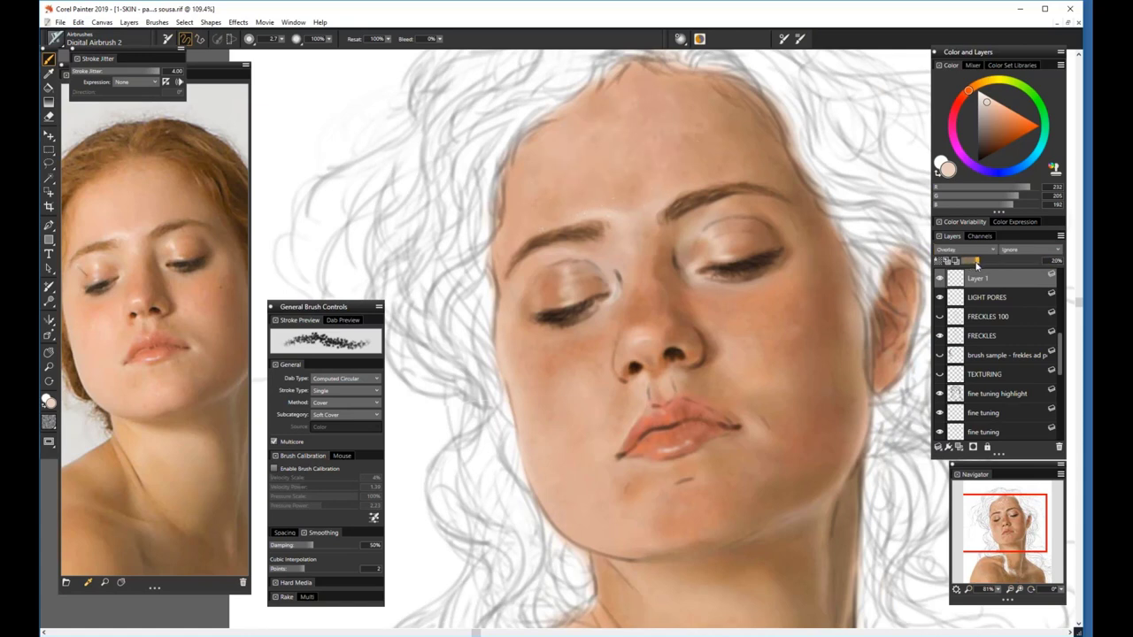
mouse_move(977, 264)
left_mouse_down()
mouse_move(1018, 264)
mouse_move(977, 264)
left_mouse_up()
left_click_drag(979, 263, 971, 265)
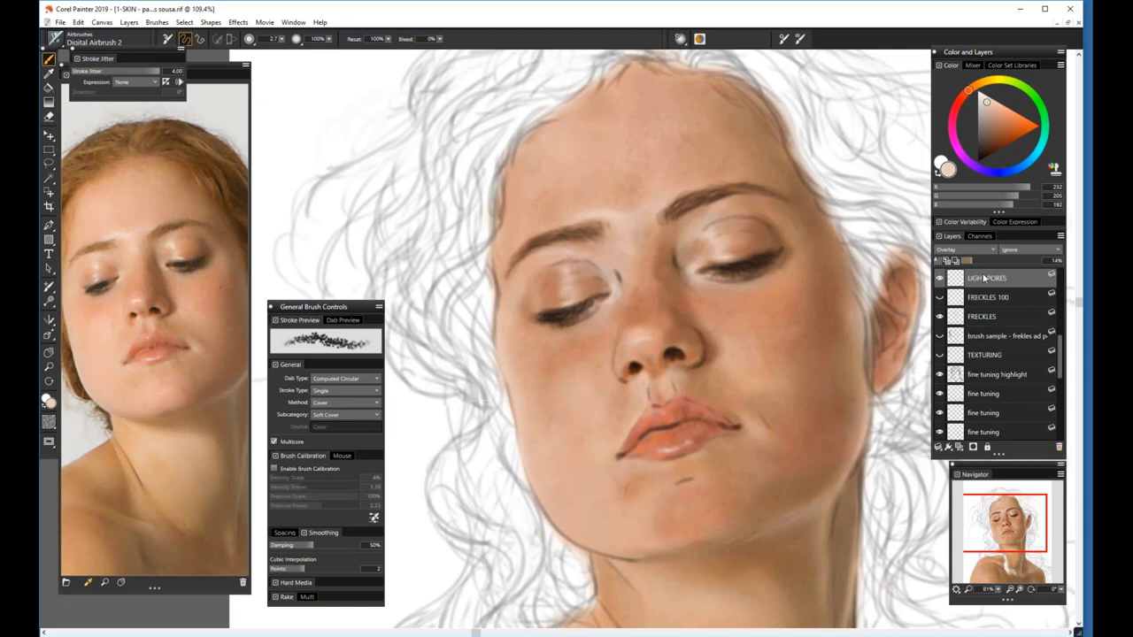
Toggle the DARK PORES layer to compare its effect on the skin, and leave it visible
left_click(1034, 298)
scroll(1062, 352, "down", 1)
scroll(1061, 352, "up", 4)
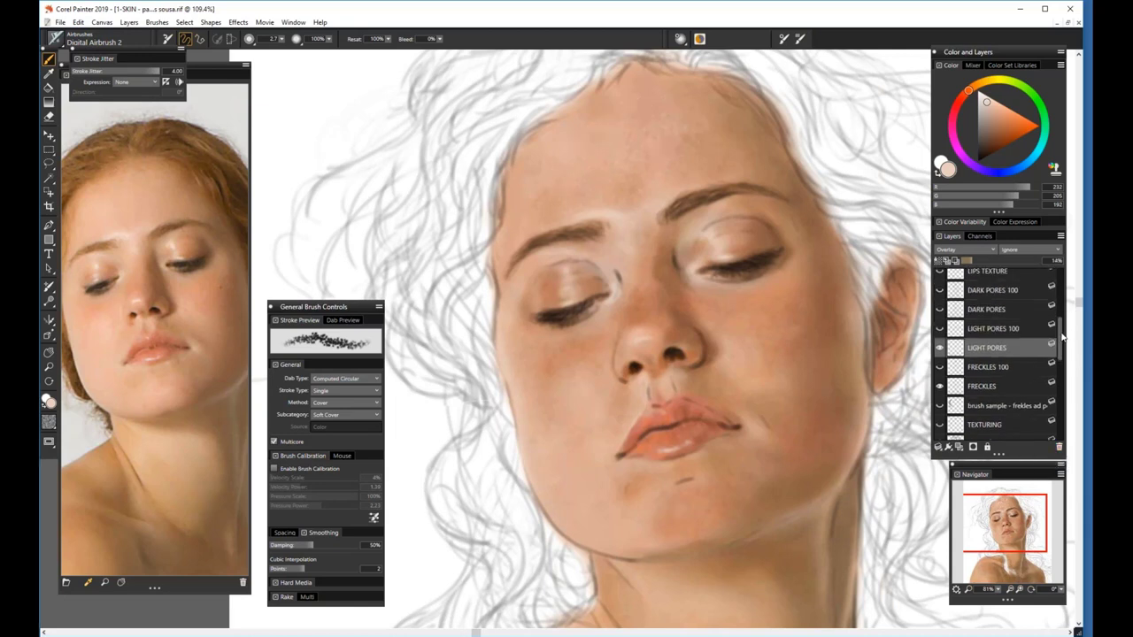
left_click(938, 356)
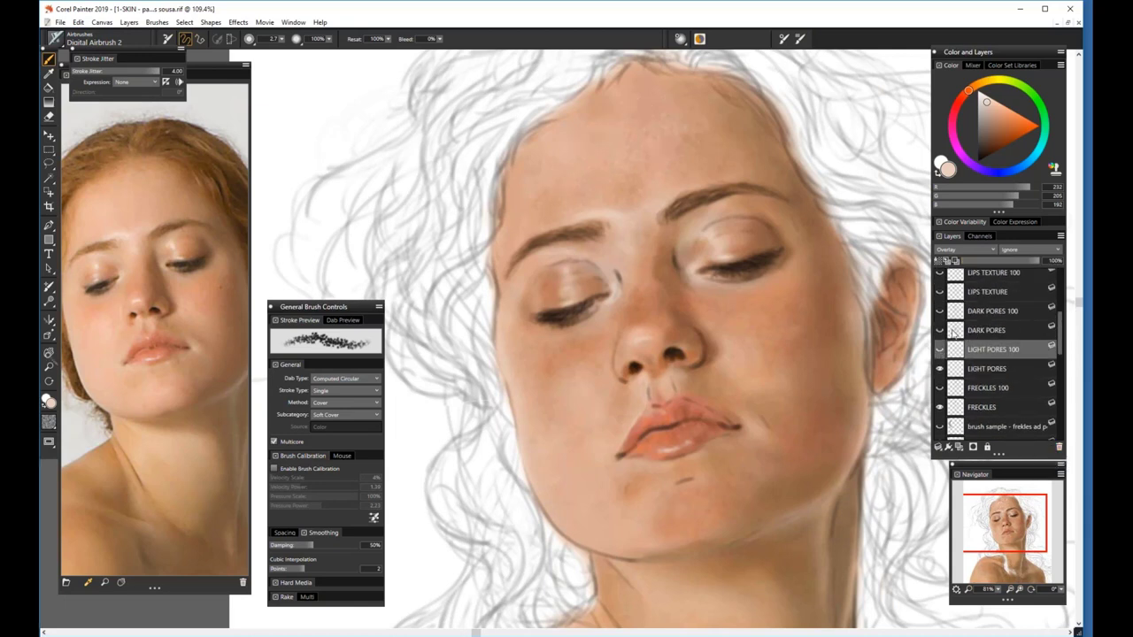
left_click(938, 335)
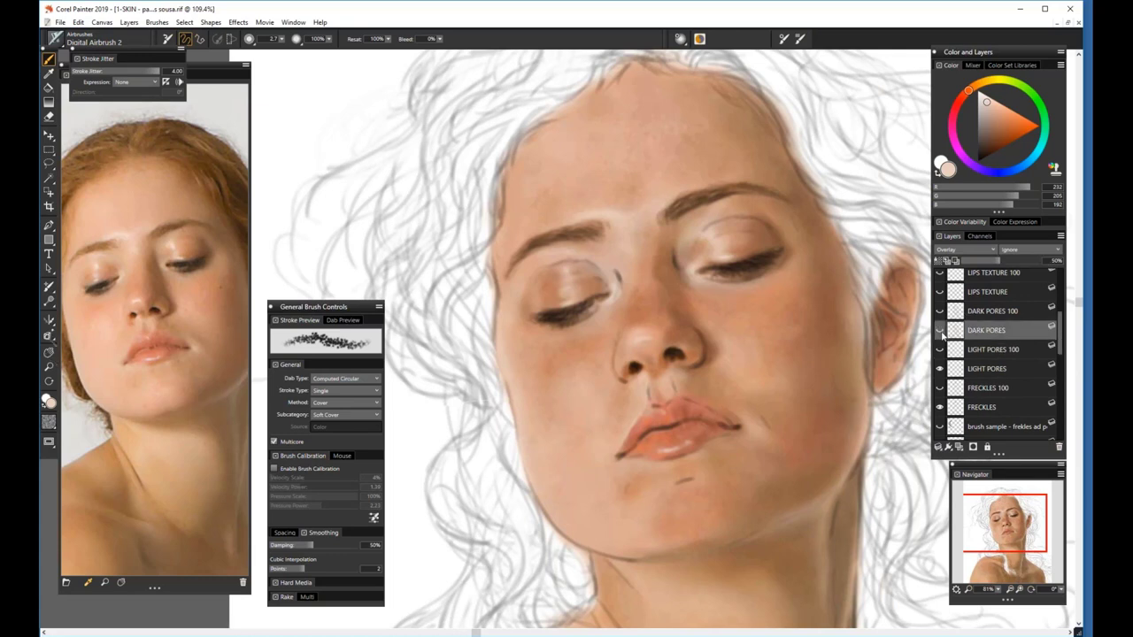
left_click(939, 331)
left_click(938, 331)
left_click(940, 332)
Preview the full-strength DARK PORES 100 layer over the face and hide it again
left_click(965, 314)
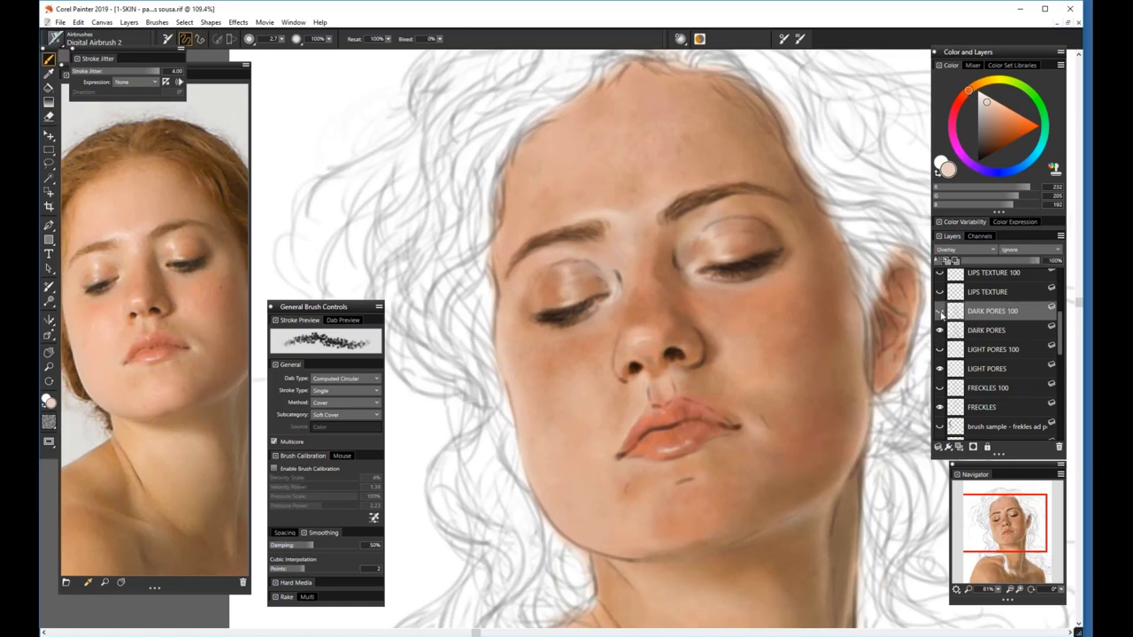
left_click(940, 311)
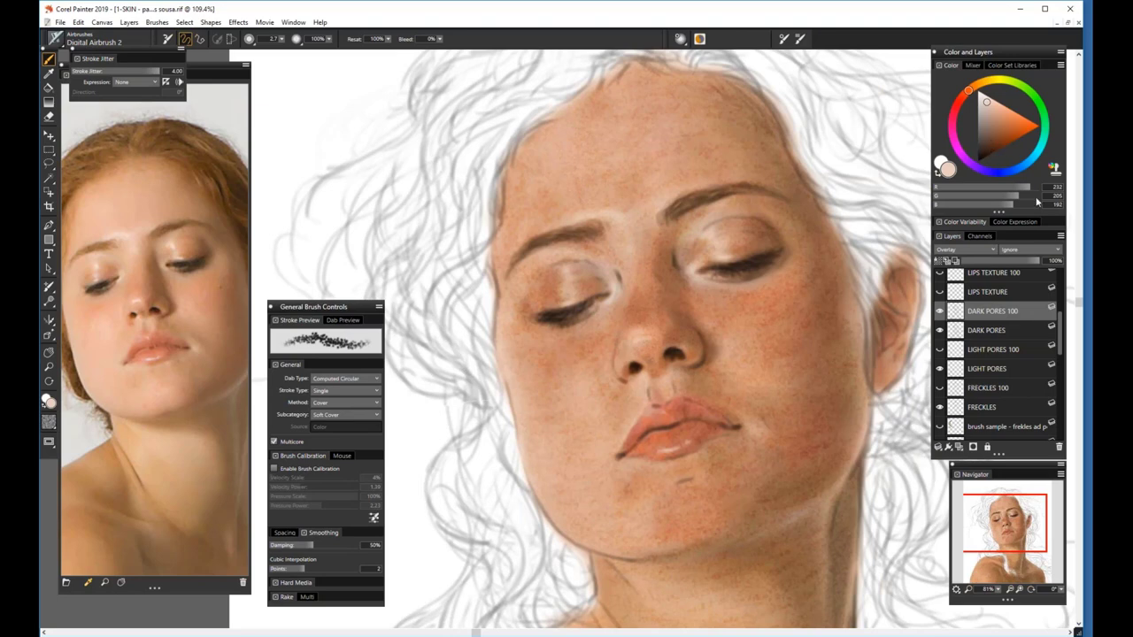
left_click(939, 309)
left_click(942, 310)
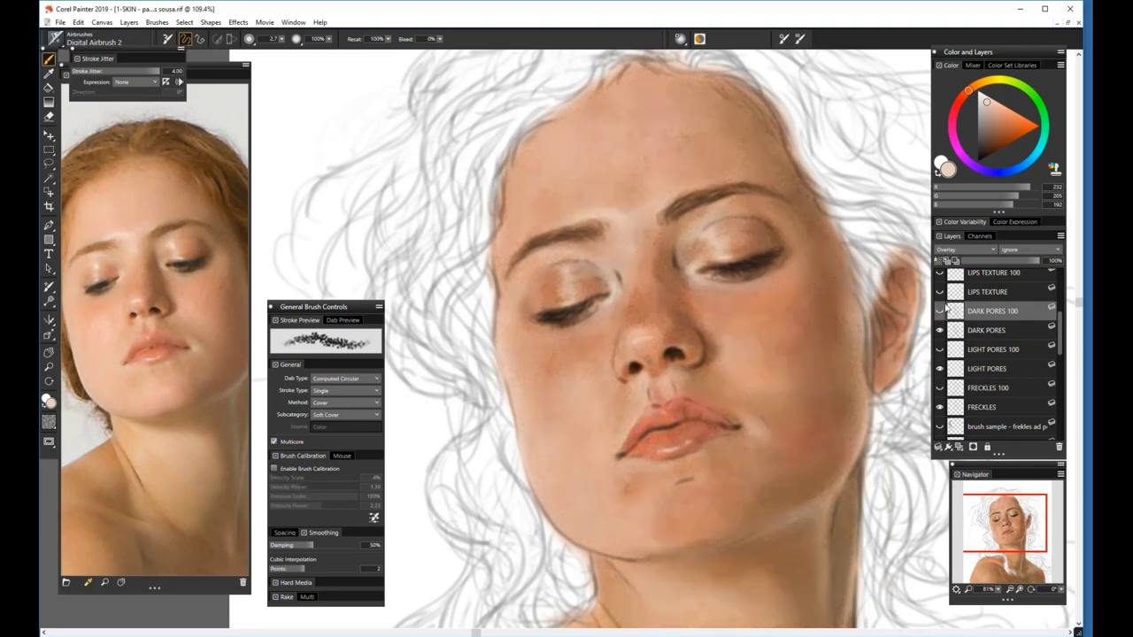
Fade the drawing layer to about 18% opacity and hide it, so the painted skin shows across the whole figure without the sketch
left_click(998, 591)
left_click_drag(997, 593, 1003, 569)
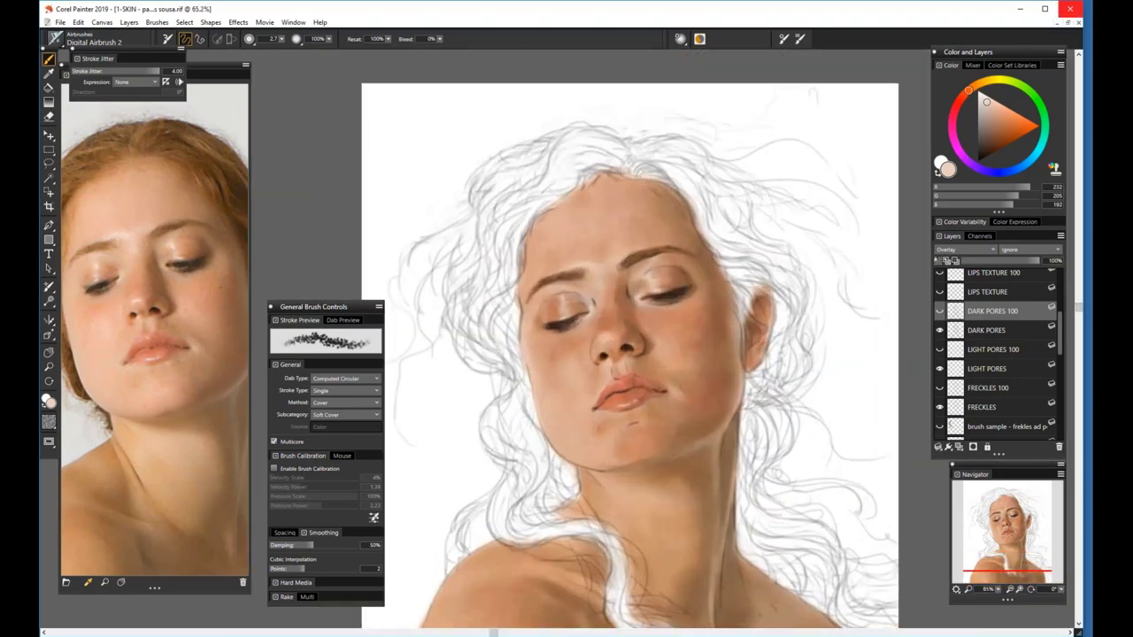
left_click(1045, 8)
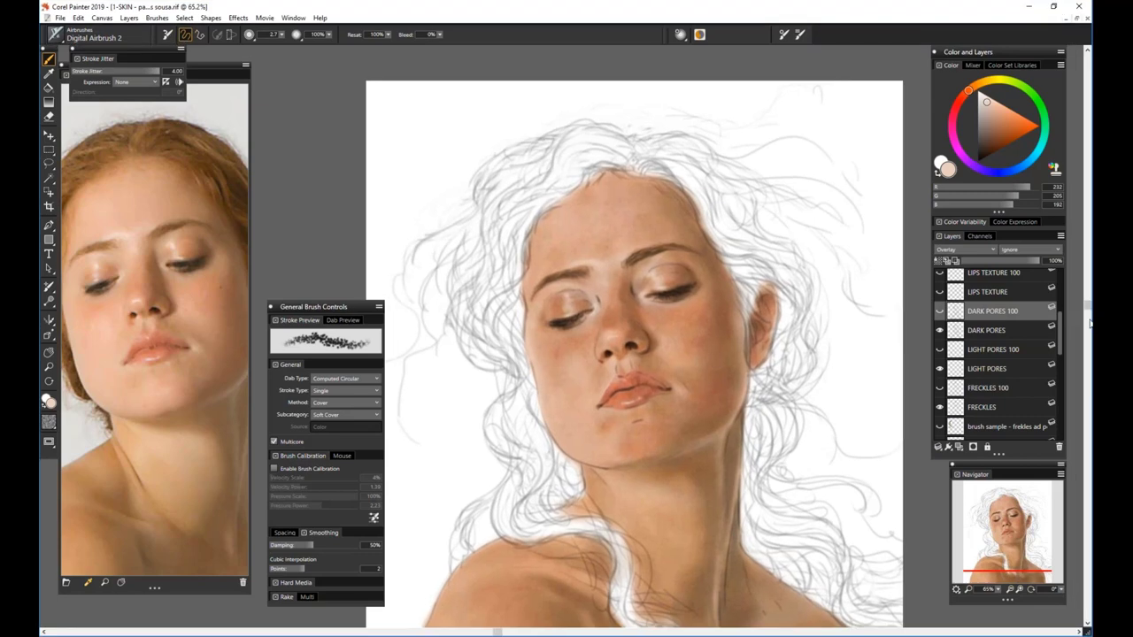
left_click_drag(1089, 350, 1059, 276)
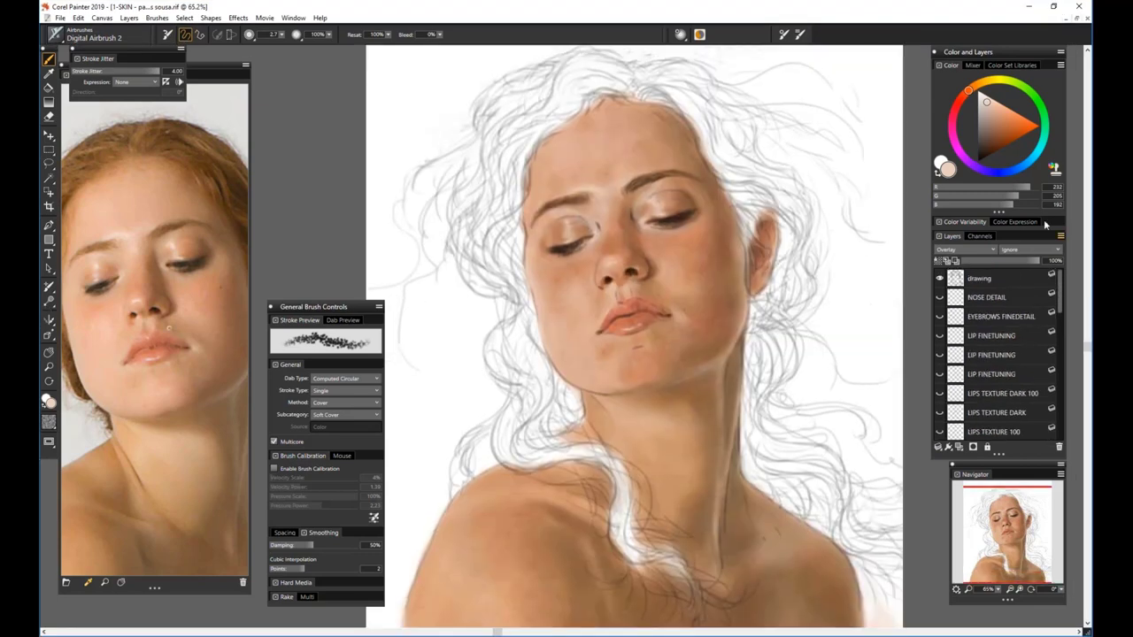
left_click(987, 280)
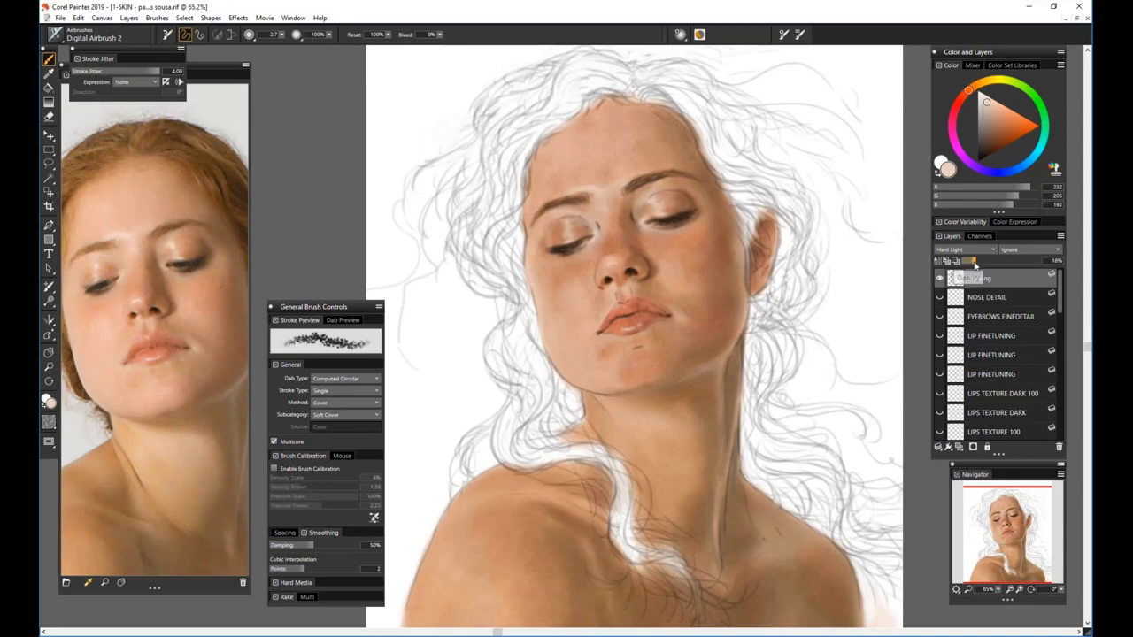
left_click_drag(974, 264, 969, 263)
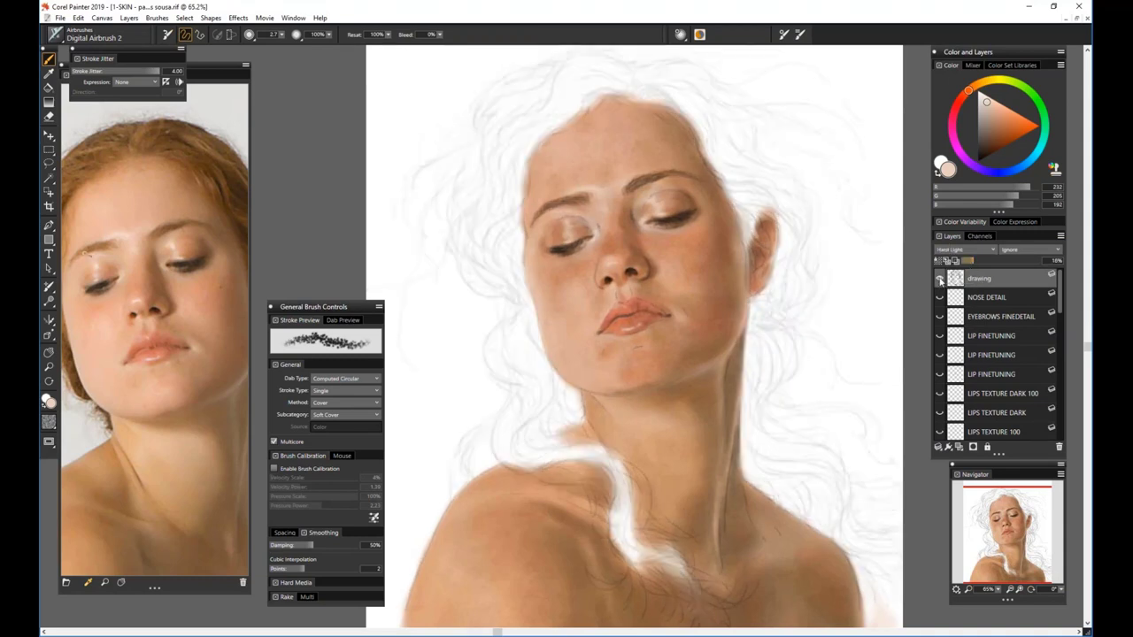
left_click(940, 280)
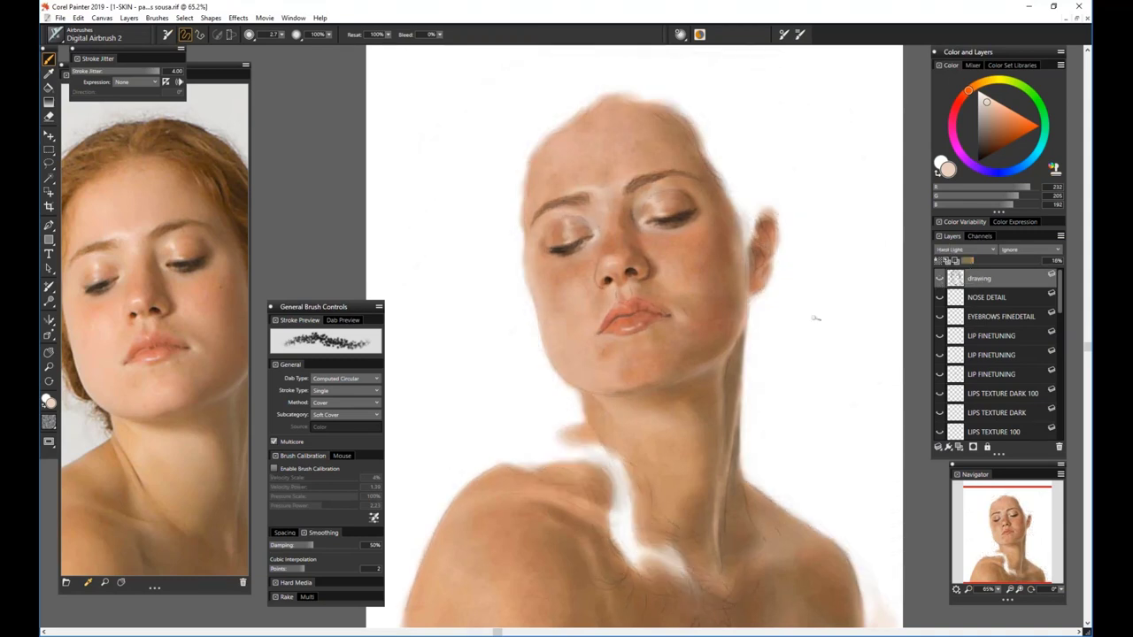
left_click_drag(1001, 598, 1005, 601)
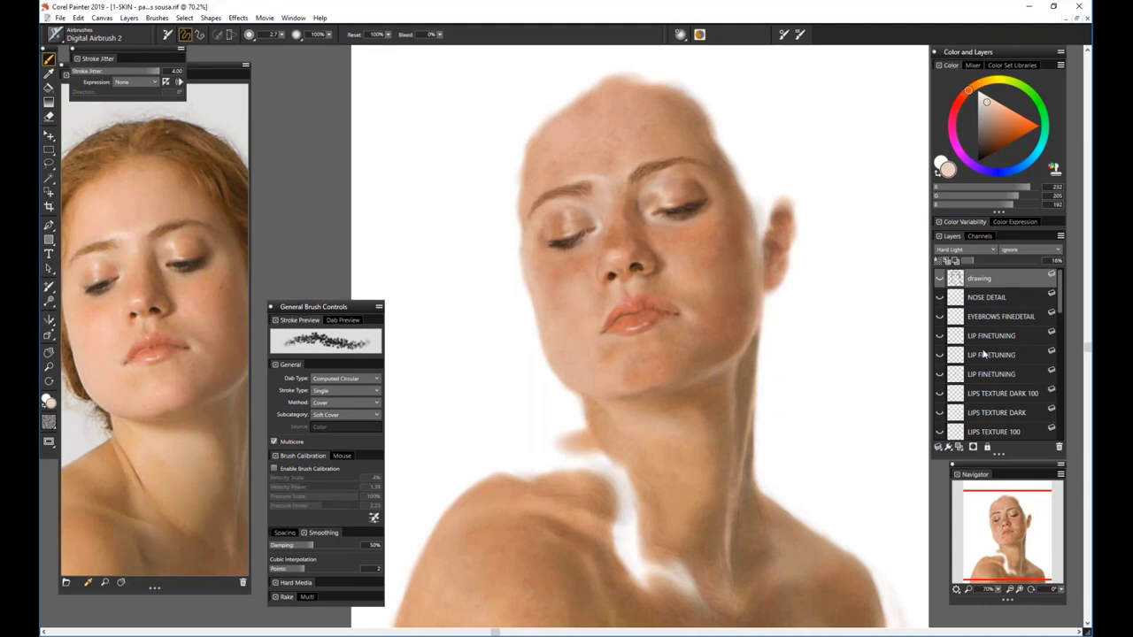
Show the LIPS TEXTURE layer and preview the full-strength LIPS TEXTURE 100 layer over the mouth at about 113% zoom
mouse_move(1058, 307)
left_mouse_down()
mouse_move(1066, 334)
mouse_move(1065, 322)
left_mouse_up()
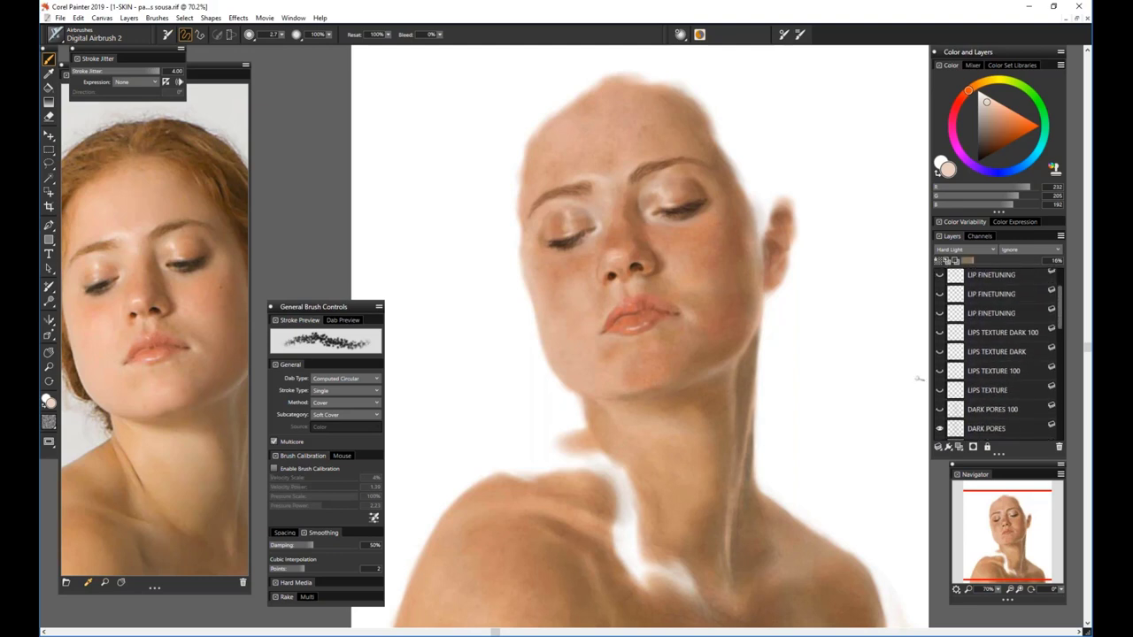
left_click(940, 390)
left_click(963, 372)
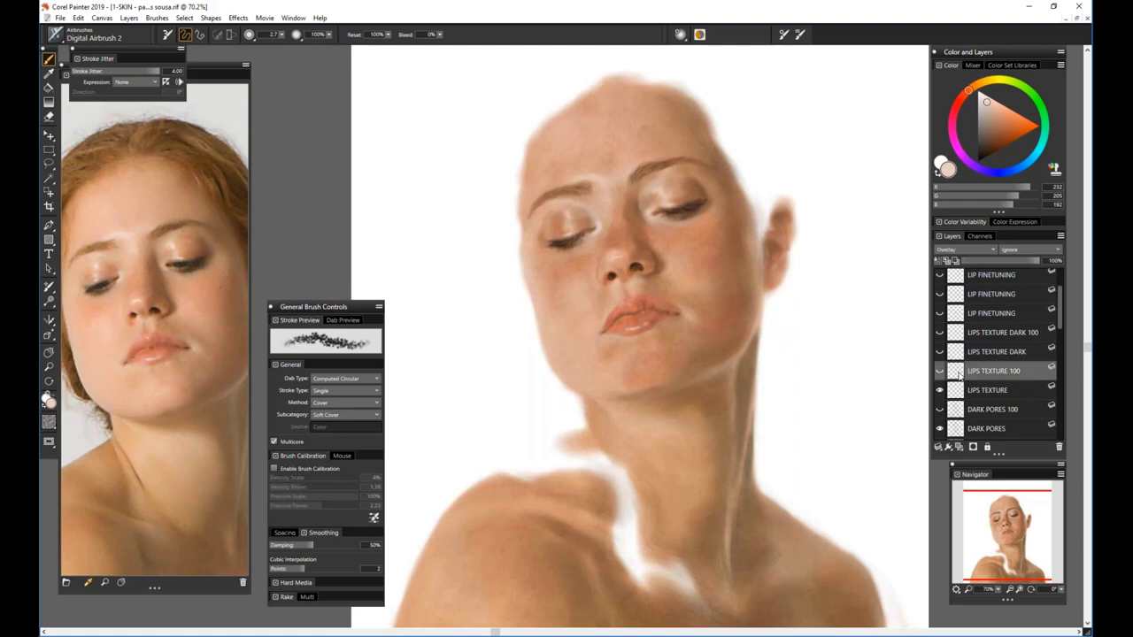
left_click(940, 372)
left_click(998, 590)
left_click_drag(999, 593, 1009, 593)
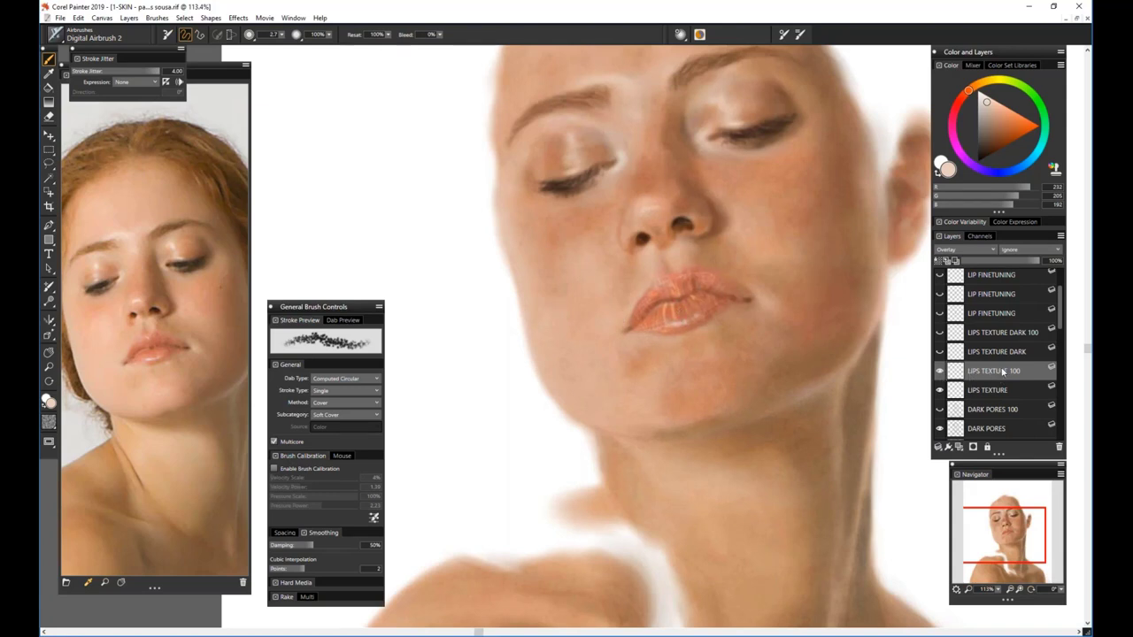
Preview the LIPS TEXTURE DARK 100 layer, hide both full-strength lip texture layers, and show the LIPS TEXTURE DARK layer
left_click(940, 333)
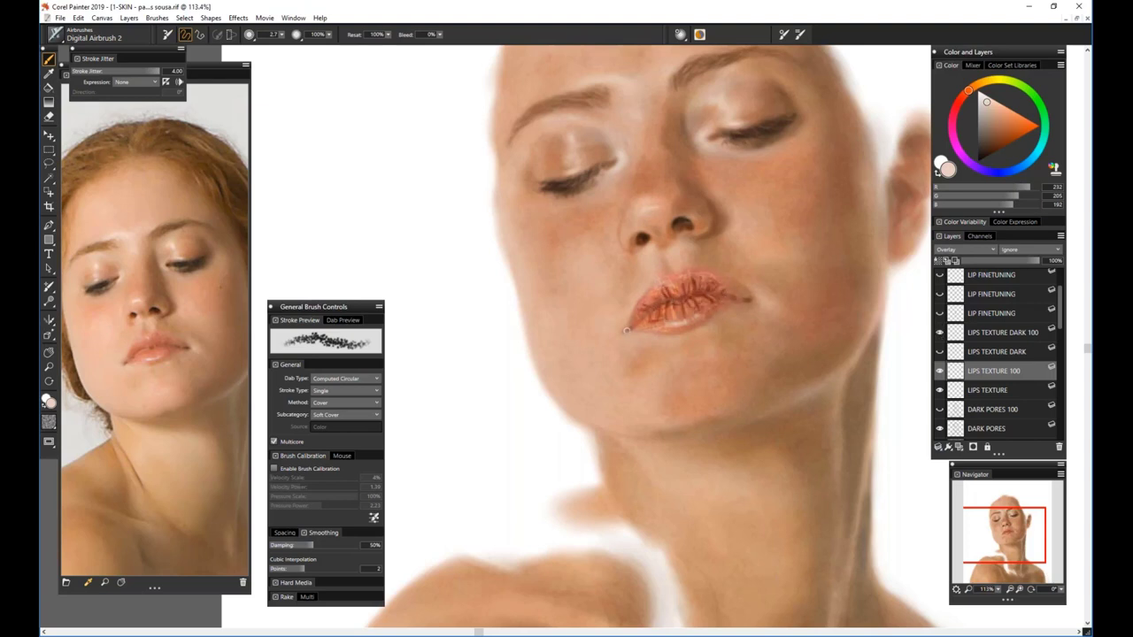
left_click(940, 332)
left_click(940, 352)
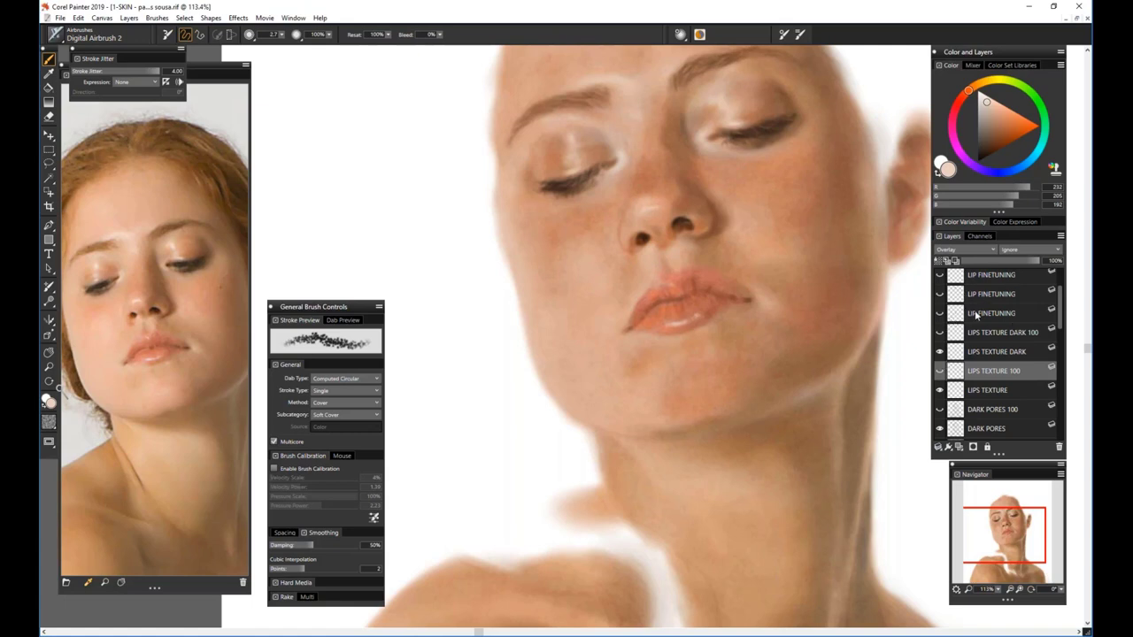
Select the LIP FINETUNING layer directly above LIPS TEXTURE DARK 100, with the whole face in view
scroll(1056, 312, "up", 2)
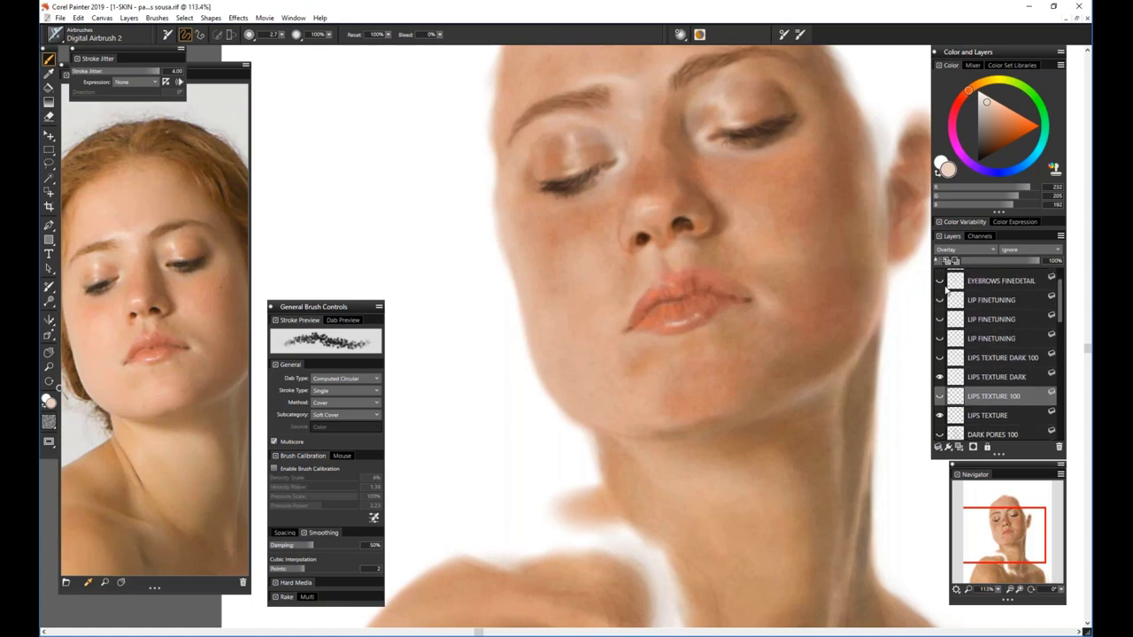
left_click_drag(999, 591, 987, 592)
left_click(979, 338)
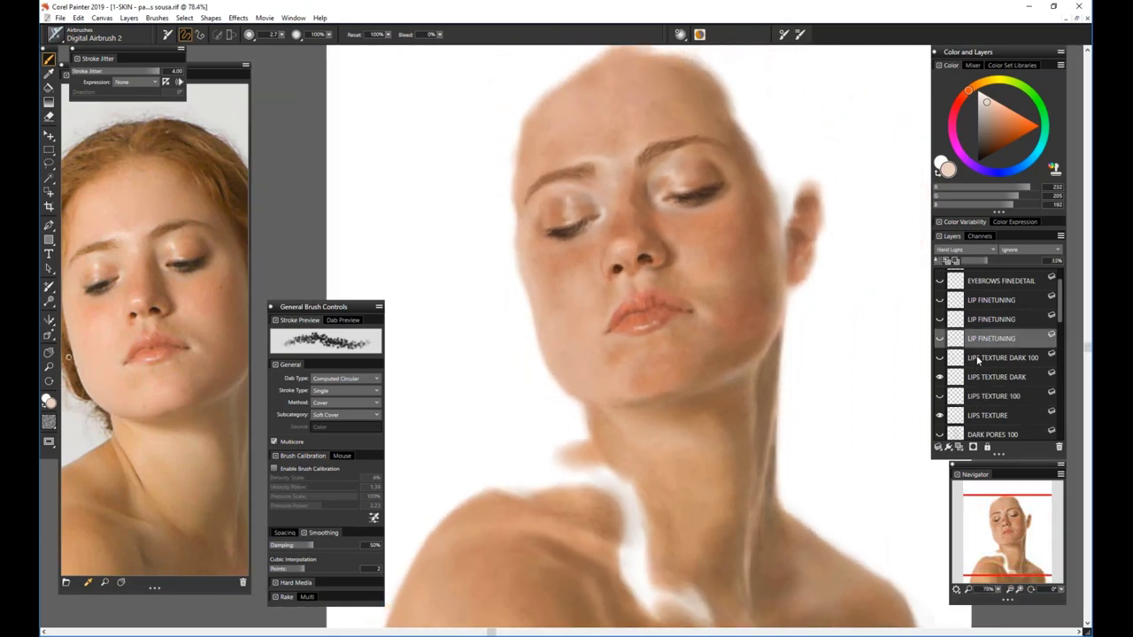
Make all three LIP FINETUNING layers visible
left_click(978, 359)
left_click(968, 339)
left_click(939, 338)
left_click(941, 320)
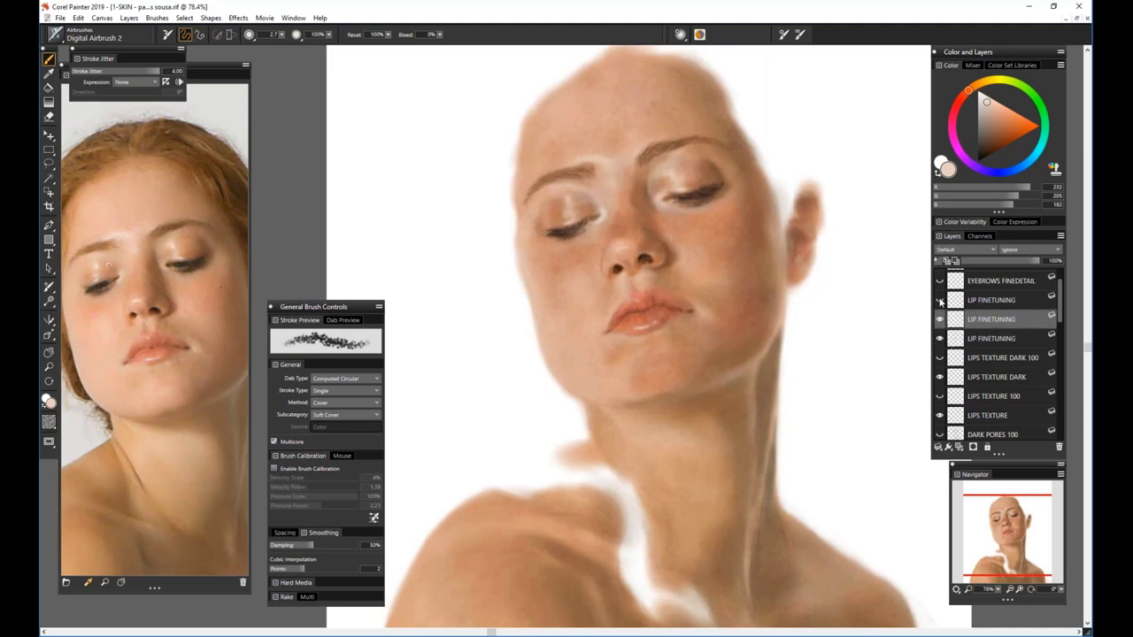
left_click(939, 300)
Make the EYEBROWS FINEDETAIL and NOSE DETAIL layers visible
left_click_drag(1063, 305, 1040, 280)
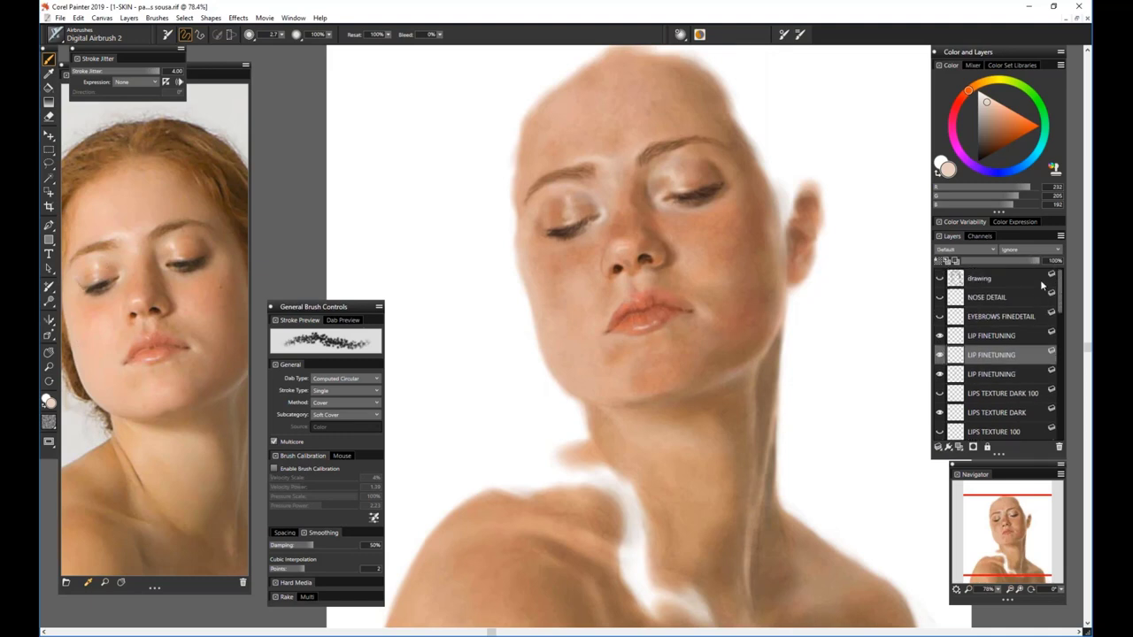
left_click(940, 298)
left_click(940, 299)
left_click(941, 298)
Add a layer above the selected LIP FINETUNING layer and paint a black scattered test stroke with the brush size at 14.8
mouse_move(1089, 351)
left_mouse_down()
mouse_move(1089, 394)
mouse_move(1089, 363)
left_mouse_up()
left_click(996, 589)
left_click_drag(998, 590, 1000, 592)
left_click_drag(1086, 363, 1088, 354)
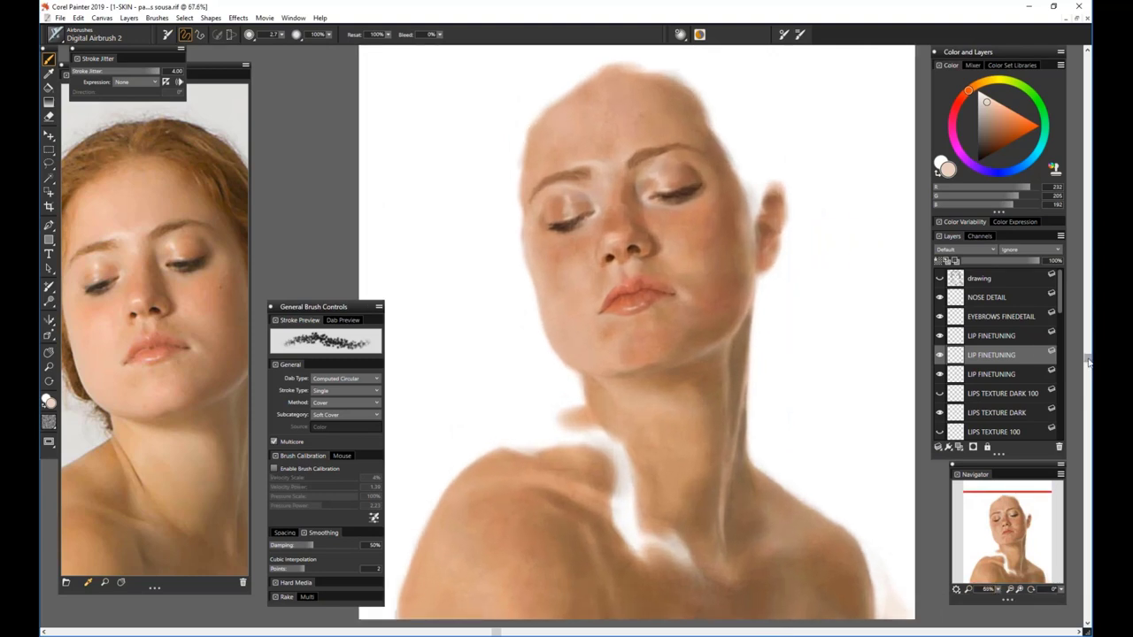
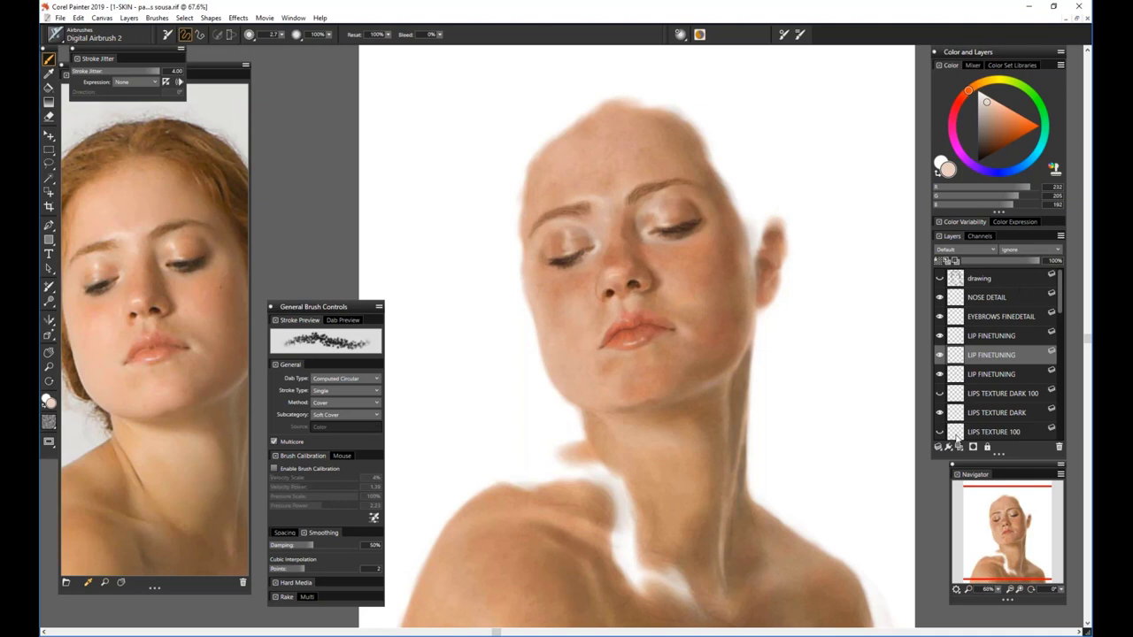
left_click(962, 447)
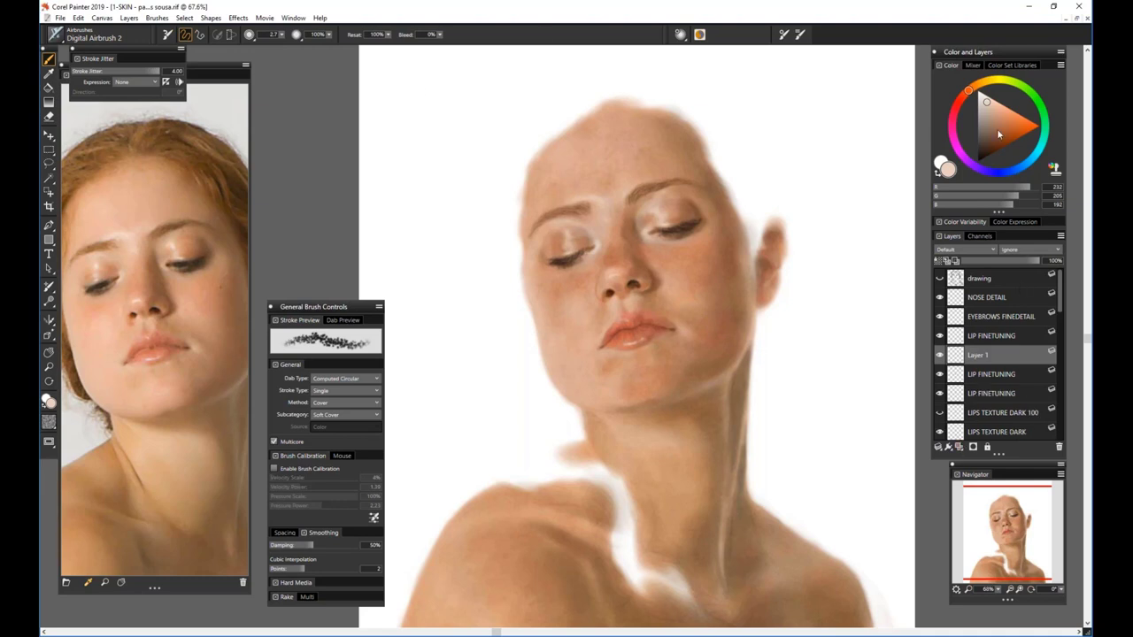
left_click_drag(997, 128, 977, 162)
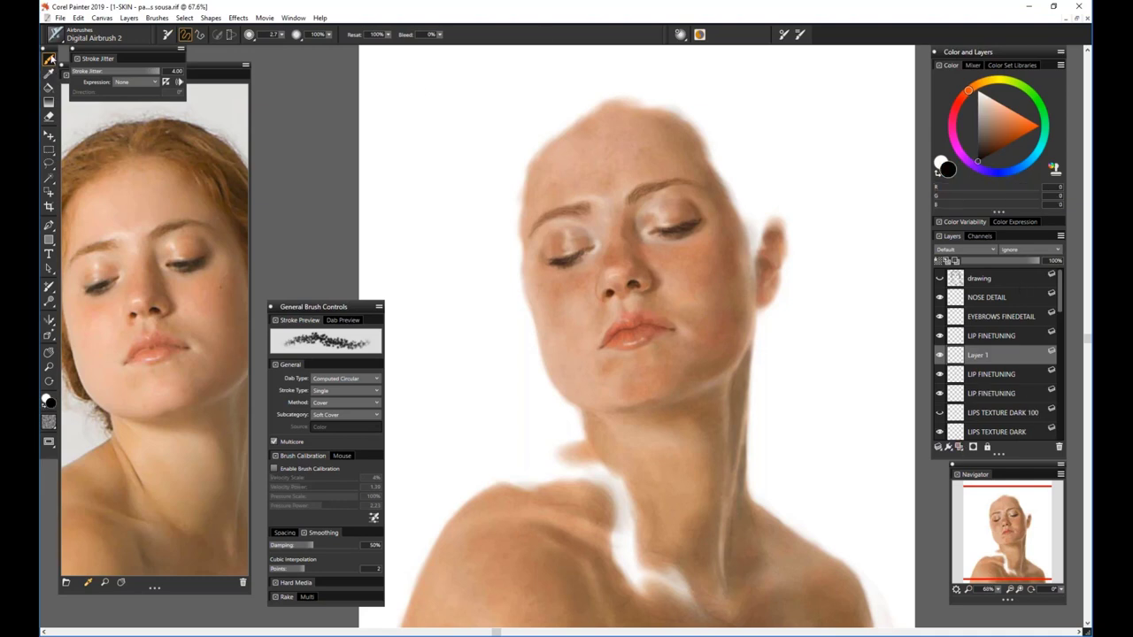
left_click_drag(283, 36, 316, 39)
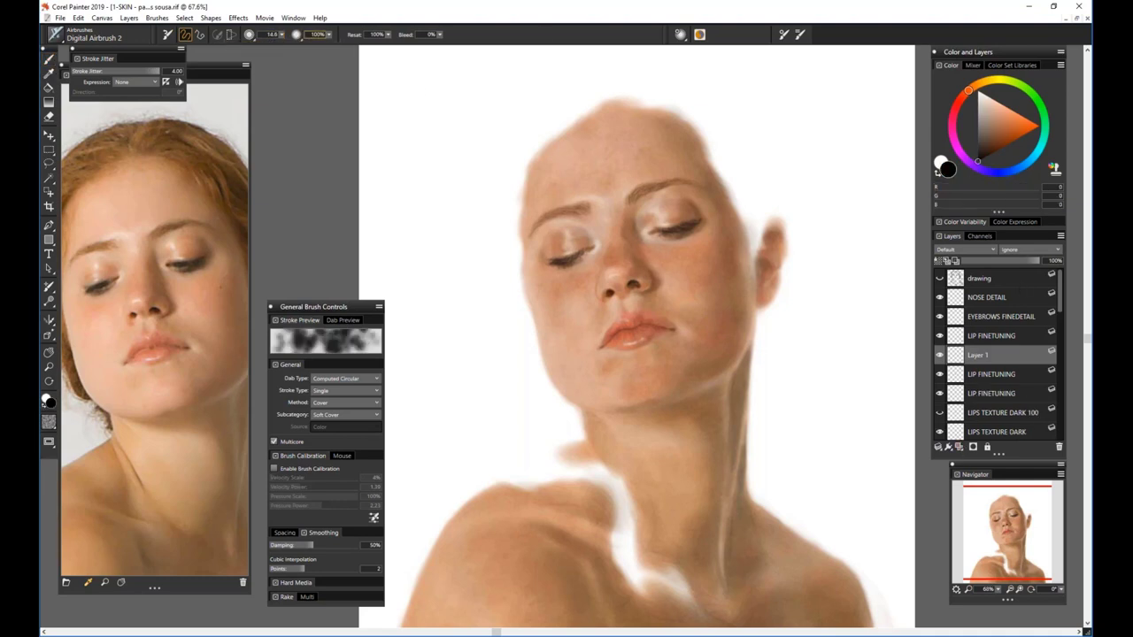
mouse_move(382, 92)
left_mouse_down()
mouse_move(525, 68)
mouse_move(529, 111)
left_mouse_up()
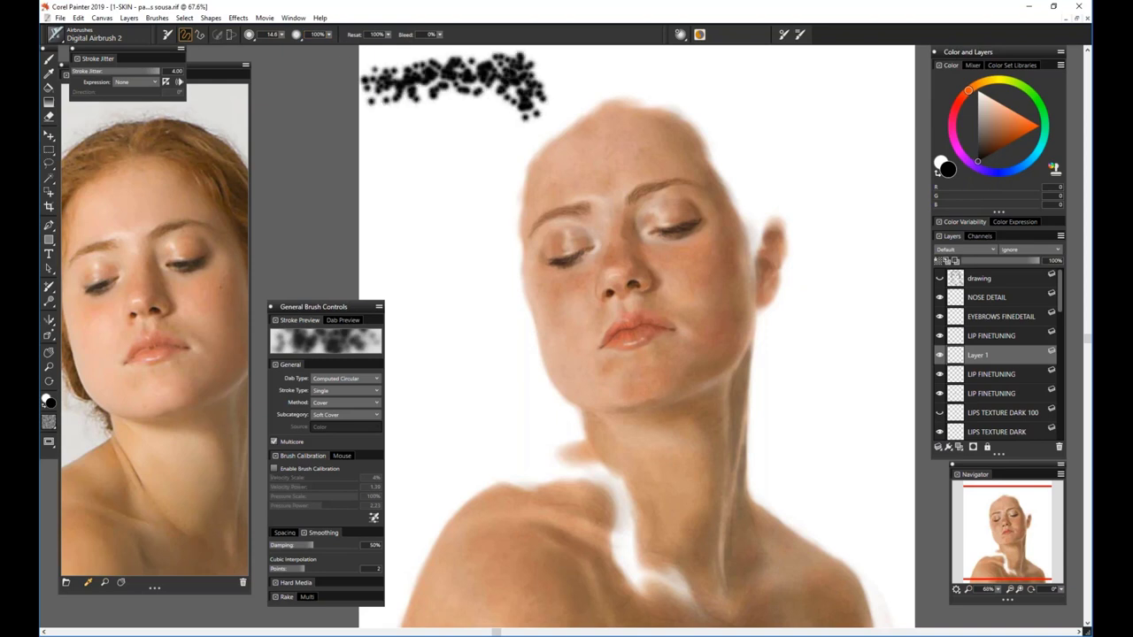
Set the brush's Stroke Jitter to 0
double_click(173, 72)
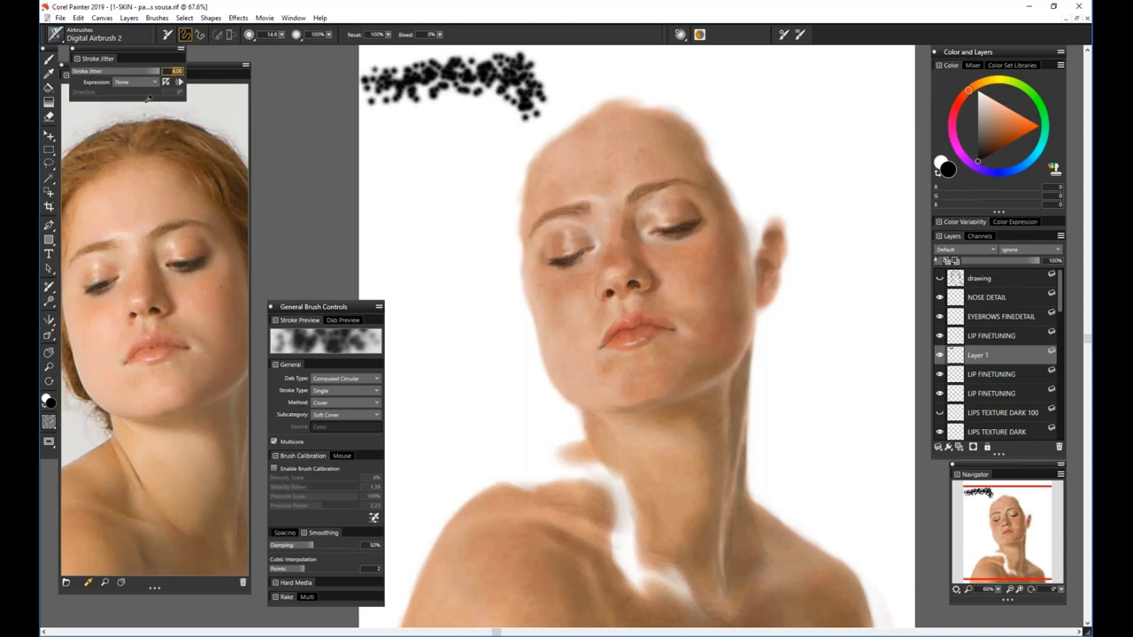
type("0")
key("Return")
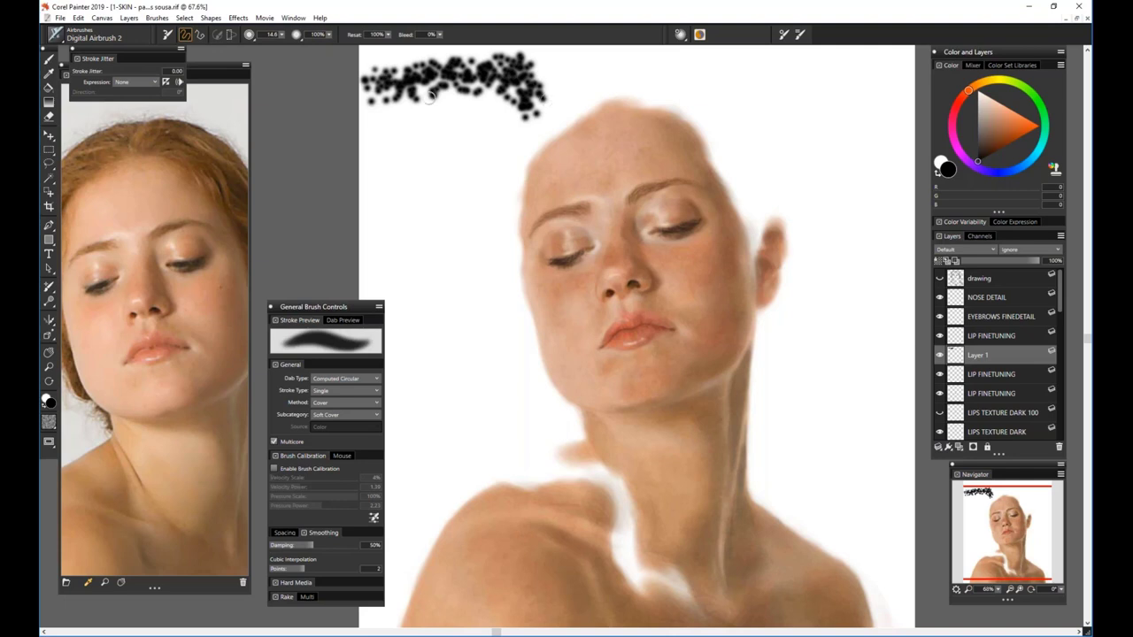
Draw a rectangular frame containing a smiley face and a second, empty frame on the other side of the portrait's face
mouse_move(381, 160)
left_mouse_down()
mouse_move(549, 139)
mouse_move(579, 206)
mouse_move(455, 320)
mouse_move(370, 288)
mouse_move(375, 143)
left_mouse_up()
mouse_move(434, 237)
left_mouse_down()
mouse_move(504, 250)
mouse_move(441, 200)
mouse_move(499, 224)
left_mouse_up()
left_click(472, 217)
left_click(454, 220)
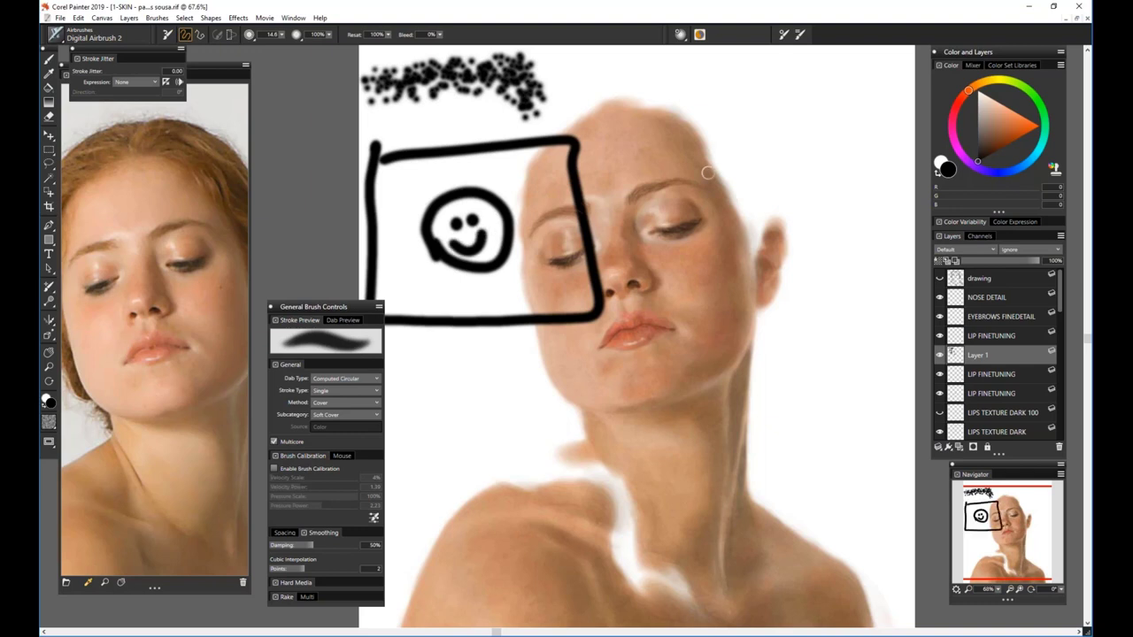
mouse_move(676, 141)
left_mouse_down()
mouse_move(708, 347)
mouse_move(735, 131)
mouse_move(903, 118)
left_mouse_up()
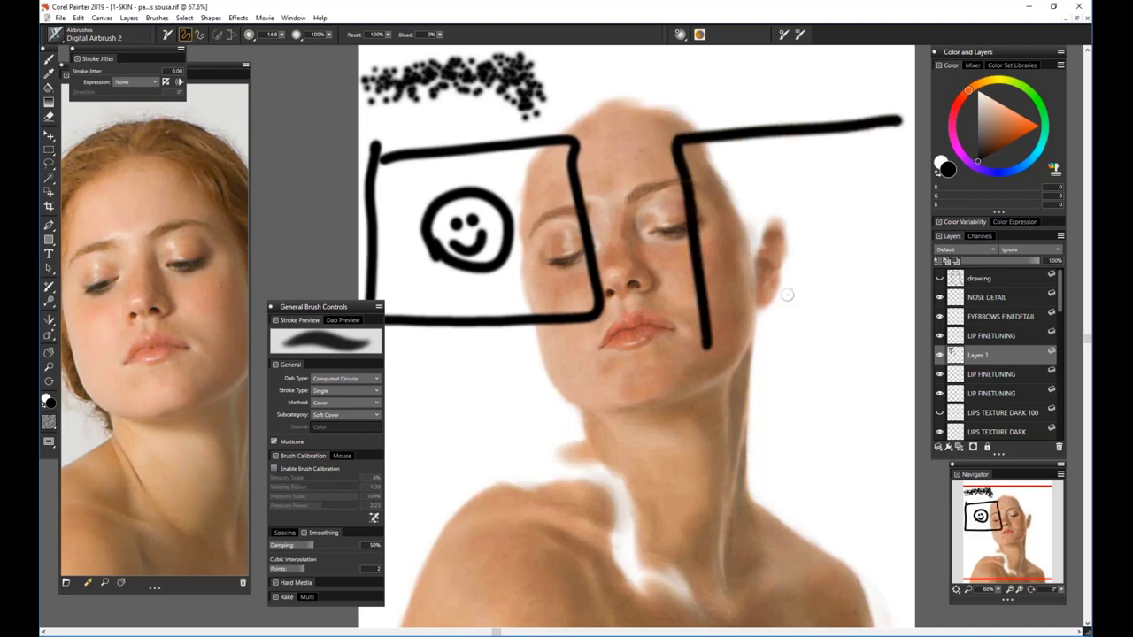
left_click_drag(709, 309, 874, 297)
mouse_move(899, 122)
left_mouse_down()
mouse_move(905, 232)
mouse_move(872, 305)
mouse_move(861, 302)
left_mouse_up()
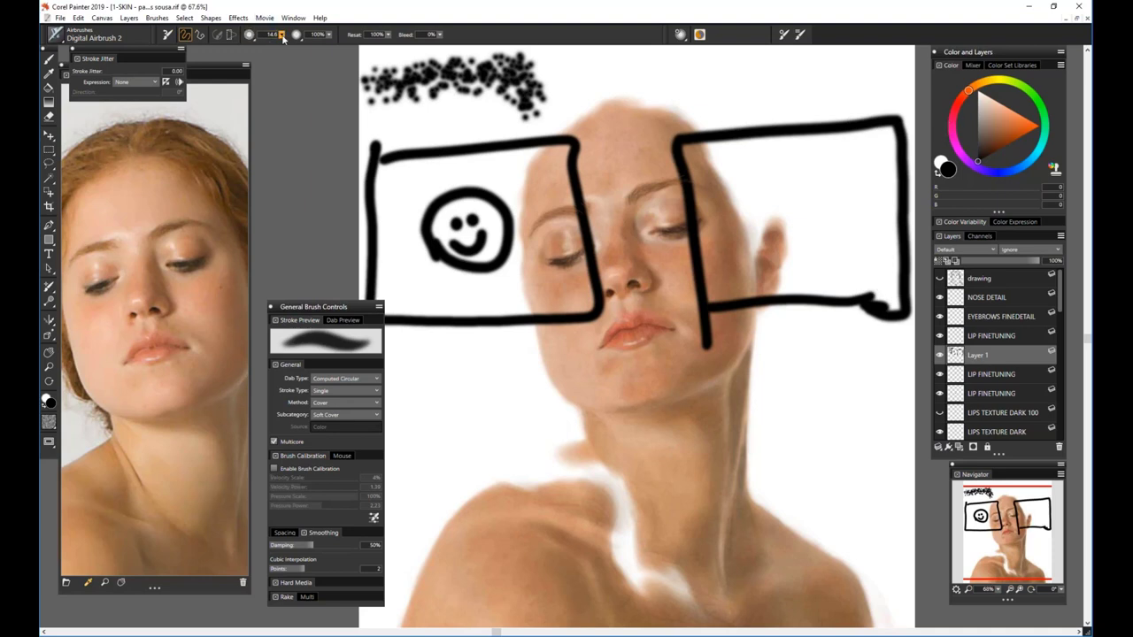
Reduce the brush size to 5.6 and divide the smiley frame into a grid with three vertical and two horizontal lines
left_click_drag(282, 35, 262, 43)
left_click_drag(415, 156, 428, 314)
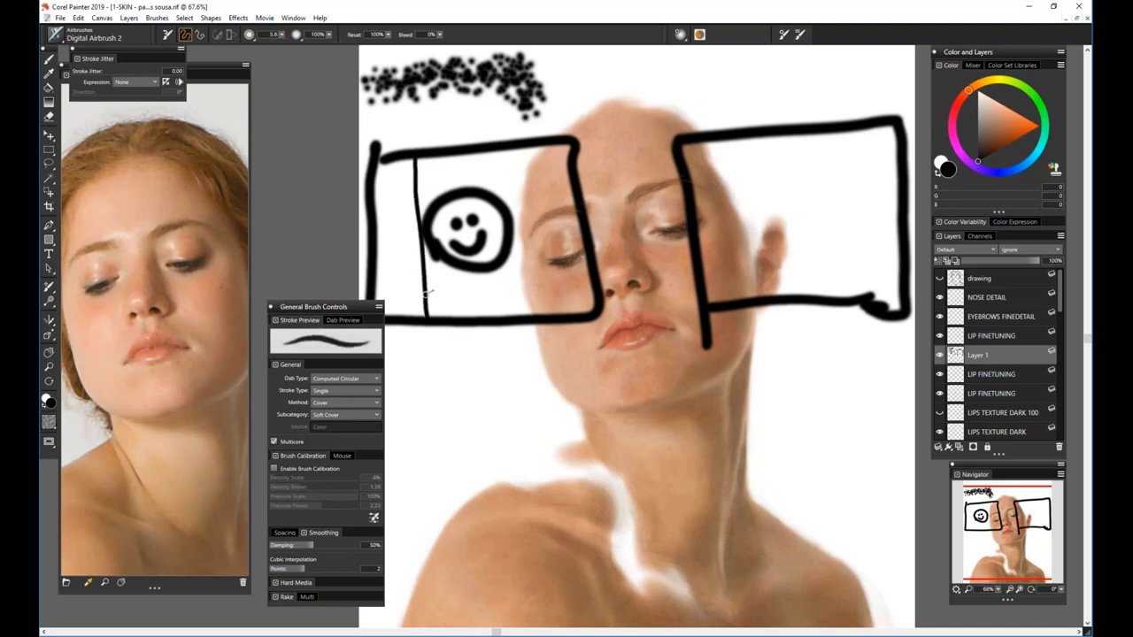
left_click_drag(472, 150, 489, 331)
left_click_drag(522, 149, 537, 299)
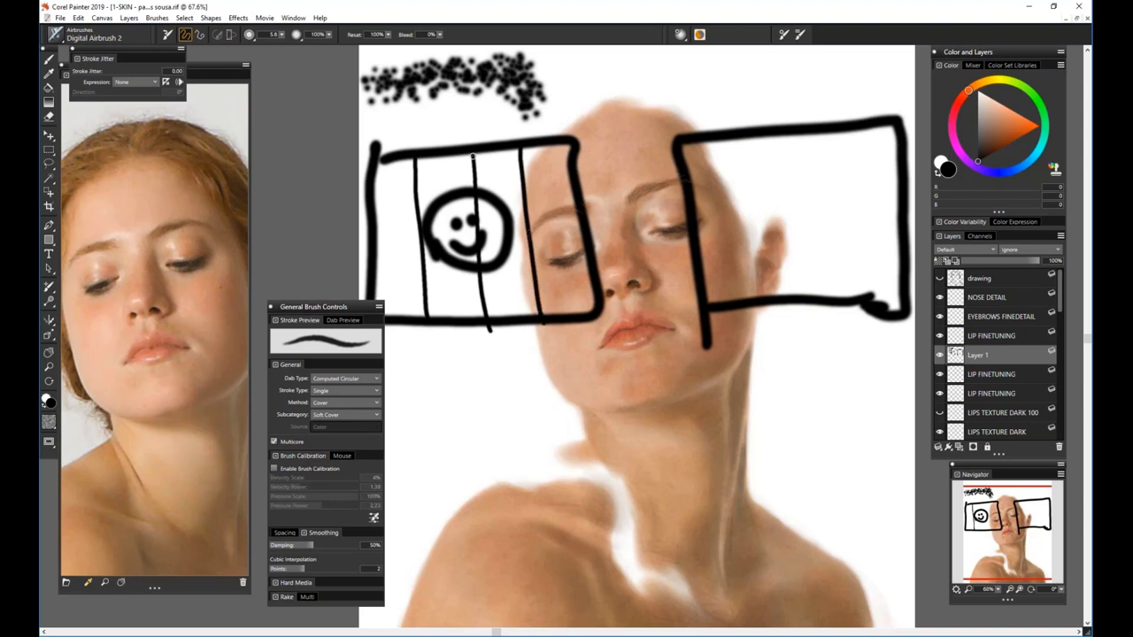
left_click_drag(374, 206, 577, 203)
left_click_drag(373, 258, 595, 247)
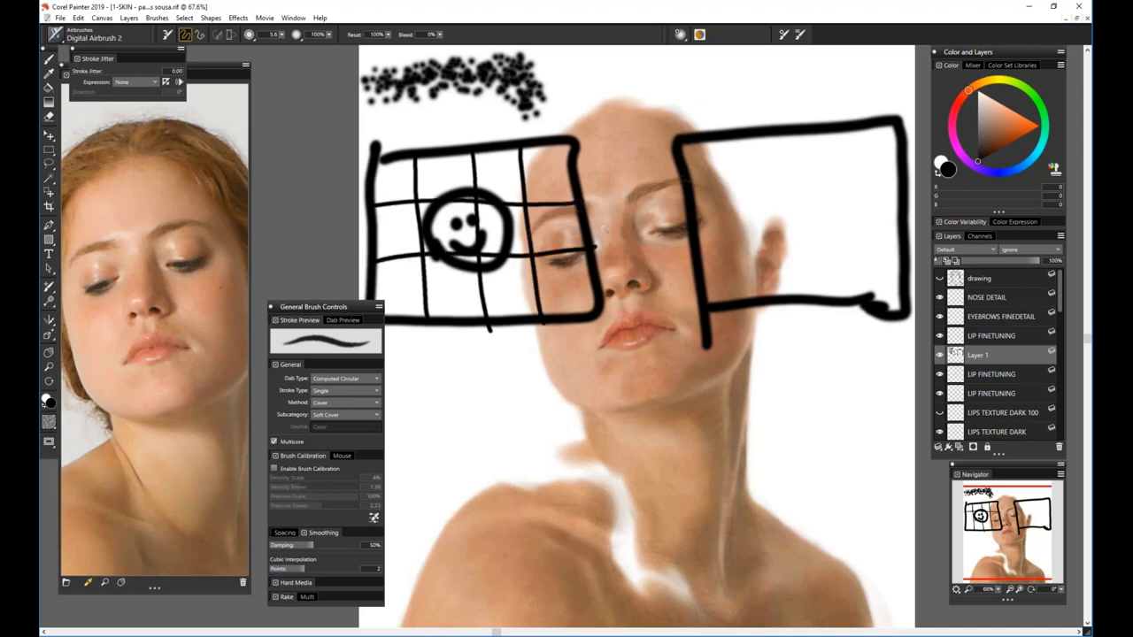
Divide the empty frame into a grid with three vertical and three horizontal lines
left_click_drag(736, 139, 769, 285)
left_click_drag(800, 135, 811, 303)
left_click_drag(839, 140, 856, 292)
left_click_drag(692, 188, 899, 174)
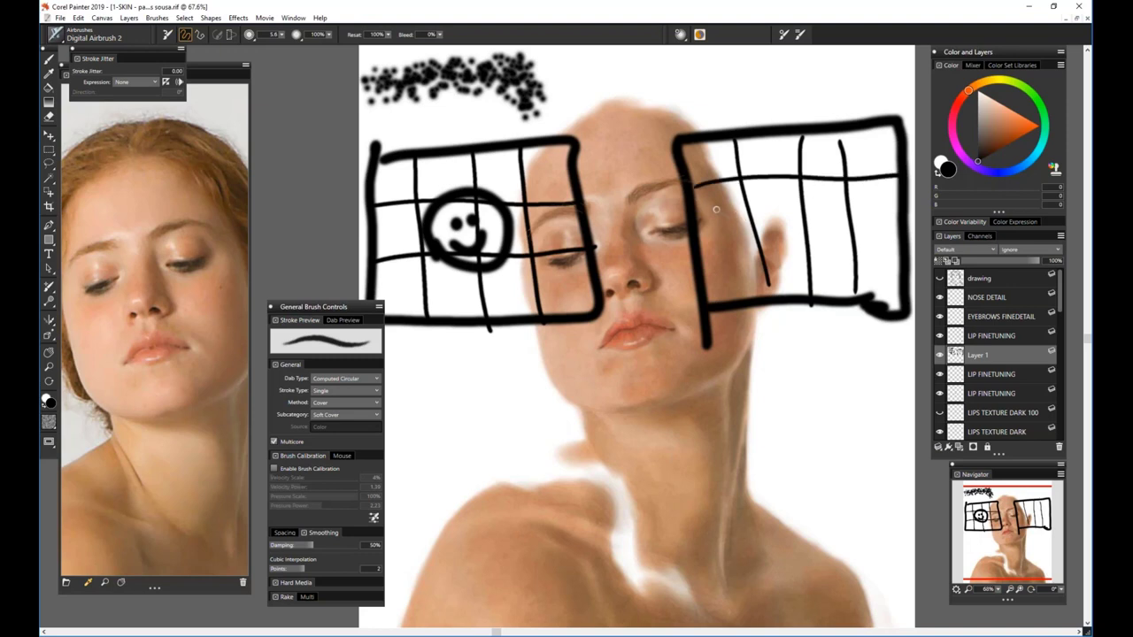
left_click_drag(700, 222, 885, 223)
left_click_drag(709, 261, 911, 265)
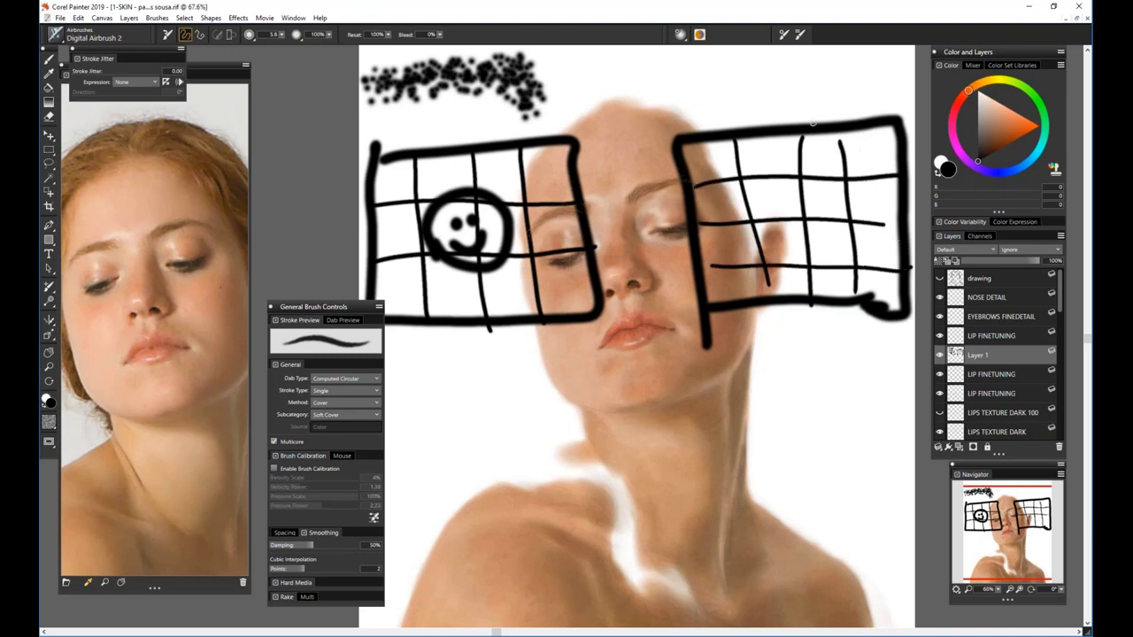
Copy the smiley face freehand into the second grid, following the grid cells
mouse_move(802, 168)
left_mouse_down()
mouse_move(763, 175)
mouse_move(826, 175)
mouse_move(750, 214)
mouse_move(794, 239)
mouse_move(812, 236)
left_mouse_up()
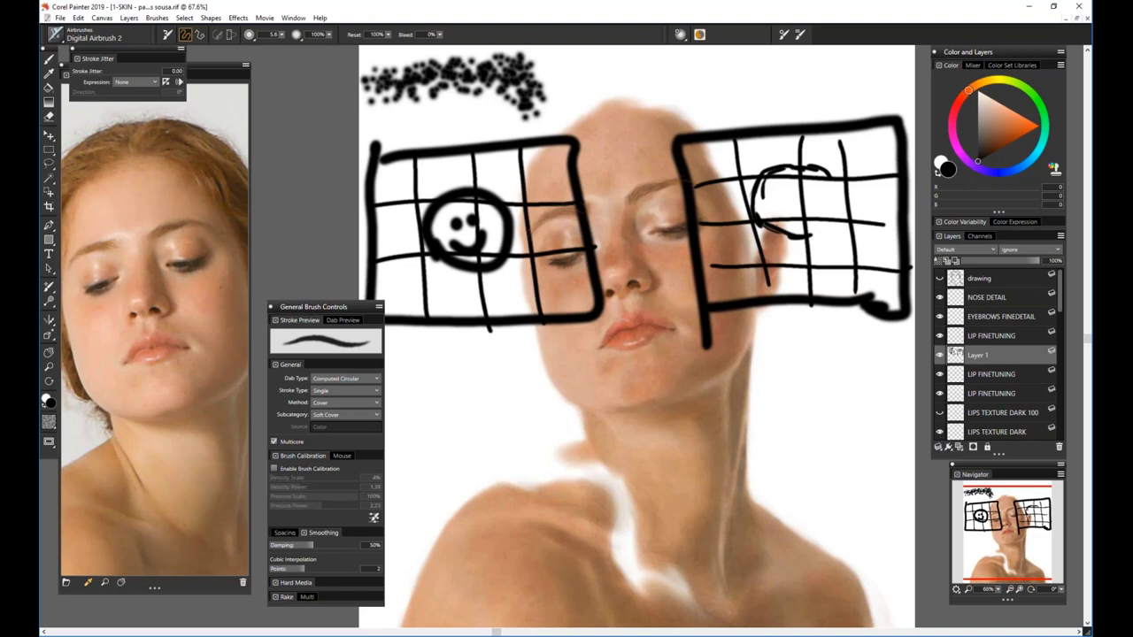
mouse_move(827, 170)
left_mouse_down()
mouse_move(839, 220)
mouse_move(813, 235)
left_mouse_up()
mouse_move(782, 192)
left_mouse_down()
mouse_move(802, 193)
mouse_move(798, 218)
mouse_move(823, 191)
left_mouse_up()
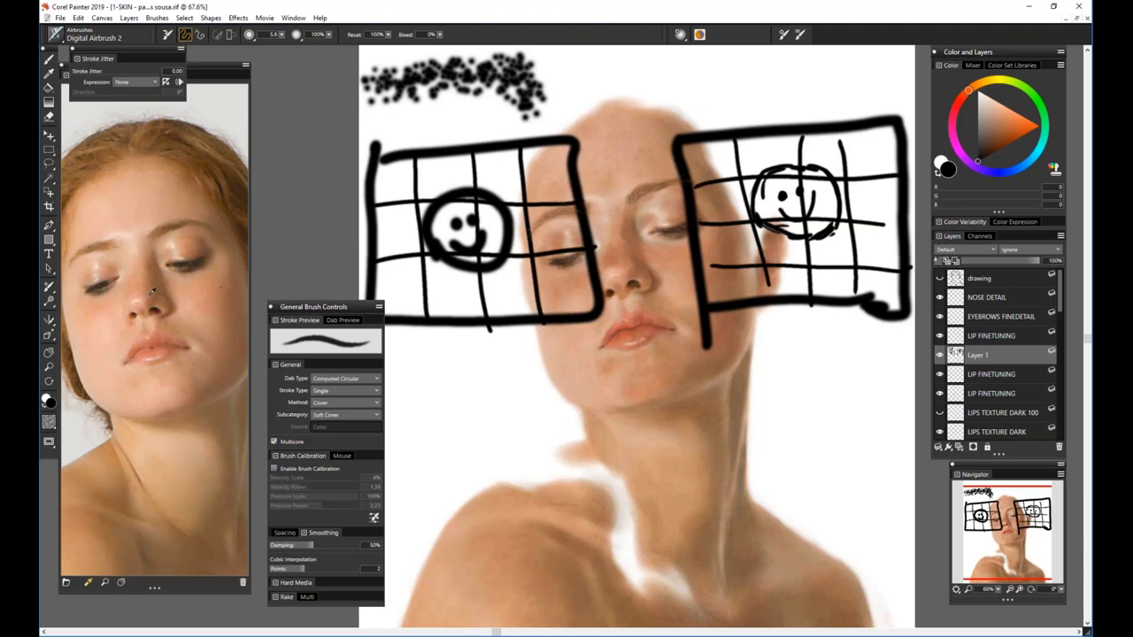
Open the line-drawing image from the webinar program images folder, examine its two portrait sketches, and close it
left_click(60, 18)
left_click(89, 43)
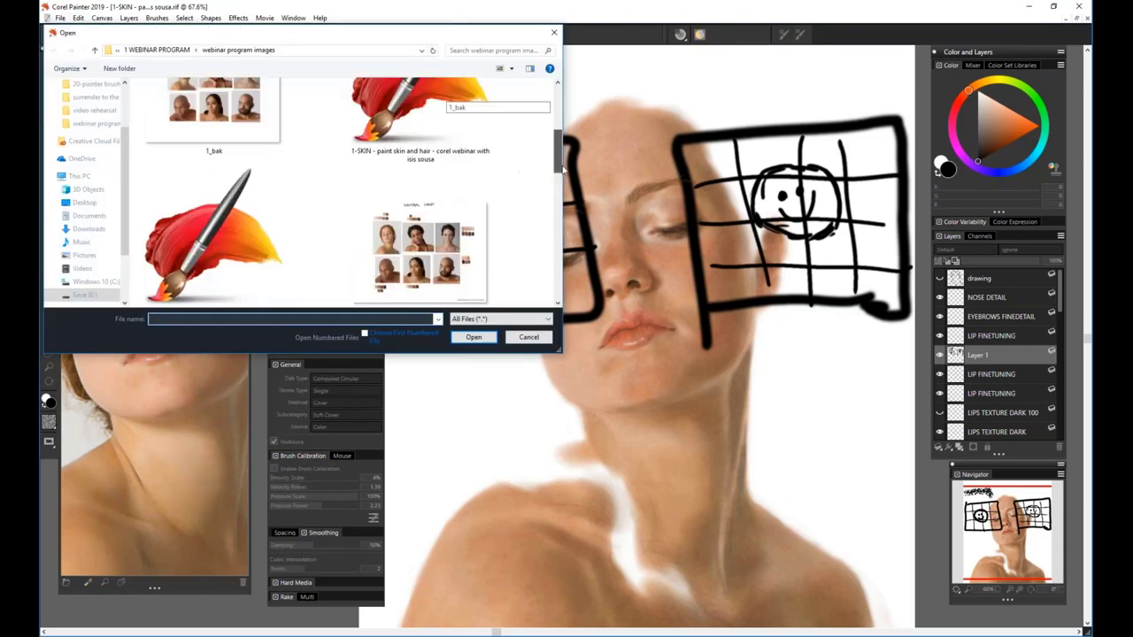
scroll(459, 138, "down", 5)
left_click(460, 137)
left_click(474, 337)
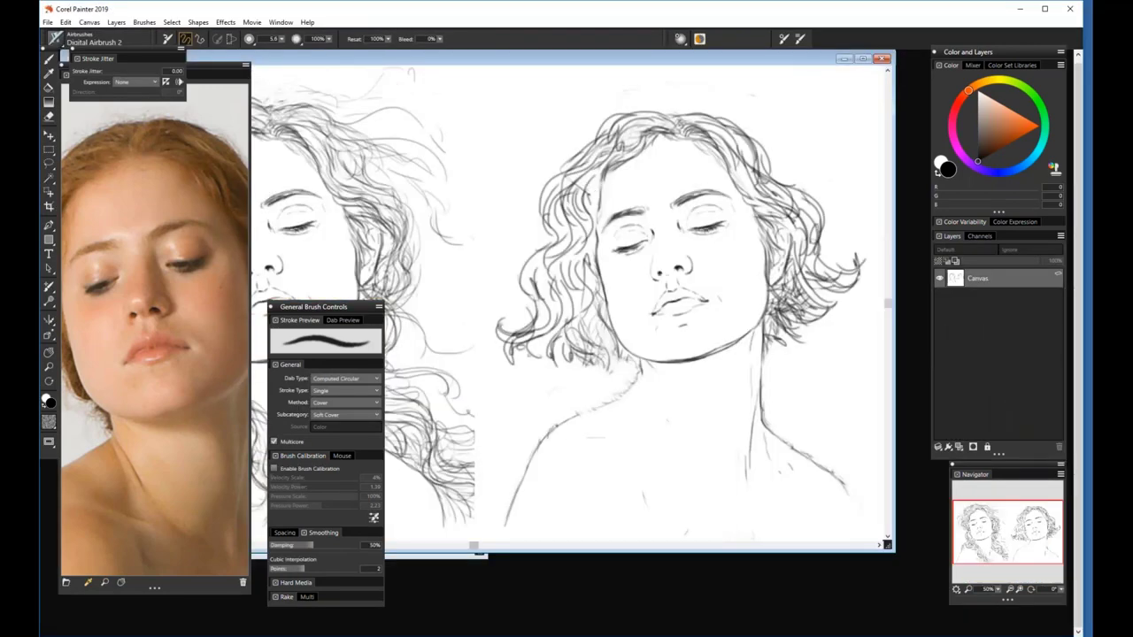
left_click_drag(379, 563, 294, 576)
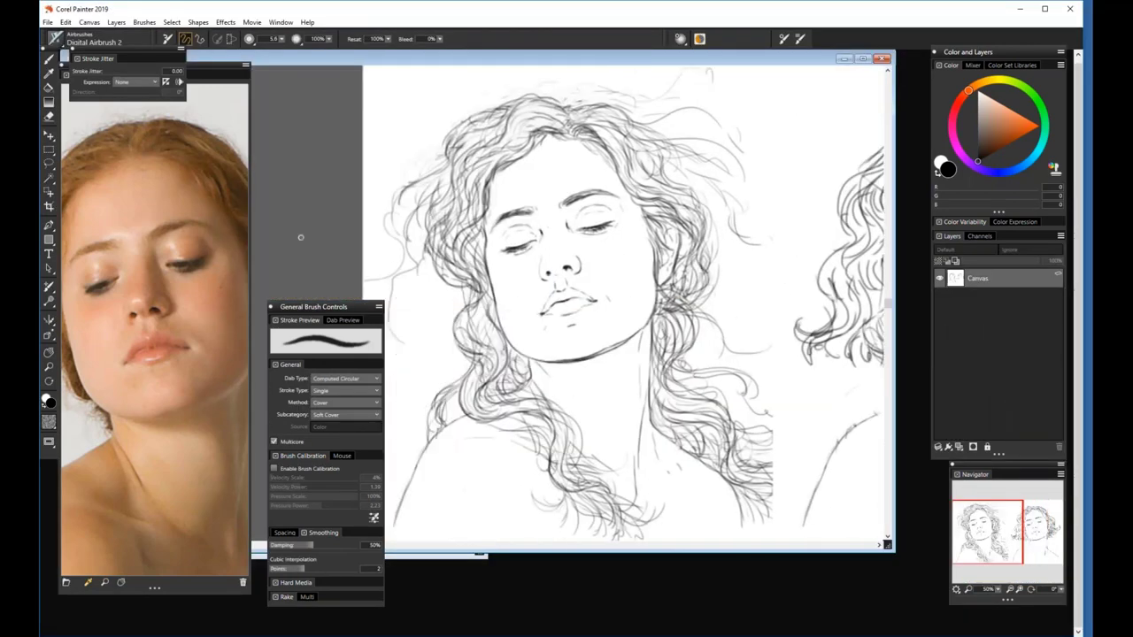
left_click(883, 60)
left_click(454, 63)
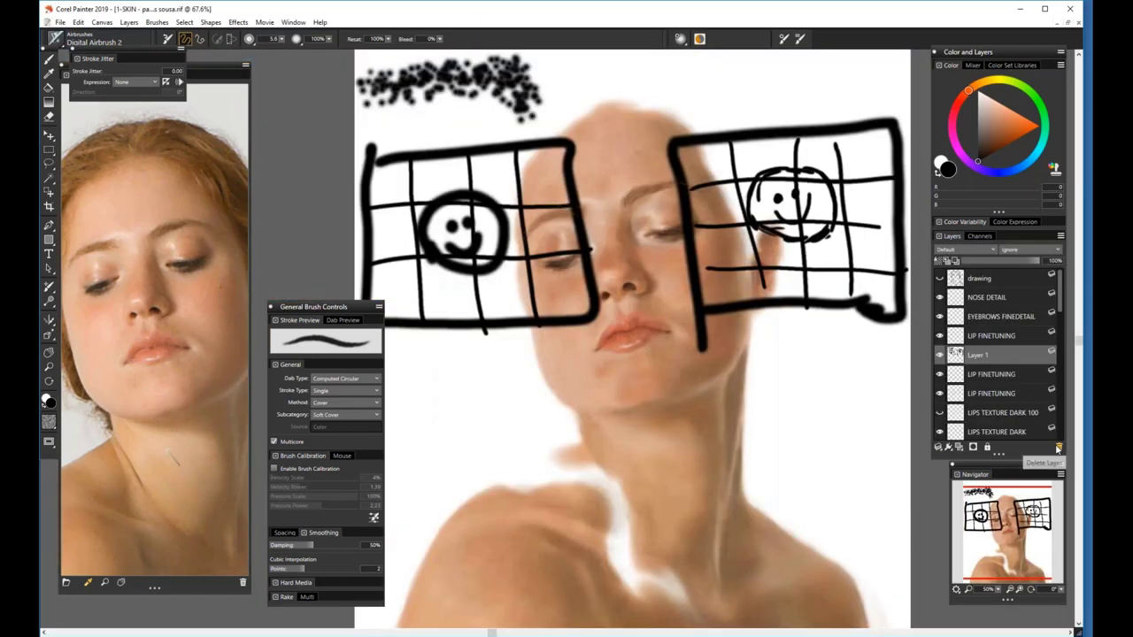
Delete the layer holding the test stroke, grids and smiley sketches
left_click(1059, 447)
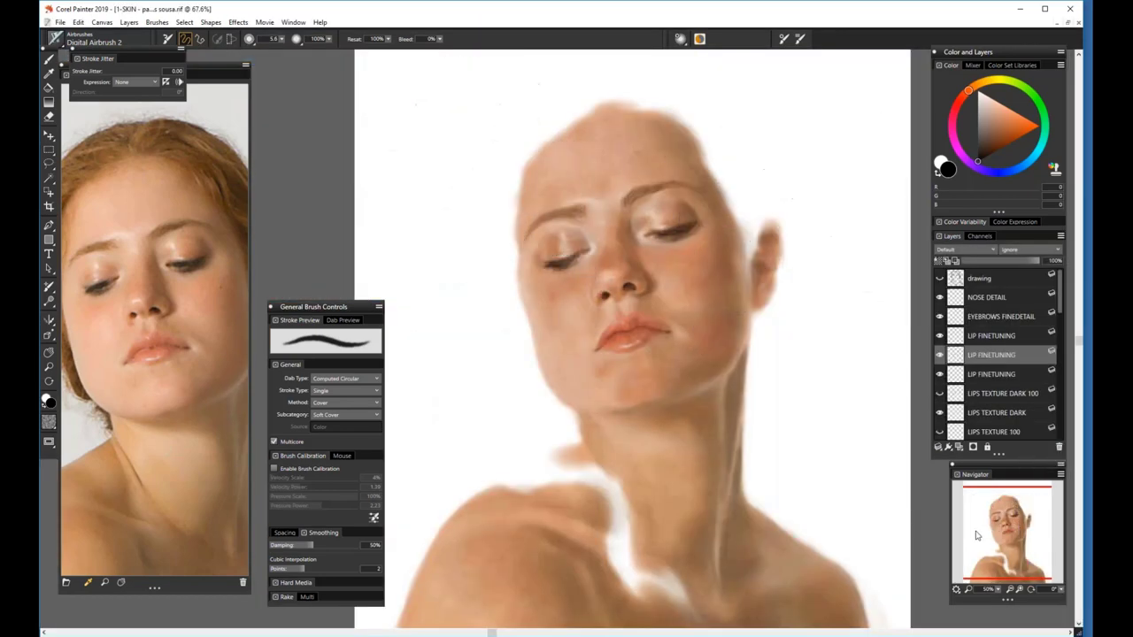
left_click_drag(998, 591, 1006, 601)
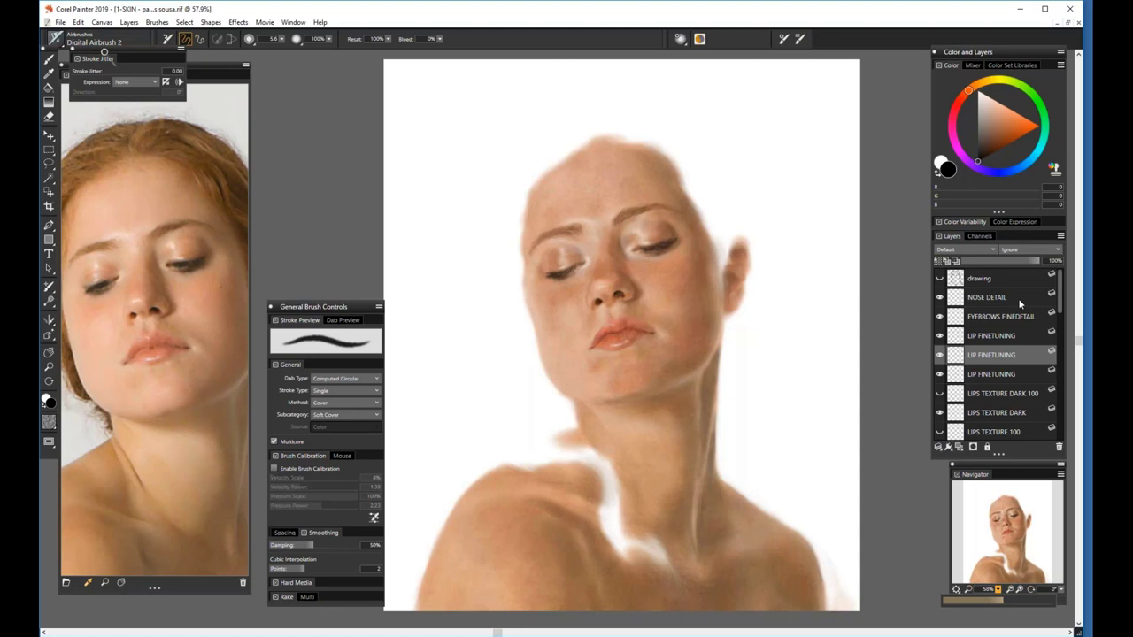
Hide and show the darkest shadows group and the base-color layer in turn to examine what each contributes to the skin
left_click_drag(1060, 301, 1062, 424)
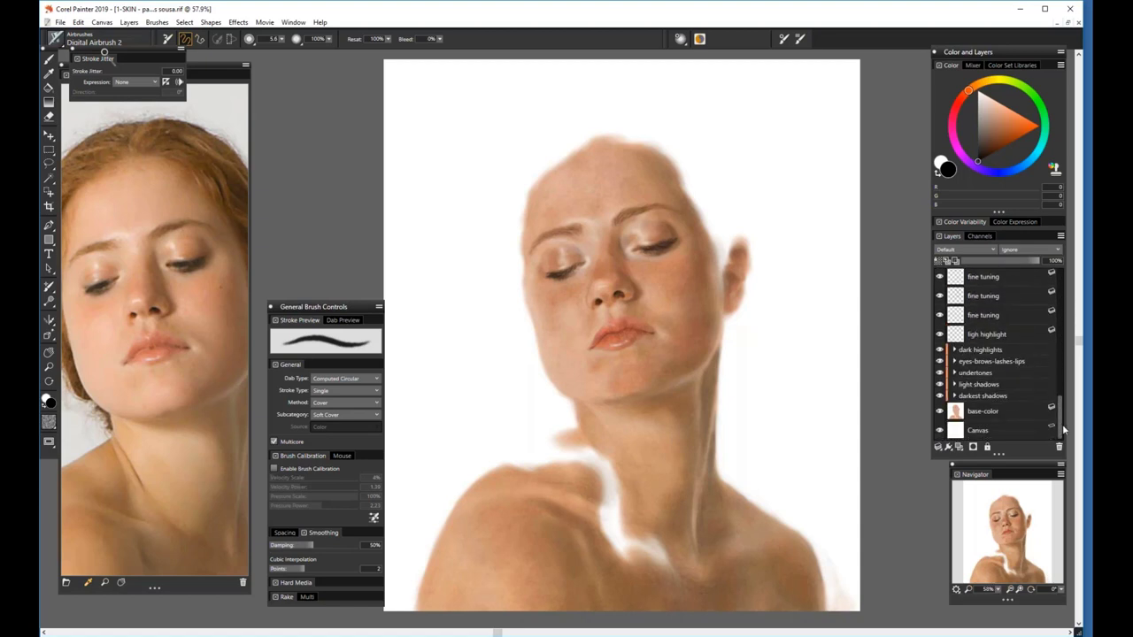
left_click(967, 398)
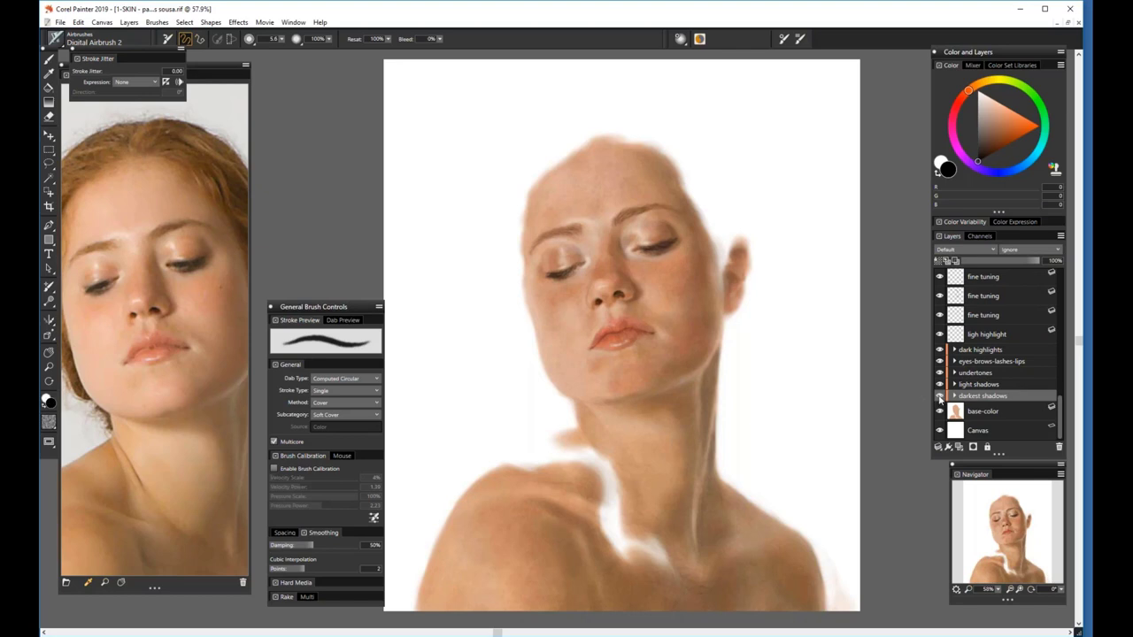
left_click(940, 399)
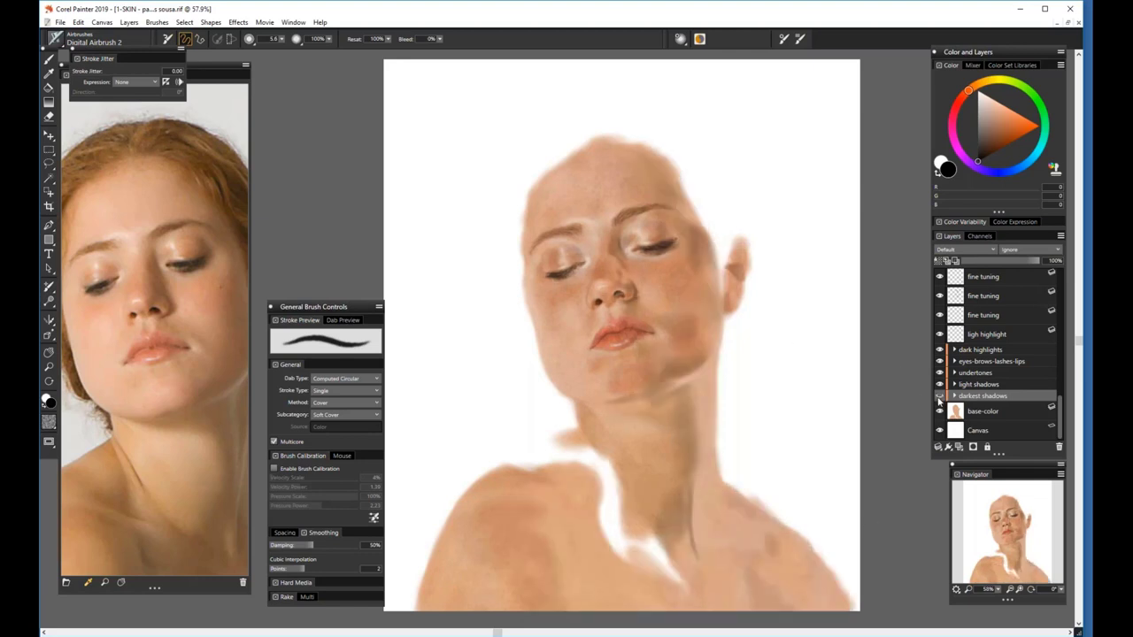
left_click(938, 429)
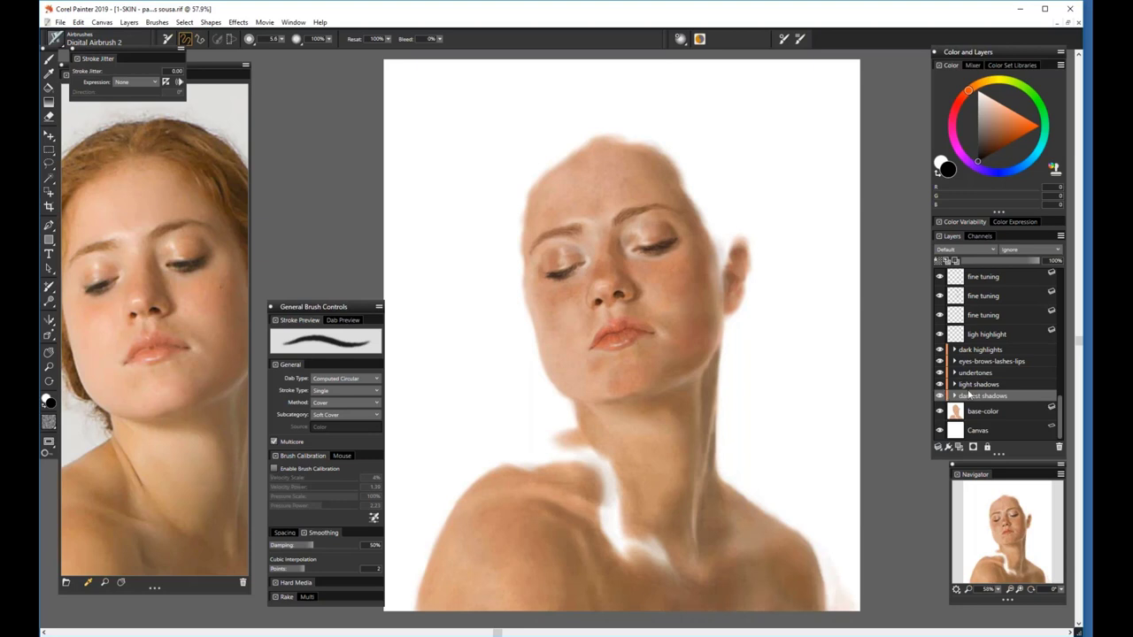
mouse_move(1058, 416)
left_mouse_down()
mouse_move(1066, 289)
mouse_move(1067, 437)
left_mouse_up()
mouse_move(1060, 410)
left_mouse_down()
mouse_move(1060, 397)
mouse_move(1060, 416)
left_mouse_up()
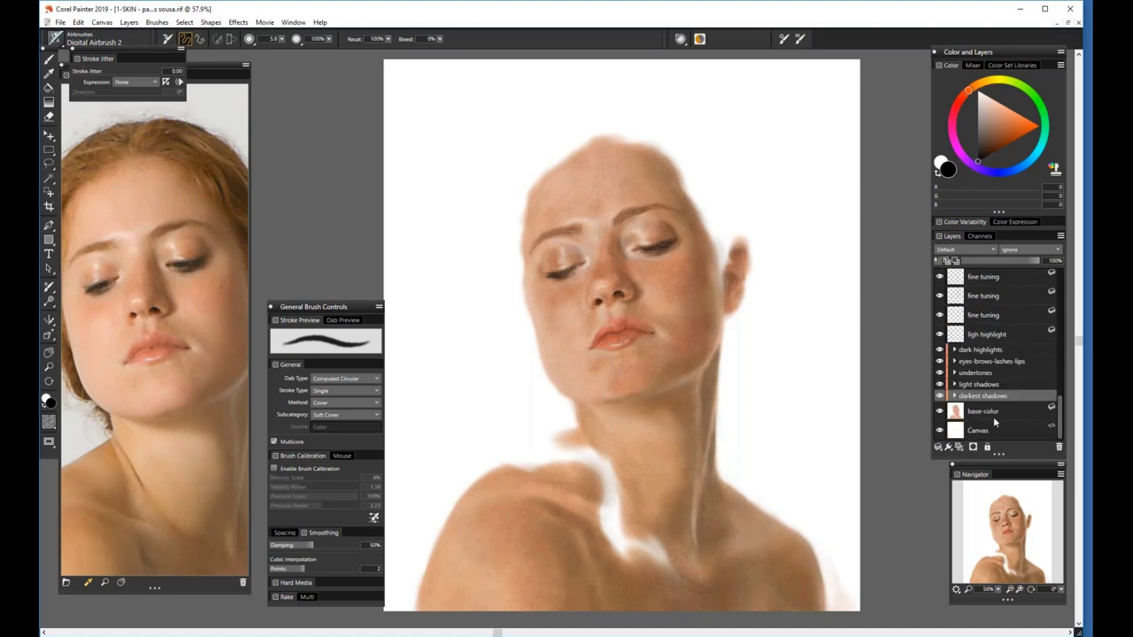
left_click(940, 412)
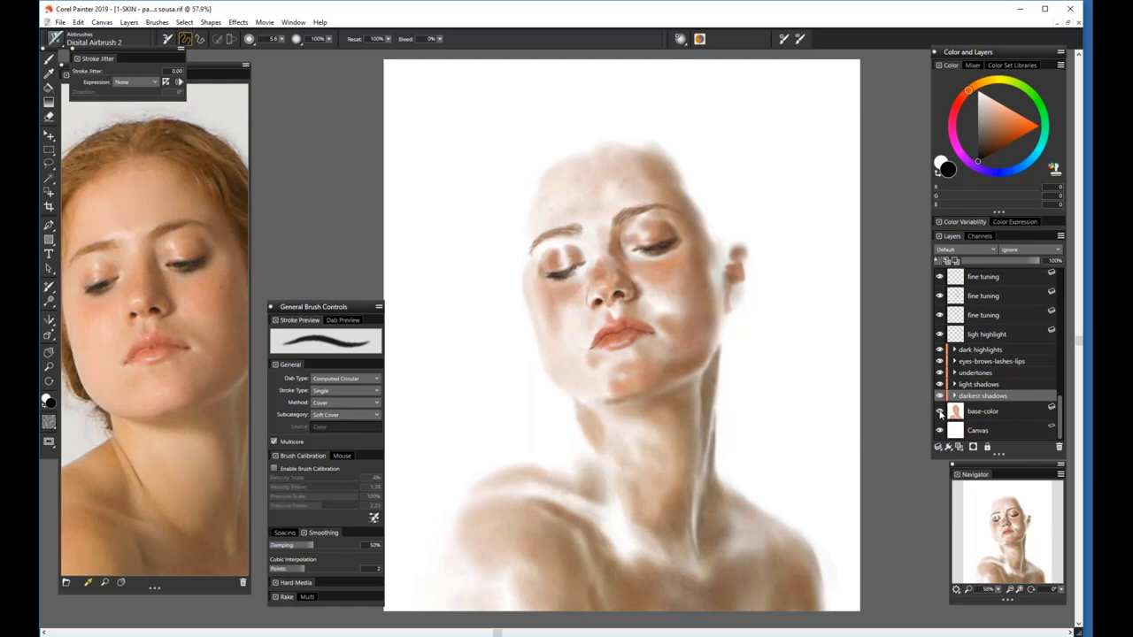
left_click(940, 411)
Add a new layer directly above base-color and set the painting colour to a dark blue
left_click(981, 413)
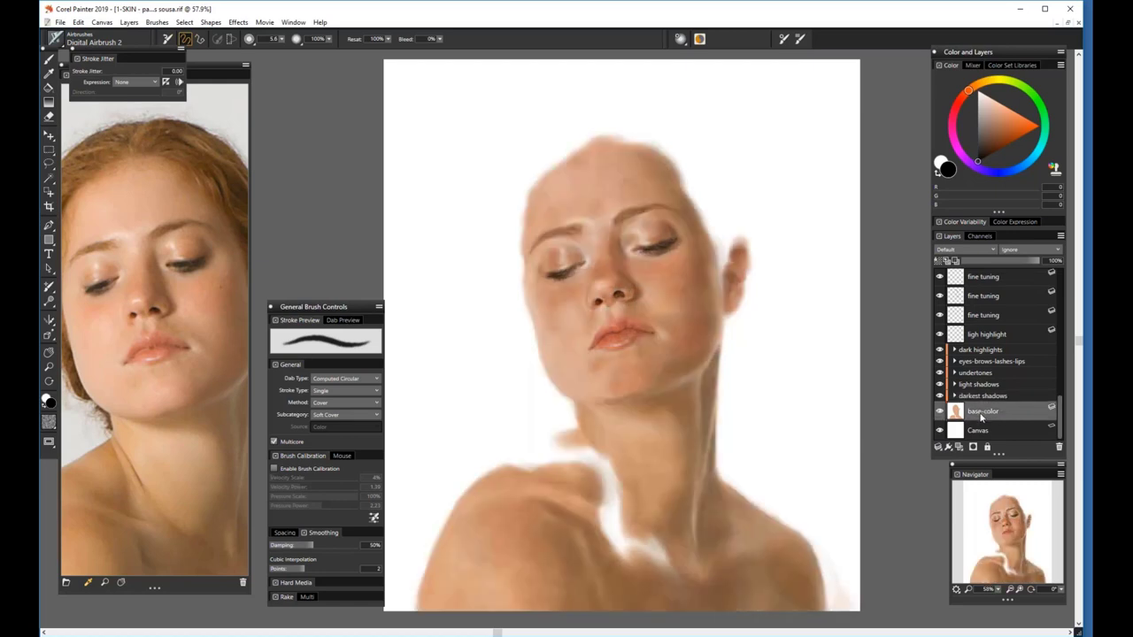
left_click(958, 448)
left_click(1003, 146)
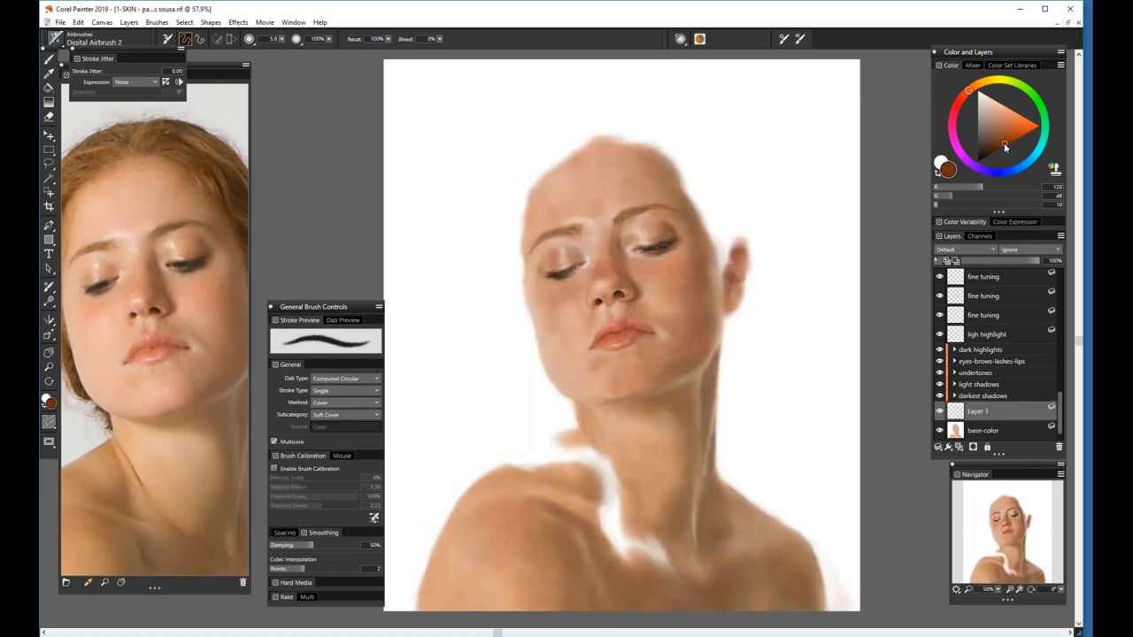
left_click(1029, 166)
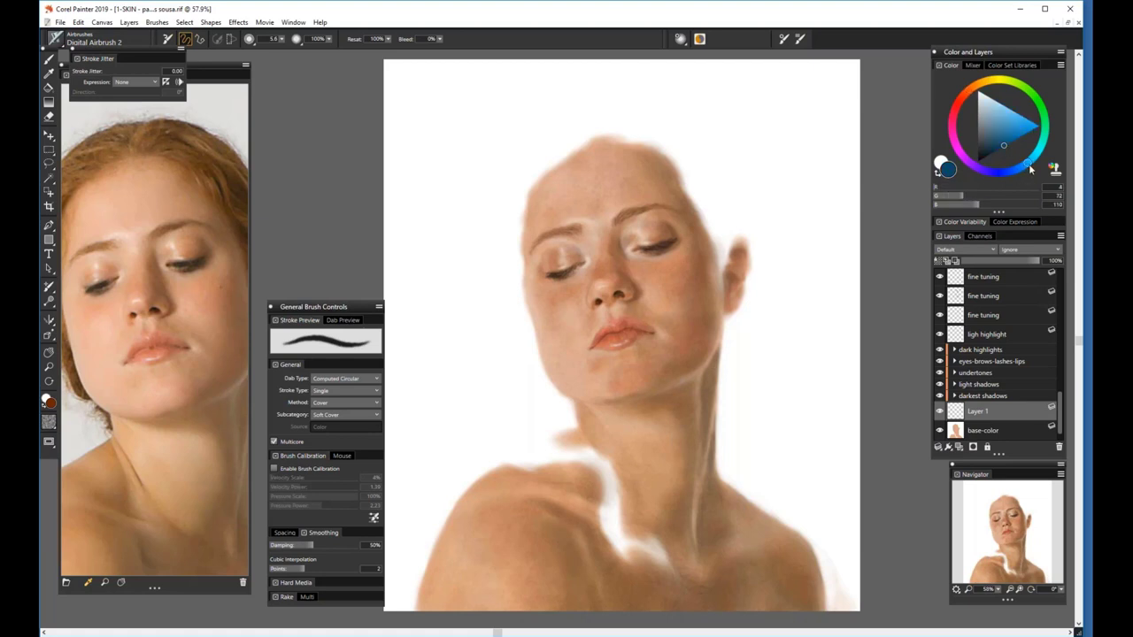
Airbrush a medium blue over the face, neck and shoulders at brush size 87.4 on the new layer, and delete that layer
left_click(1000, 136)
left_click(282, 39)
left_click(276, 49)
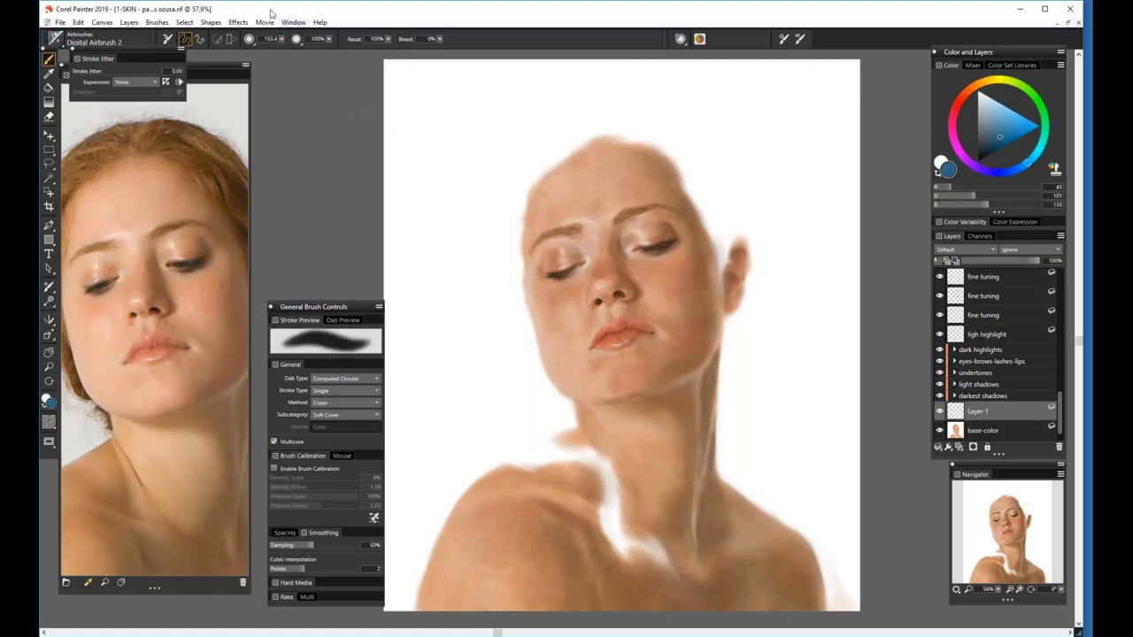
left_click_drag(282, 39, 266, 41)
mouse_move(576, 181)
left_mouse_down()
mouse_move(620, 199)
mouse_move(645, 234)
mouse_move(549, 239)
mouse_move(576, 327)
mouse_move(690, 204)
left_mouse_up()
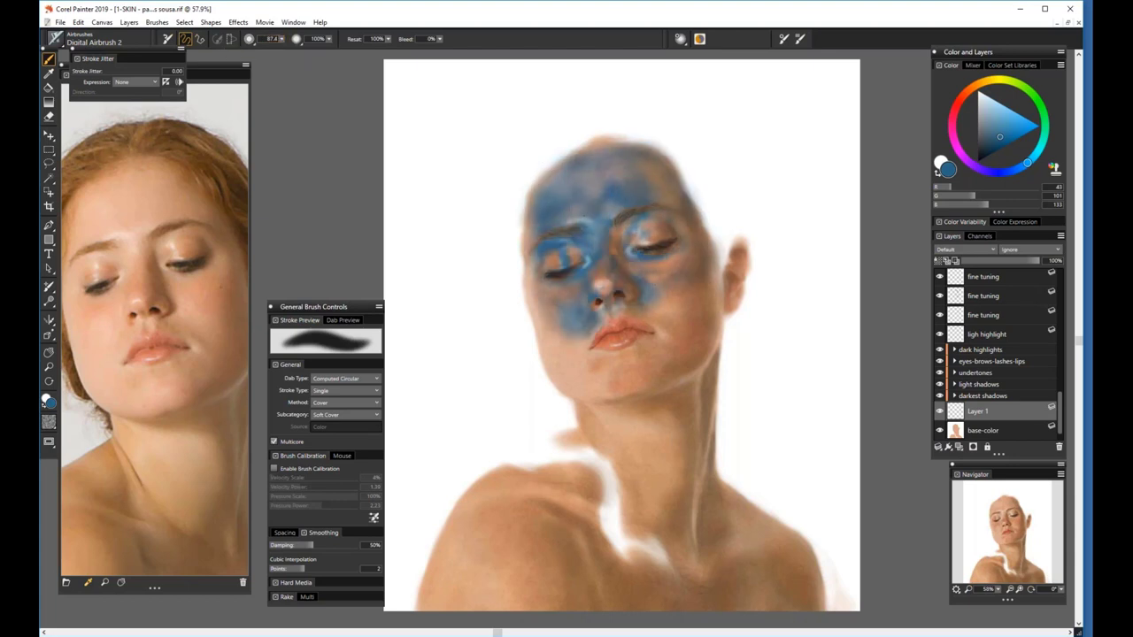
mouse_move(567, 266)
left_mouse_down()
mouse_move(699, 372)
mouse_move(585, 425)
mouse_move(708, 416)
mouse_move(638, 531)
left_mouse_up()
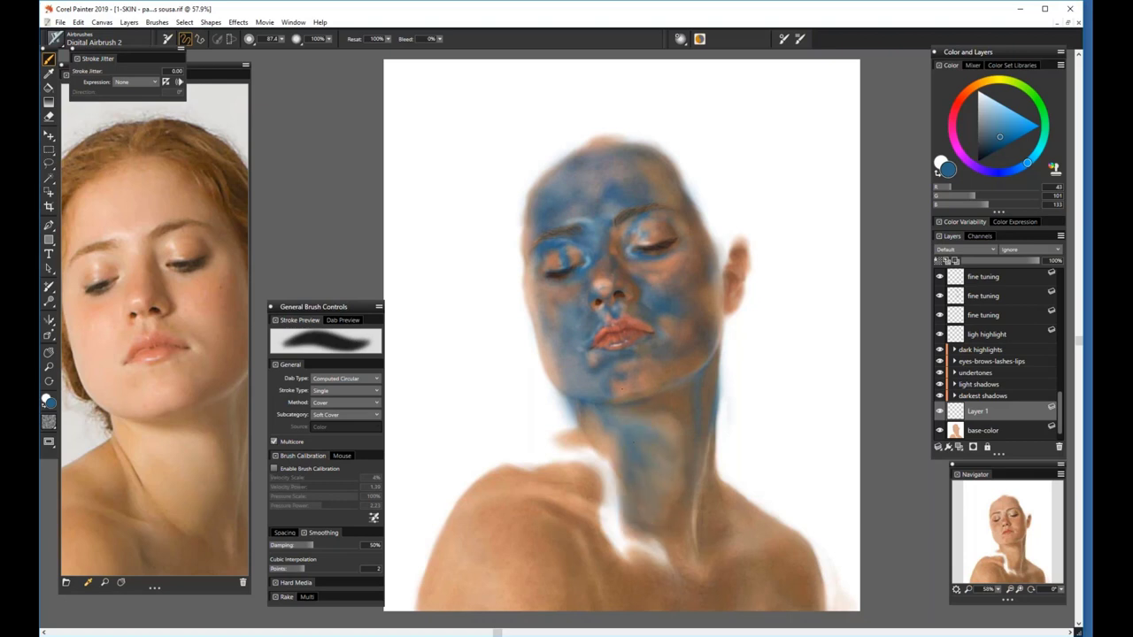
mouse_move(637, 443)
left_mouse_down()
mouse_move(611, 549)
mouse_move(505, 478)
mouse_move(407, 602)
mouse_move(558, 567)
mouse_move(637, 584)
mouse_move(708, 509)
mouse_move(660, 560)
mouse_move(770, 549)
mouse_move(821, 611)
left_mouse_up()
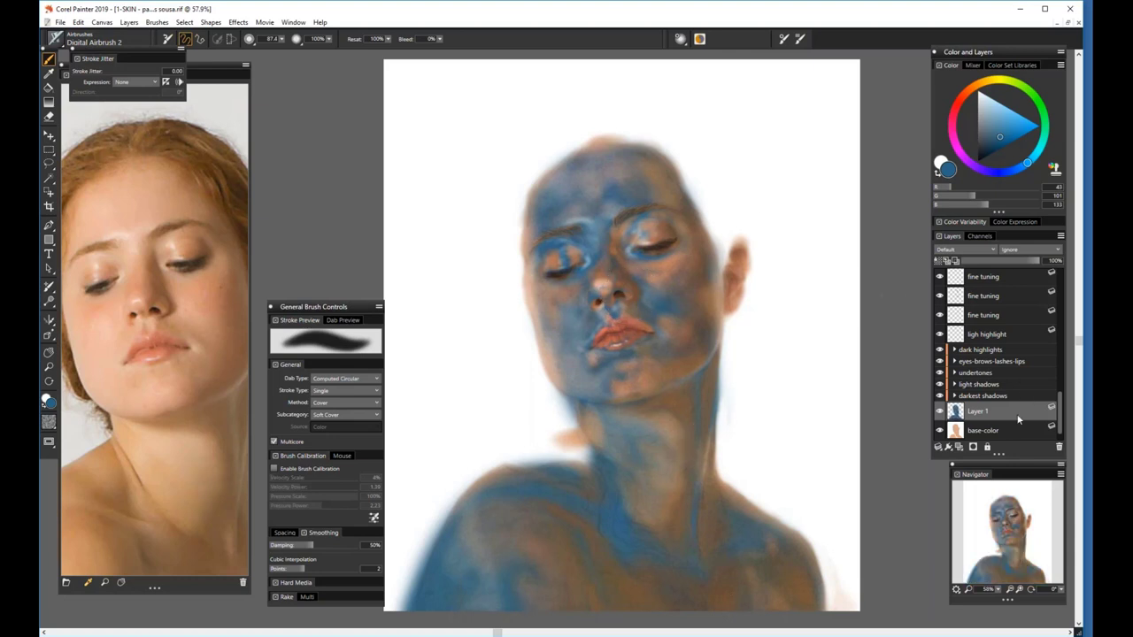
left_click(1059, 447)
Add a new layer directly above NOSE DETAIL and set the painting colour to a dark blue
mouse_move(1059, 415)
left_mouse_down()
mouse_move(1062, 313)
mouse_move(1071, 361)
left_mouse_up()
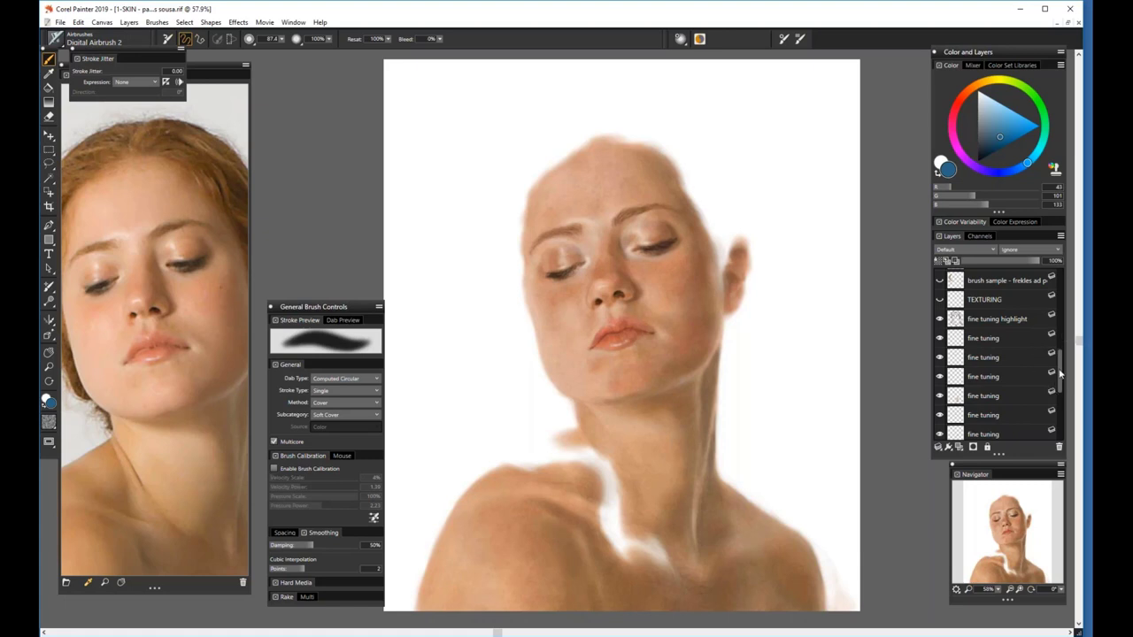
mouse_move(1061, 375)
left_mouse_down()
mouse_move(1063, 293)
mouse_move(1065, 370)
mouse_move(1068, 341)
left_mouse_up()
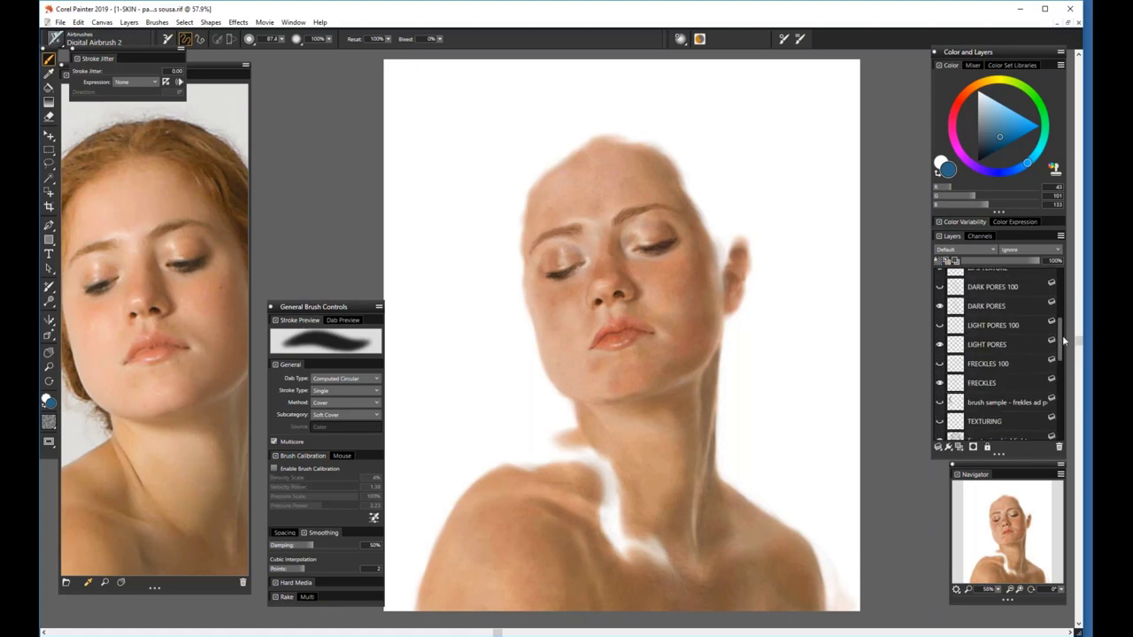
scroll(1064, 340, "up", 10)
left_click(982, 298)
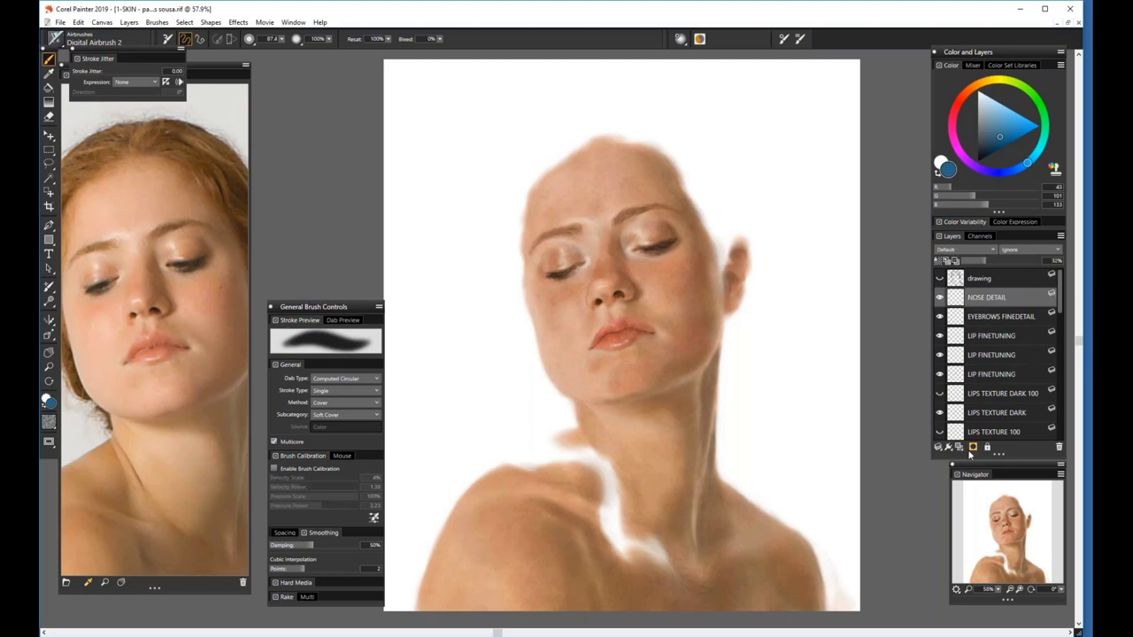
left_click(973, 447)
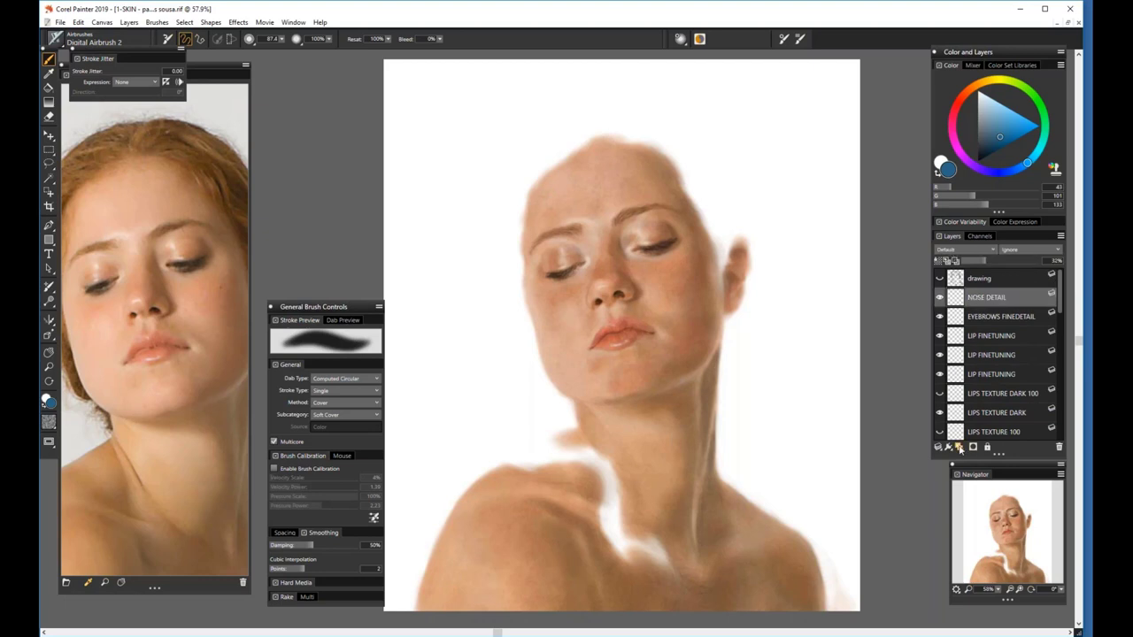
left_click(999, 149)
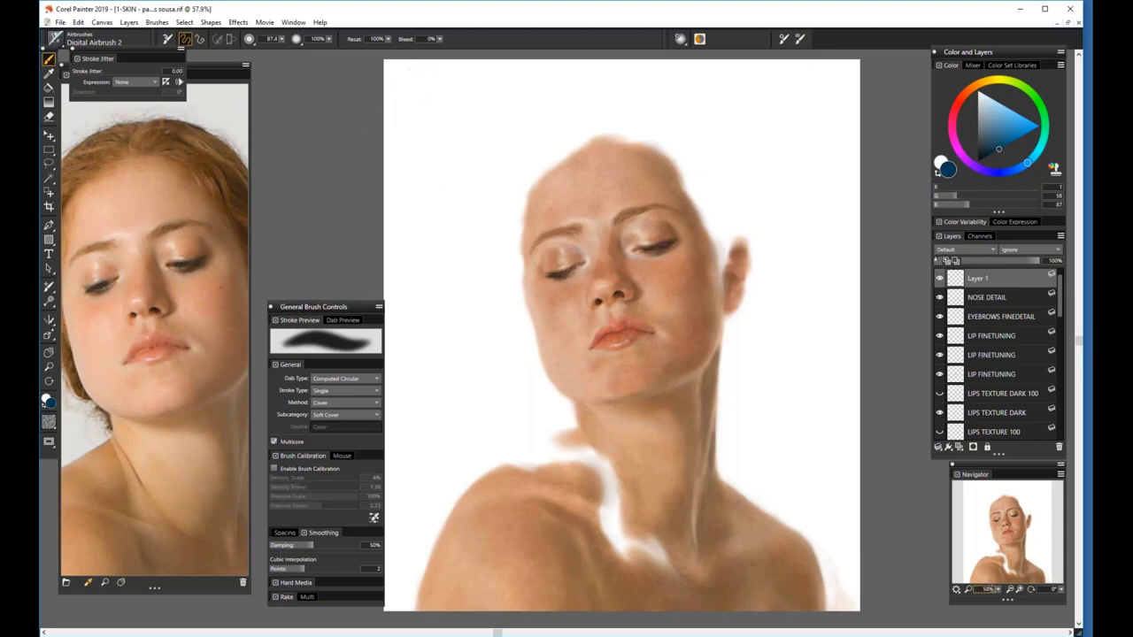
Enlarge the view of the portrait to about 94%, close the General Brush Controls and maximize the program window
left_click(997, 589)
left_click_drag(972, 603, 984, 603)
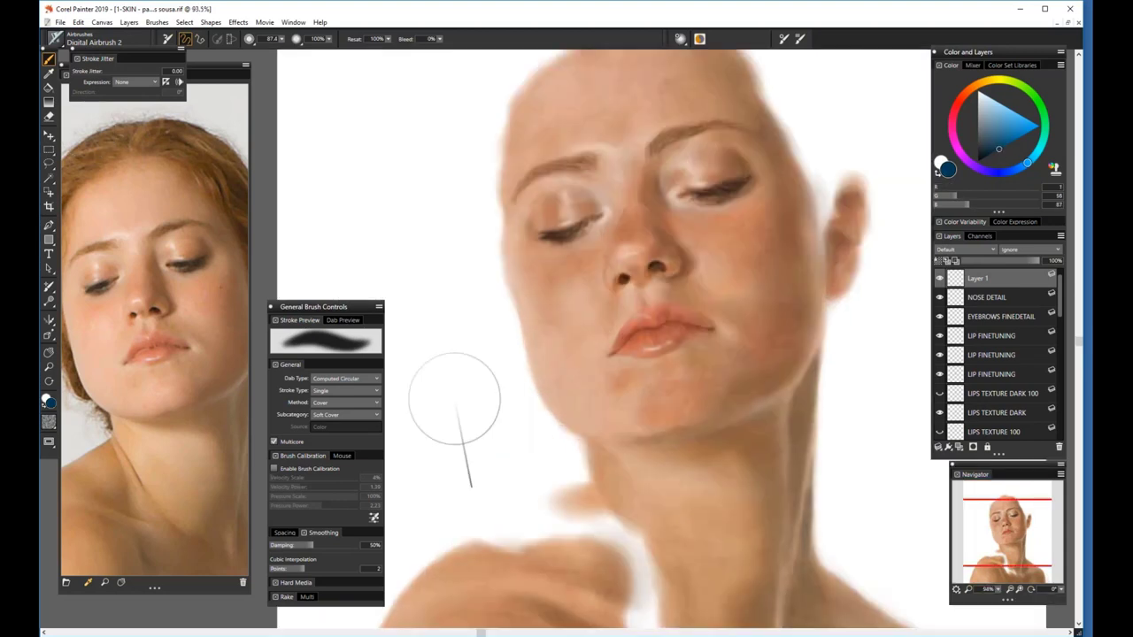
left_click(271, 306)
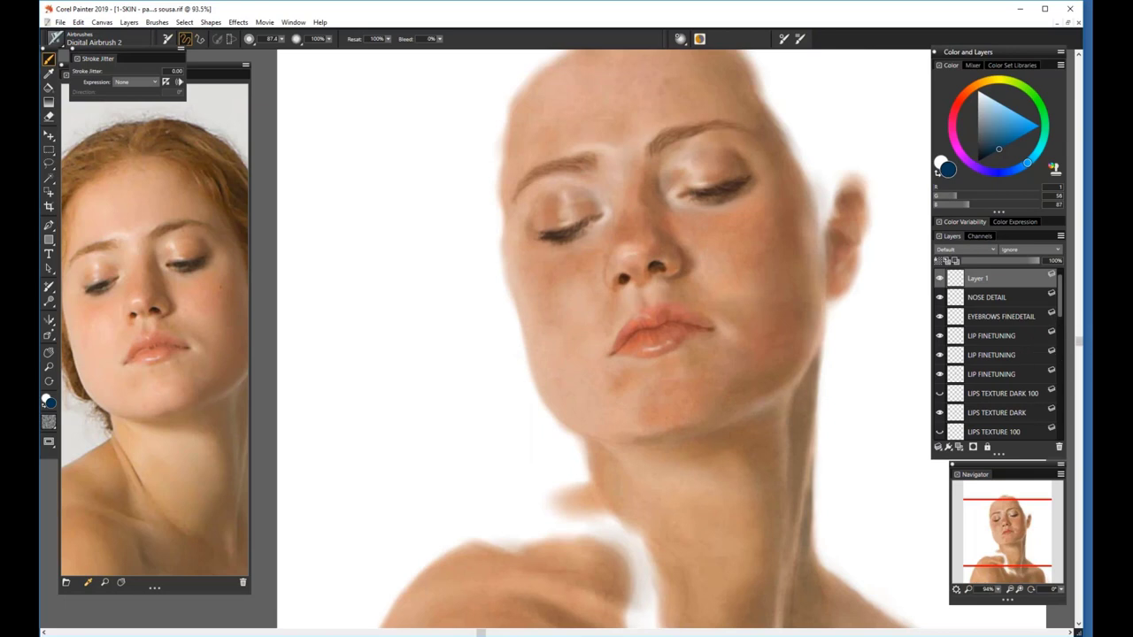
left_click(1045, 7)
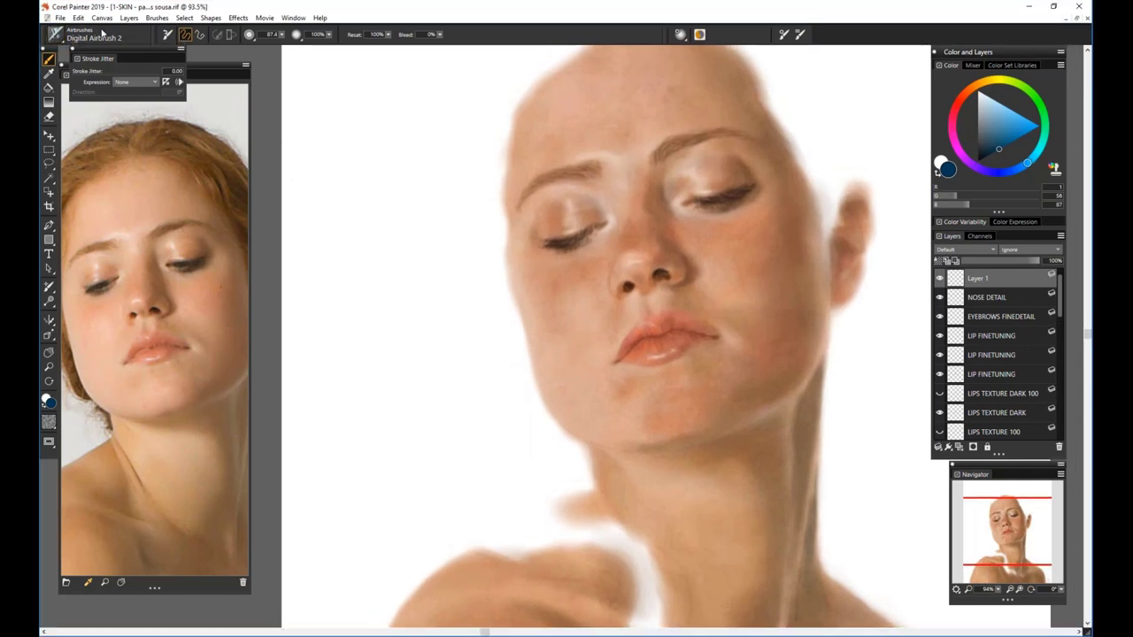
Paint a solid dark blue patch on the blank canvas beside the head at brush size 58.7 and 100% opacity
left_click(280, 34)
left_click_drag(278, 42, 269, 41)
scroll(1043, 294, "down", 10)
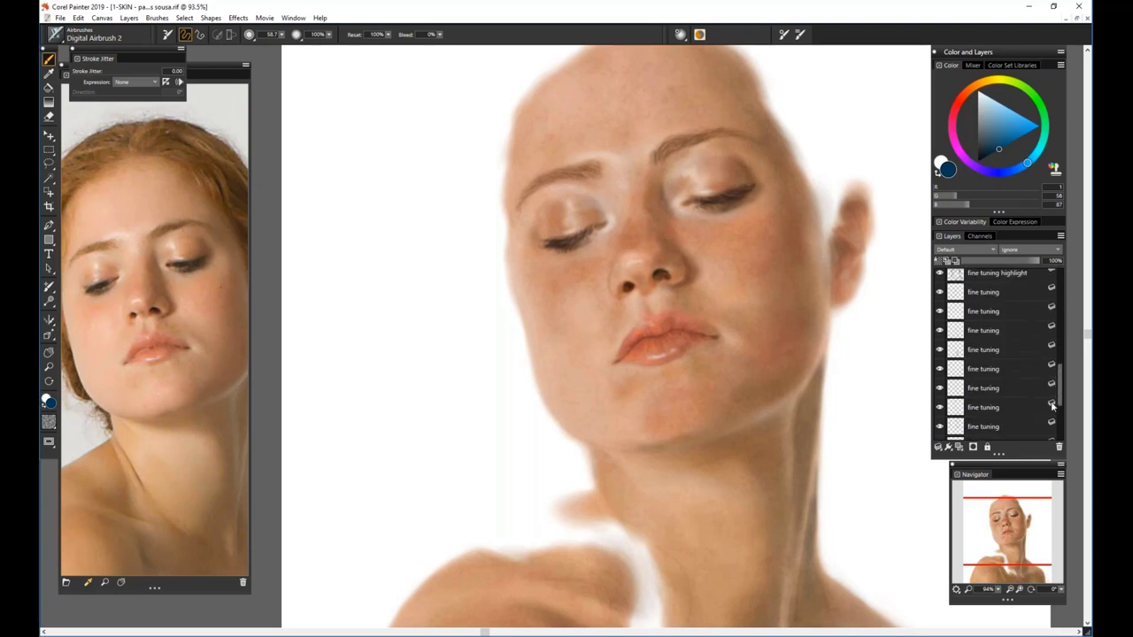
left_click(330, 36)
mouse_move(331, 151)
left_mouse_down()
mouse_move(353, 177)
mouse_move(362, 151)
mouse_move(375, 164)
mouse_move(340, 132)
mouse_move(384, 160)
mouse_move(424, 150)
mouse_move(327, 194)
mouse_move(348, 230)
mouse_move(369, 109)
mouse_move(345, 265)
left_mouse_up()
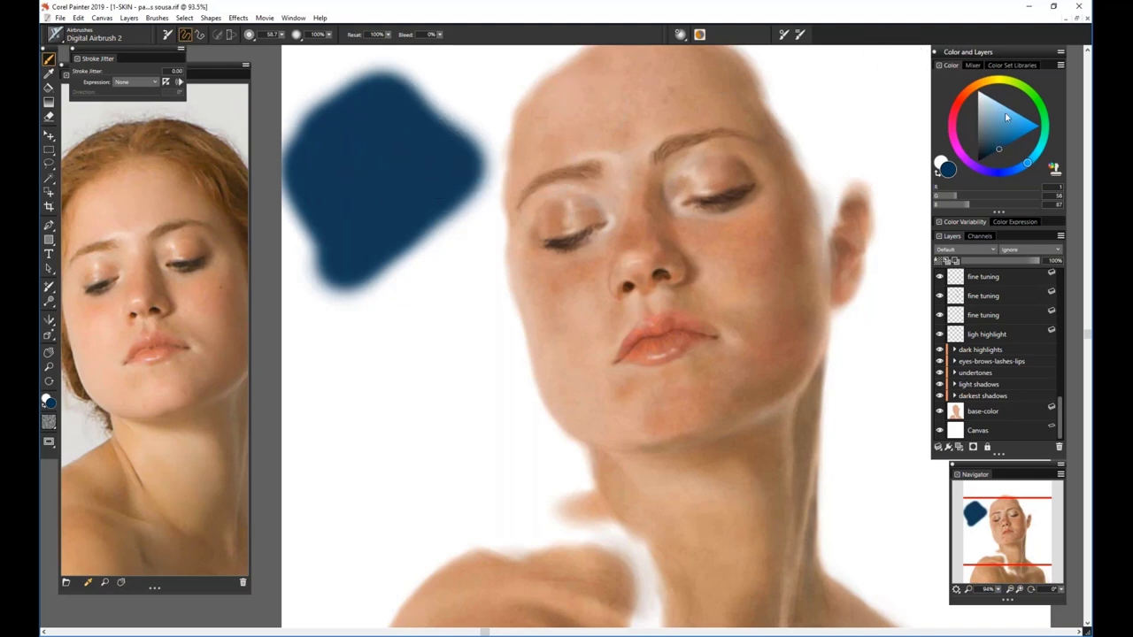
Airbrush light blue over the patch's upper right area at 9% opacity on a new layer, and lower the layer's opacity to 57%
left_click_drag(1005, 117, 1001, 103)
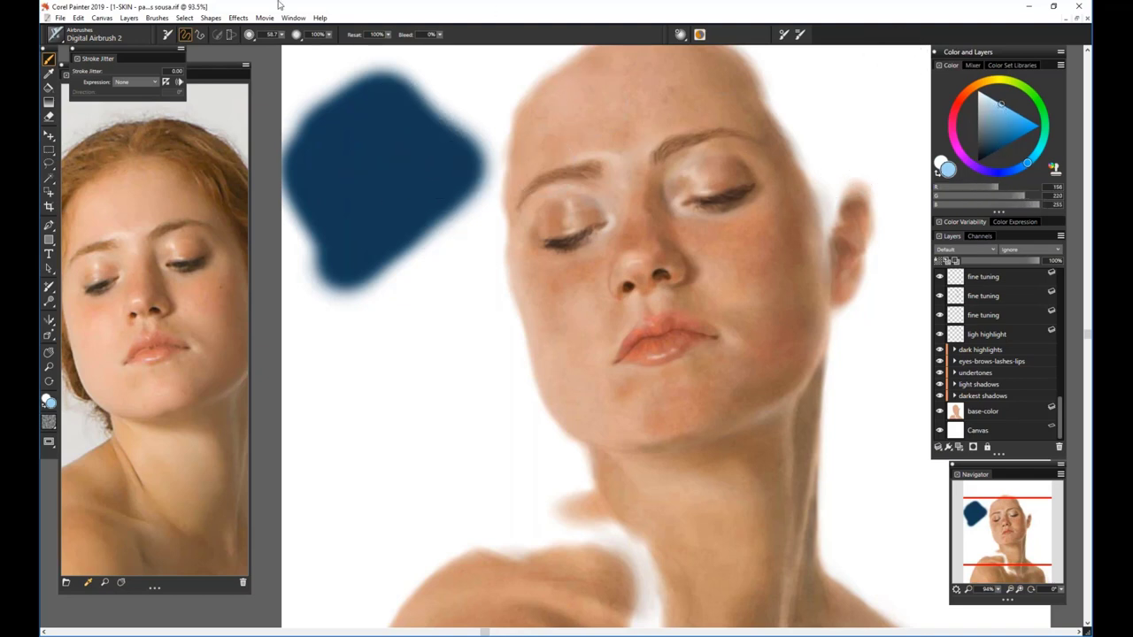
left_click_drag(329, 34, 233, 85)
left_click_drag(1059, 405, 1029, 271)
left_click(973, 447)
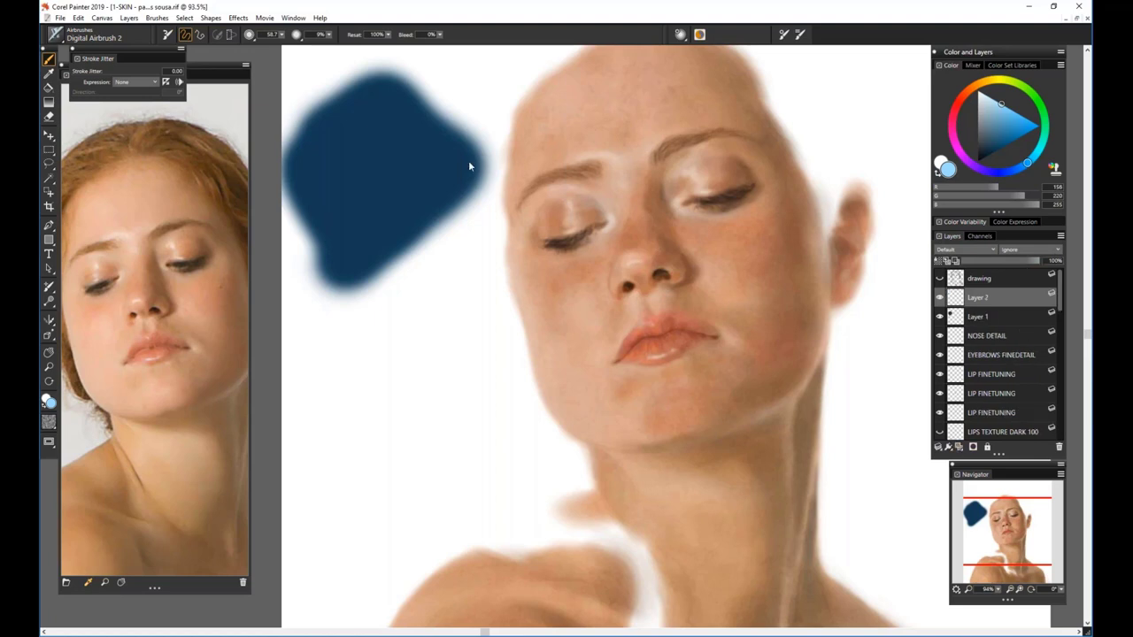
mouse_move(376, 129)
left_mouse_down()
mouse_move(378, 146)
mouse_move(403, 133)
mouse_move(420, 163)
mouse_move(408, 159)
mouse_move(442, 156)
mouse_move(400, 164)
mouse_move(366, 115)
mouse_move(415, 88)
left_mouse_up()
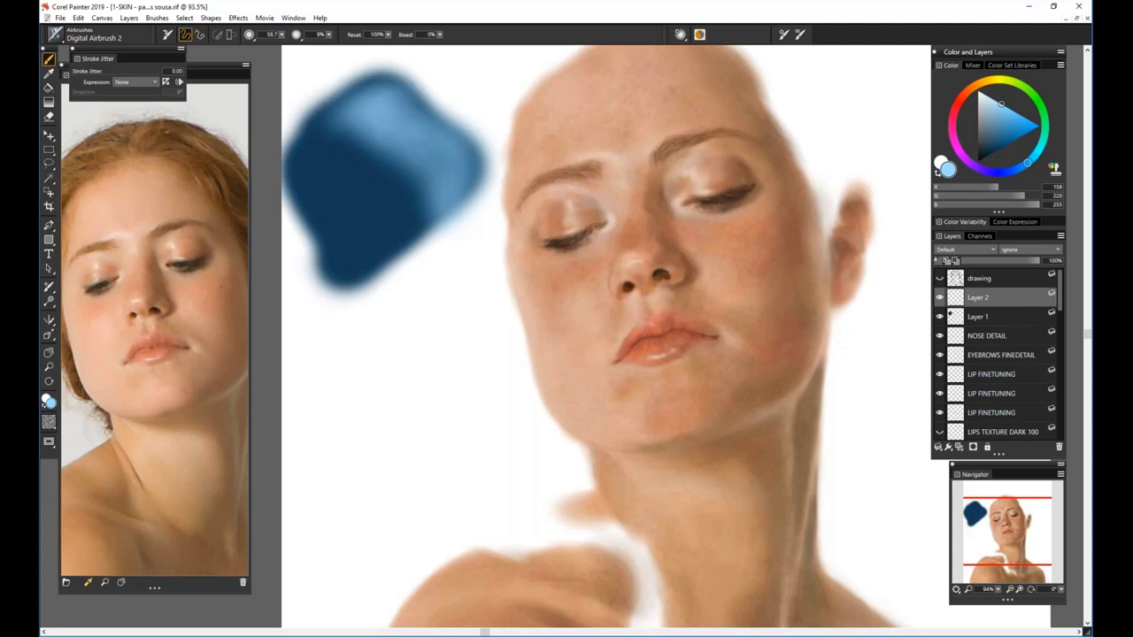
left_click(1006, 260)
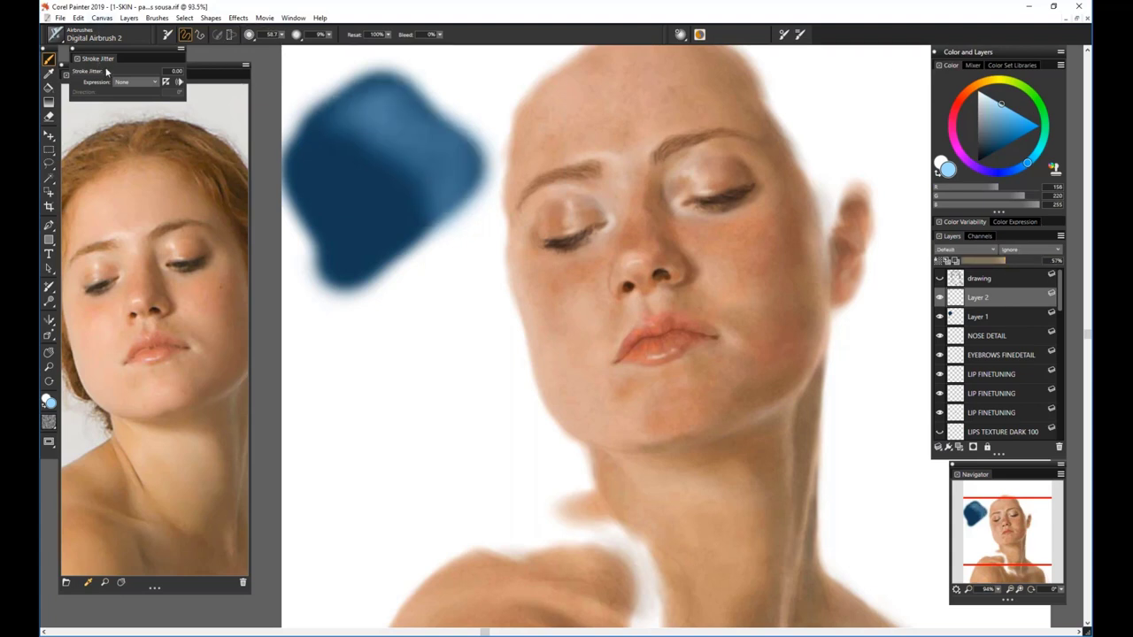
Scatter light blue dots across the patch with stroke jitter 4.00, brush size 8.9 and 79% opacity
left_click_drag(128, 53, 123, 67)
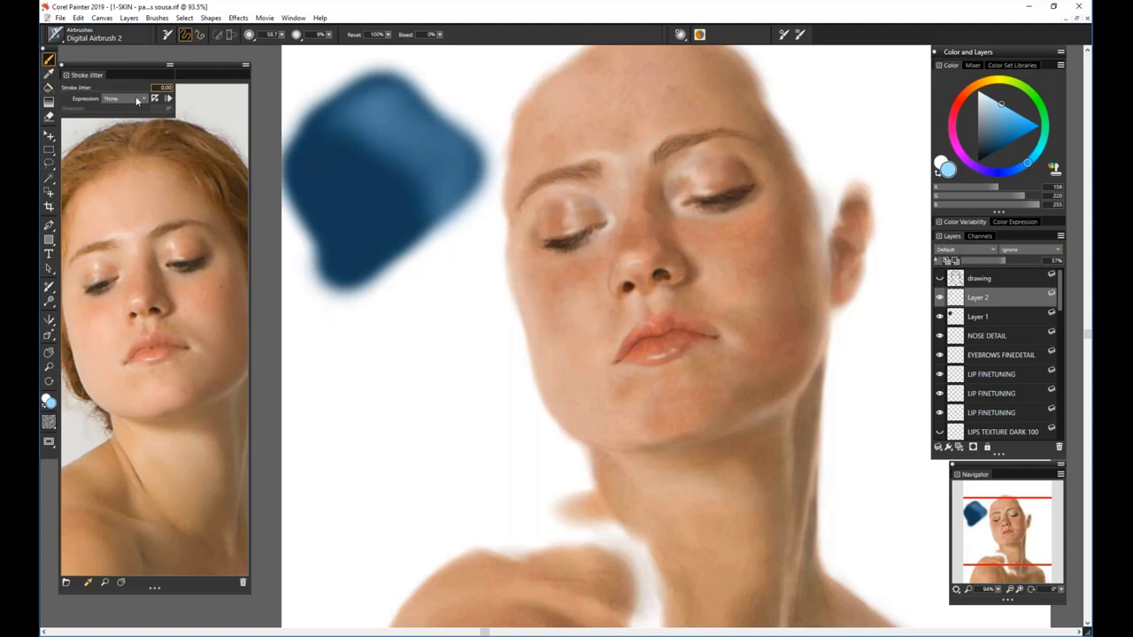
left_click(160, 88)
left_click(147, 90)
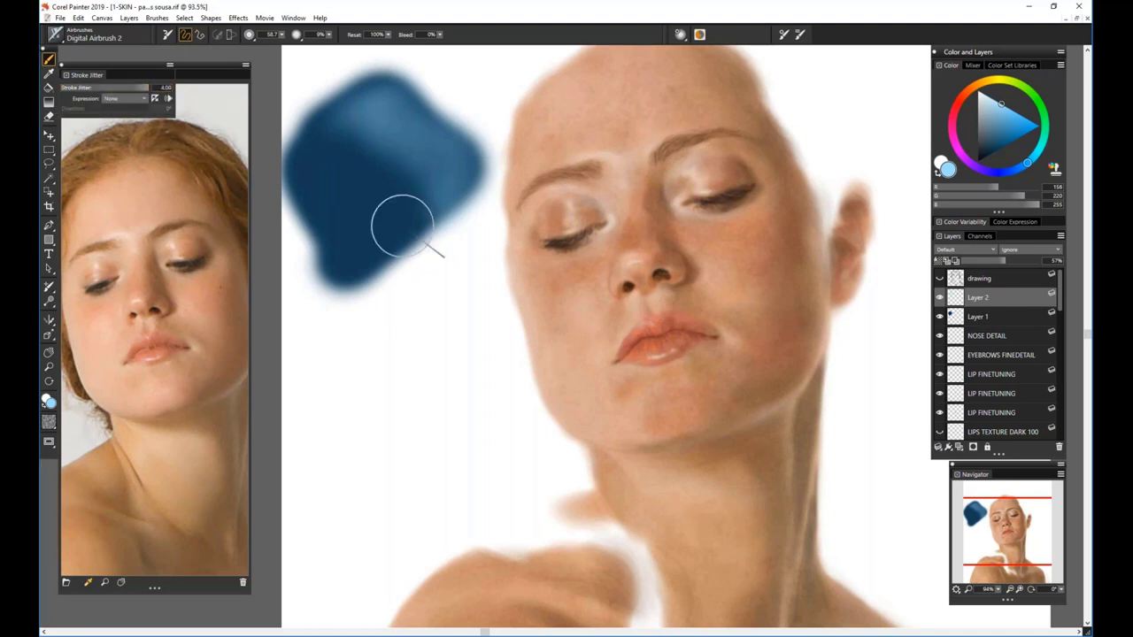
left_click(282, 36)
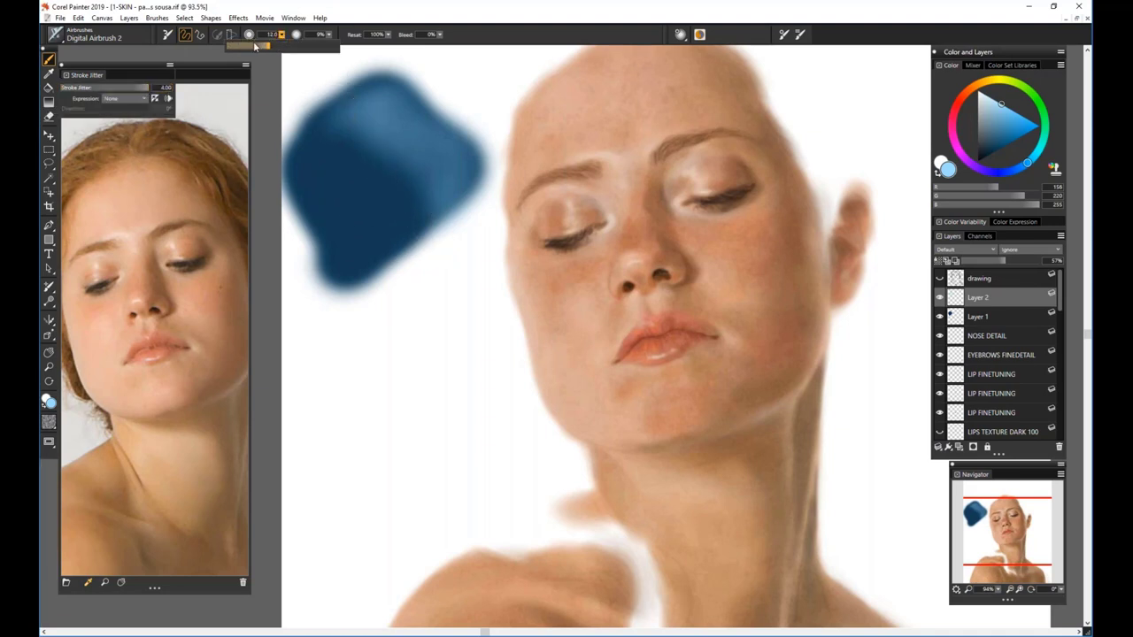
left_click(256, 48)
key("8")
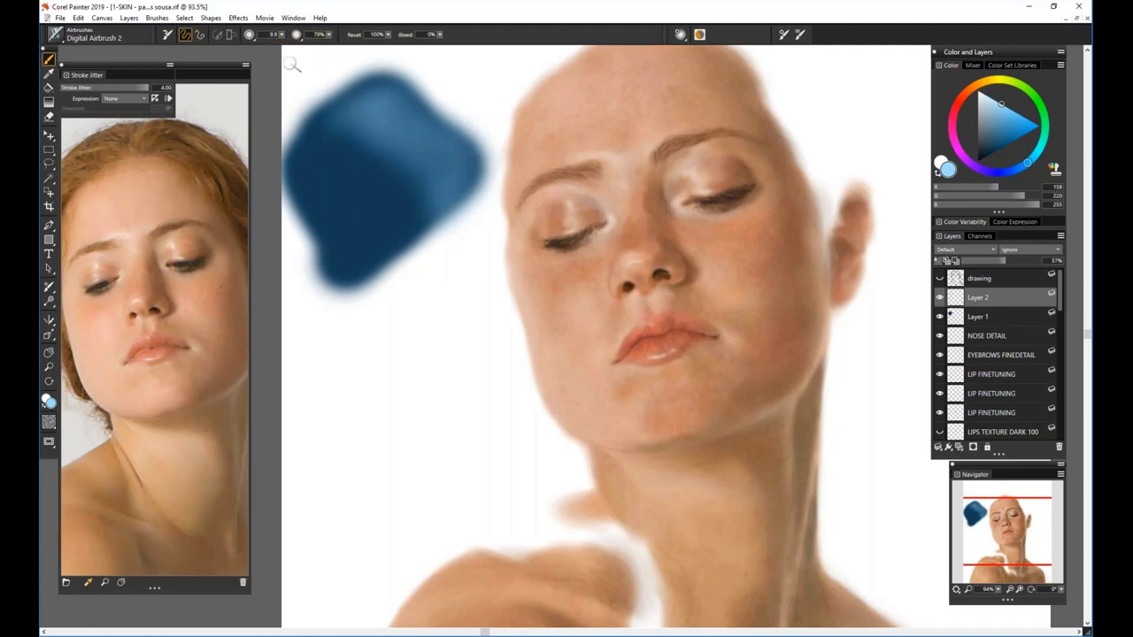
left_click_drag(282, 37, 281, 47)
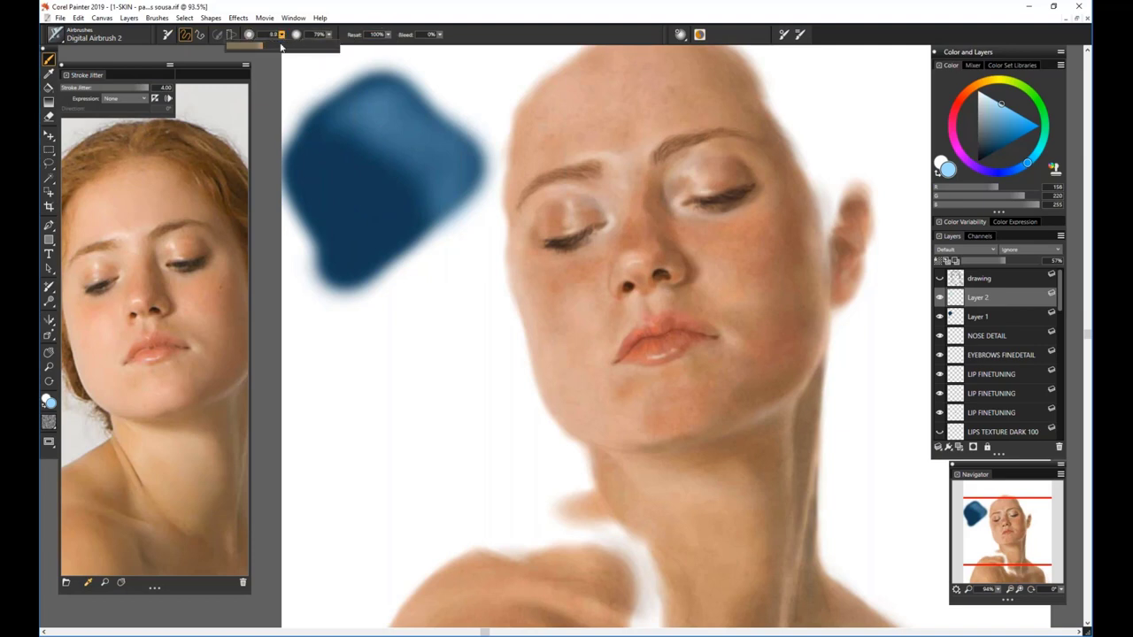
mouse_move(361, 232)
left_mouse_down()
mouse_move(365, 168)
mouse_move(322, 185)
mouse_move(415, 172)
mouse_move(409, 149)
mouse_move(407, 223)
left_mouse_up()
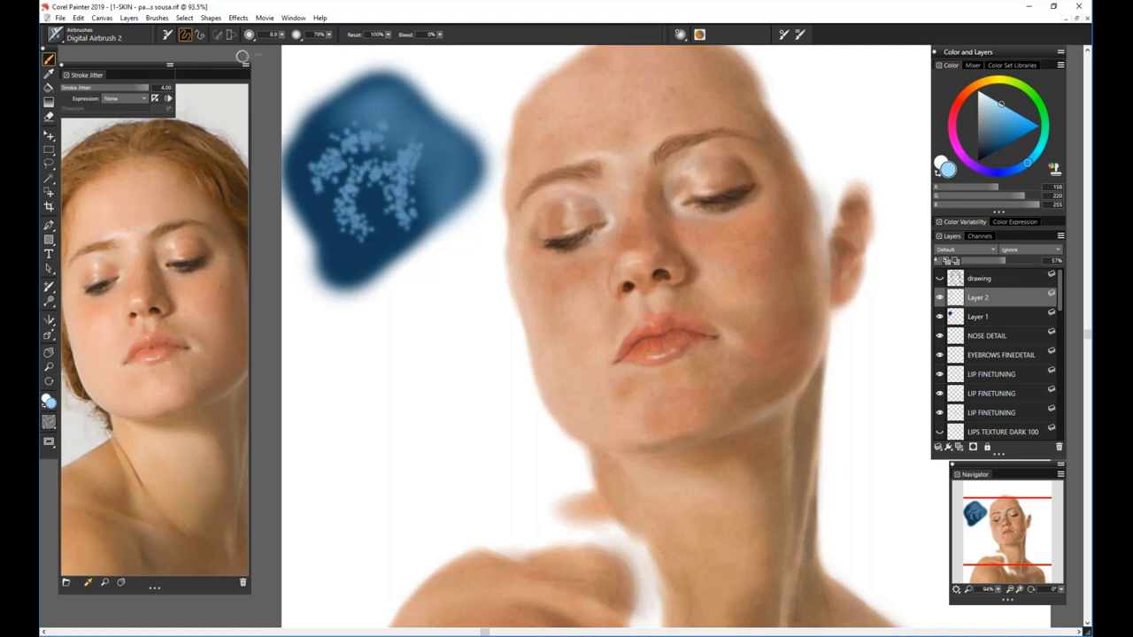
Set stroke jitter to 0 and brush size to 2.1, and draw fine light blue hair strokes along the patch's lower part
left_click_drag(283, 38, 262, 42)
left_click(163, 87)
type("0")
key("Return")
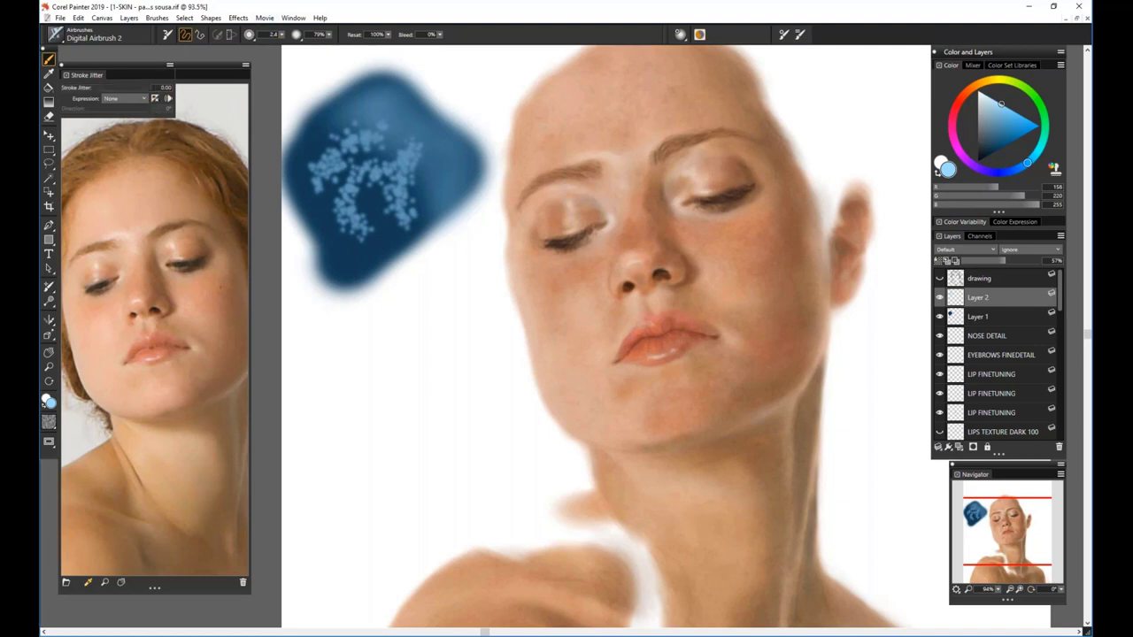
left_click(282, 37)
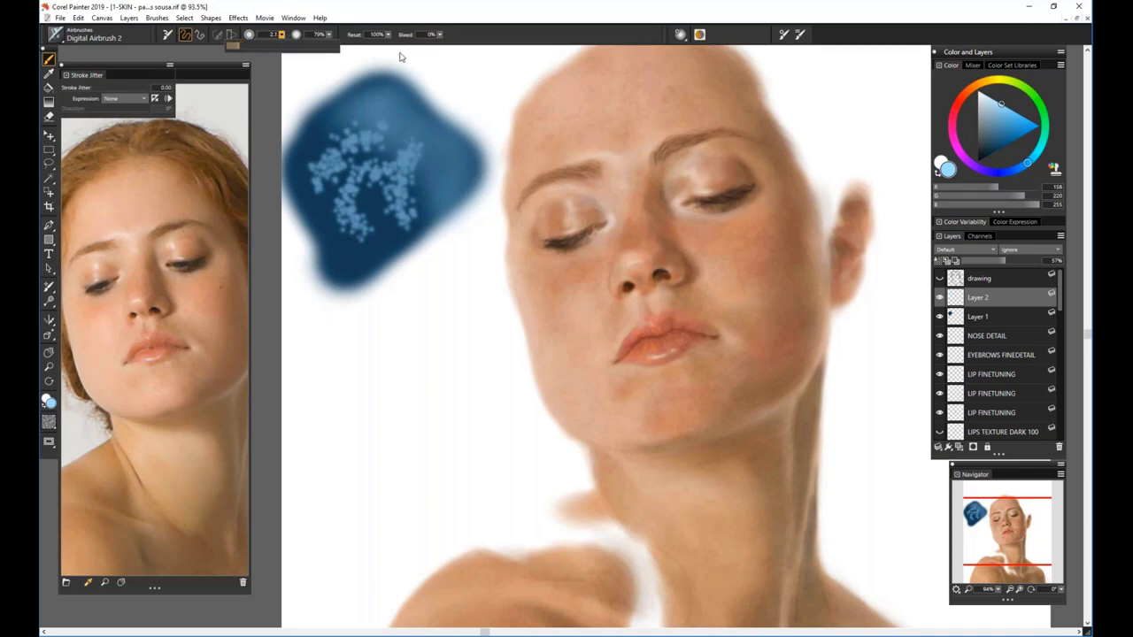
left_click(326, 207)
left_click_drag(314, 195, 338, 259)
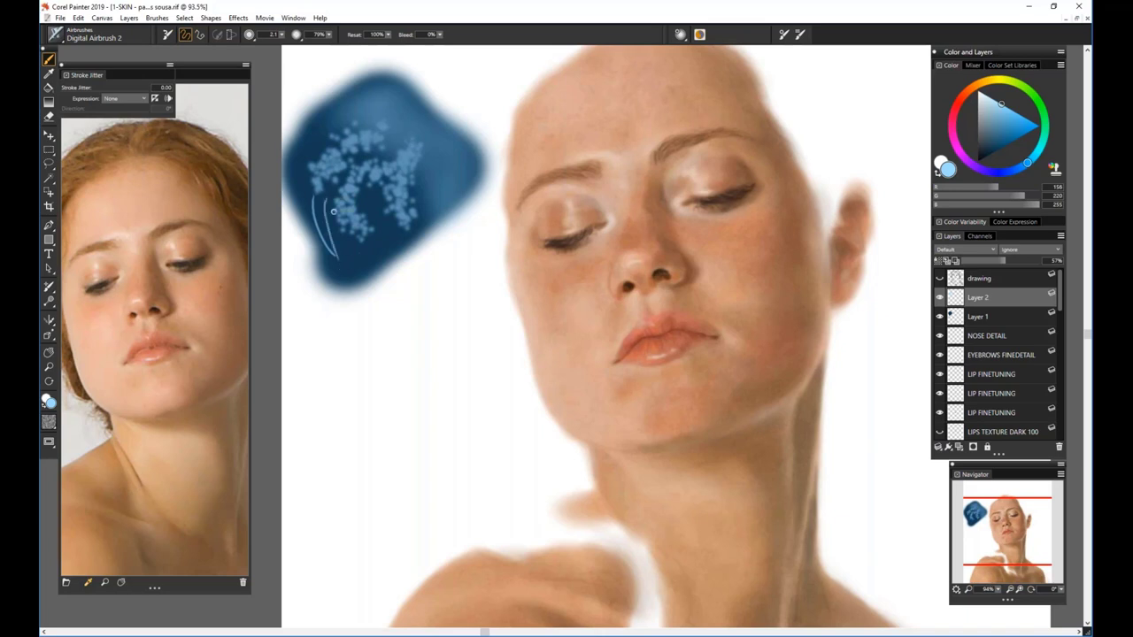
left_click_drag(335, 219, 342, 266)
mouse_move(370, 200)
left_mouse_down()
mouse_move(365, 266)
mouse_move(377, 254)
left_mouse_up()
left_click_drag(390, 221, 405, 347)
Draw dark blue hair strokes across the patch's lower right edge, first at brush size 2.1 and further ones at 1.0
left_click(989, 154)
left_click_drag(428, 237, 414, 314)
left_click_drag(388, 262, 419, 320)
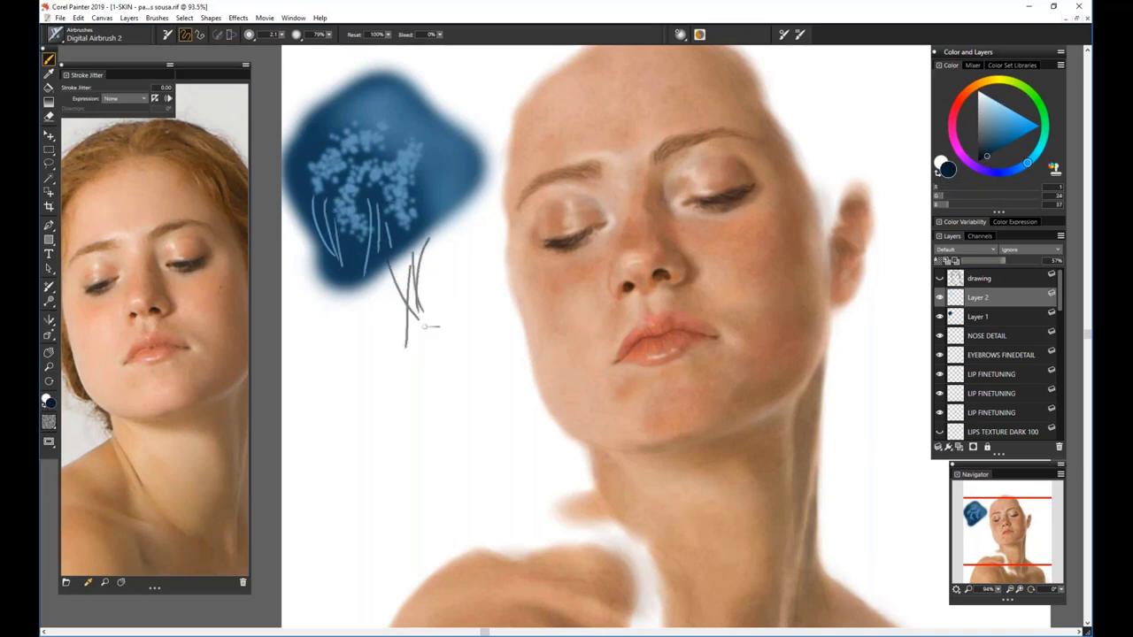
left_click_drag(275, 37, 250, 37)
left_click_drag(443, 251, 455, 314)
left_click_drag(457, 217, 469, 283)
left_click_drag(455, 188, 472, 276)
left_click_drag(425, 218, 466, 255)
left_click_drag(474, 163, 468, 254)
left_click_drag(485, 182, 483, 248)
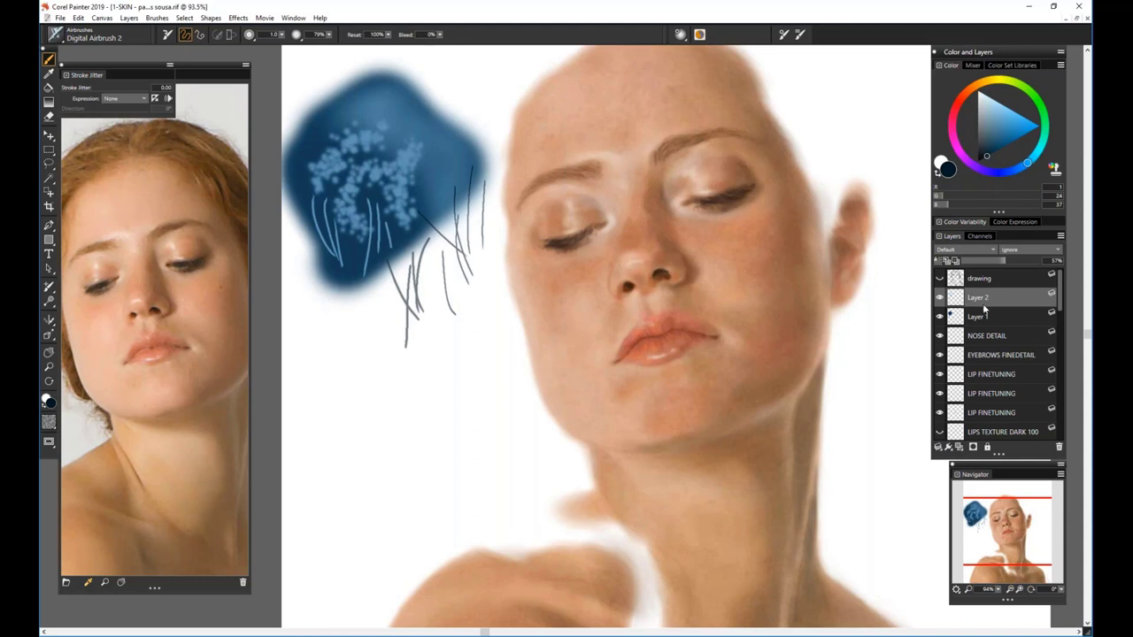
Delete both practice layers and close the skin painting without saving it
left_click(1059, 447)
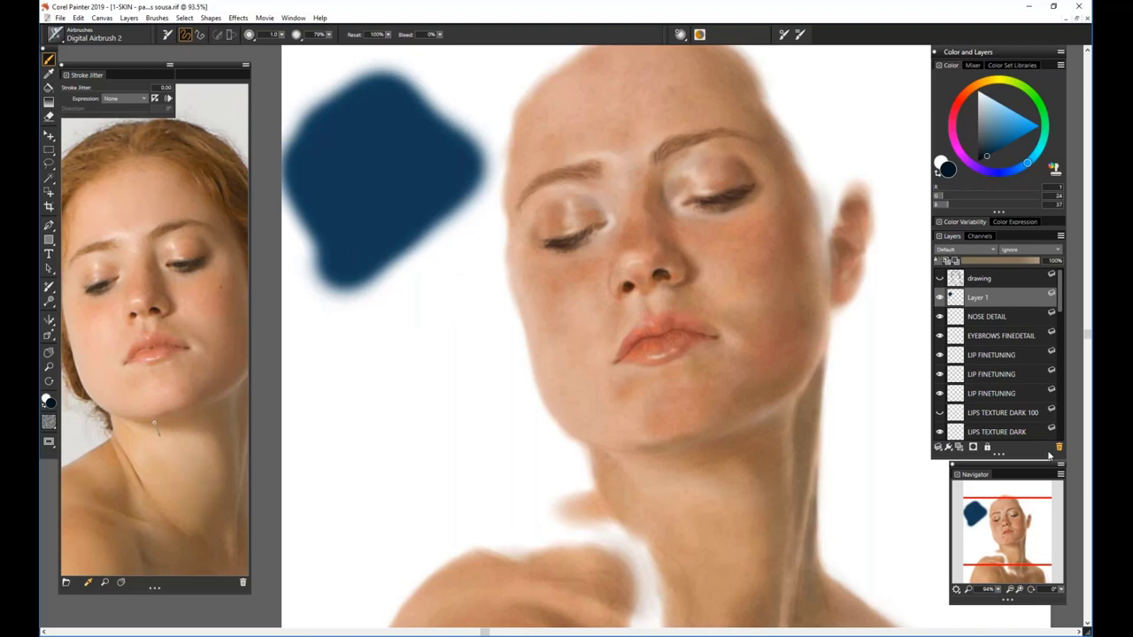
left_click(1059, 447)
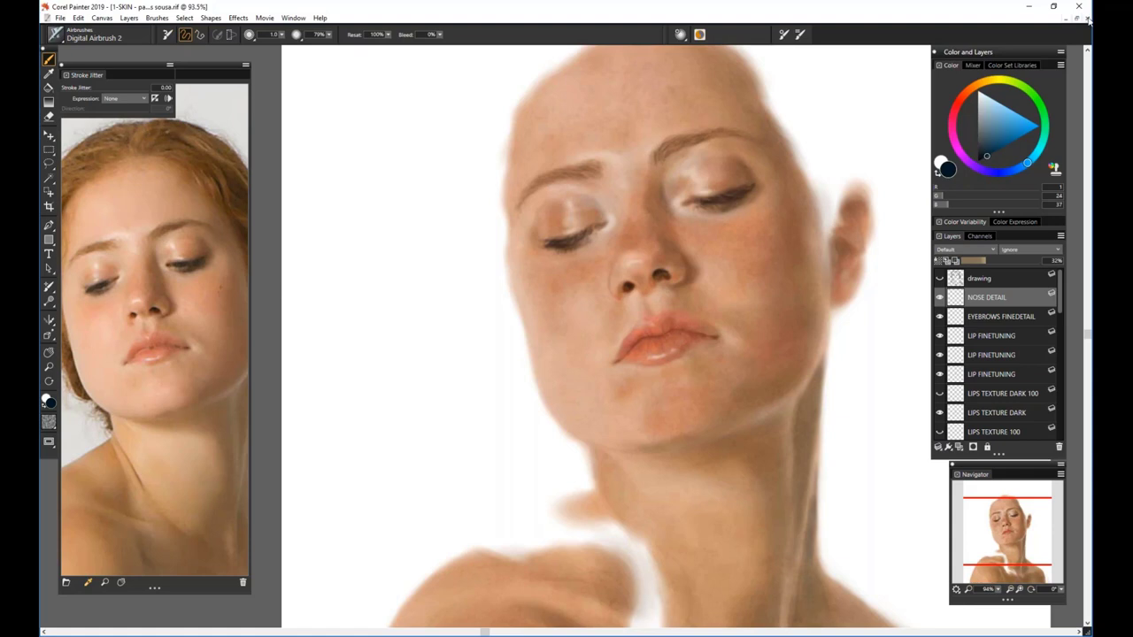
left_click(1088, 19)
left_click(591, 372)
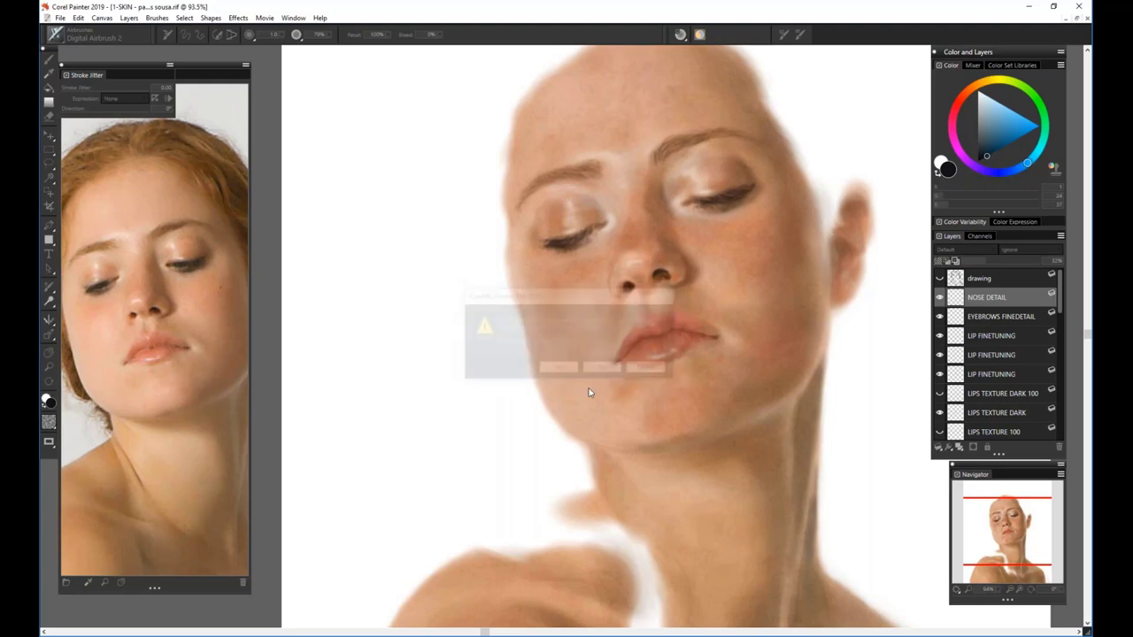
Open the 2-HAIR painting file from the webinar program images folder
left_click(47, 18)
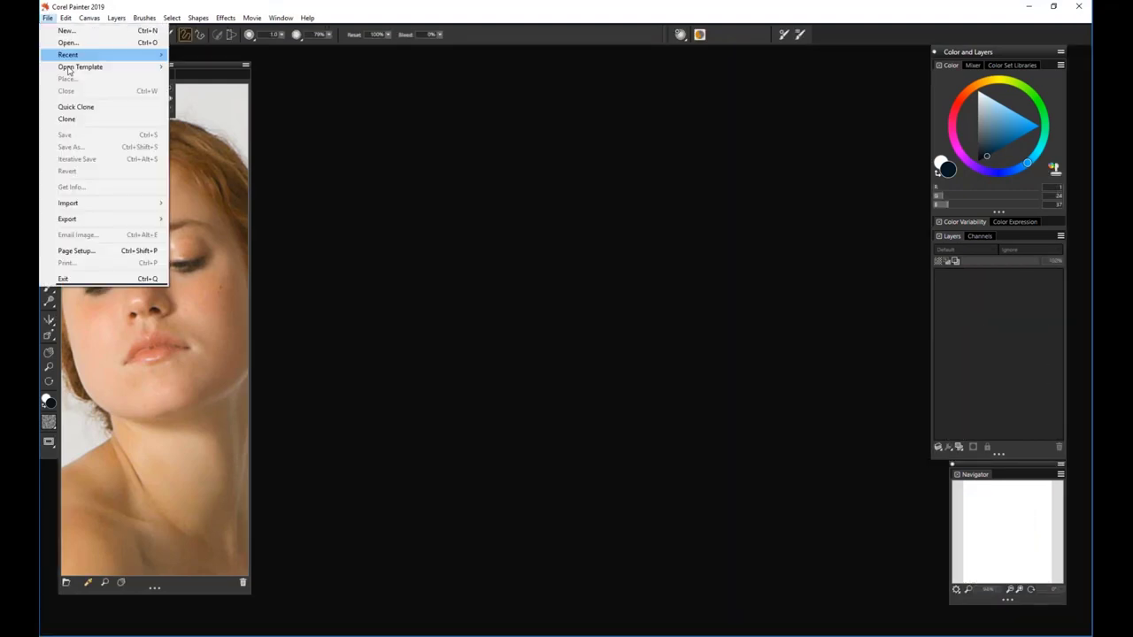
left_click(80, 42)
left_click_drag(560, 115, 568, 200)
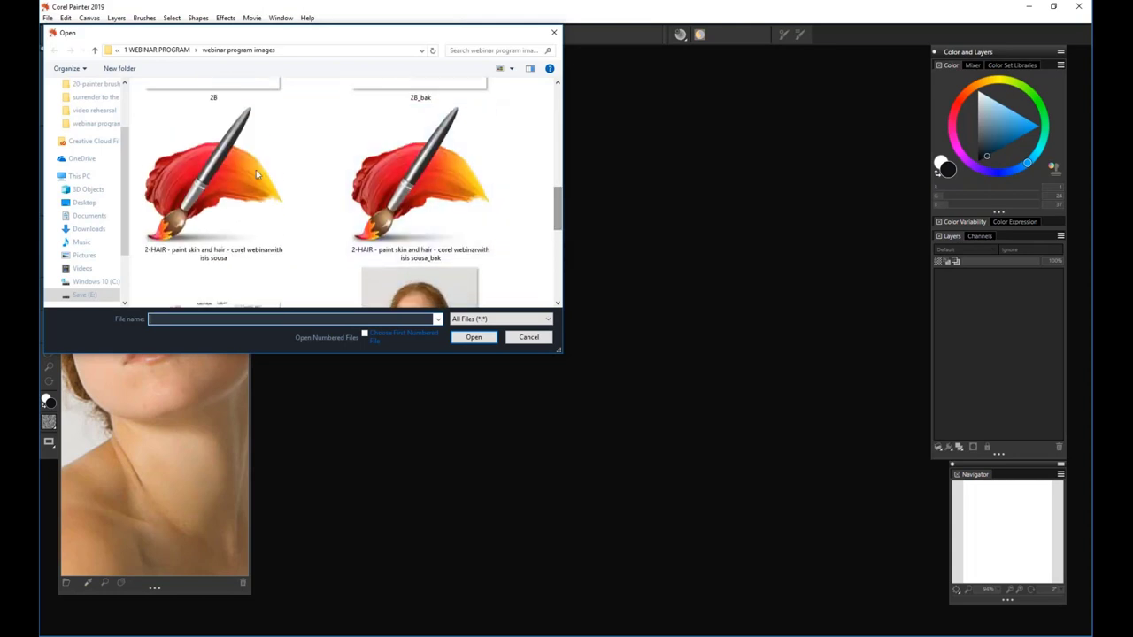
left_click(202, 180)
left_click(474, 337)
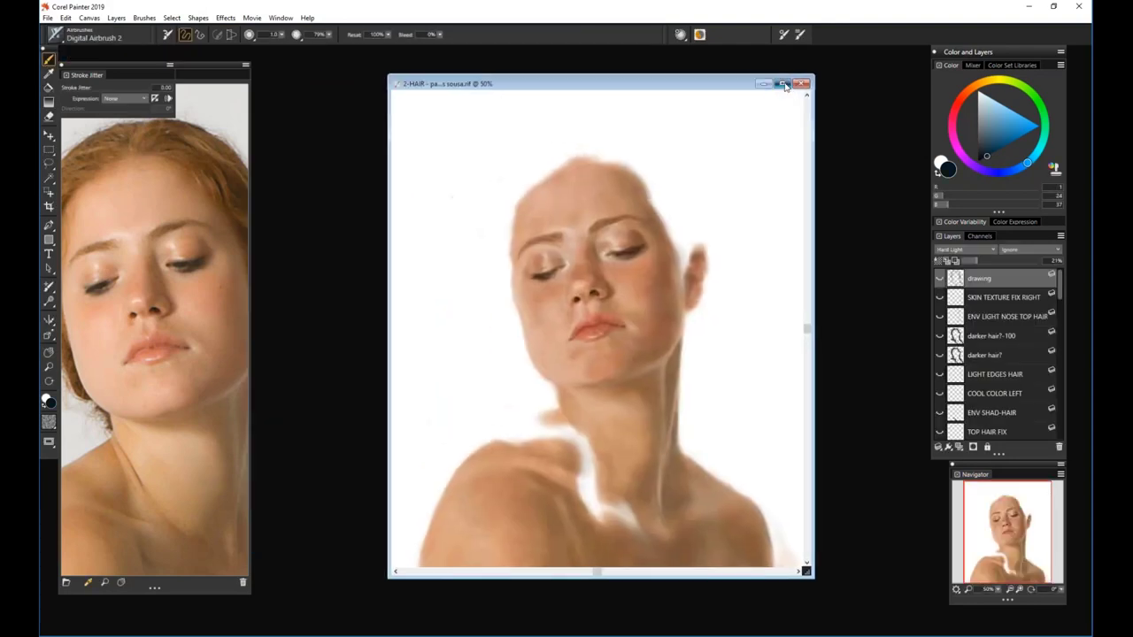
Maximize the hair painting and toggle its Canvas layer off and back on to show the finished skin base
left_click(787, 80)
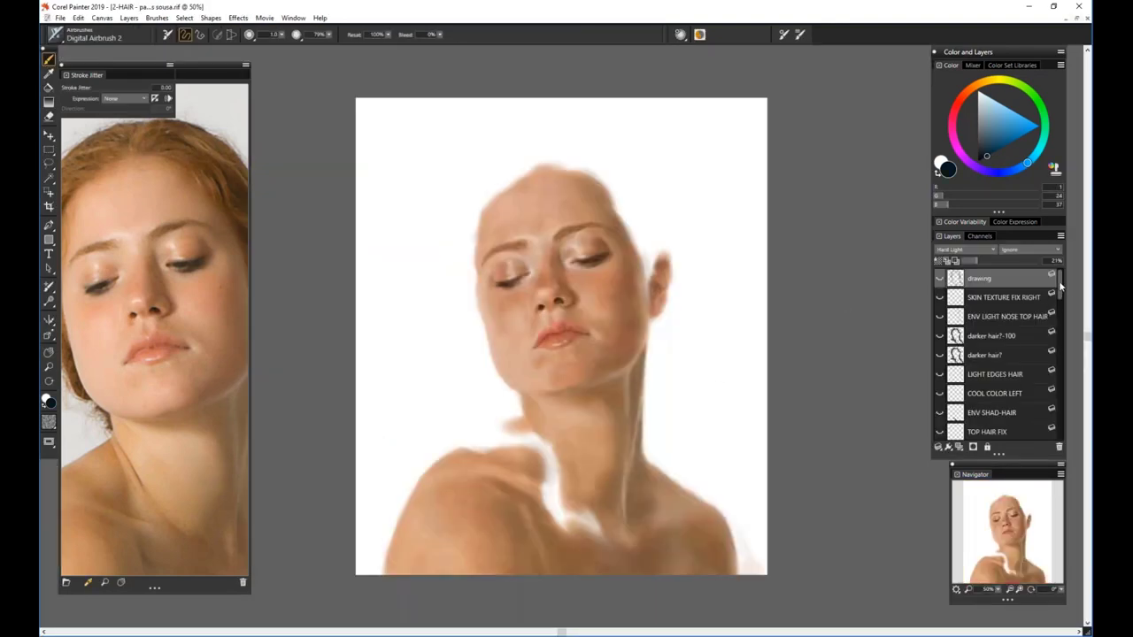
left_click_drag(1060, 287, 1055, 424)
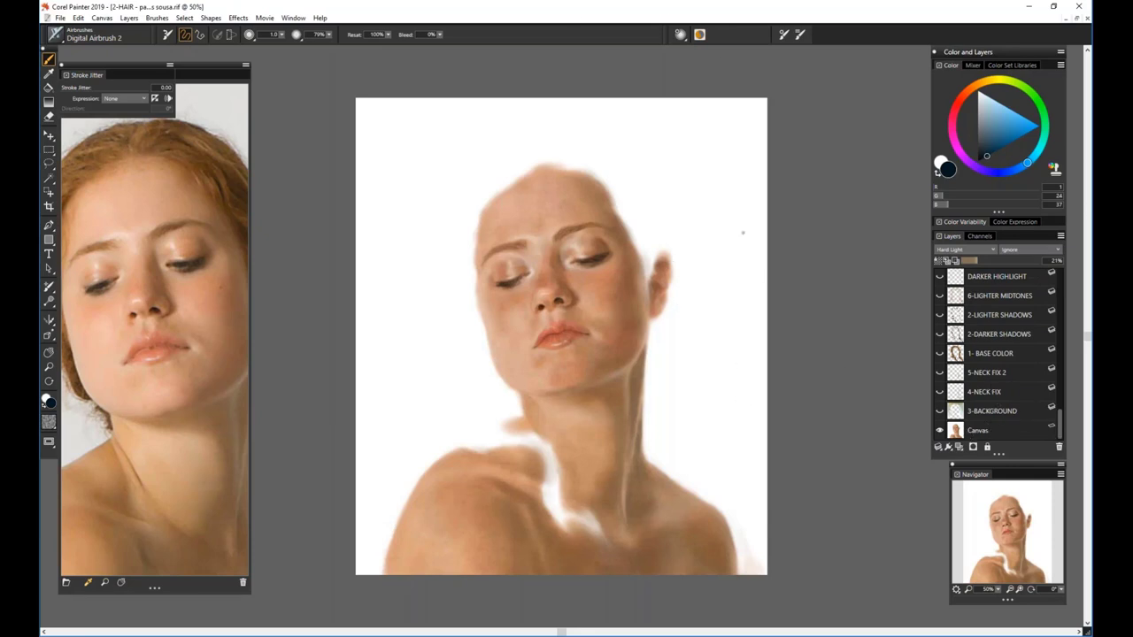
left_click(940, 431)
left_click(940, 431)
left_click_drag(1060, 421, 1060, 419)
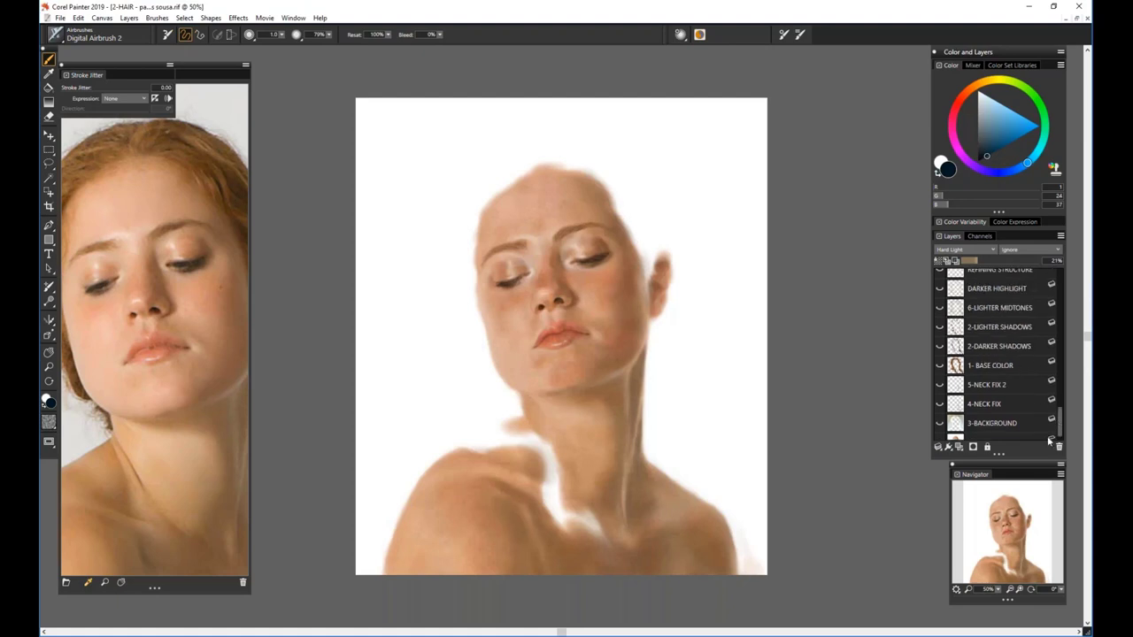
Enlarge the painting view to 57.9% and widen the reference photo to show the whole head beside the painting
left_click_drag(997, 589, 1000, 598)
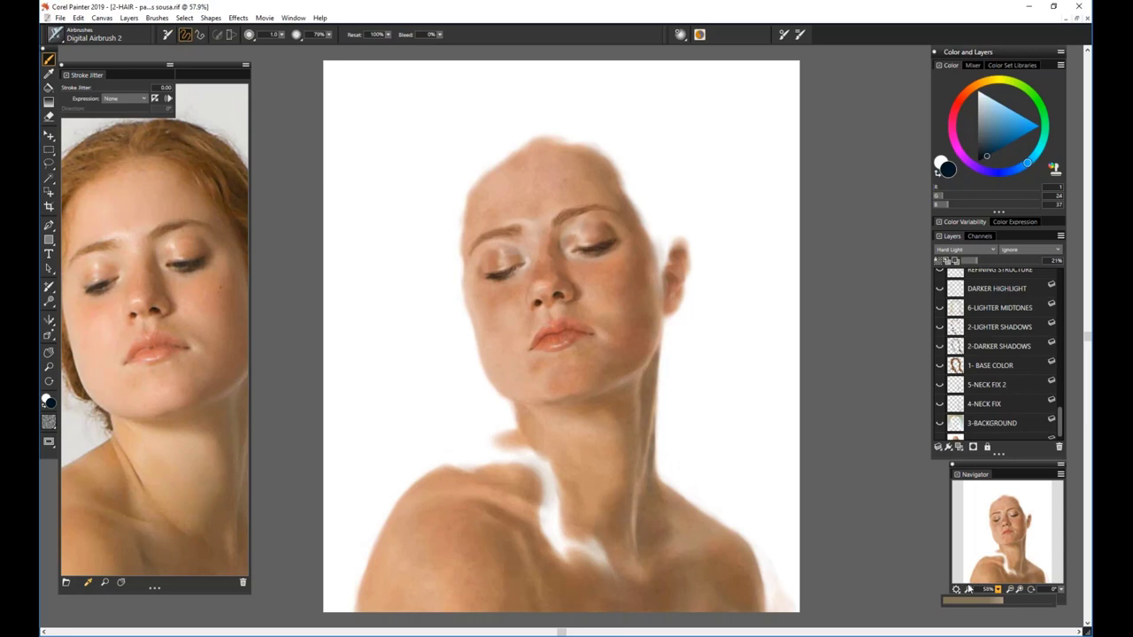
left_click(251, 345)
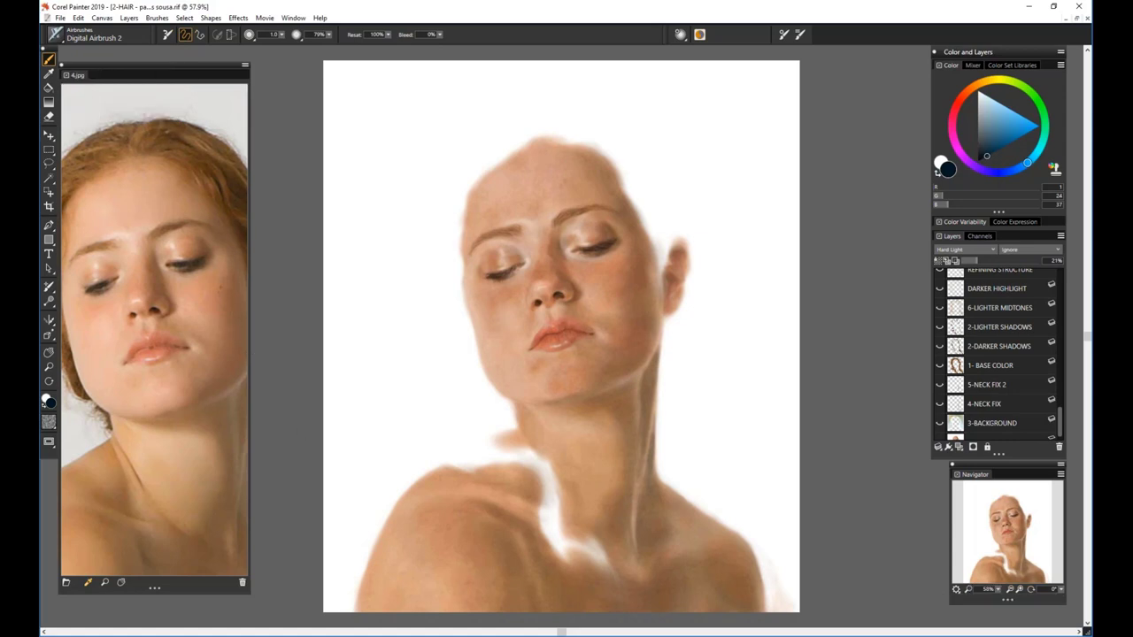
left_click_drag(250, 350, 351, 347)
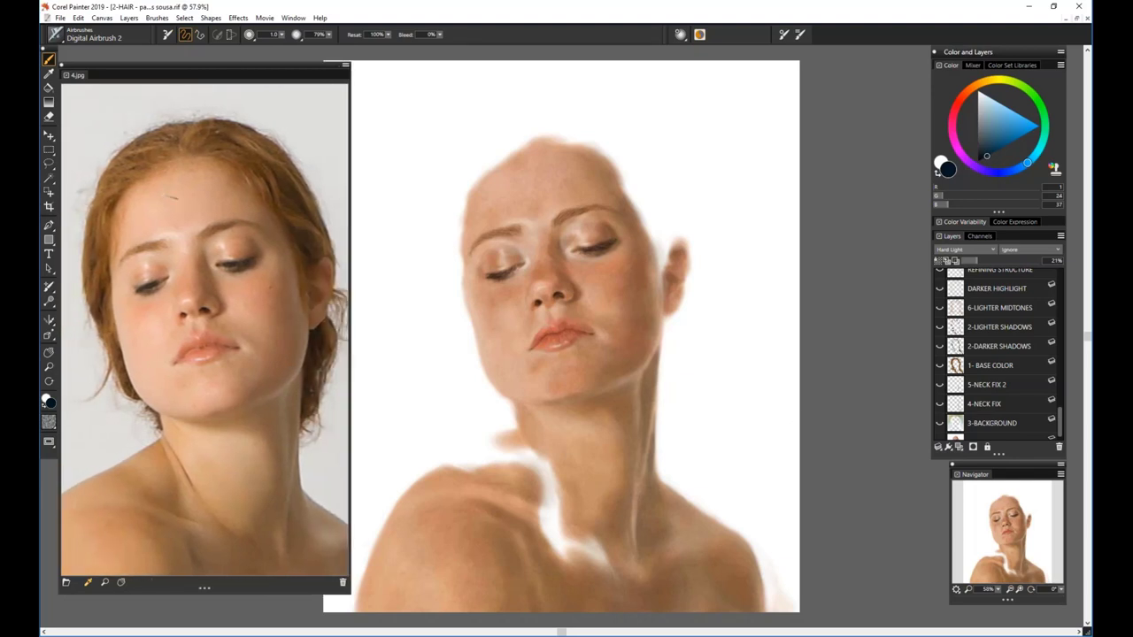
mouse_move(1060, 419)
left_mouse_down()
mouse_move(1063, 432)
mouse_move(1062, 403)
left_mouse_up()
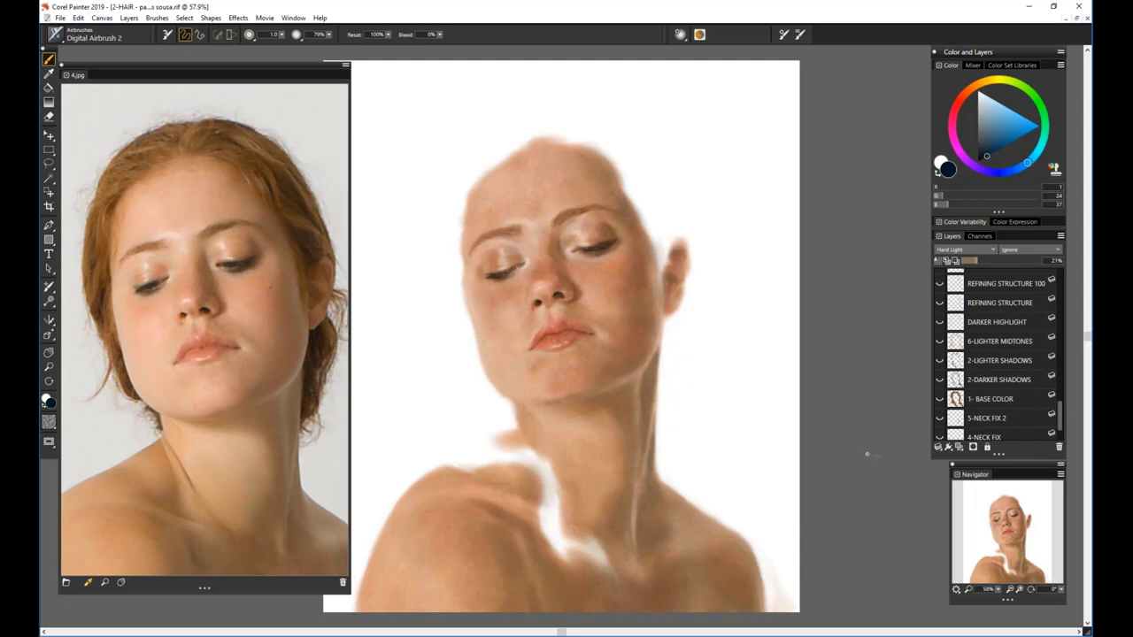
left_click_drag(563, 632, 501, 632)
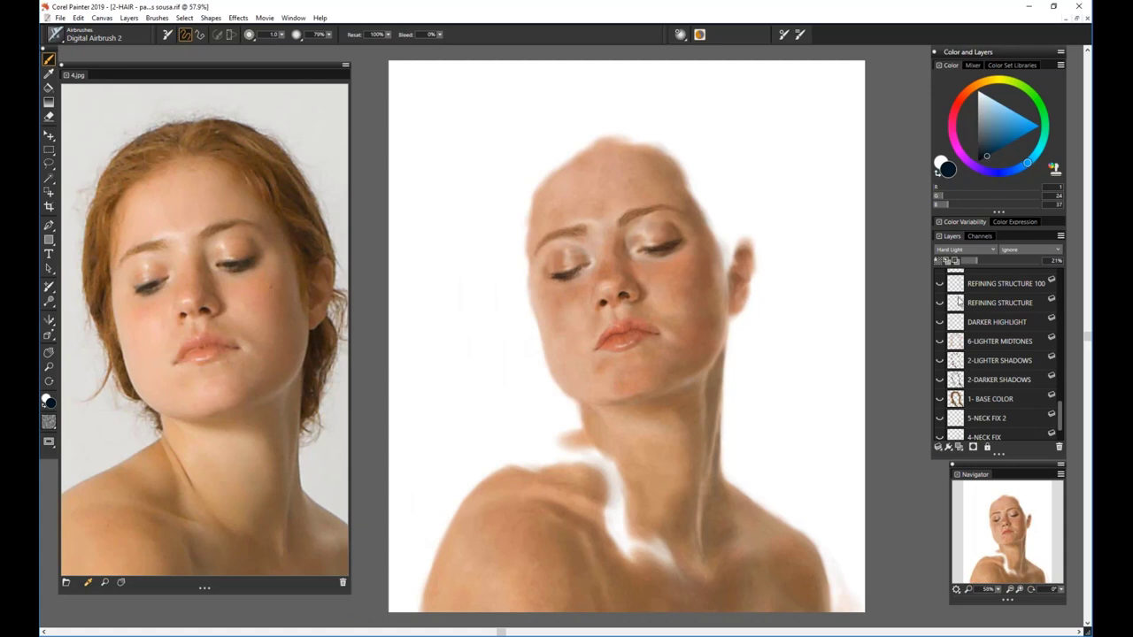
Show the 1- BASE COLOR and drawing layers, and set the drawing layer's opacity to 100%
left_click(940, 399)
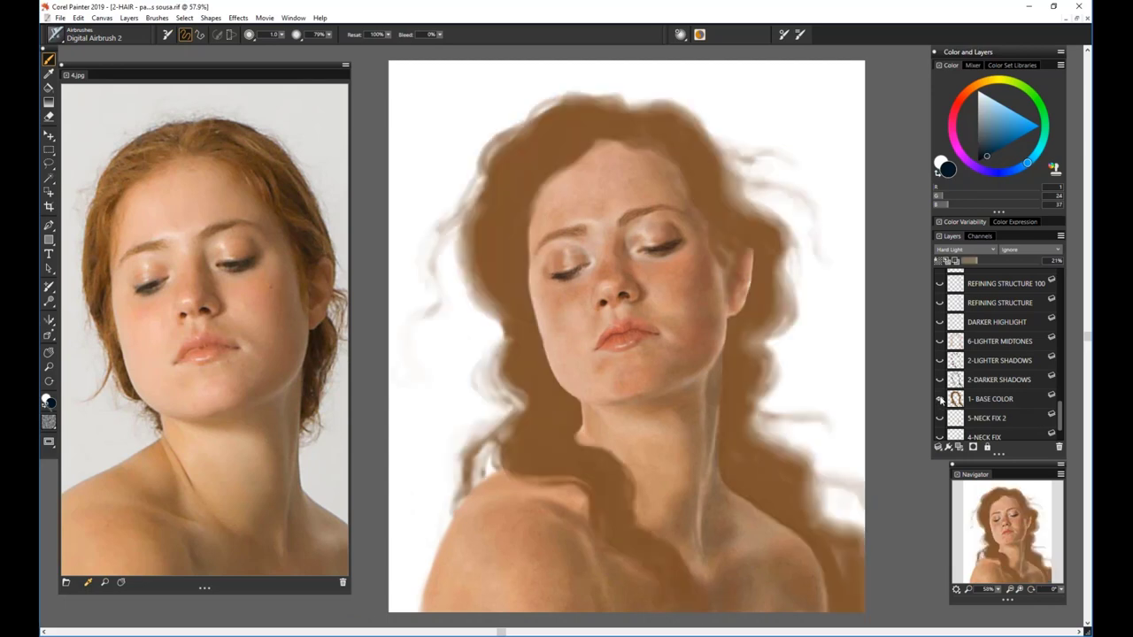
left_click_drag(1059, 415, 1059, 279)
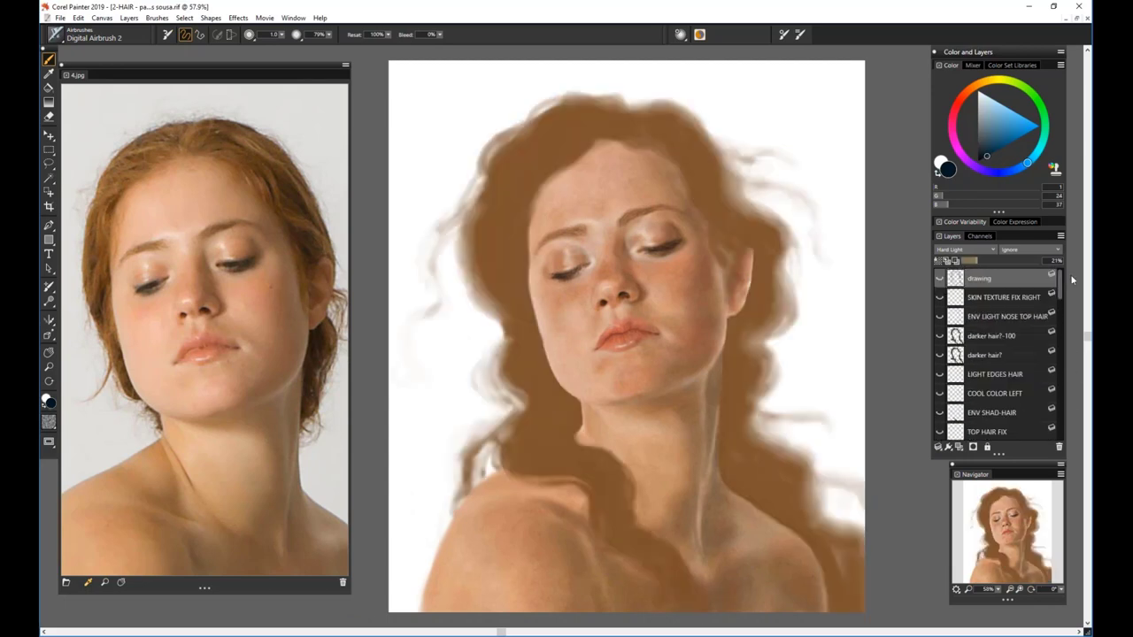
left_click(940, 280)
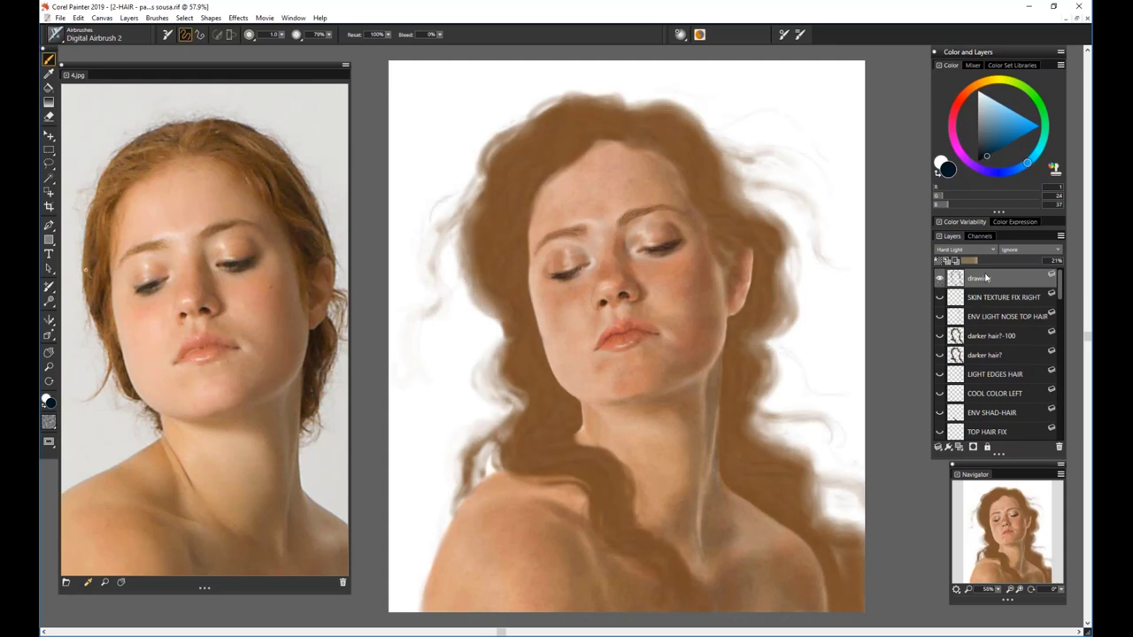
left_click_drag(981, 261, 1056, 270)
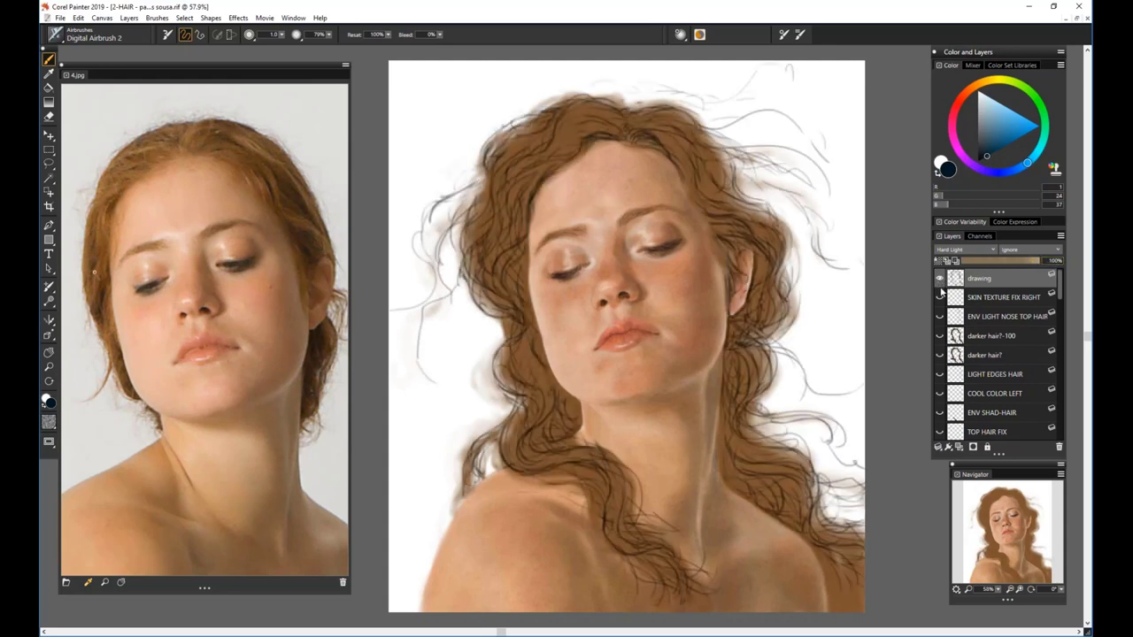
Toggle the drawing layer off and on, and set its opacity to 30%
left_click(940, 279)
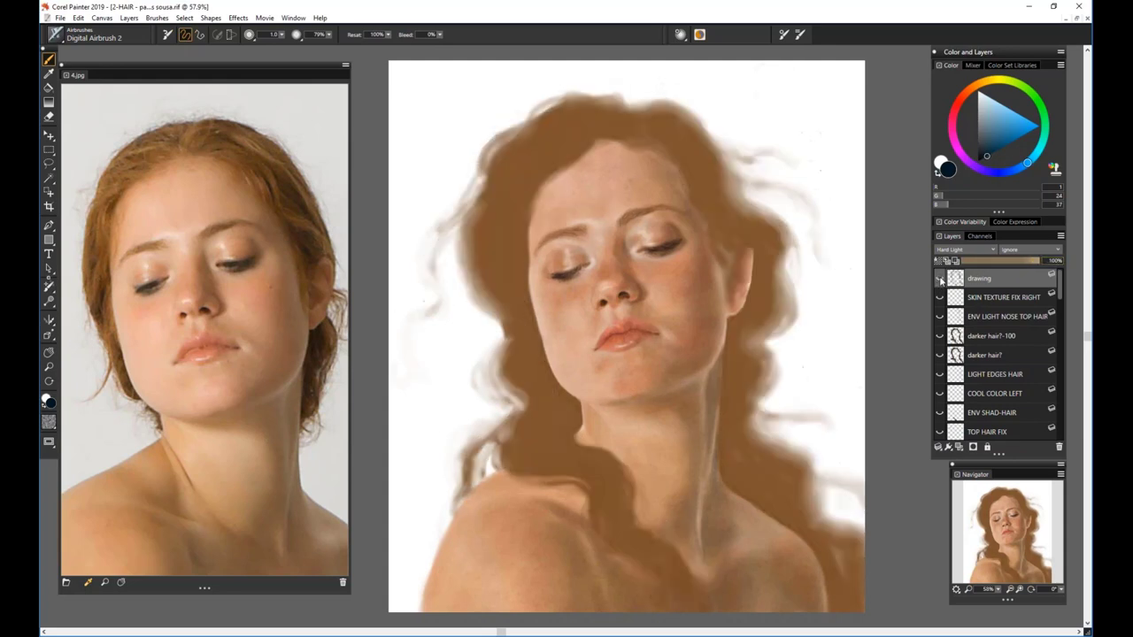
left_click(940, 279)
left_click_drag(984, 265, 985, 264)
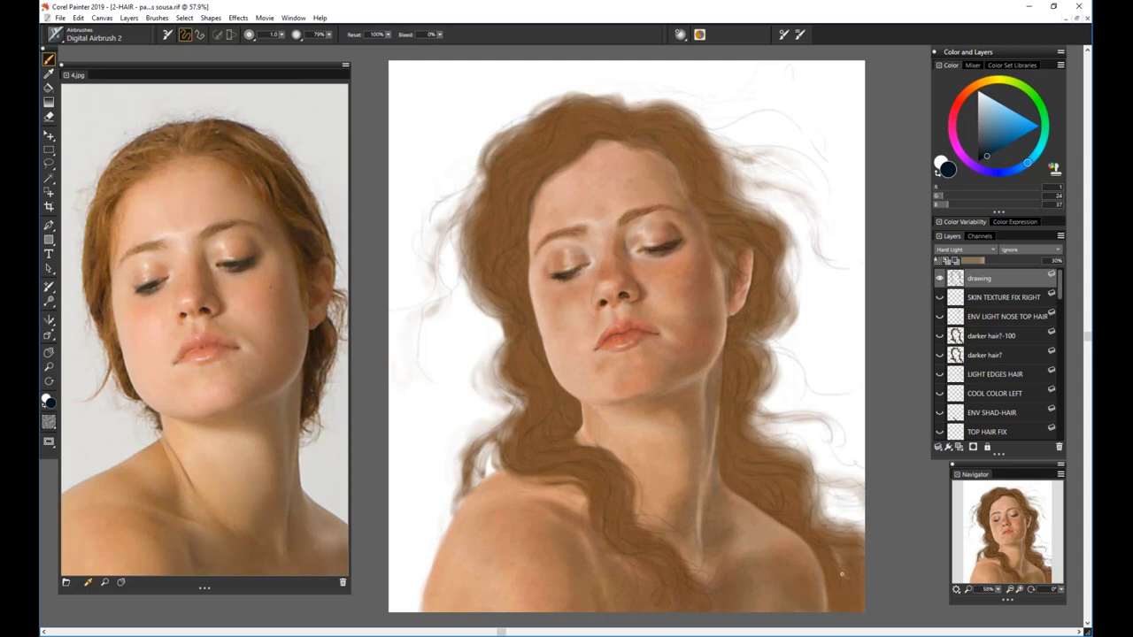
Select the 1- BASE COLOR layer and toggle it off and on to compare the portrait with and without it
left_click_drag(1061, 295, 1066, 436)
left_click(972, 353)
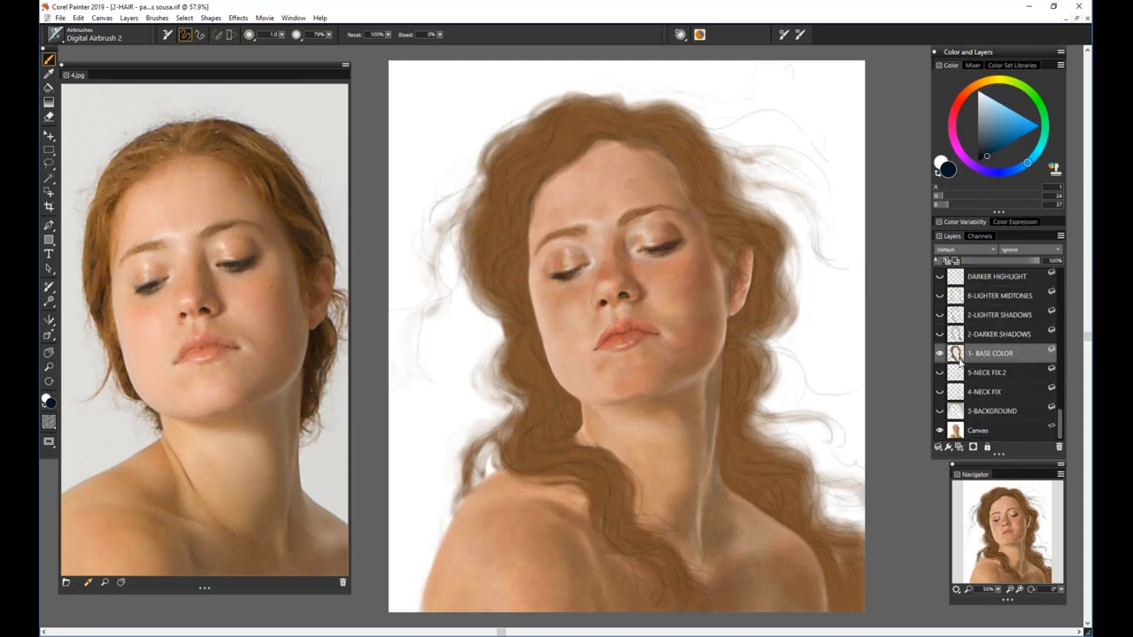
left_click(939, 354)
left_click(939, 354)
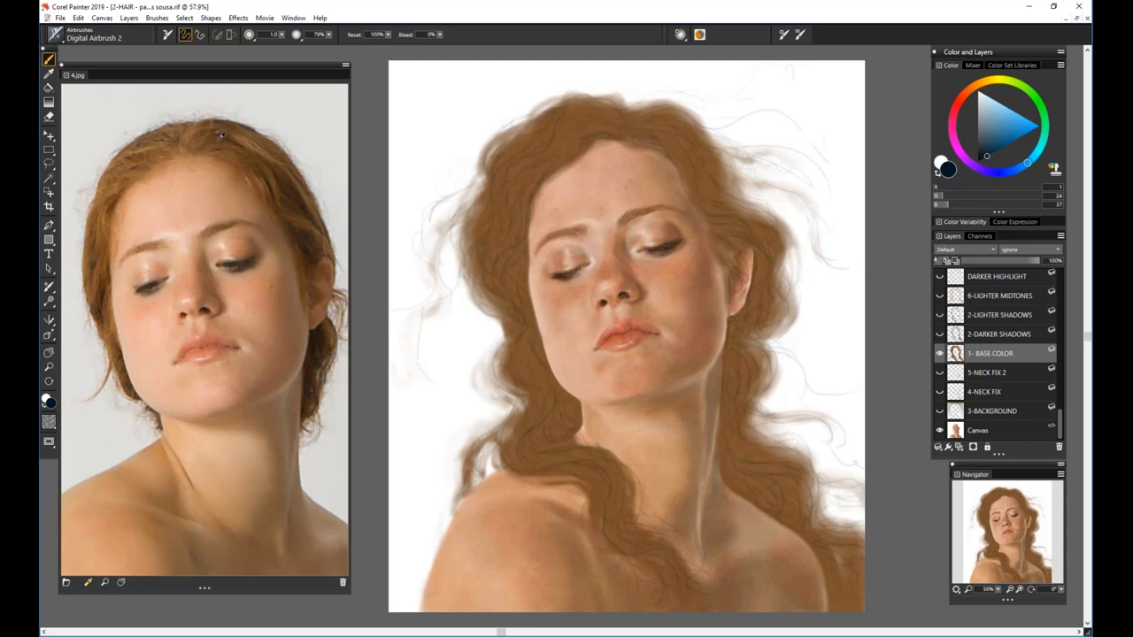
Sample a medium brown from the reference photo's hair and set the airbrush to size 30.2 and opacity 8%
left_click(48, 74)
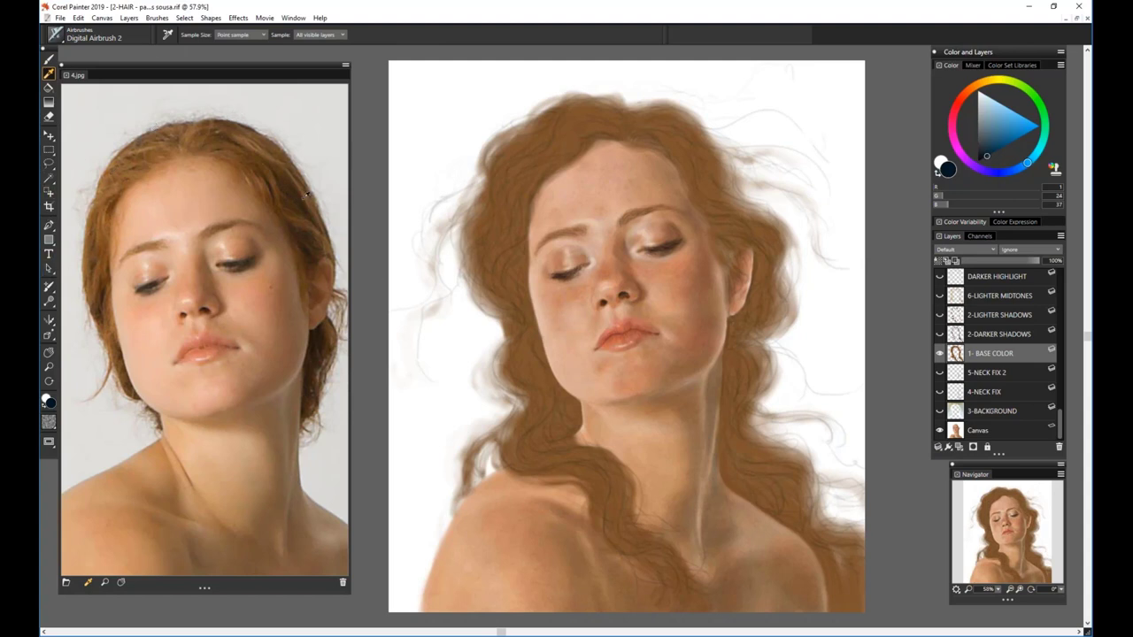
left_click(98, 243)
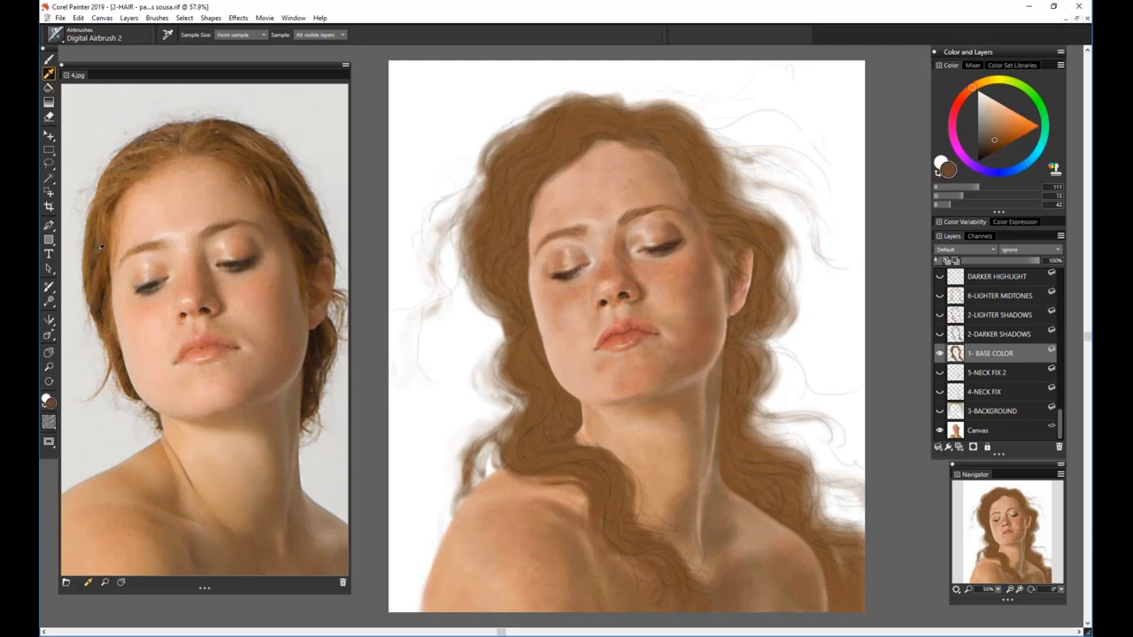
left_click(48, 58)
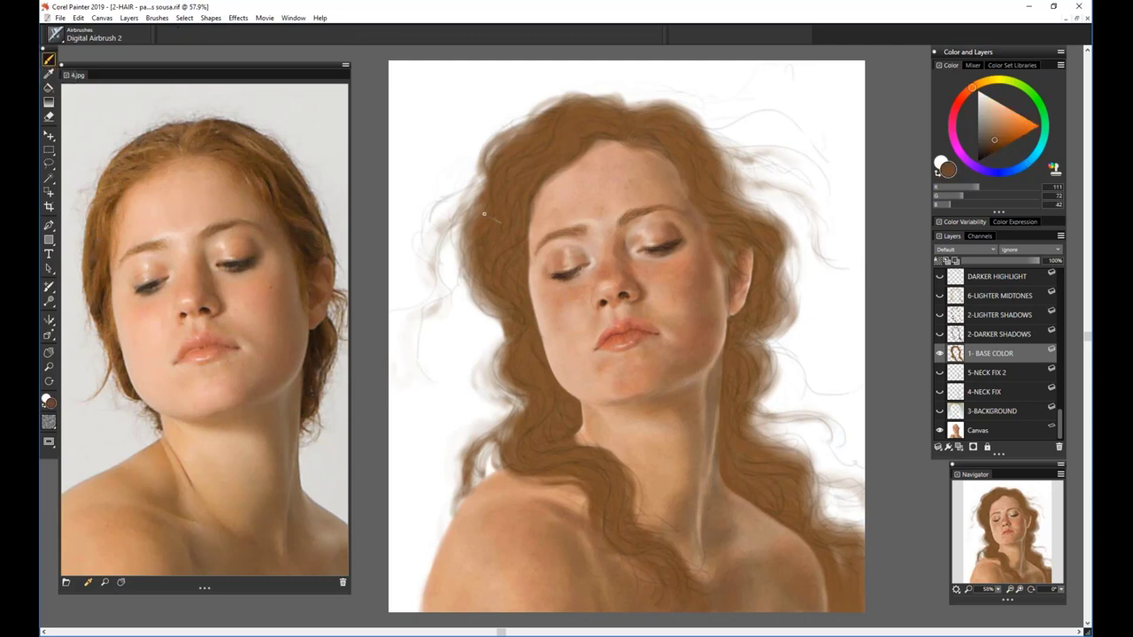
left_click_drag(282, 35, 258, 47)
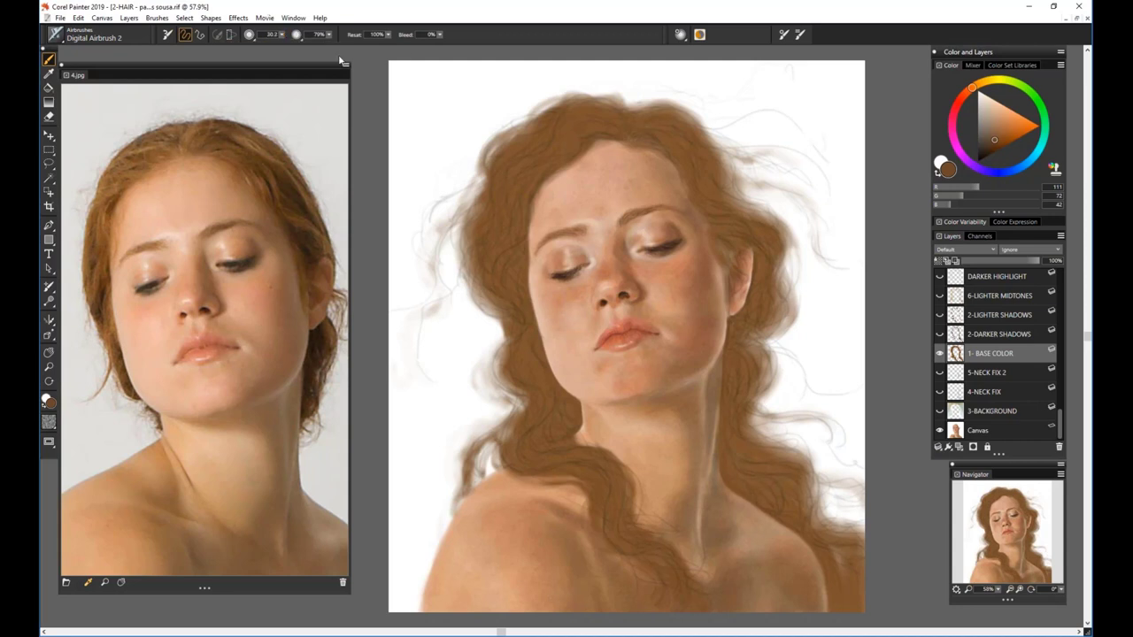
left_click_drag(329, 35, 253, 57)
Try blocking in brown hair on a new layer with 1- BASE COLOR hidden, and restore the original layers
left_click(960, 447)
mouse_move(448, 152)
left_mouse_down()
mouse_move(469, 106)
mouse_move(494, 126)
mouse_move(483, 137)
mouse_move(512, 153)
mouse_move(472, 131)
mouse_move(483, 142)
mouse_move(485, 116)
mouse_move(454, 119)
mouse_move(465, 105)
mouse_move(443, 124)
mouse_move(478, 102)
mouse_move(498, 111)
left_mouse_up()
left_click(939, 372)
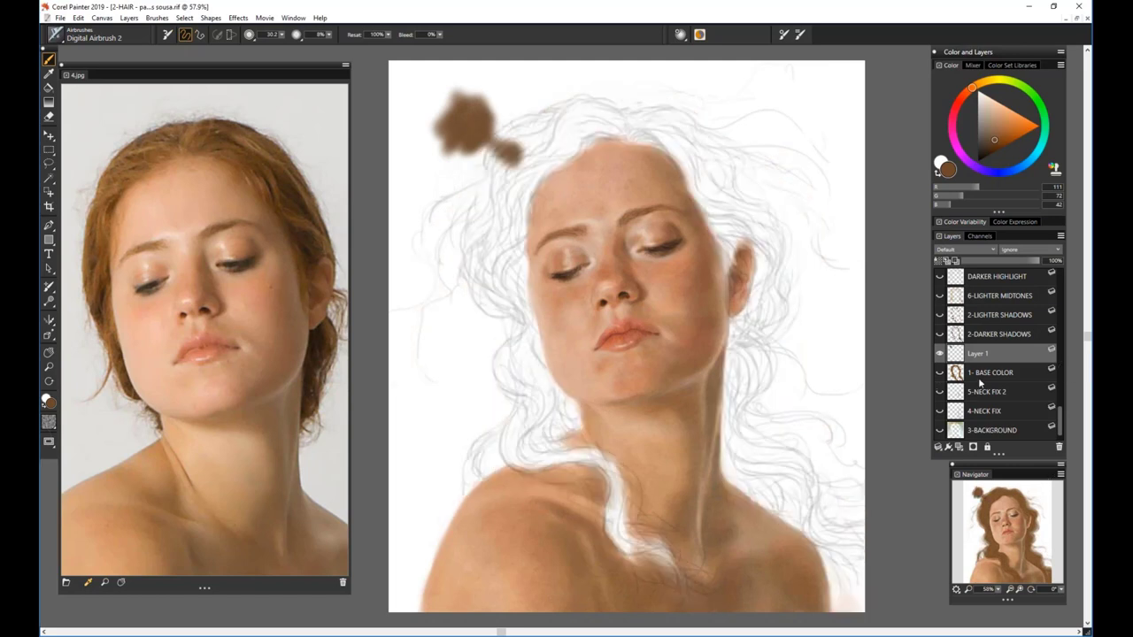
mouse_move(498, 282)
left_mouse_down()
mouse_move(514, 213)
mouse_move(518, 265)
mouse_move(500, 208)
mouse_move(620, 114)
mouse_move(562, 102)
mouse_move(553, 122)
mouse_move(588, 114)
mouse_move(619, 131)
mouse_move(544, 150)
mouse_move(584, 151)
mouse_move(544, 146)
mouse_move(548, 110)
mouse_move(505, 202)
mouse_move(509, 169)
mouse_move(518, 177)
mouse_move(499, 222)
left_mouse_up()
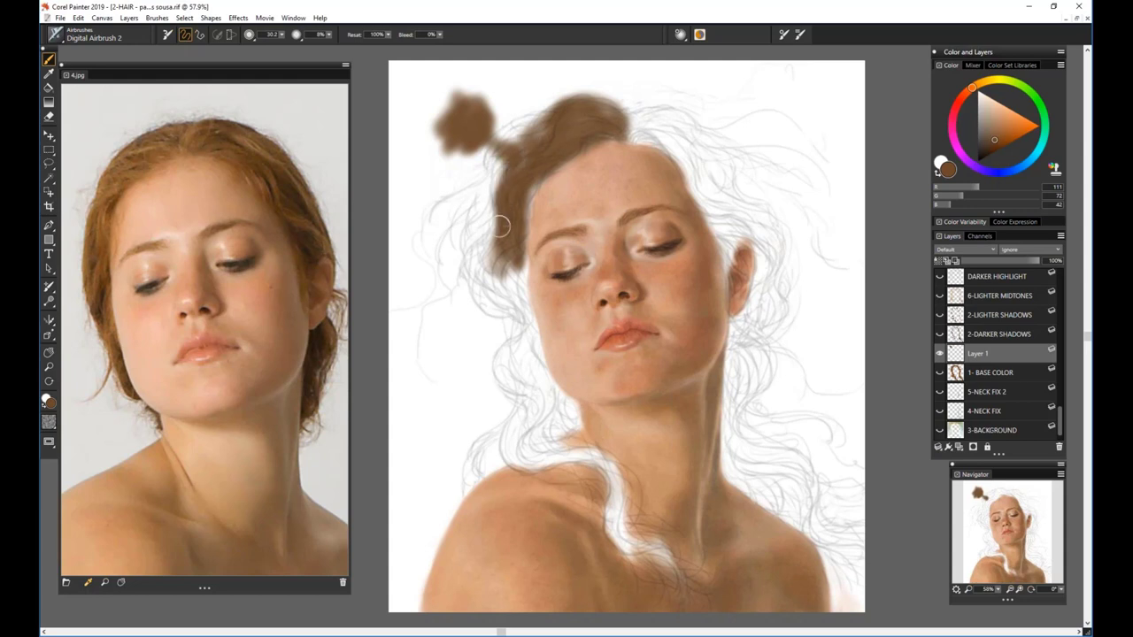
left_click(1059, 447)
left_click(939, 354)
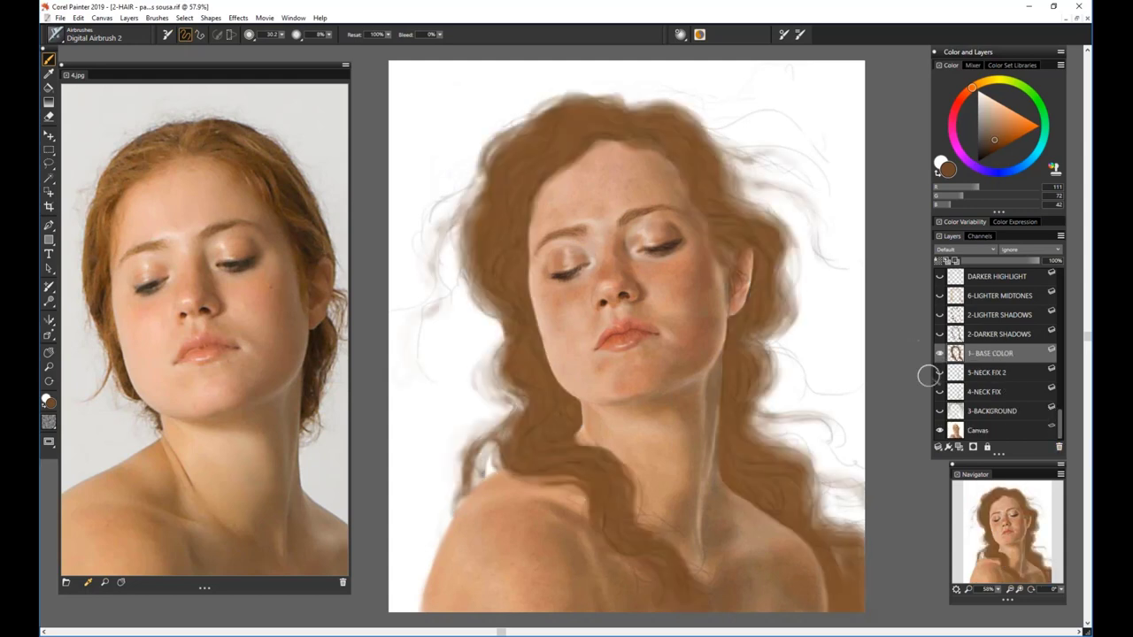
Select the 2-DARKER SHADOWS layer and toggle it on and off to compare the hair with and without shadows
left_click(961, 338)
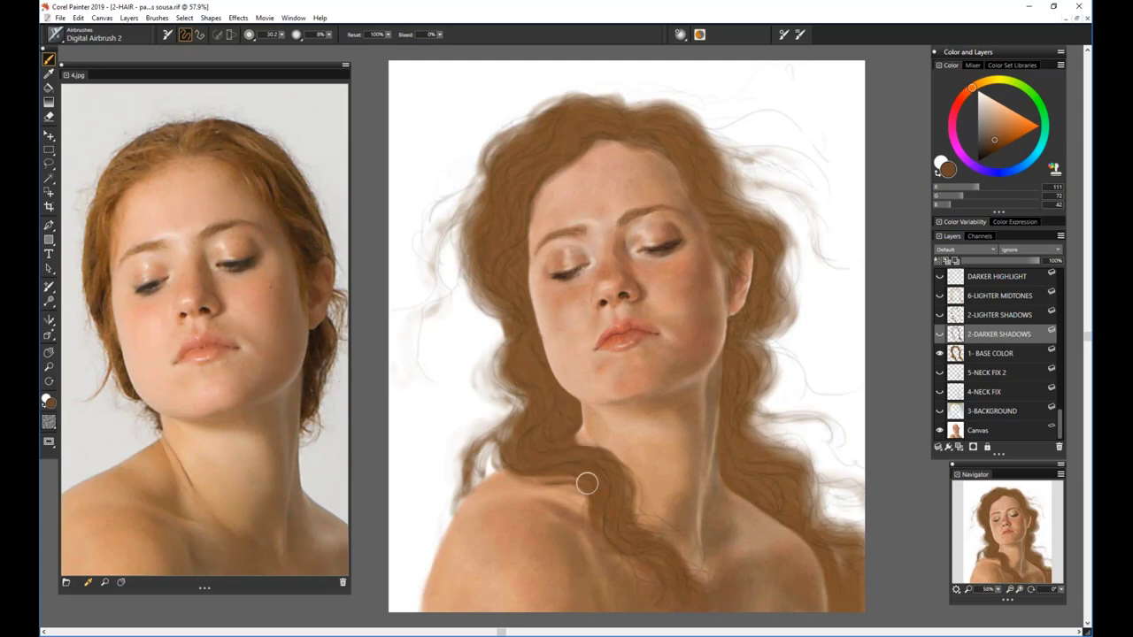
left_click(940, 335)
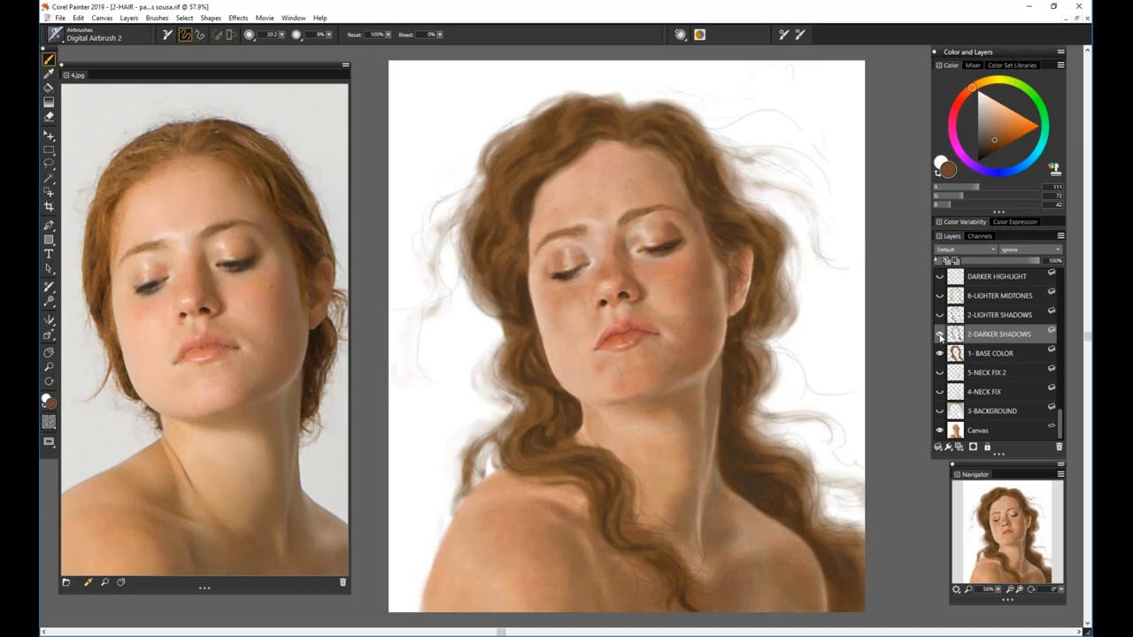
left_click(940, 336)
left_click(940, 336)
left_click(940, 336)
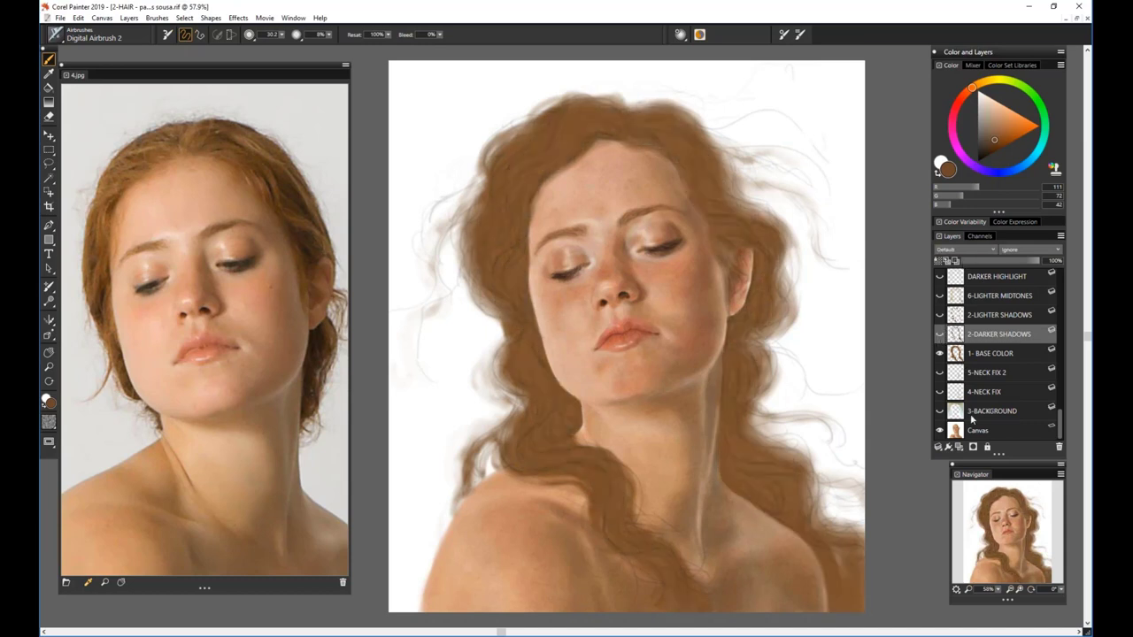
Try dark brown (RGB 64, 46, 34) shadow strokes around the hairline on a new layer, and delete that layer
left_click(957, 445)
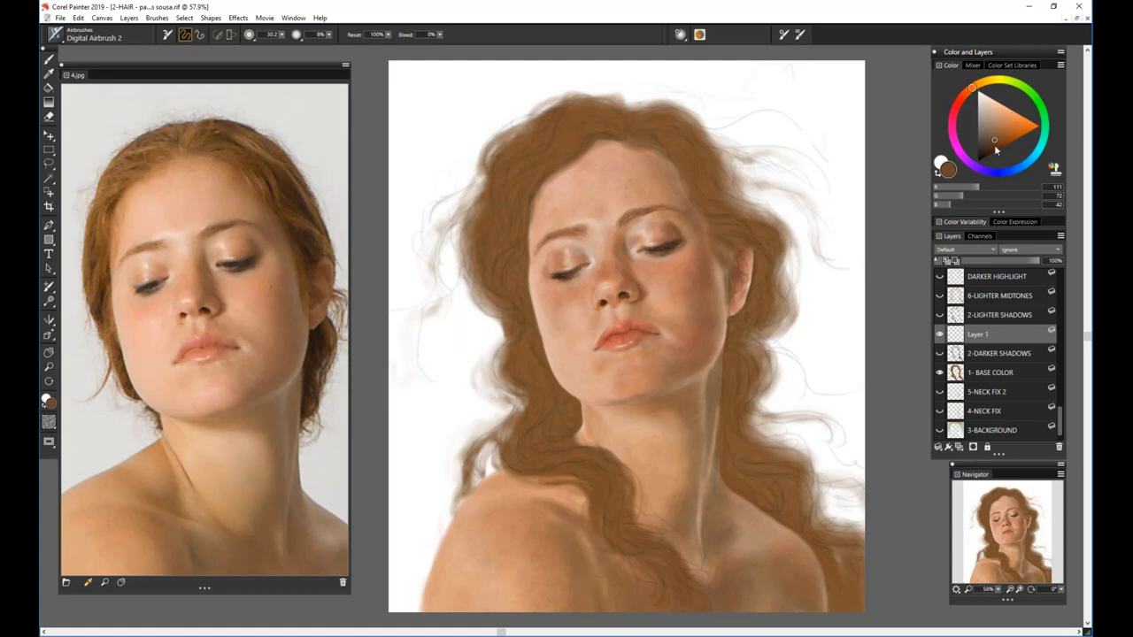
left_click_drag(992, 146, 985, 148)
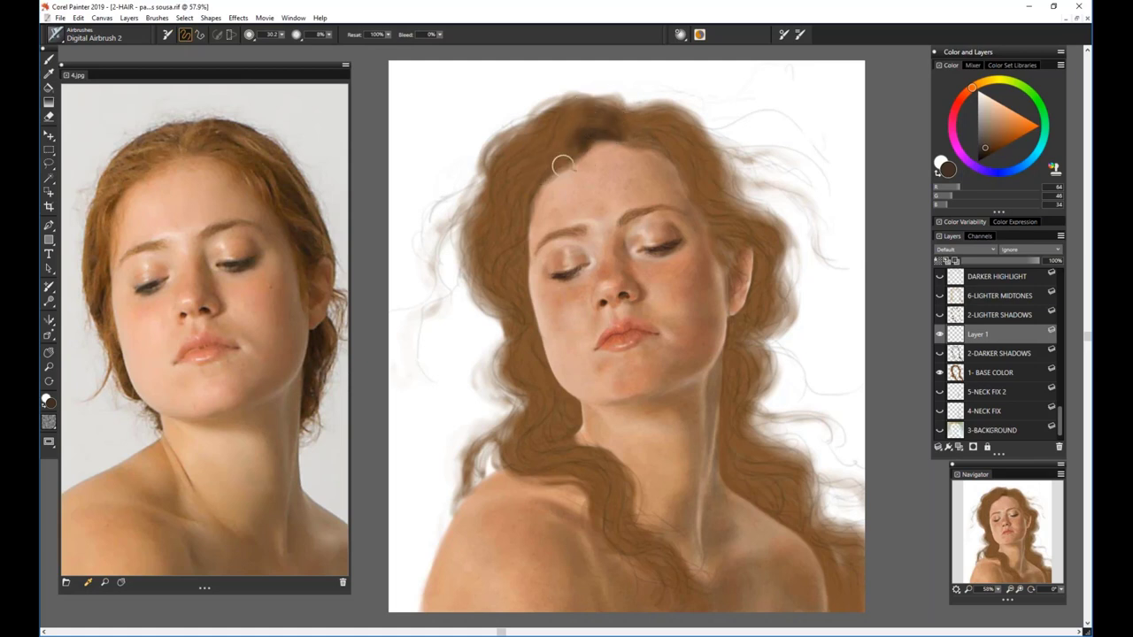
mouse_move(517, 218)
left_mouse_down()
mouse_move(536, 174)
mouse_move(510, 186)
mouse_move(502, 211)
mouse_move(525, 237)
mouse_move(521, 273)
mouse_move(528, 207)
left_mouse_up()
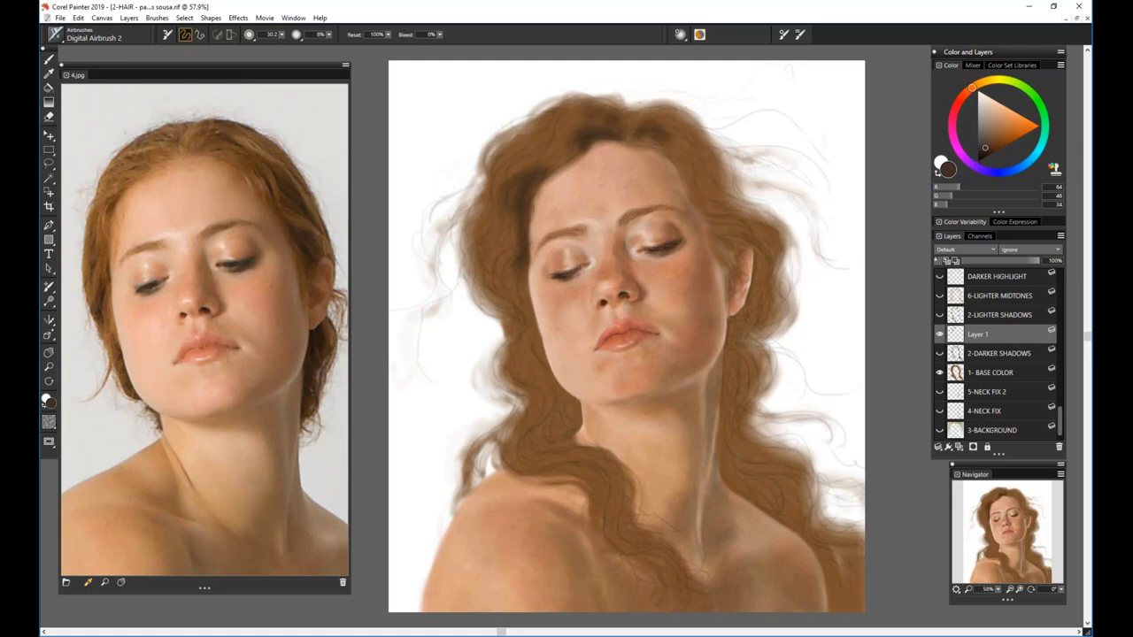
mouse_move(704, 157)
left_mouse_down()
mouse_move(720, 193)
mouse_move(695, 160)
mouse_move(763, 218)
mouse_move(759, 248)
mouse_move(729, 242)
mouse_move(747, 248)
mouse_move(749, 230)
left_mouse_up()
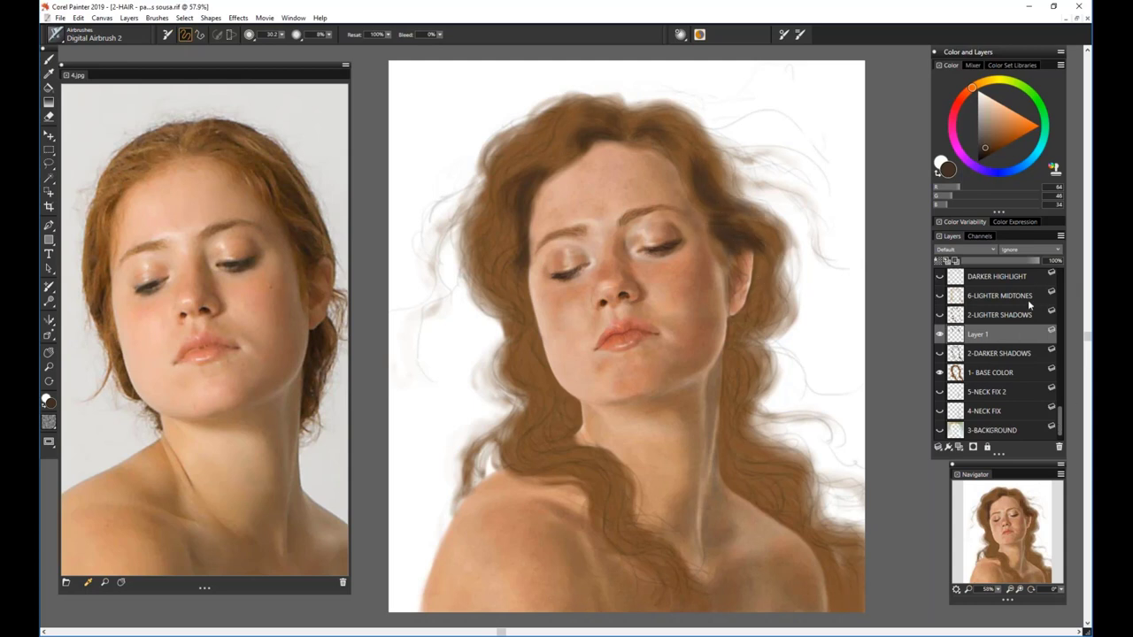
left_click(1058, 447)
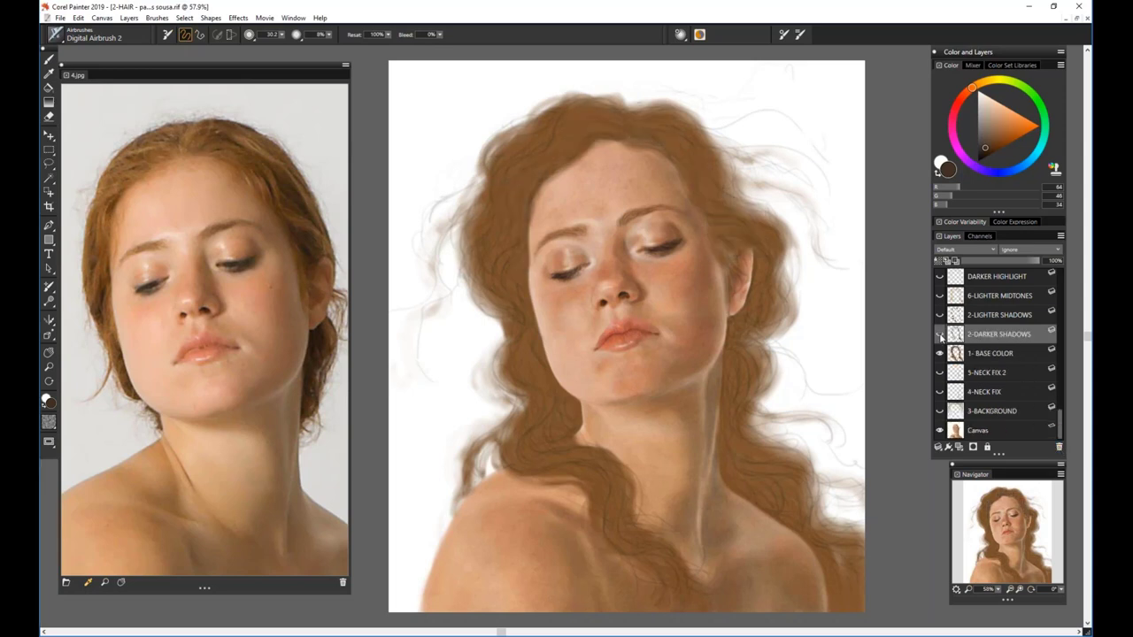
Show the 2-DARKER SHADOWS and 2-LIGHTER SHADOWS layers, toggling the lighter shadows to compare their effect
left_click(940, 334)
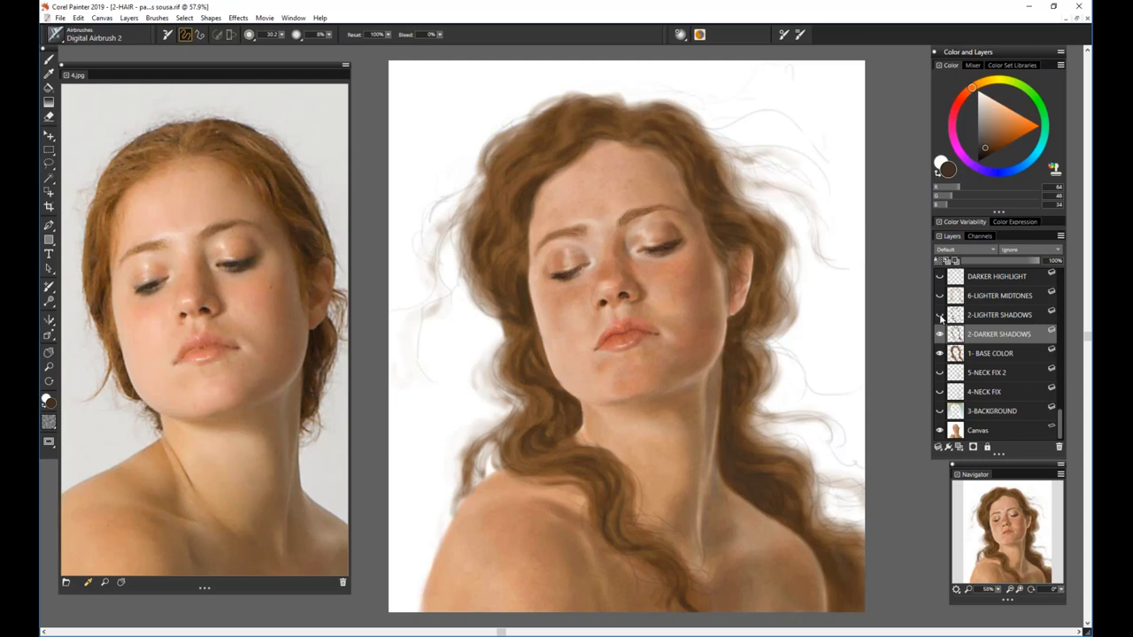
left_click(940, 315)
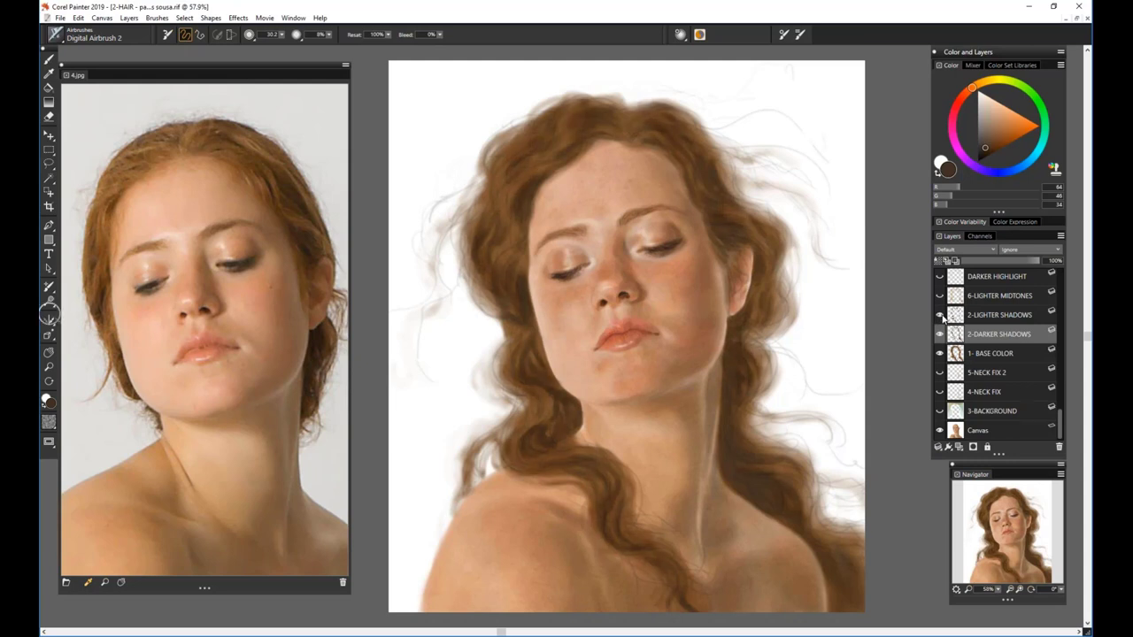
left_click(941, 315)
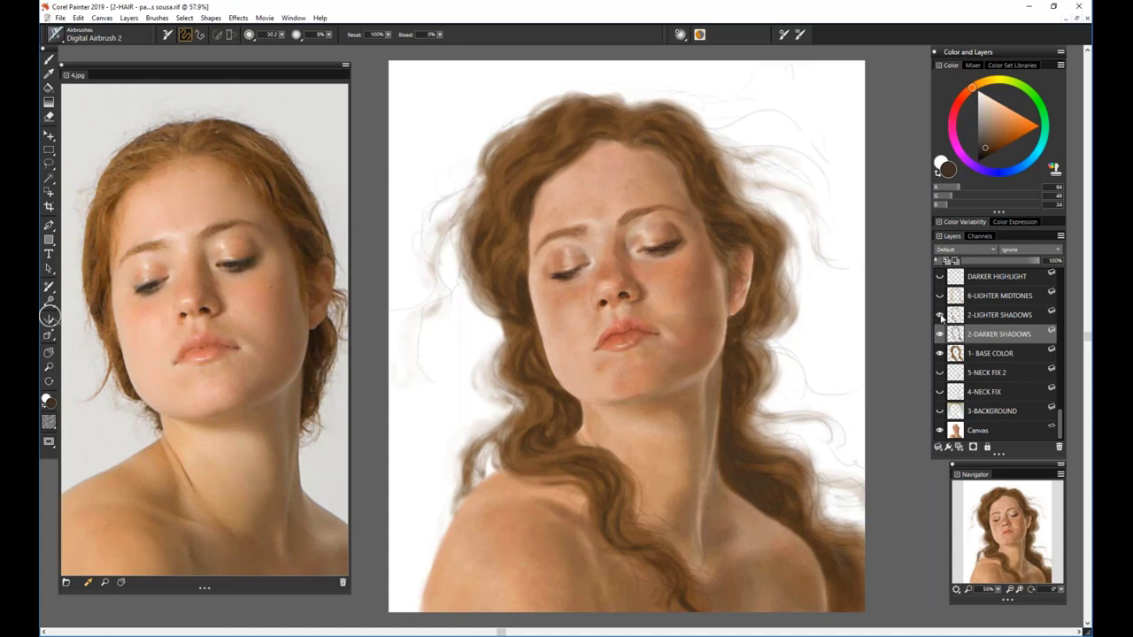
left_click(940, 316)
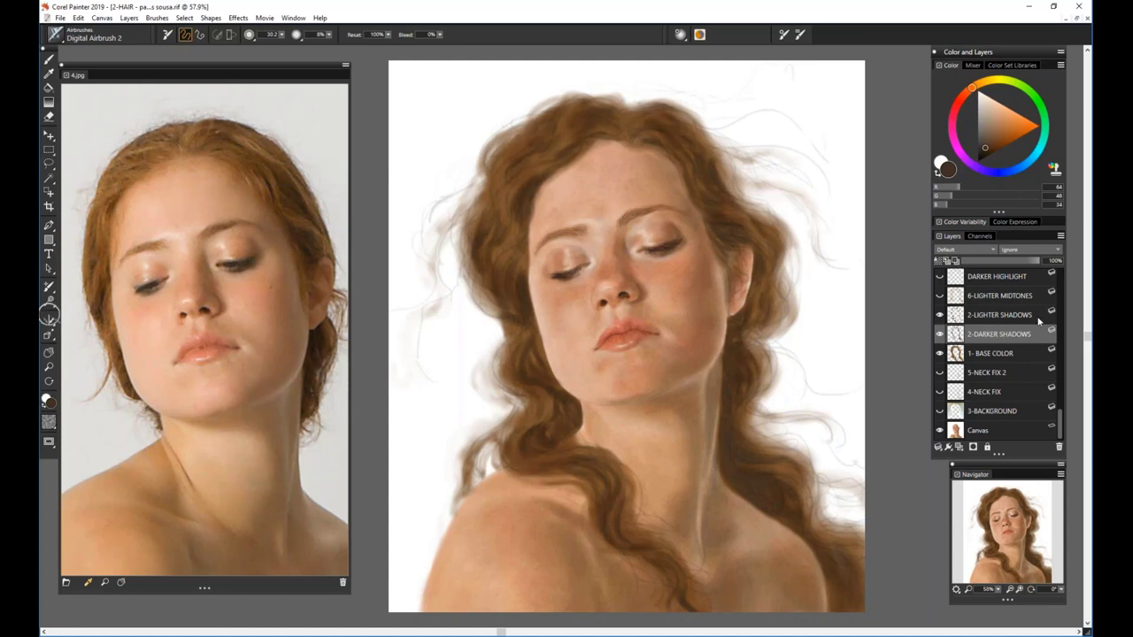
Select the 6-LIGHTER MIDTONES layer and make it visible, toggling it to compare the hair with and without midtones
left_click_drag(1058, 419, 1059, 405)
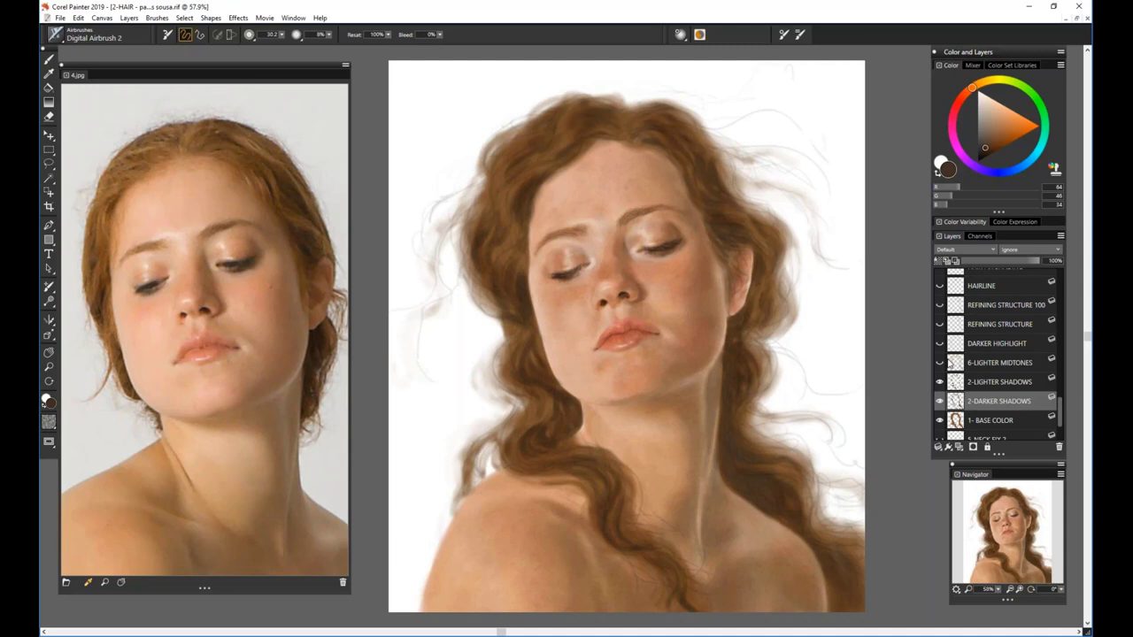
left_click(975, 370)
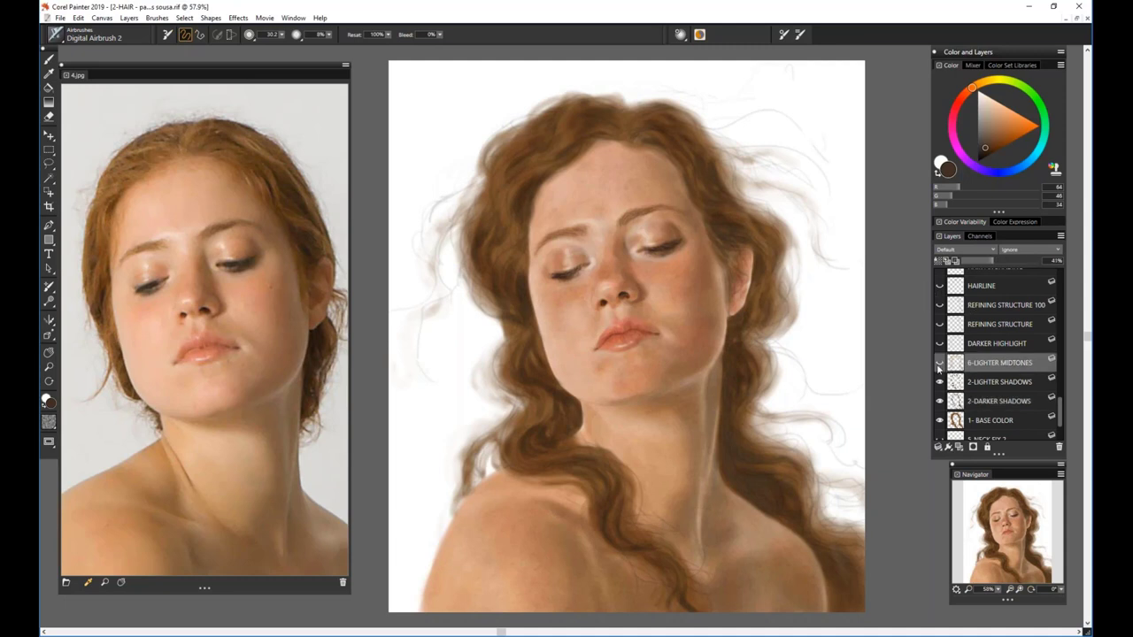
left_click(940, 363)
left_click(940, 363)
left_click(940, 362)
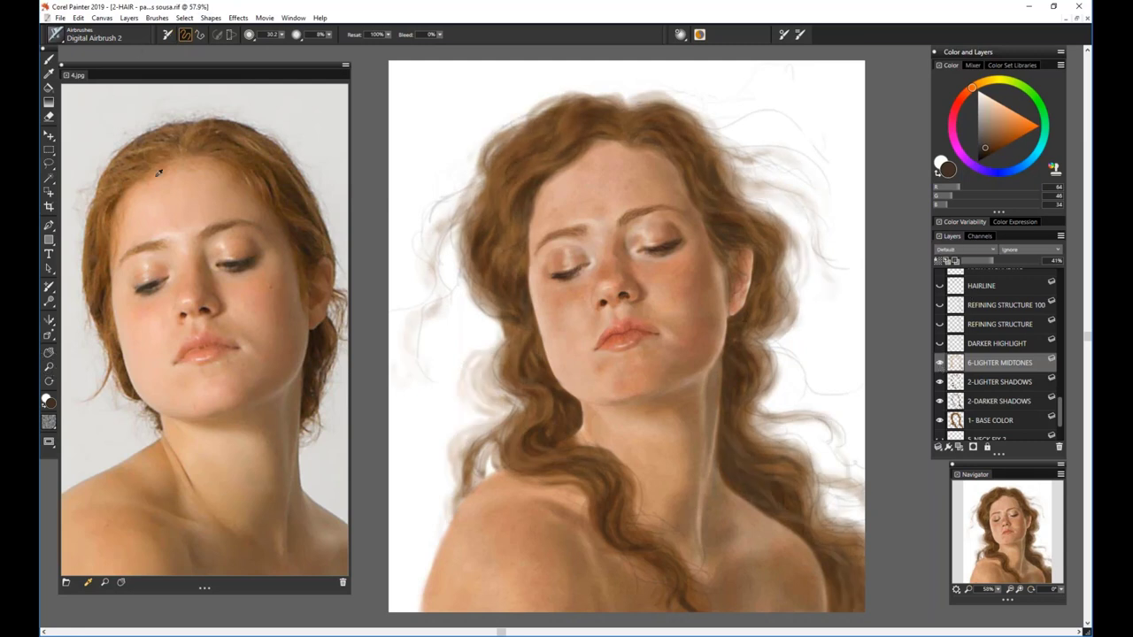
Try loose airbrush strands beside the hair in lighter brown (RGB 128, 95, 72), varying brush size up to 17.2 and colour
left_click(993, 134)
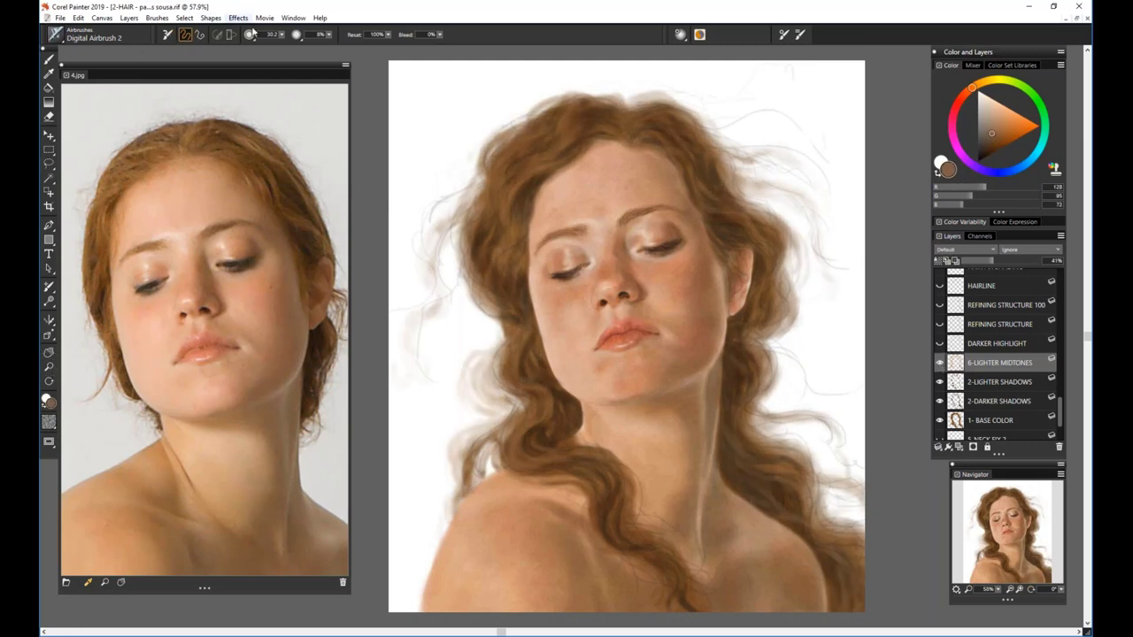
left_click_drag(281, 35, 290, 42)
mouse_move(485, 106)
left_mouse_down()
mouse_move(435, 158)
mouse_move(443, 142)
left_mouse_up()
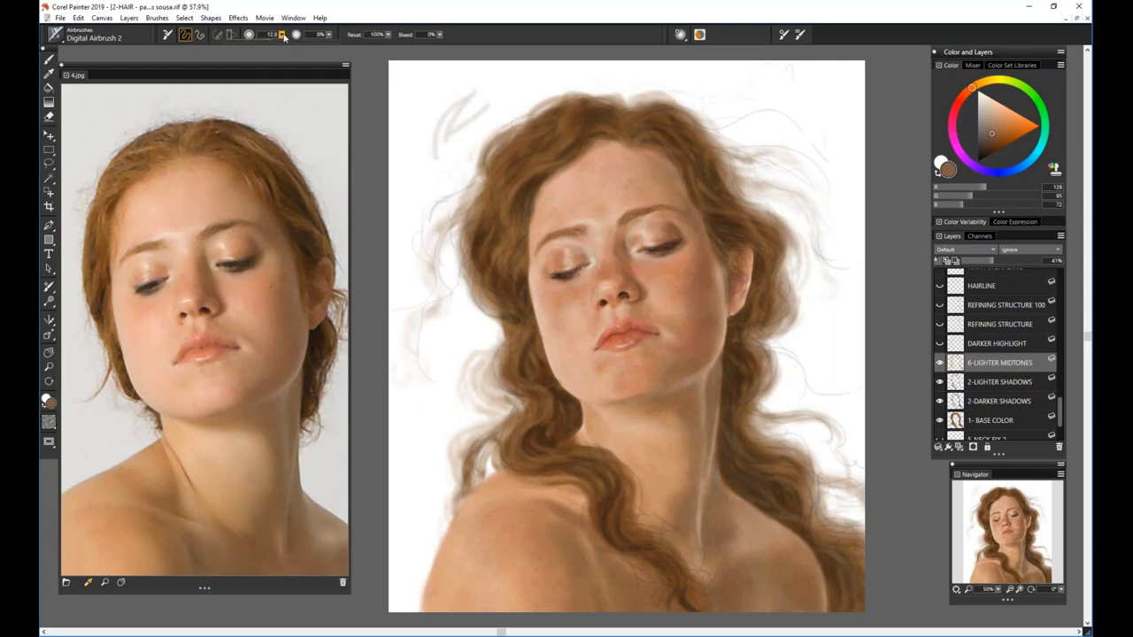
left_click_drag(281, 33, 290, 40)
mouse_move(496, 100)
left_mouse_down()
mouse_move(472, 131)
mouse_move(444, 143)
mouse_move(453, 118)
mouse_move(444, 161)
left_mouse_up()
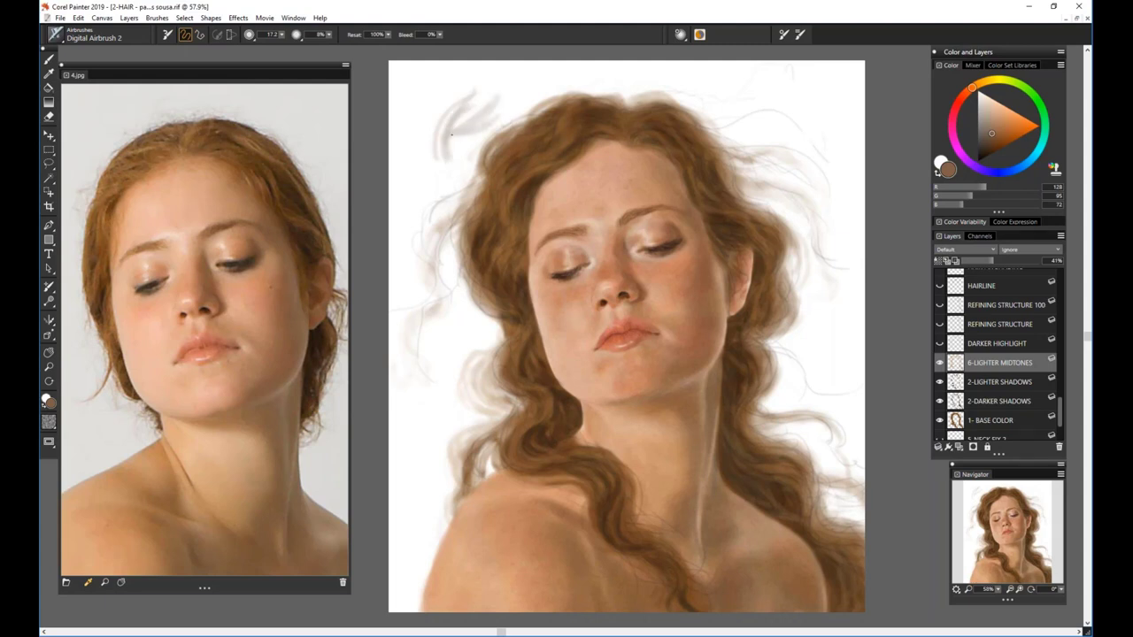
mouse_move(432, 101)
left_mouse_down()
mouse_move(451, 160)
mouse_move(430, 163)
mouse_move(409, 214)
left_mouse_up()
mouse_move(429, 168)
left_mouse_down()
mouse_move(404, 195)
mouse_move(427, 184)
mouse_move(412, 209)
mouse_move(426, 260)
mouse_move(413, 269)
mouse_move(435, 295)
left_mouse_up()
left_click(999, 139)
mouse_move(416, 253)
left_mouse_down()
mouse_move(408, 282)
mouse_move(395, 278)
left_mouse_up()
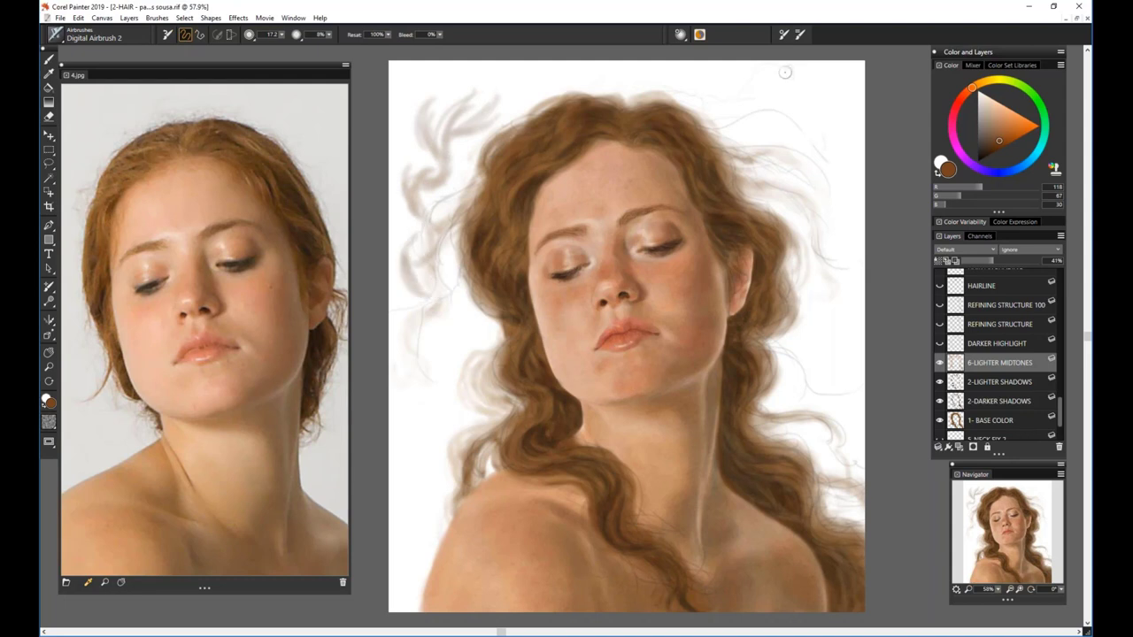
Lasso the test strands beside the hair, delete them and deselect
left_click(48, 163)
mouse_move(414, 316)
left_mouse_down()
mouse_move(423, 239)
mouse_move(522, 93)
mouse_move(441, 235)
mouse_move(418, 334)
mouse_move(394, 155)
mouse_move(527, 89)
mouse_move(500, 135)
left_mouse_up()
key("Delete")
key("ctrl+d")
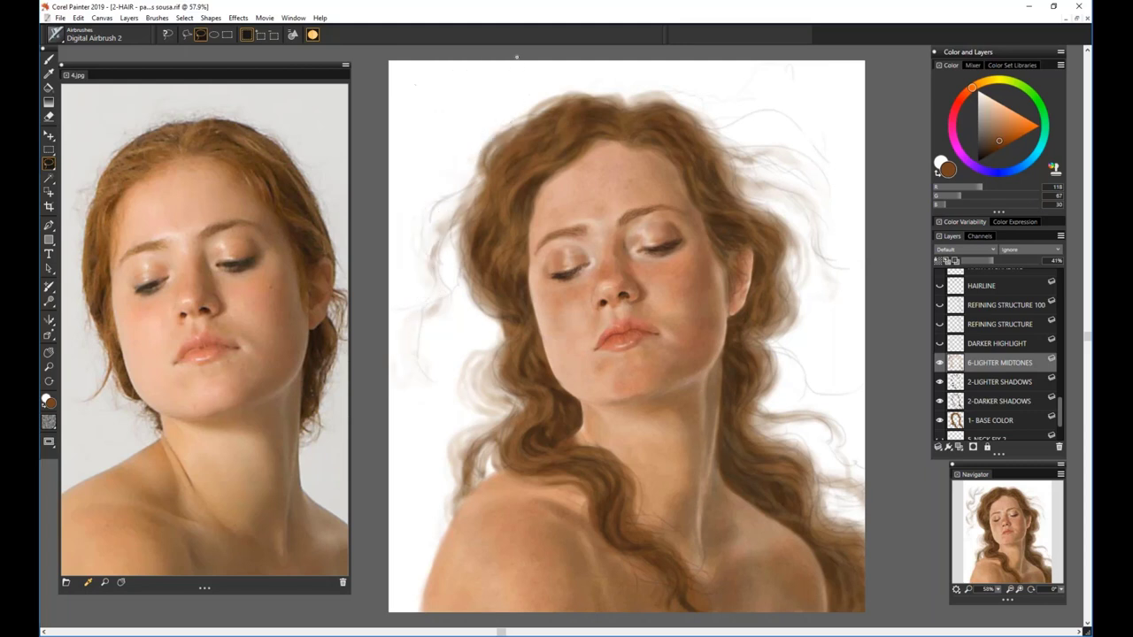
Make the 3-BACKGROUND layer visible, toggling it to compare the portrait against white and the painted backdrop
left_click_drag(1061, 402, 1062, 430)
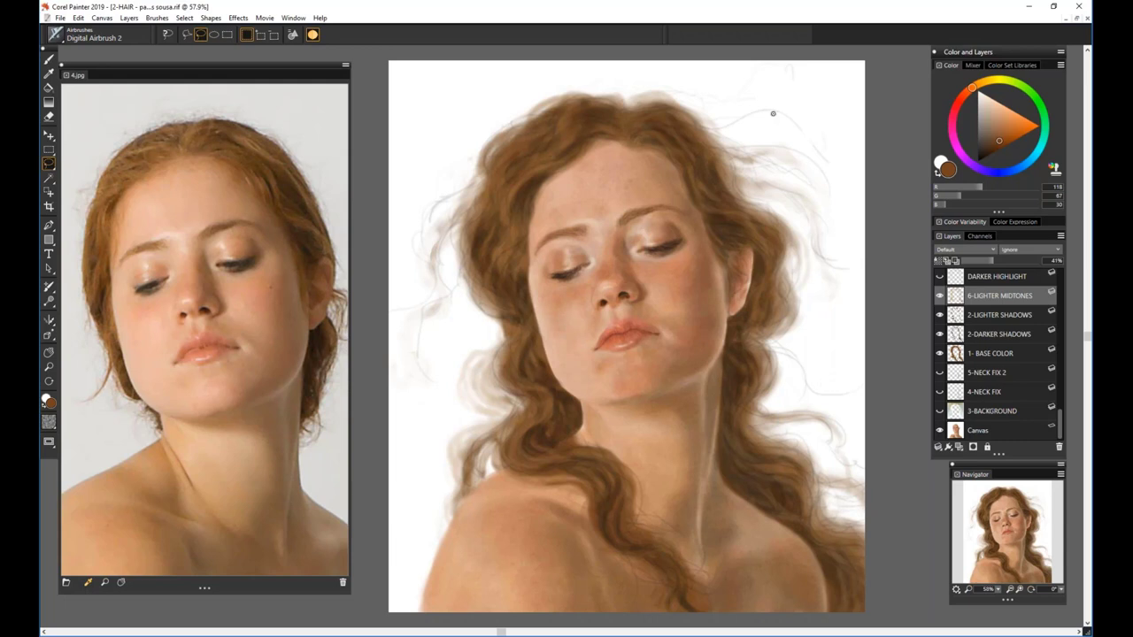
left_click(992, 412)
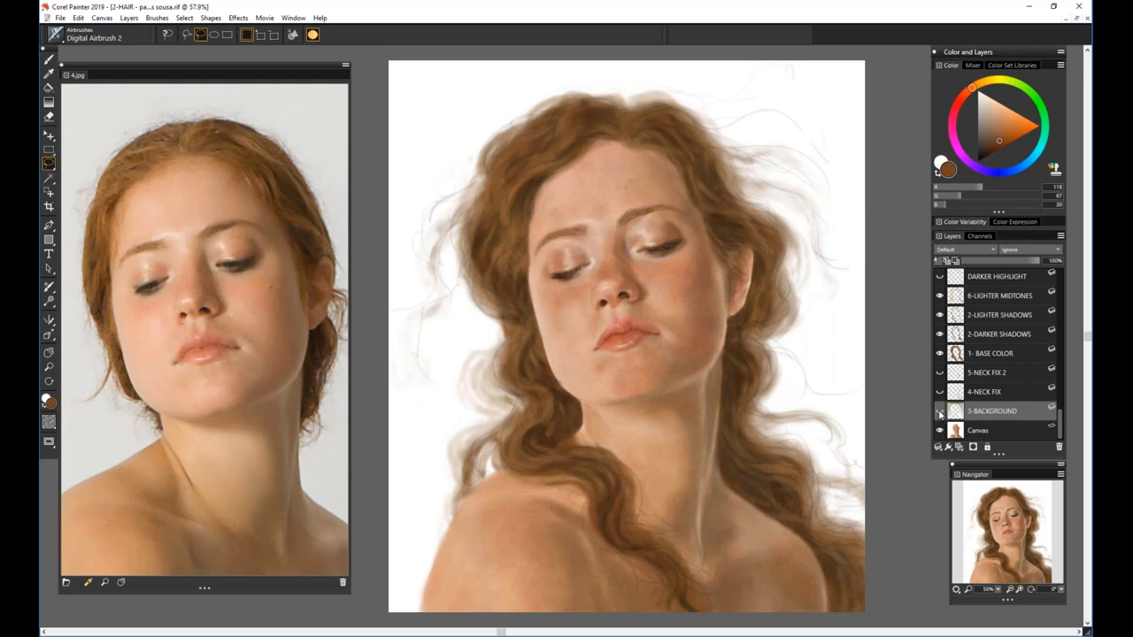
left_click(940, 410)
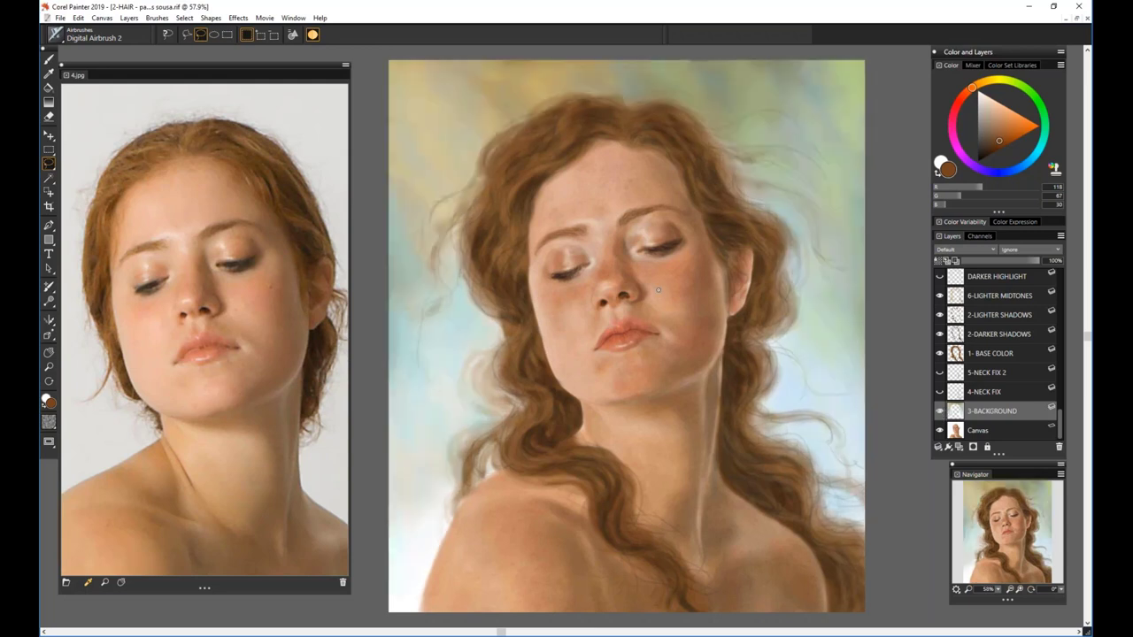
left_click(940, 411)
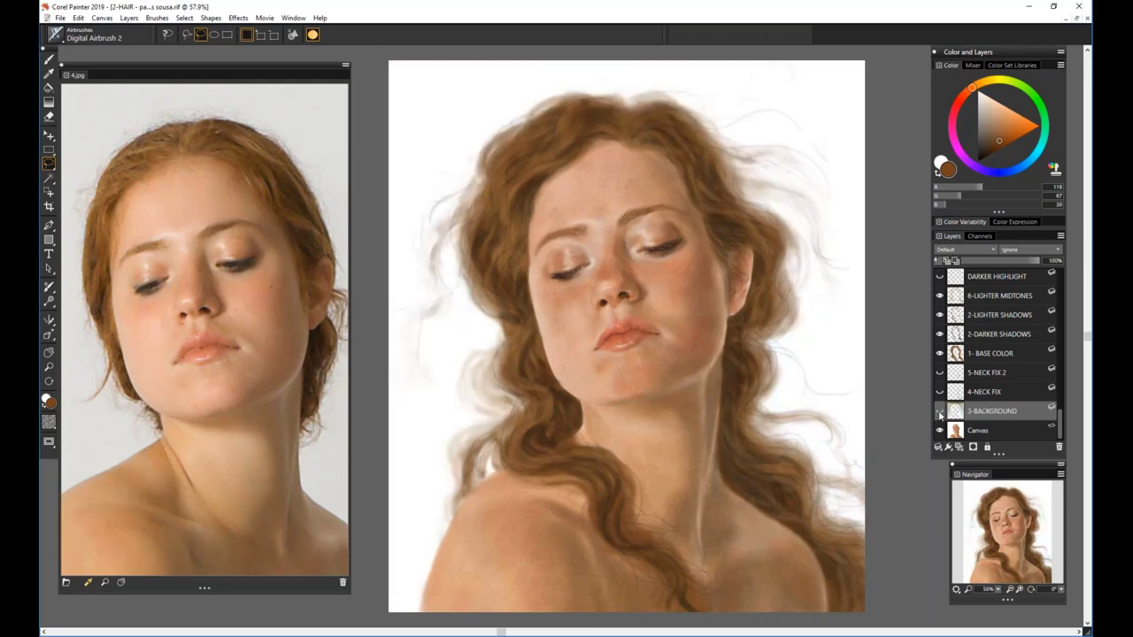
left_click(940, 411)
Make the DARKER HIGHLIGHT layer visible, toggling it to compare the hair with and without these highlights
left_click_drag(1060, 425, 1059, 408)
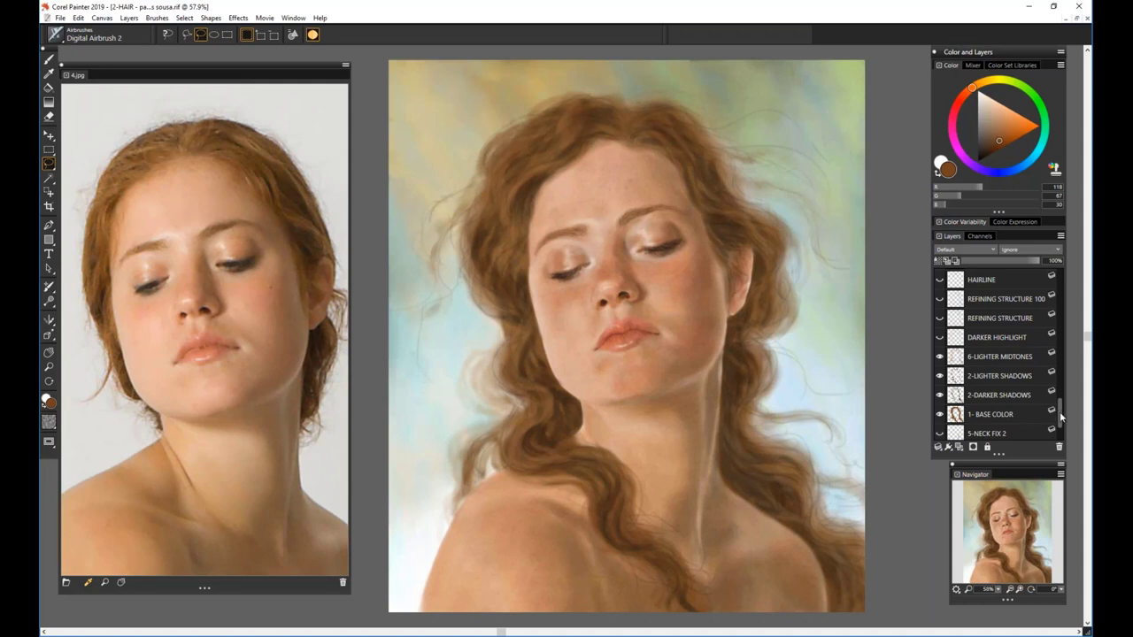
mouse_move(1059, 412)
left_mouse_down()
mouse_move(1061, 427)
mouse_move(1062, 409)
left_mouse_up()
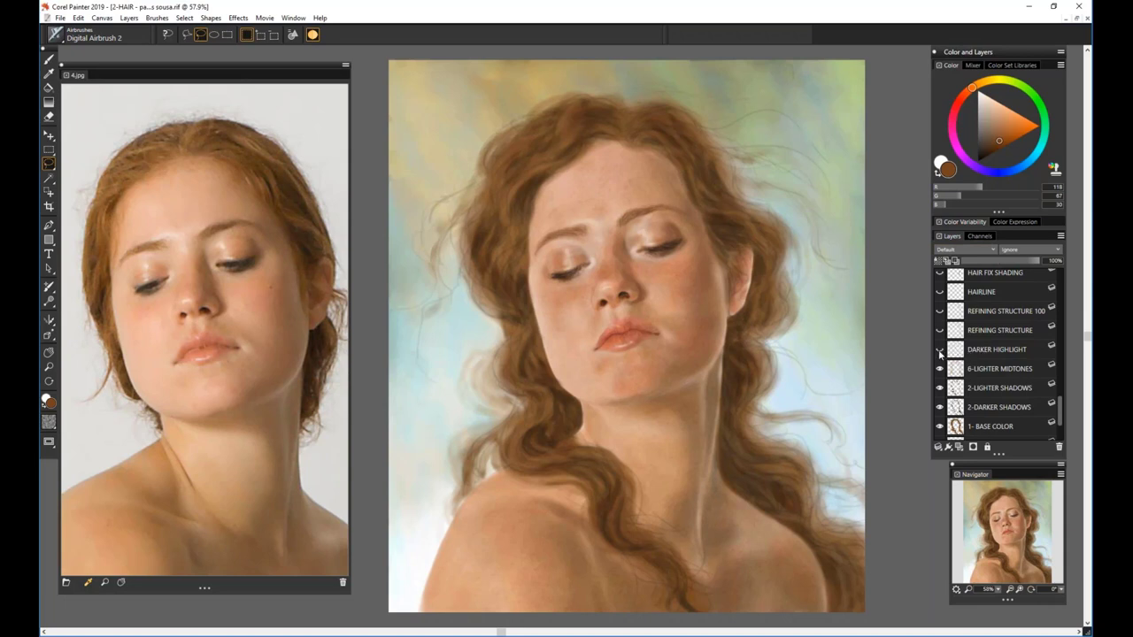
left_click(940, 351)
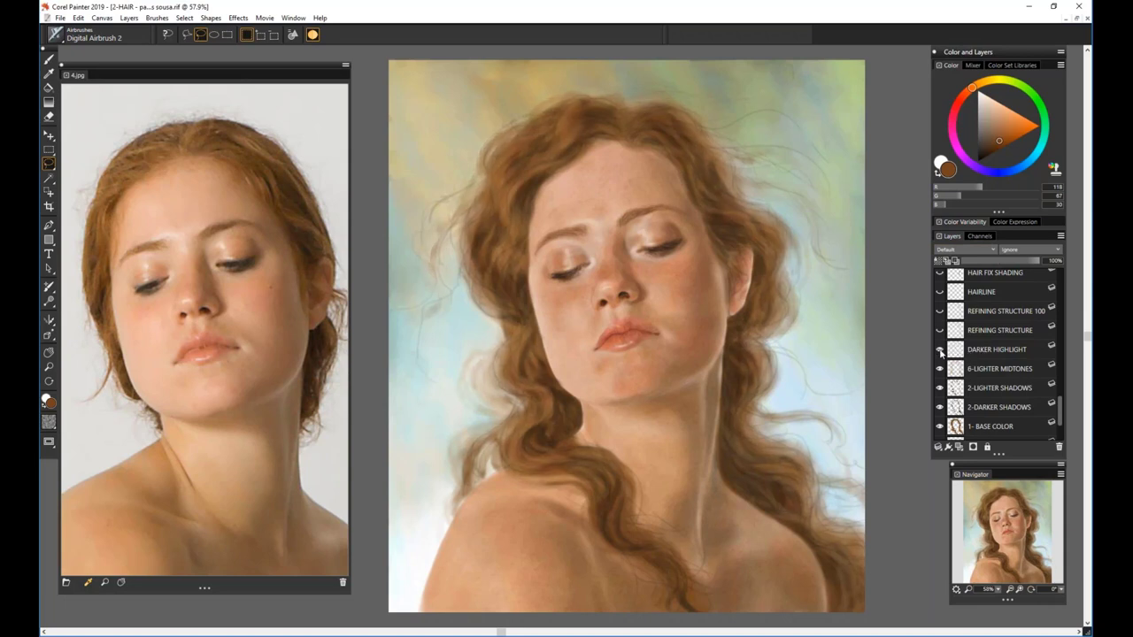
left_click(940, 352)
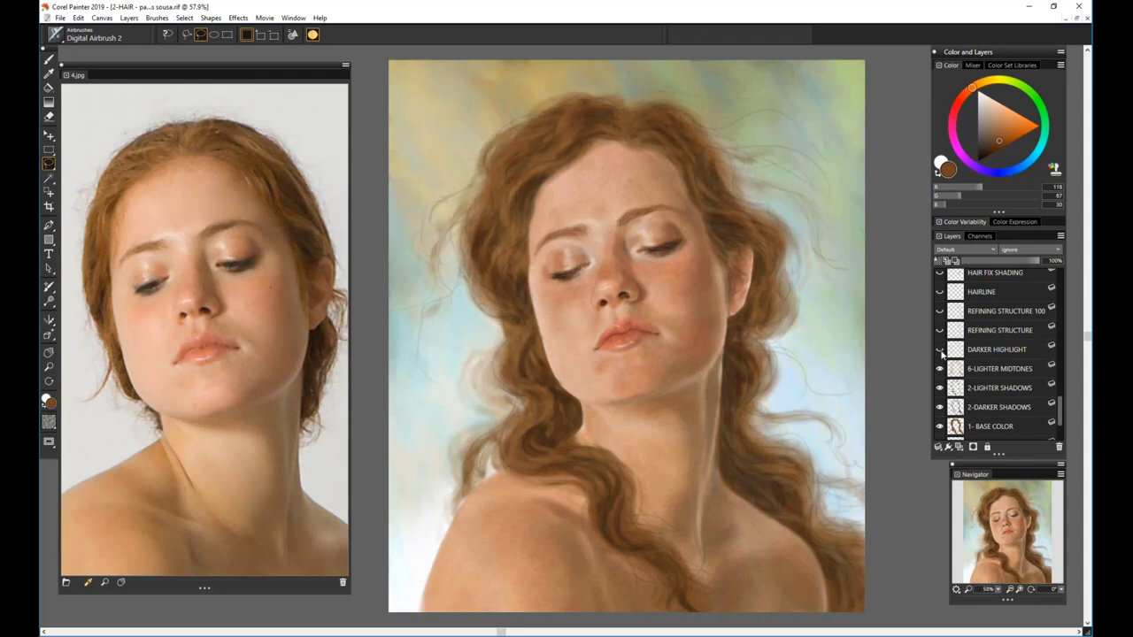
left_click(940, 350)
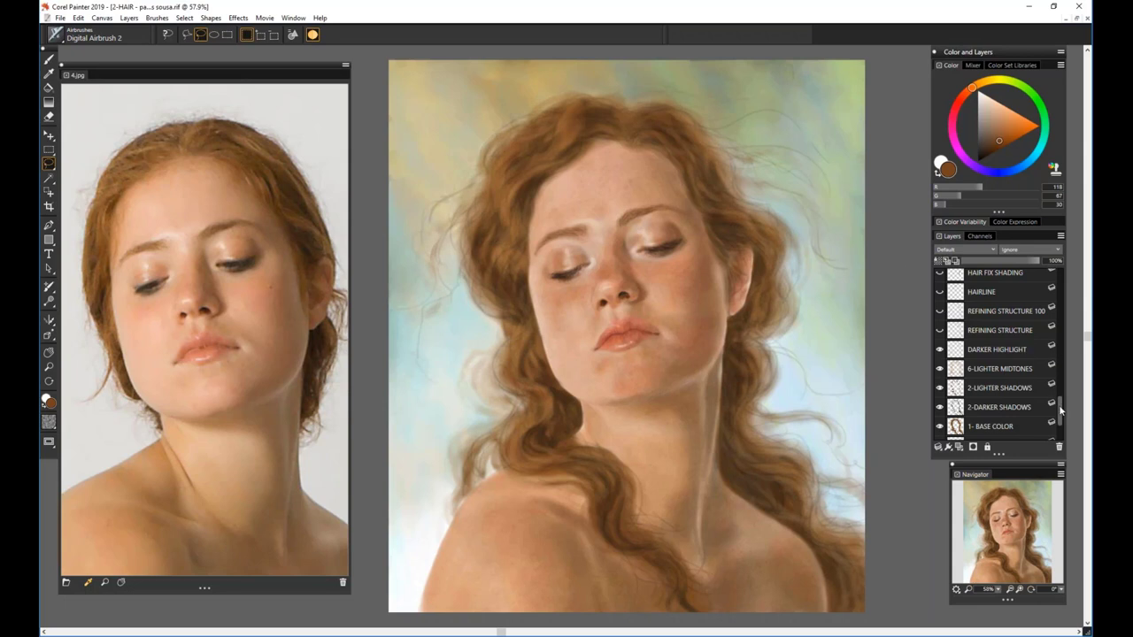
Select the REFINING STRUCTURE layer and make it visible, toggling it to compare its effect on the hair
scroll(1060, 409, "up", 3)
left_click(940, 389)
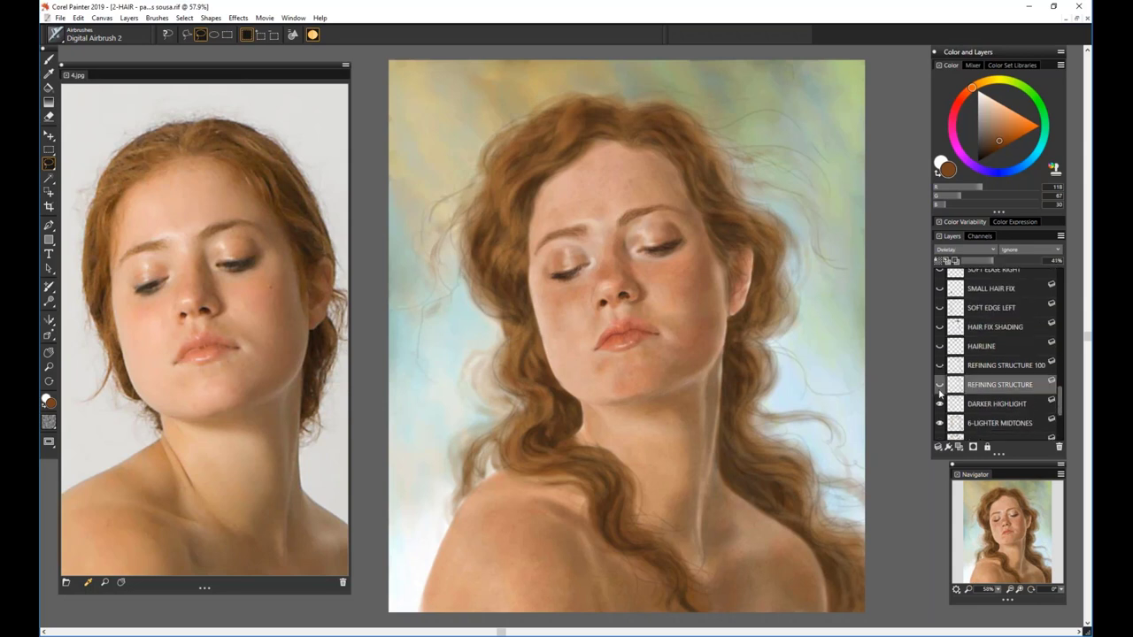
left_click(941, 387)
left_click(940, 387)
left_click(940, 387)
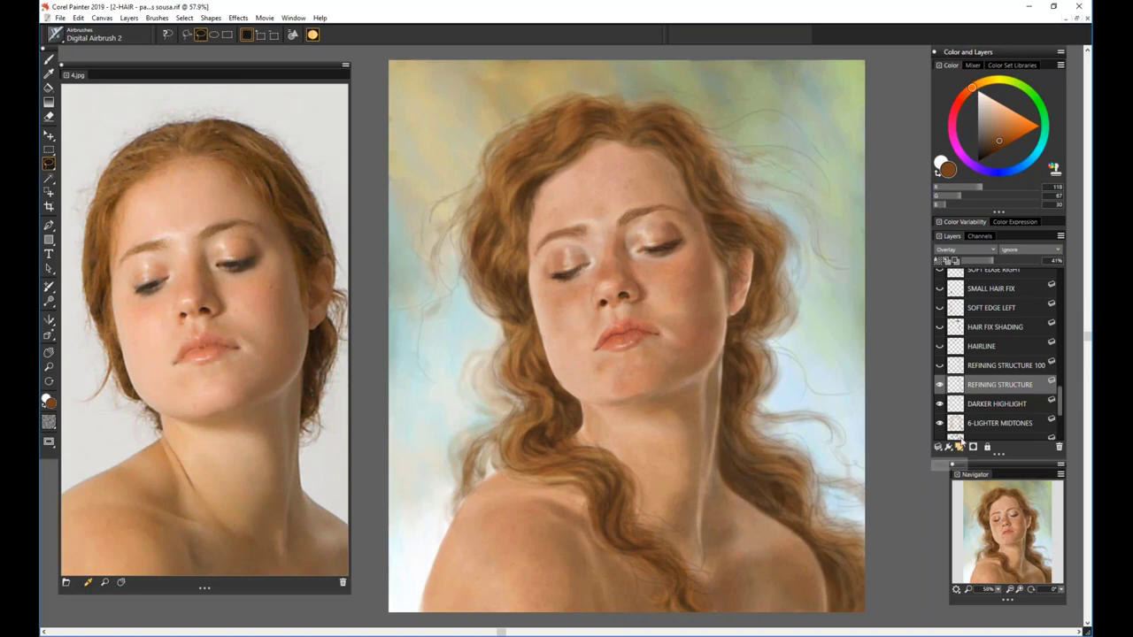
Add a new layer above REFINING STRUCTURE and choose a light peach paint colour
left_click(960, 448)
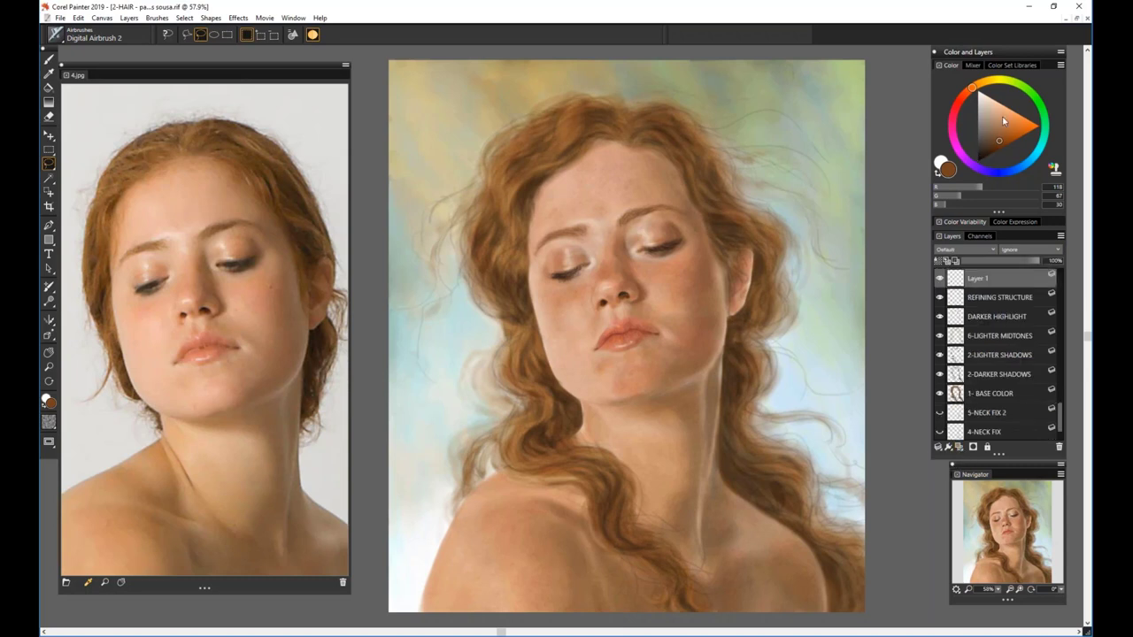
left_click_drag(1001, 124, 996, 118)
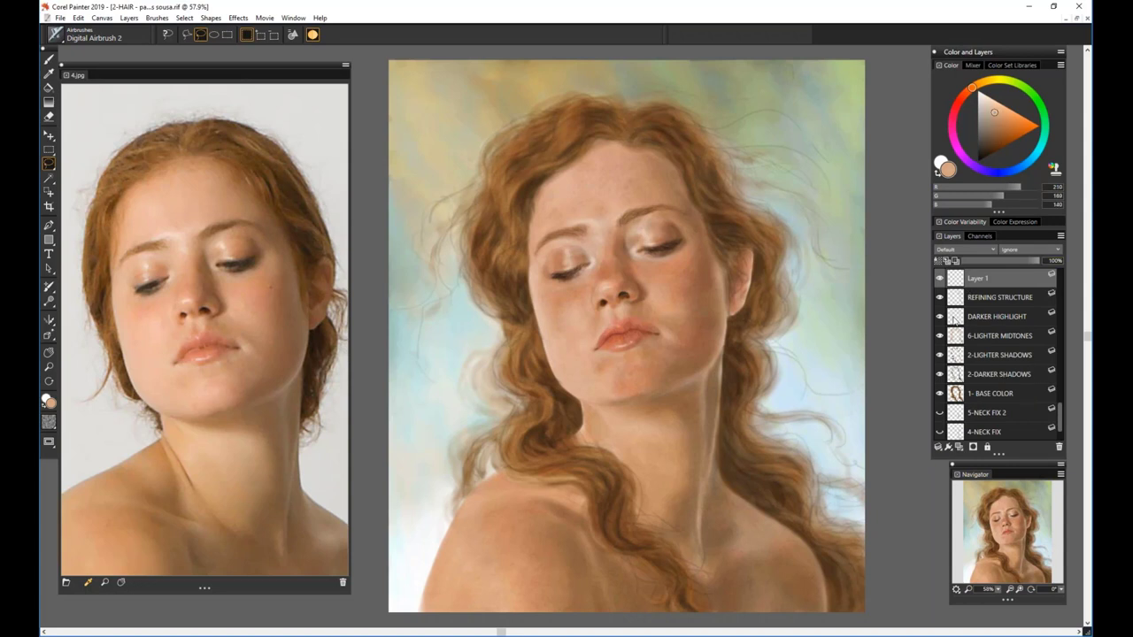
Hide 6-LIGHTER MIDTONES, add a new layer directly above it and set the airbrush size to 8.6
left_click(971, 339)
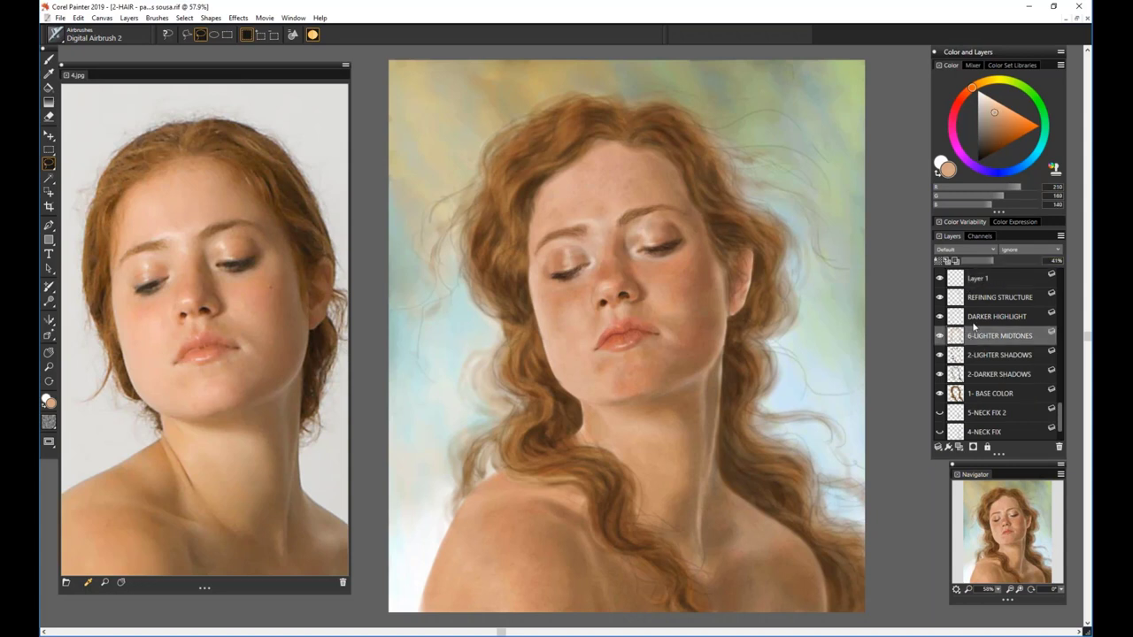
left_click(940, 338)
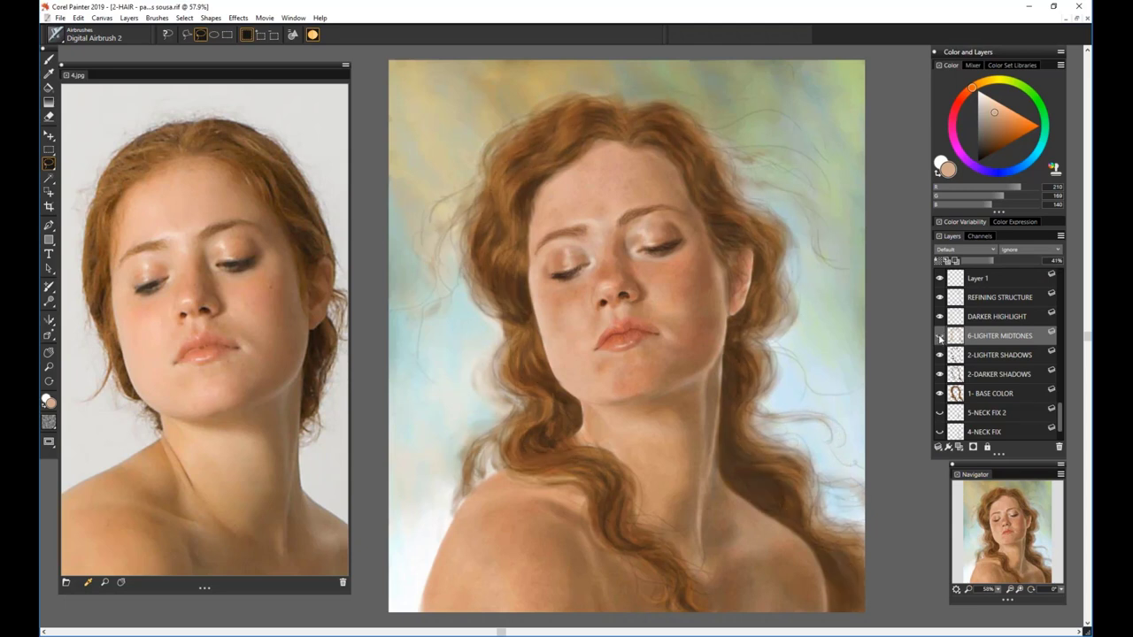
key("b")
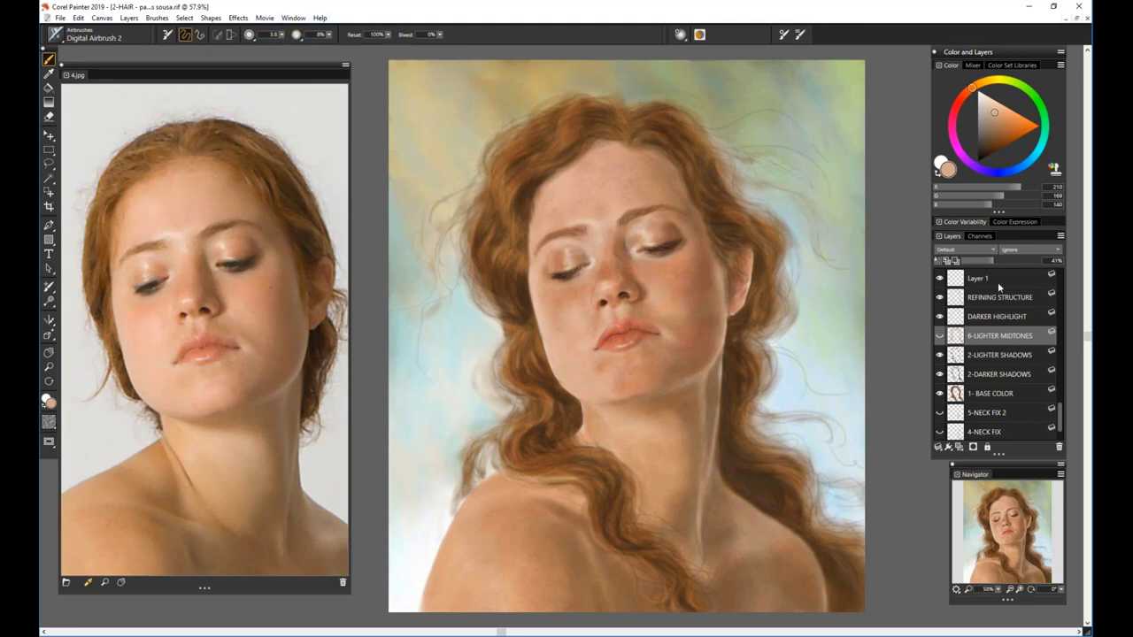
left_click(959, 447)
mouse_move(609, 129)
left_mouse_down()
mouse_move(572, 125)
mouse_move(558, 149)
left_mouse_up()
left_click_drag(281, 35, 297, 42)
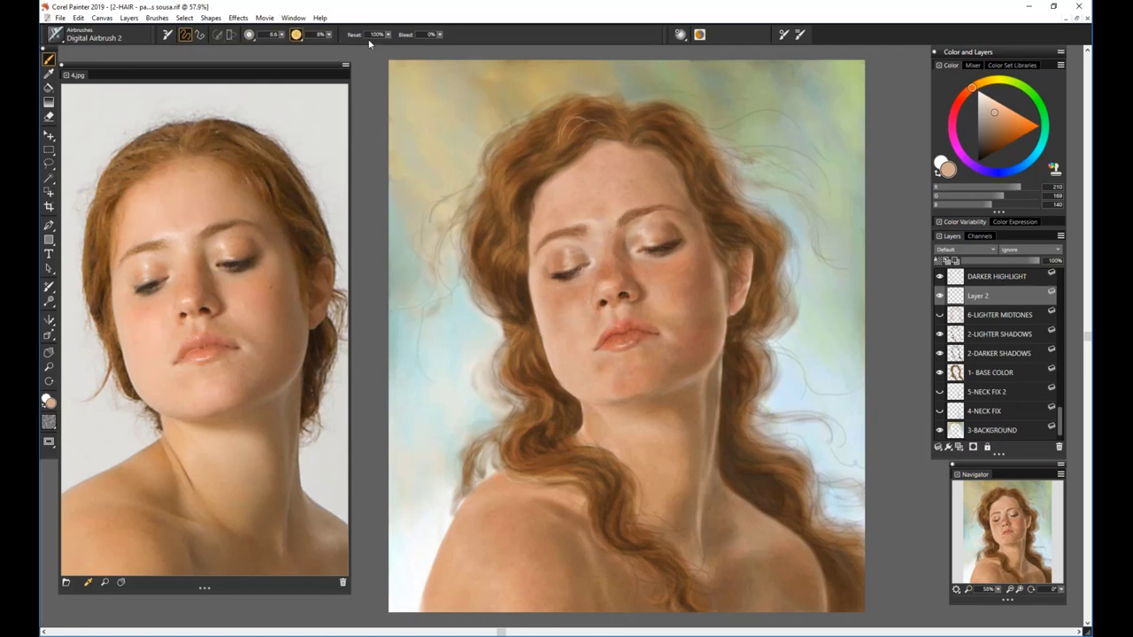
Paint thin light peach strands from the parting down the hair beside the face on the new layer
mouse_move(589, 131)
left_mouse_down()
mouse_move(556, 163)
mouse_move(529, 164)
mouse_move(516, 198)
left_mouse_up()
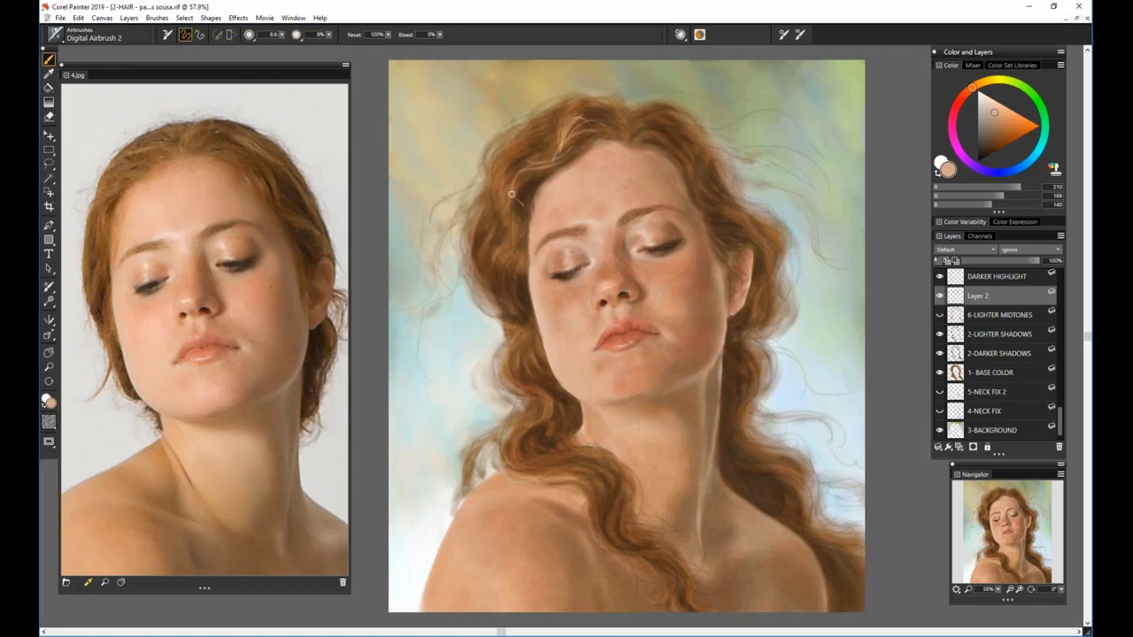
mouse_move(537, 159)
left_mouse_down()
mouse_move(511, 193)
mouse_move(525, 180)
mouse_move(525, 207)
mouse_move(507, 209)
mouse_move(501, 247)
left_mouse_up()
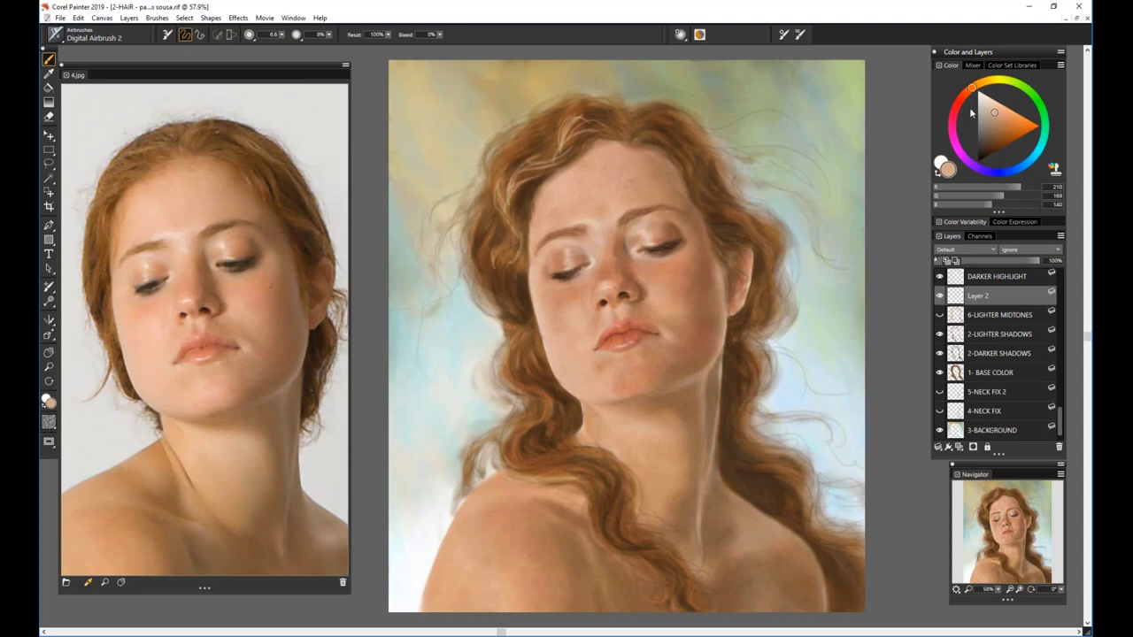
left_click_drag(496, 239, 512, 291)
left_click_drag(501, 250, 510, 292)
left_click_drag(508, 263, 513, 296)
left_click_drag(478, 231, 493, 282)
left_click_drag(491, 253, 496, 280)
left_click_drag(483, 214, 489, 261)
Set the strand layer's blending method to Overlay and choose a paler peach (RGB 225, 207, 195)
left_click(965, 250)
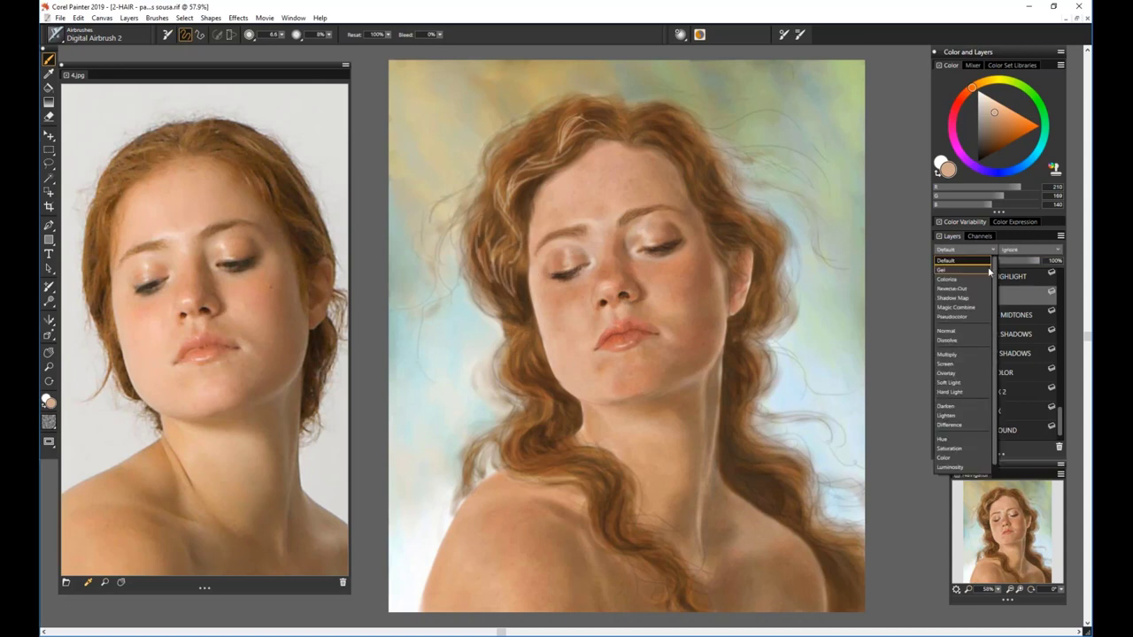
left_click(948, 373)
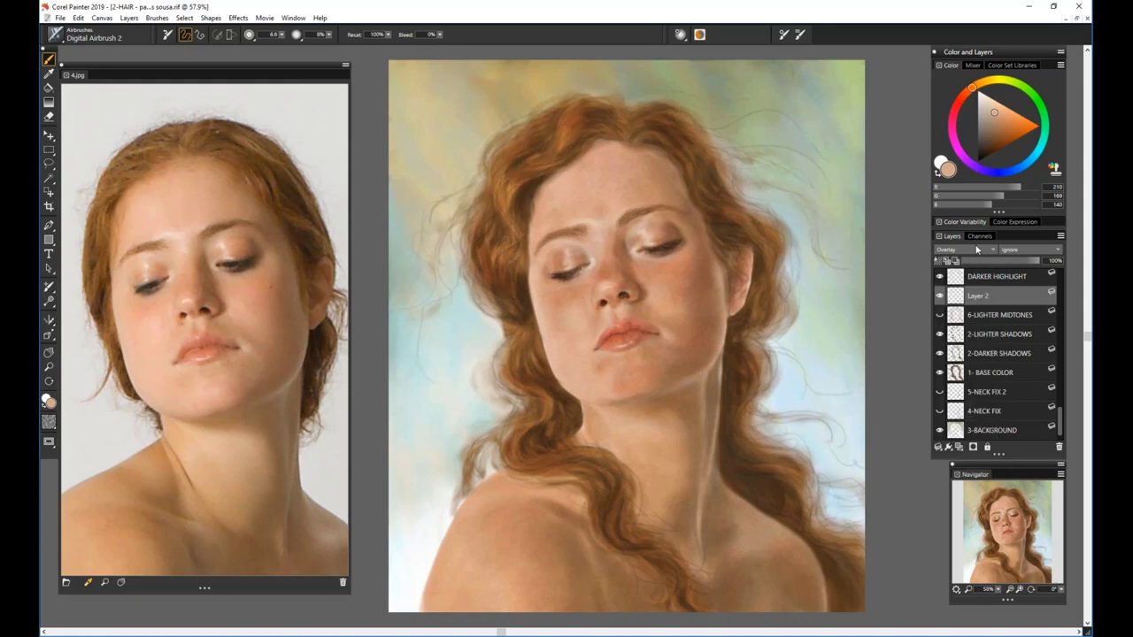
left_click_drag(994, 109, 984, 103)
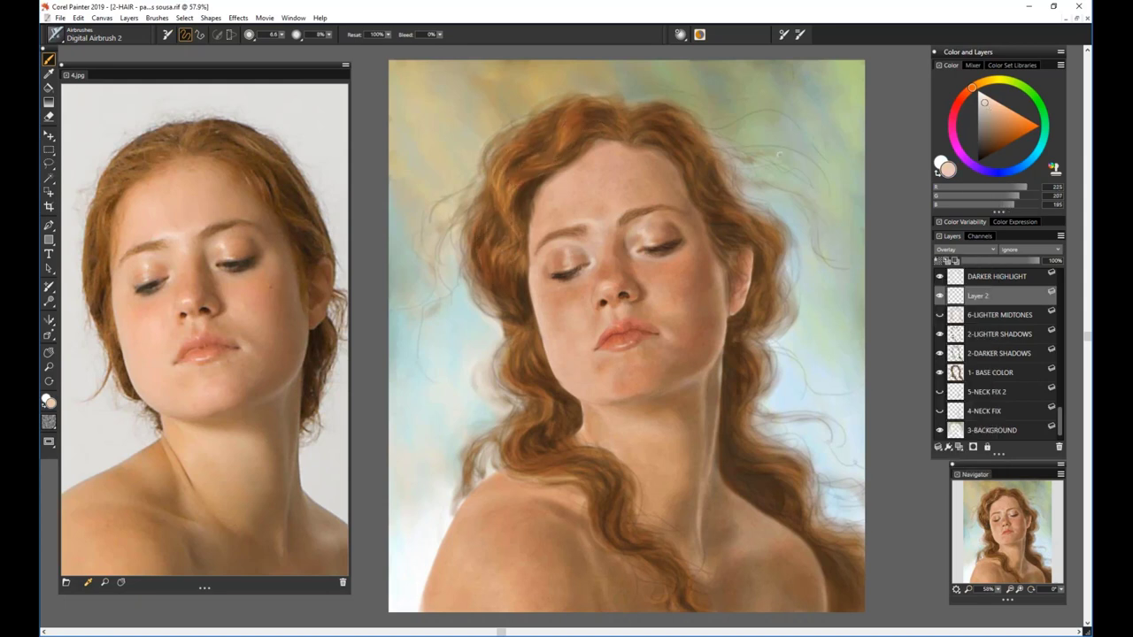
Change the strand layer to Hard Light at 42% opacity and try more pale strokes on the curls and parting
left_click(965, 250)
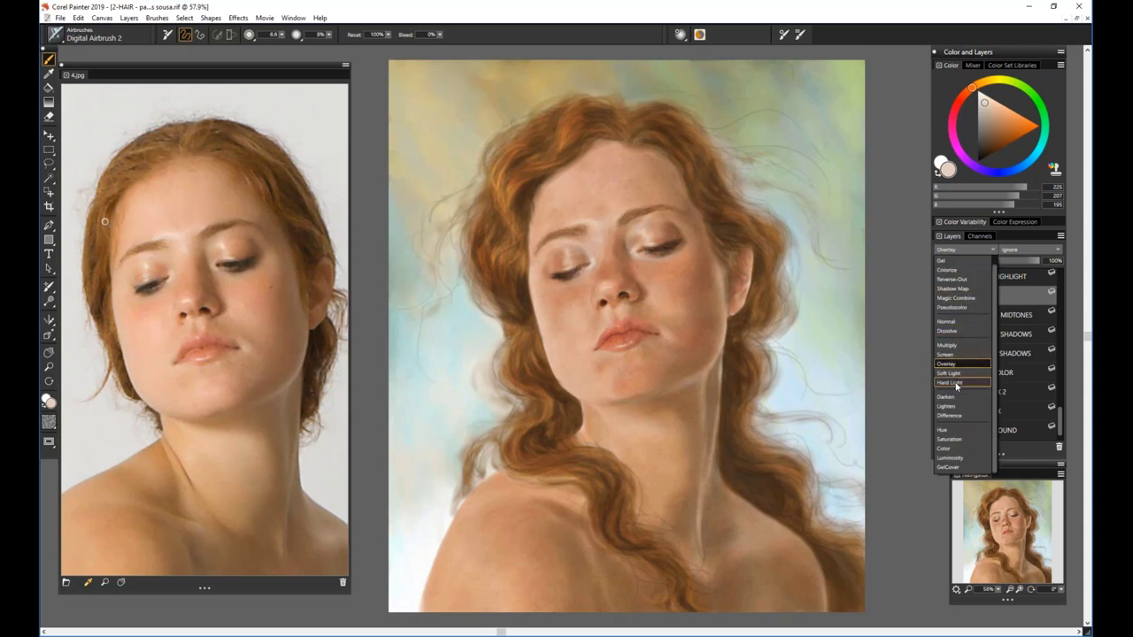
left_click(954, 381)
left_click_drag(986, 260, 995, 261)
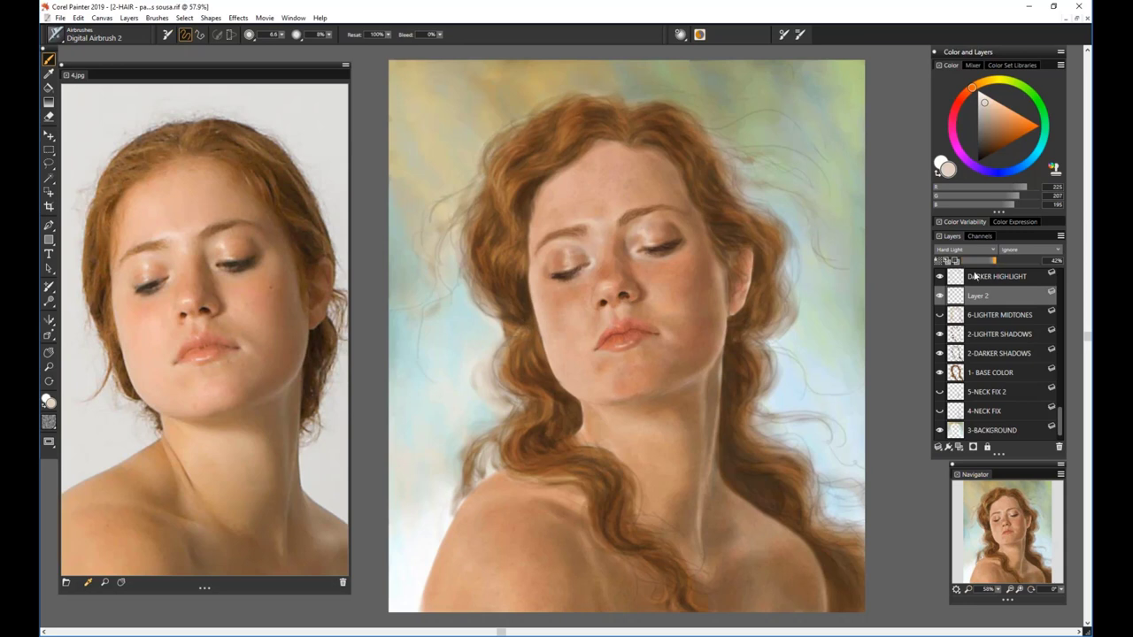
mouse_move(516, 368)
left_mouse_down()
mouse_move(514, 386)
mouse_move(530, 379)
left_mouse_up()
mouse_move(560, 160)
left_mouse_down()
mouse_move(613, 132)
mouse_move(605, 110)
left_mouse_up()
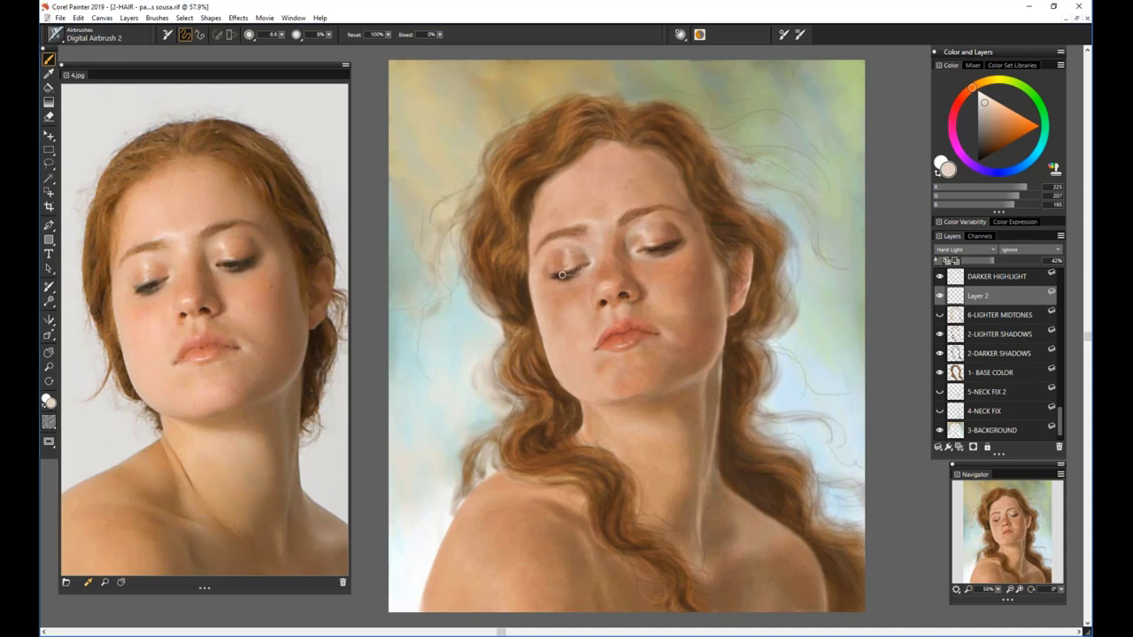
Delete the test strand layer and show 6-LIGHTER MIDTONES again
left_click(1058, 447)
left_click(940, 296)
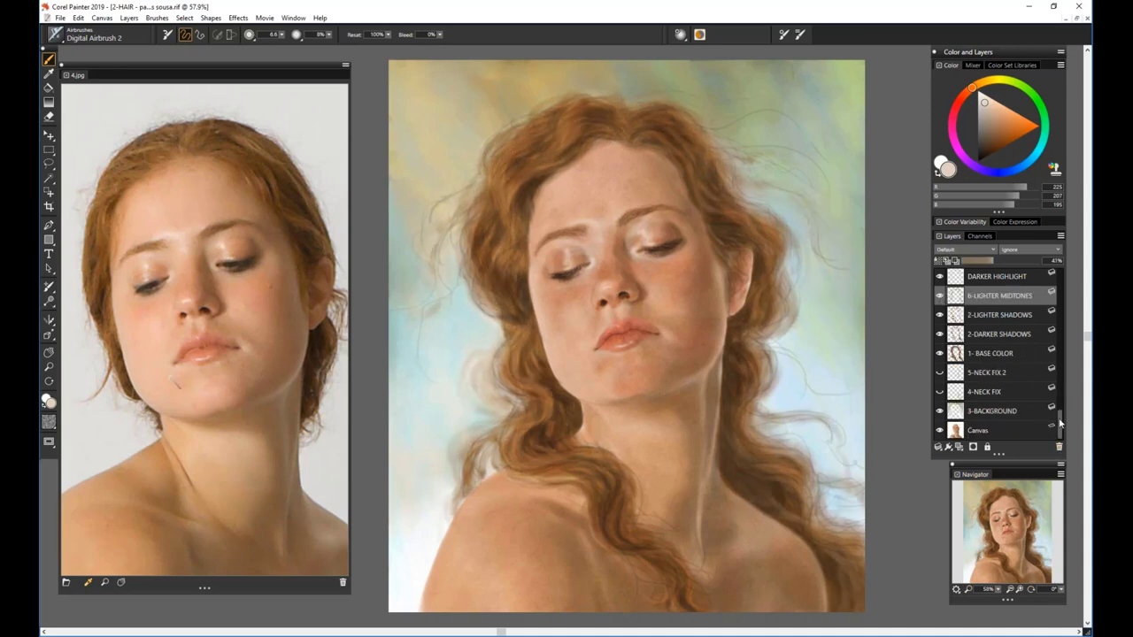
mouse_move(1061, 424)
left_mouse_down()
mouse_move(1066, 398)
mouse_move(1066, 407)
left_mouse_up()
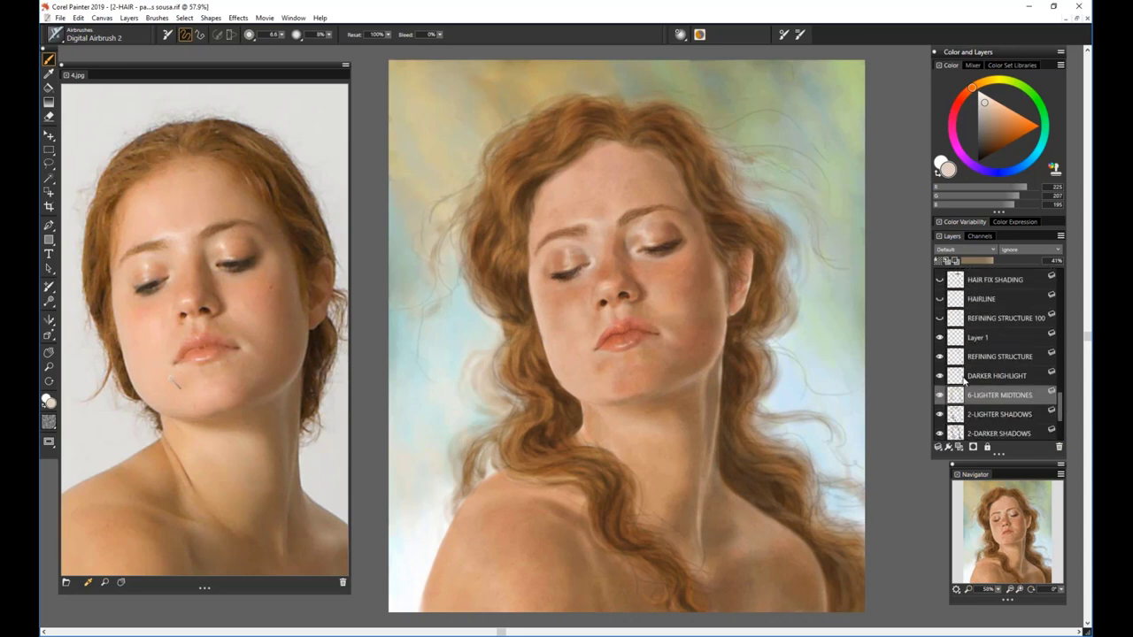
Show the REFINING STRUCTURE 100 layer, examine its Overlay strands up close across the hair, and hide it again
left_click(966, 378)
left_click(971, 358)
left_click(982, 341)
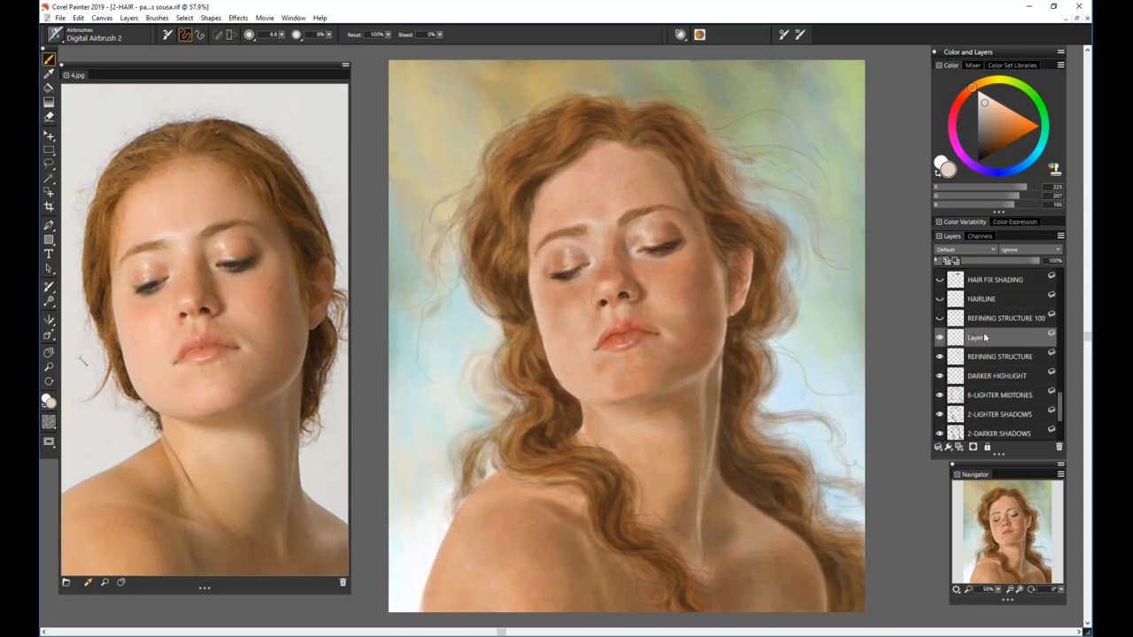
left_click(994, 320)
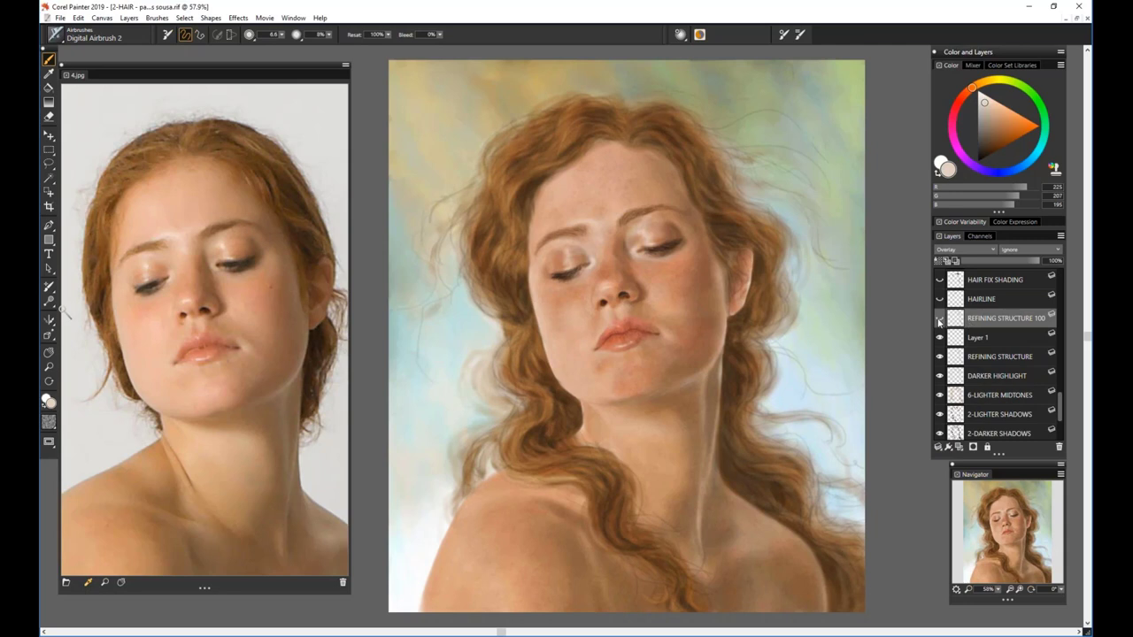
left_click(940, 320)
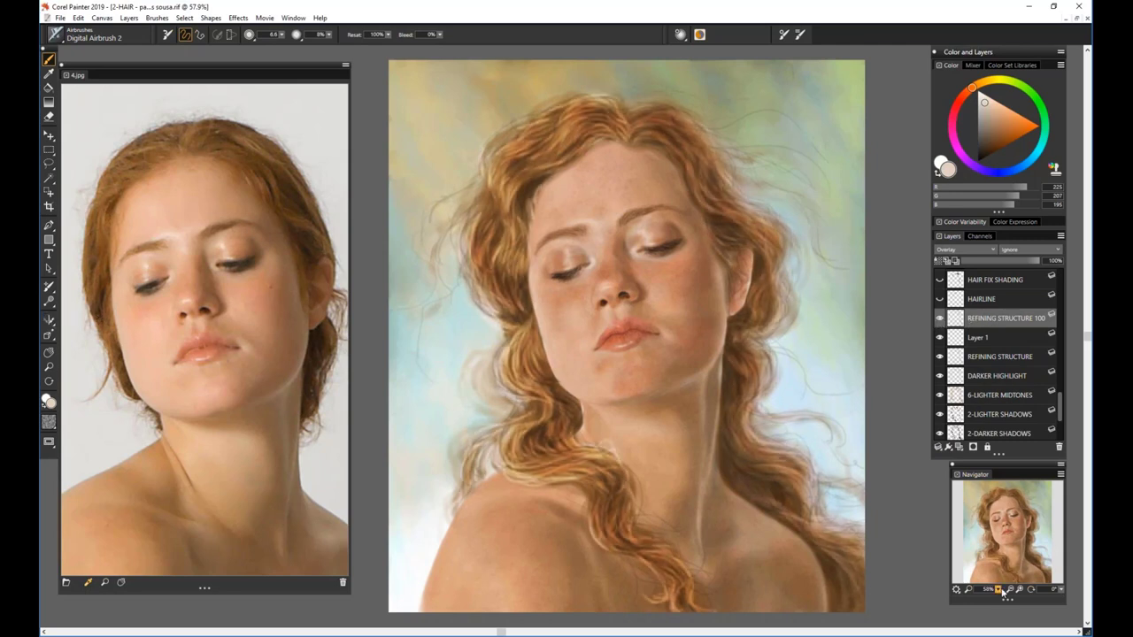
left_click_drag(997, 589, 1007, 593)
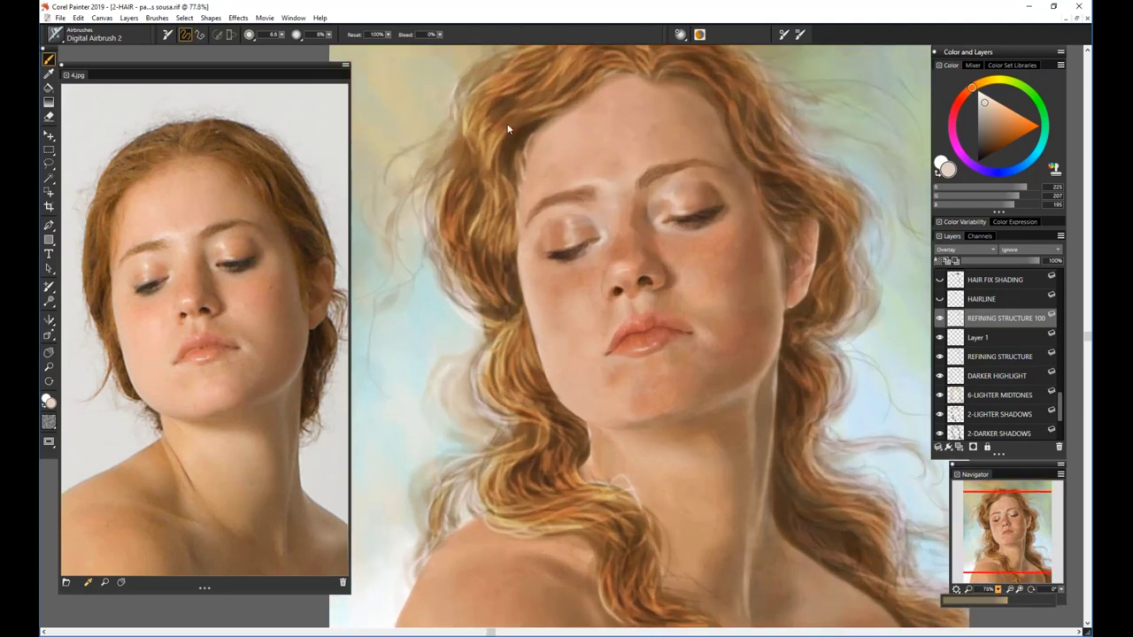
scroll(1044, 354, "up", 1)
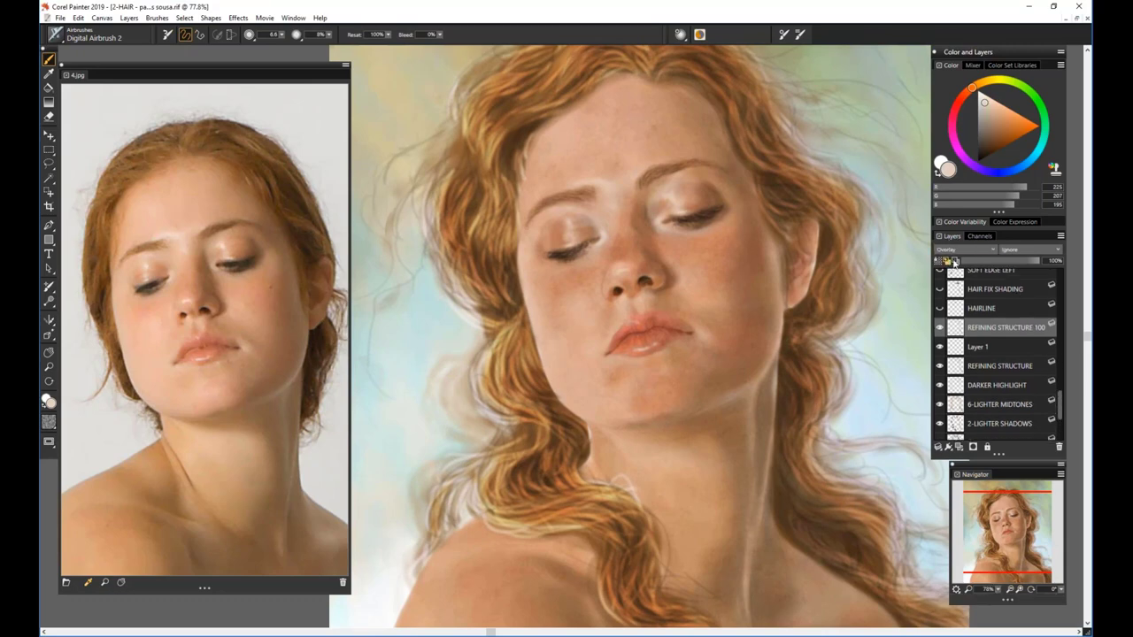
left_click(940, 328)
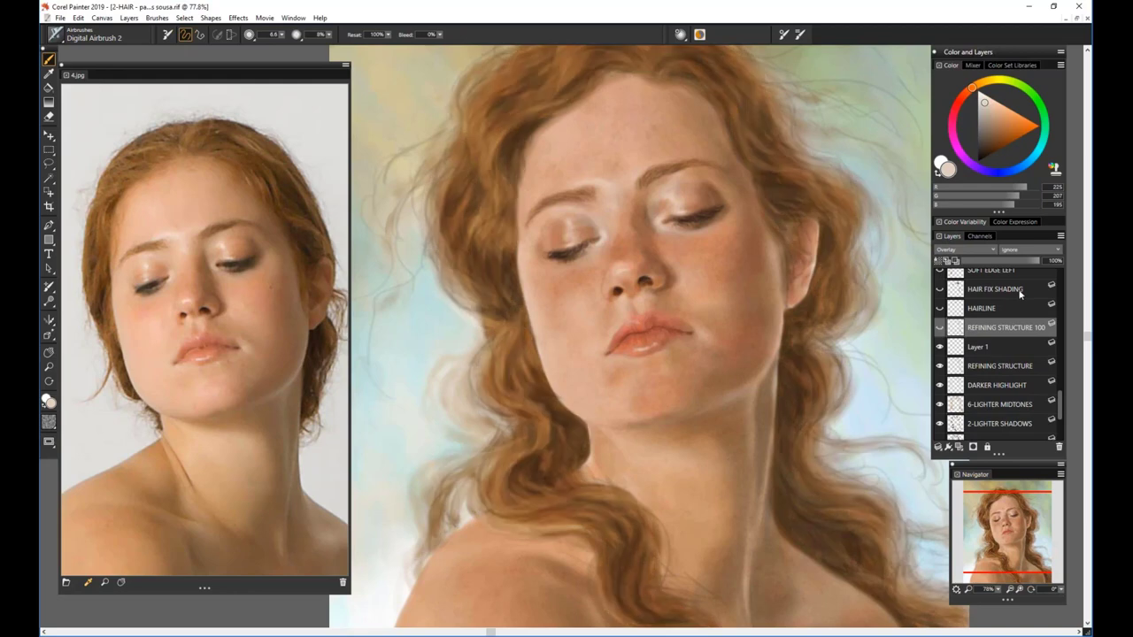
Select the HAIRLINE layer above REFINING STRUCTURE 100 and make it visible
scroll(1048, 403, "up", 3)
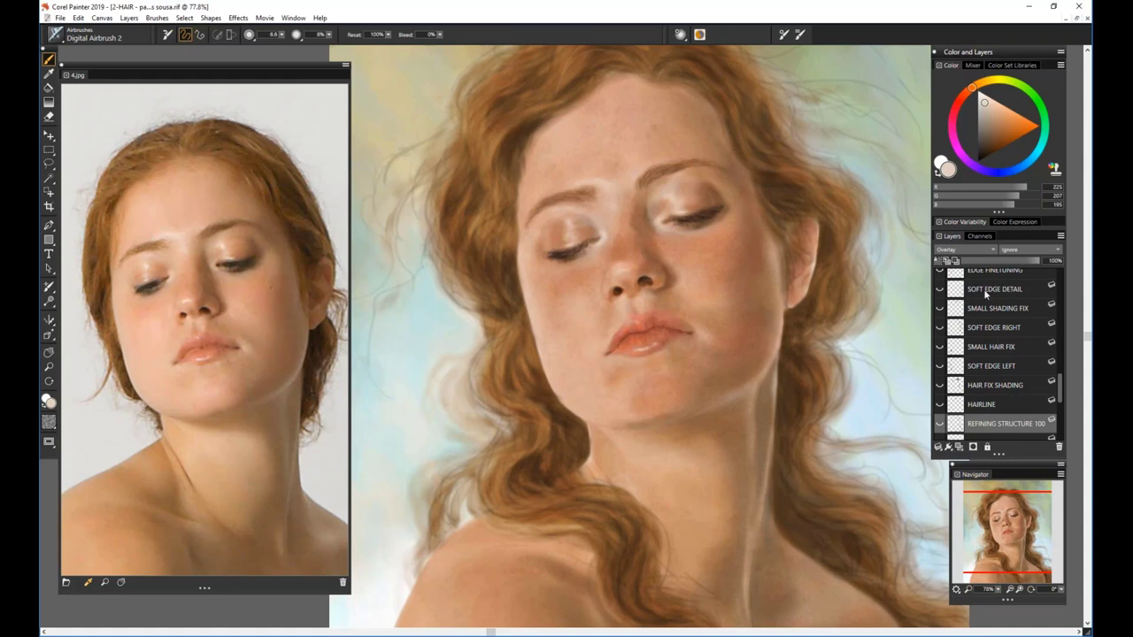
left_click(968, 409)
left_click(939, 406)
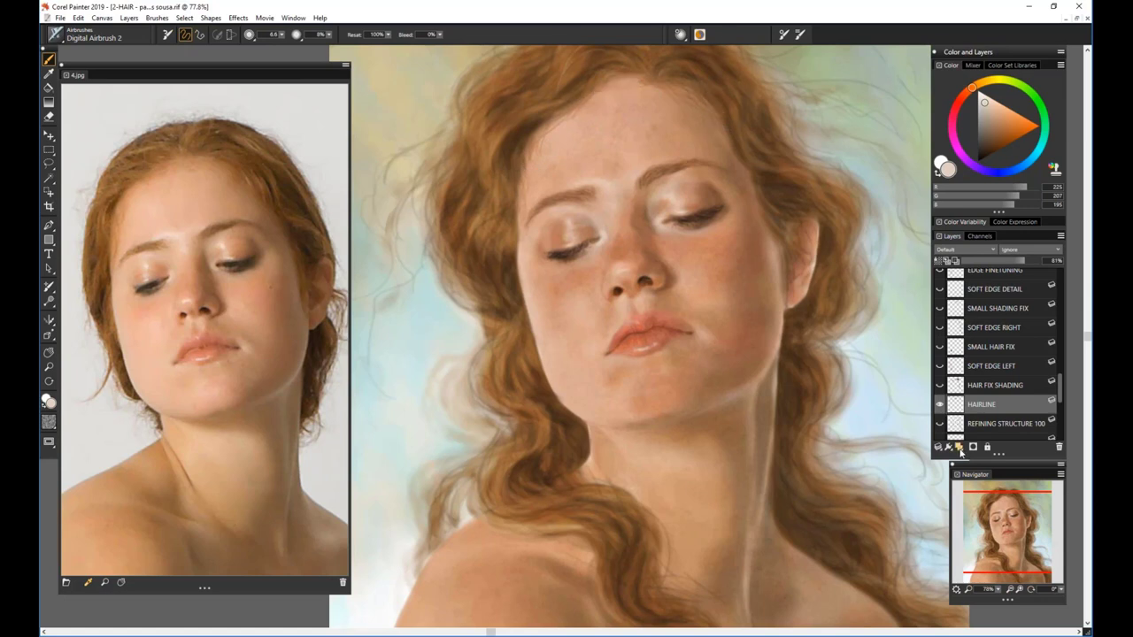
Try thin brown hairline strands on the forehead on a new layer above HAIRLINE, using a 2.1 brush size
left_click(959, 448)
left_click_drag(999, 141, 999, 142)
left_click_drag(282, 34, 269, 41)
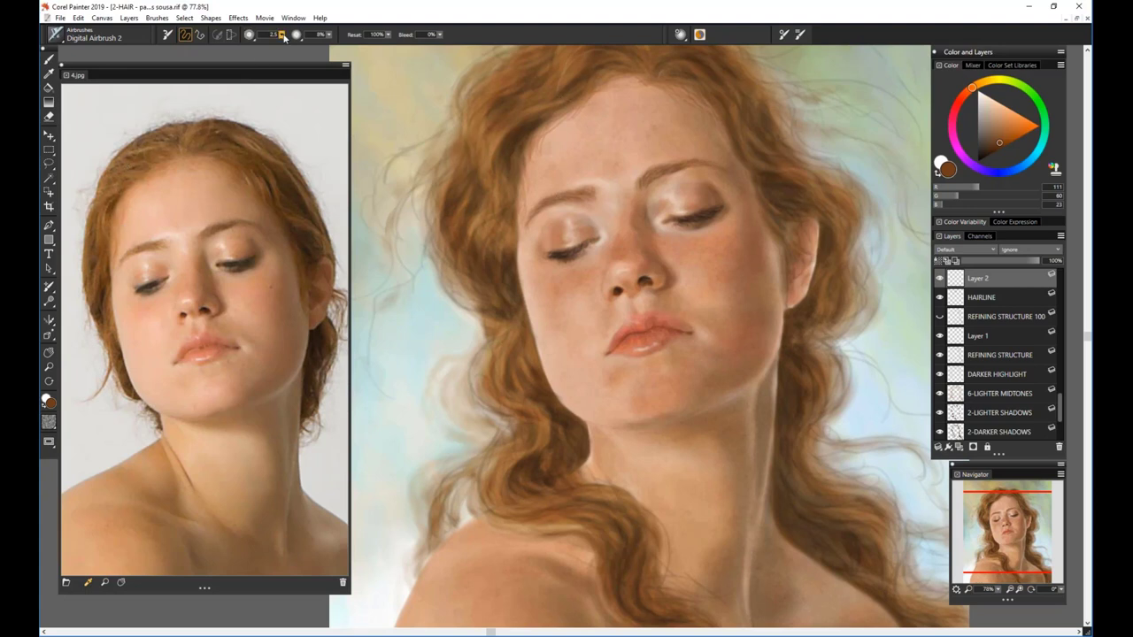
left_click_drag(282, 36, 279, 36)
left_click(1003, 134)
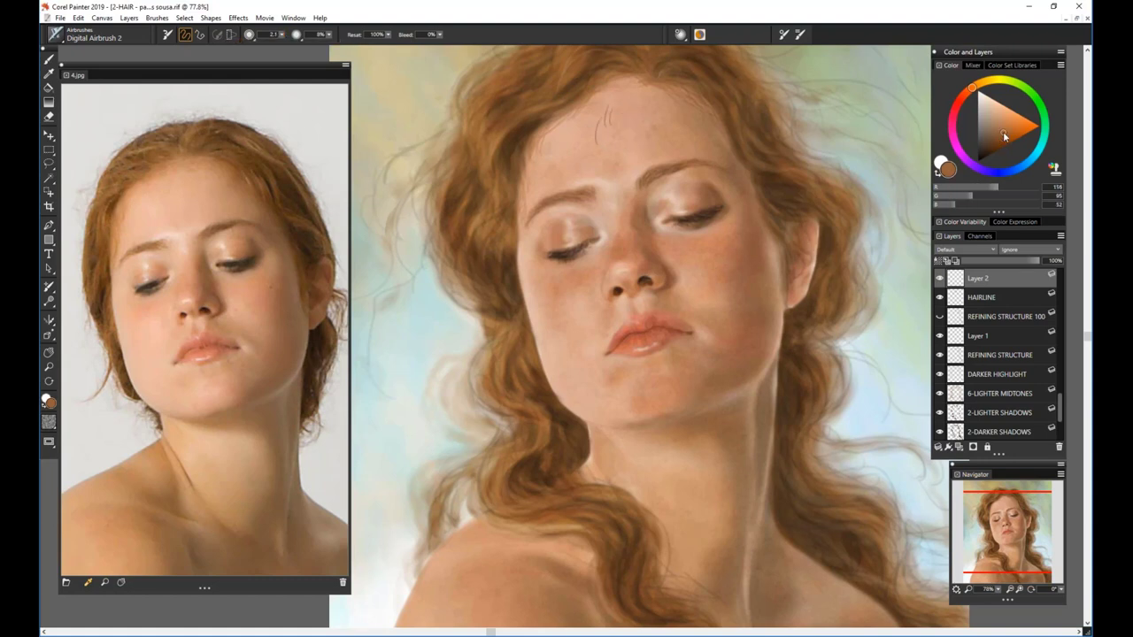
left_click_drag(598, 116, 576, 152)
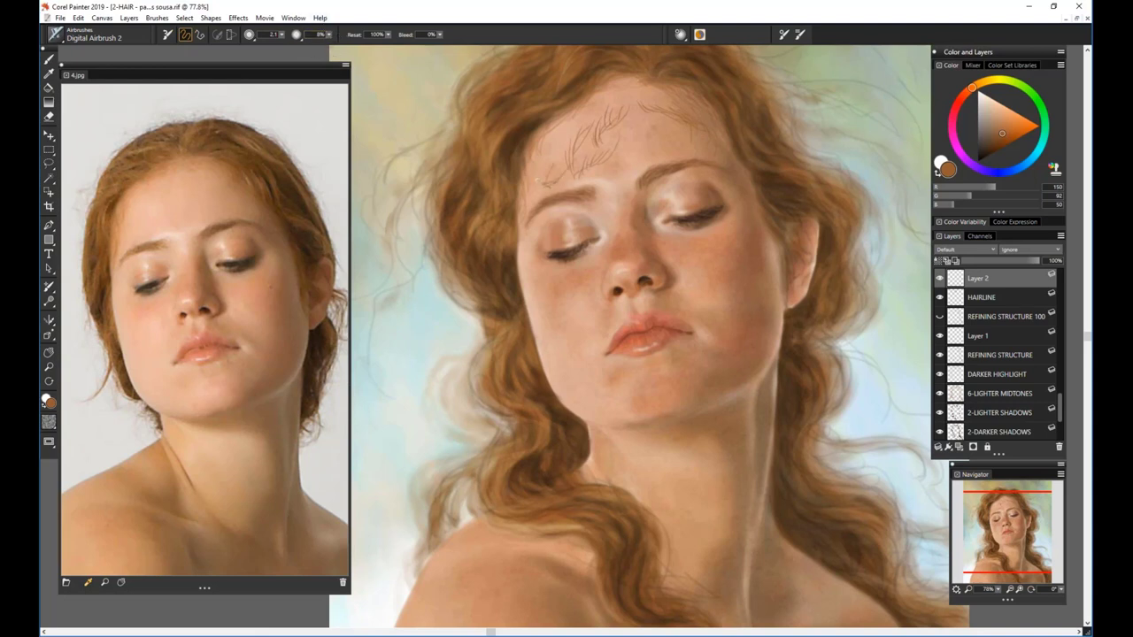
mouse_move(537, 188)
left_mouse_down()
mouse_move(550, 177)
mouse_move(529, 203)
left_mouse_up()
Show the SOFT EDGE LEFT layer and compare the hair's left edge with and without its loose strands
left_click_drag(1060, 404, 1059, 385)
left_click(950, 358)
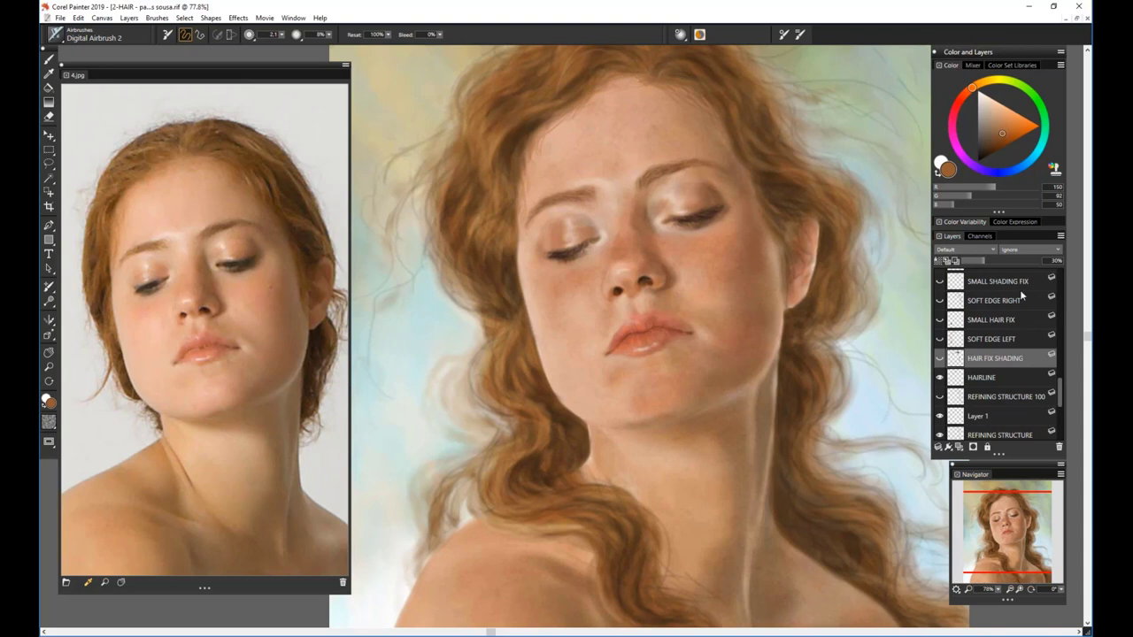
left_click_drag(1062, 395, 1056, 375)
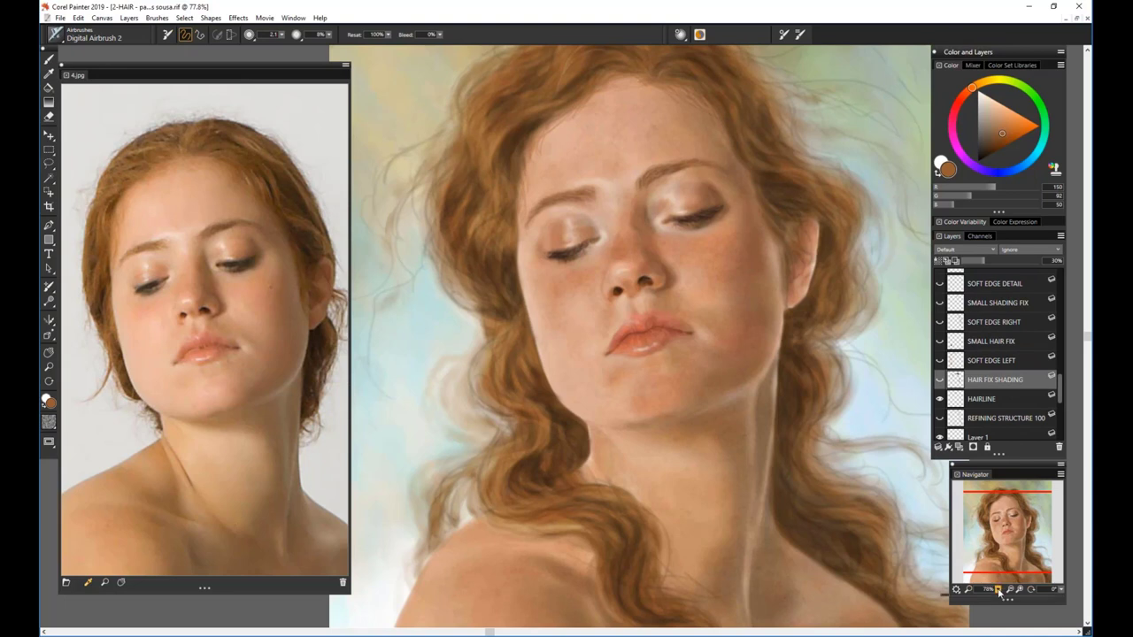
left_click_drag(998, 590, 1004, 600)
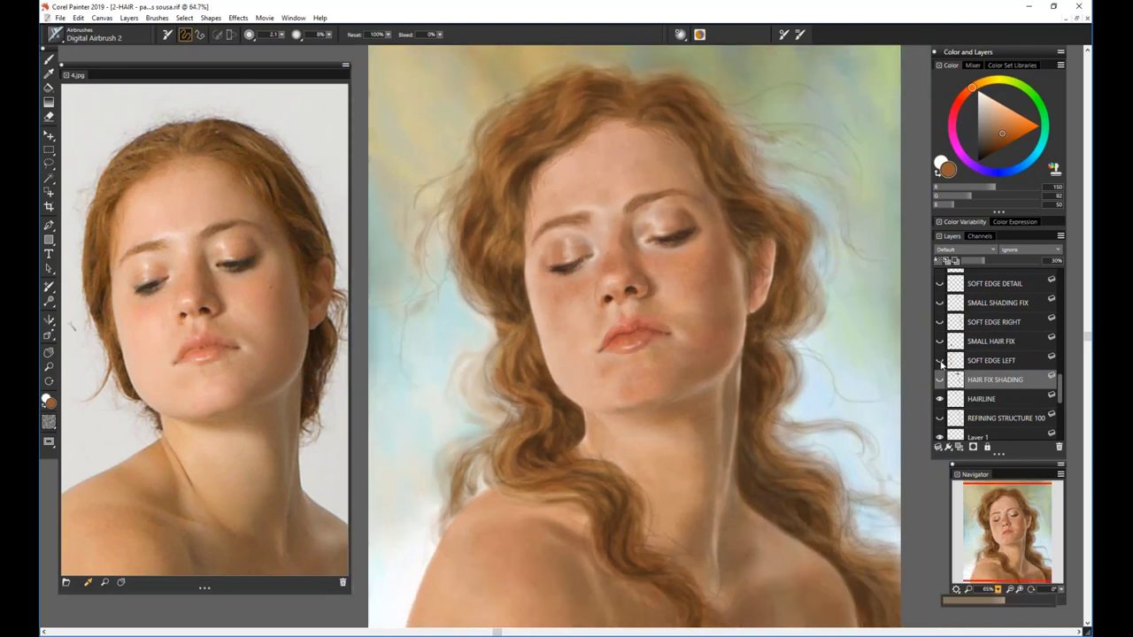
left_click(944, 362)
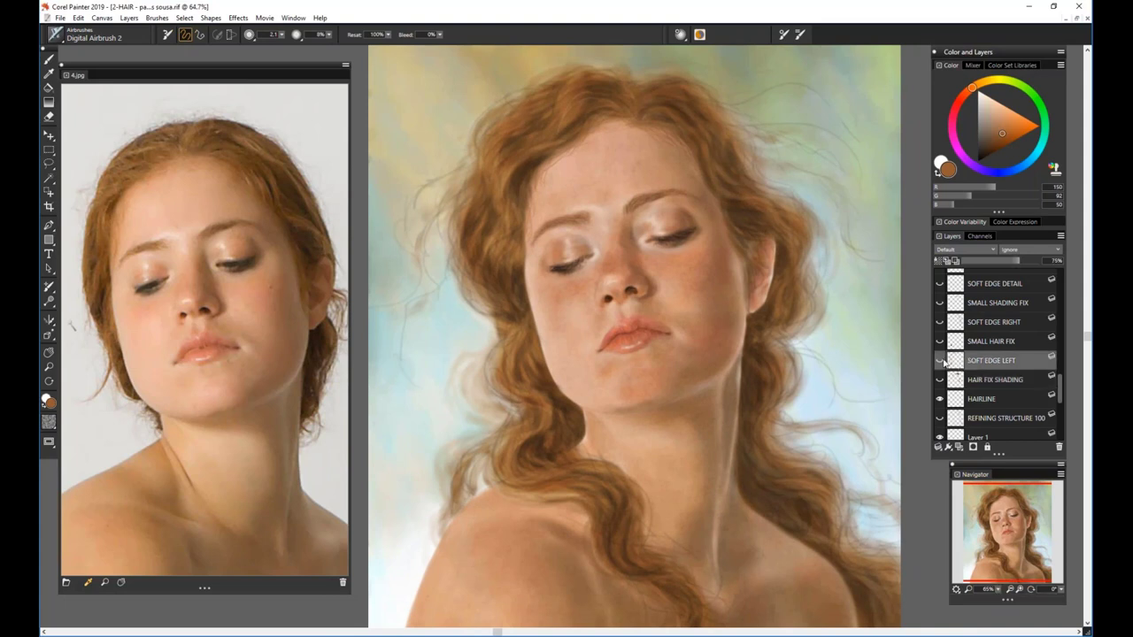
left_click(940, 361)
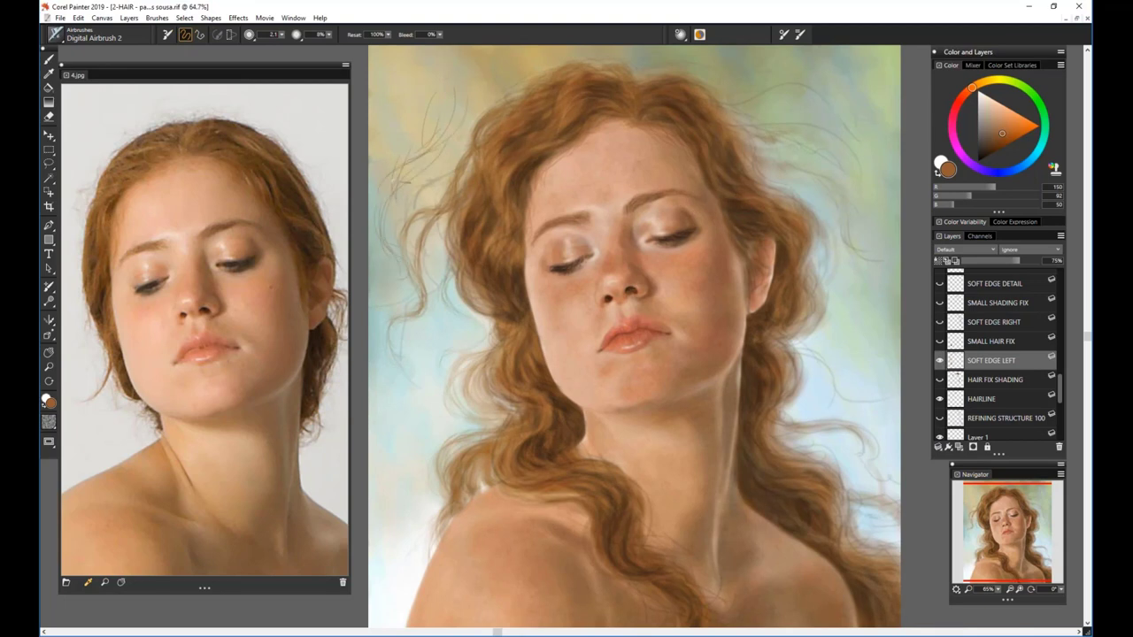
left_click(940, 361)
left_click(940, 361)
Show the SMALL HAIR FIX and SOFT EDGE RIGHT layers, comparing the portrait with and without SOFT EDGE RIGHT
left_click(974, 343)
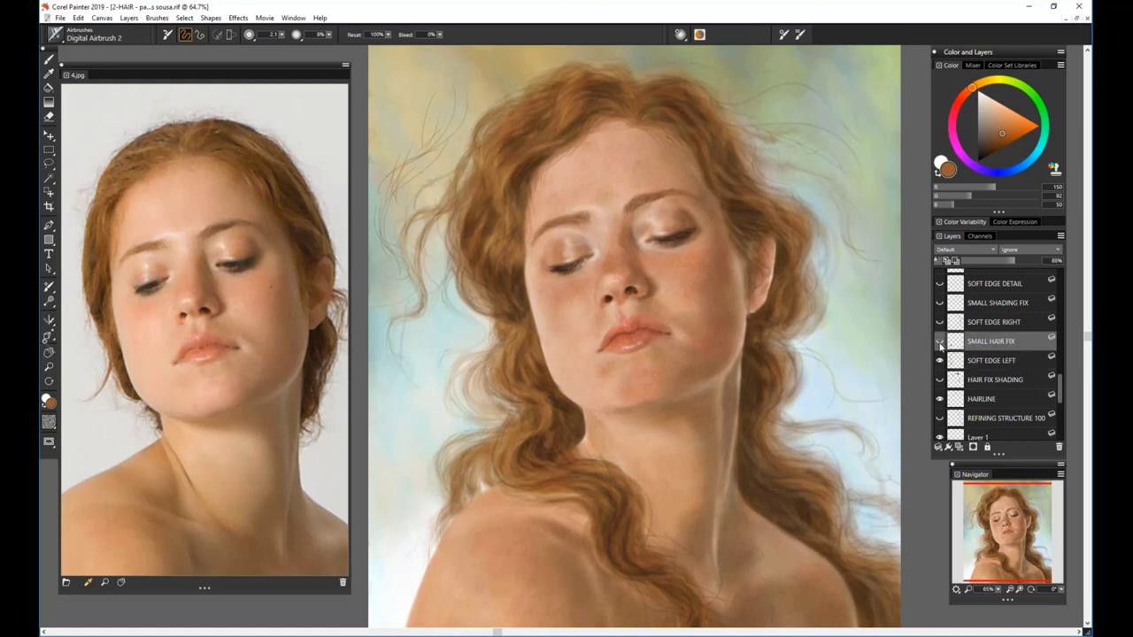
left_click(940, 345)
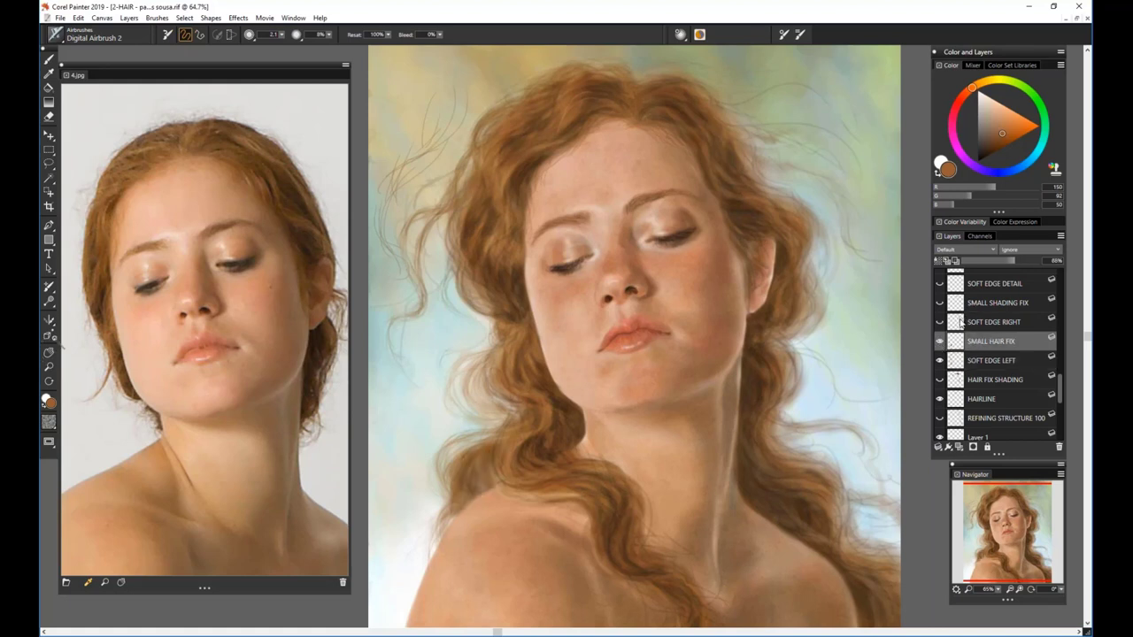
left_click(959, 324)
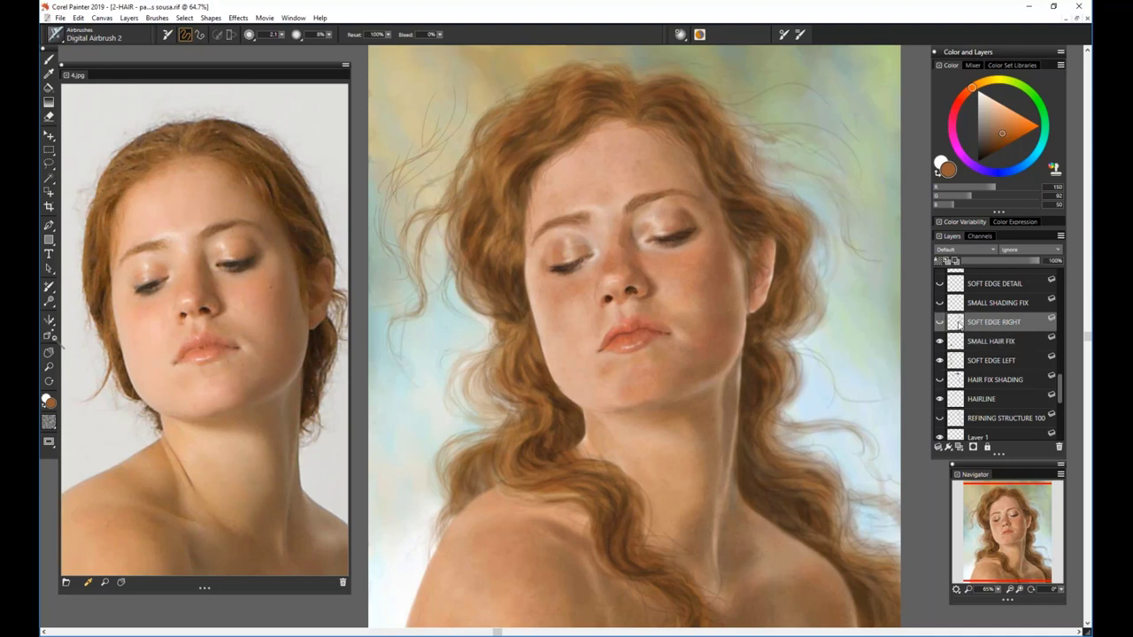
left_click(940, 323)
left_click(940, 323)
left_click(940, 323)
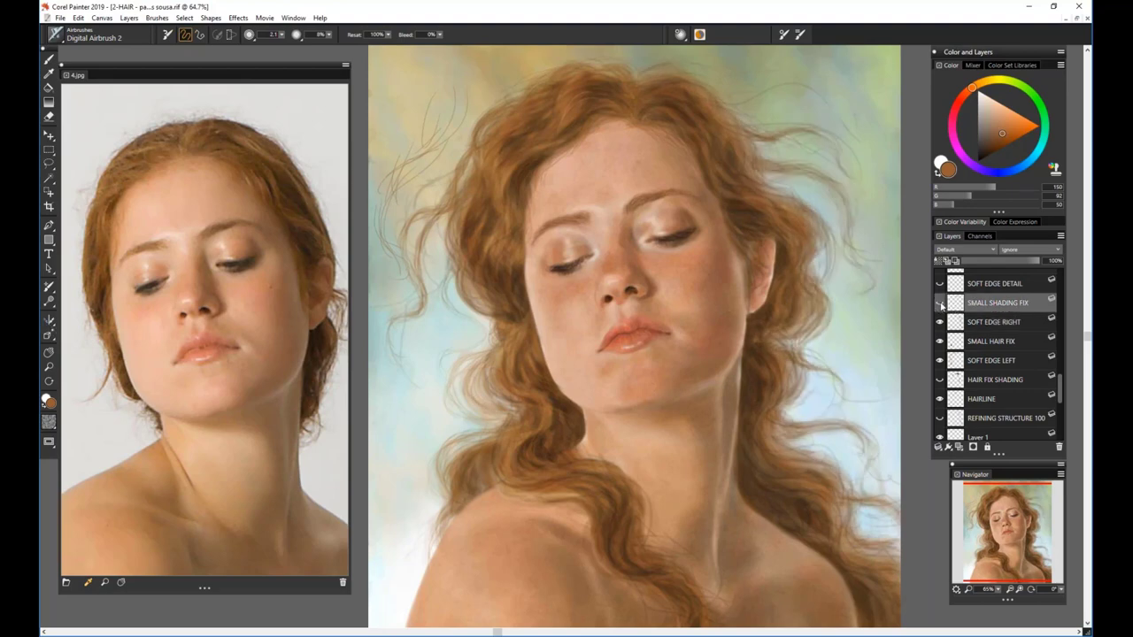
Show the SMALL SHADING FIX and SOFT EDGE DETAIL layers, checking the shading fix against the whole portrait
left_click_drag(999, 590, 992, 591)
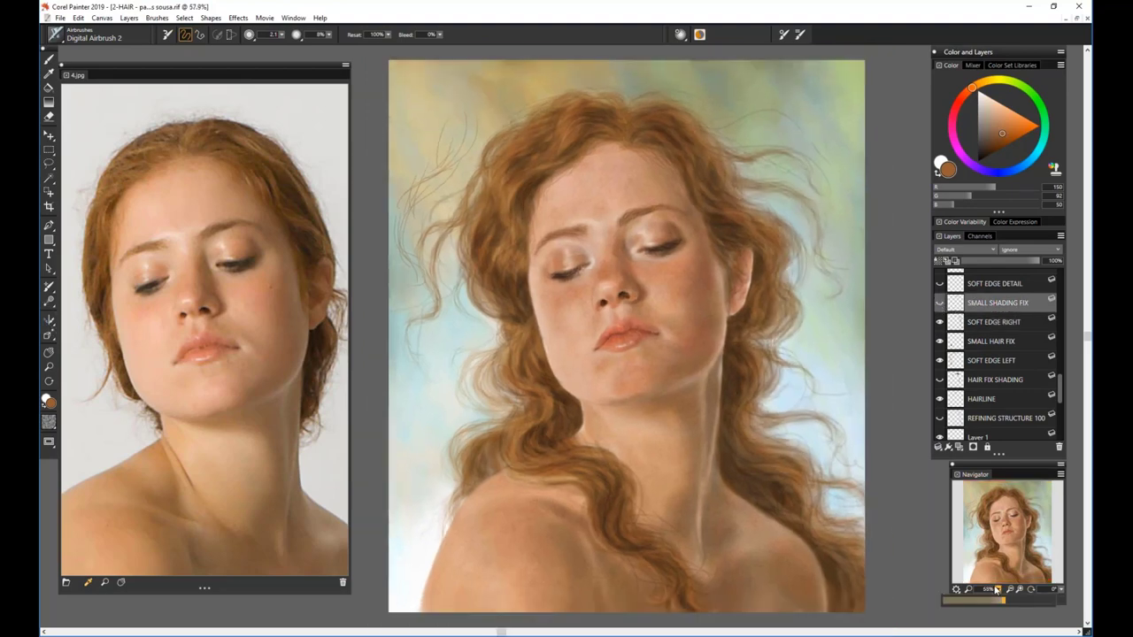
left_click(940, 303)
left_click(940, 303)
left_click(940, 303)
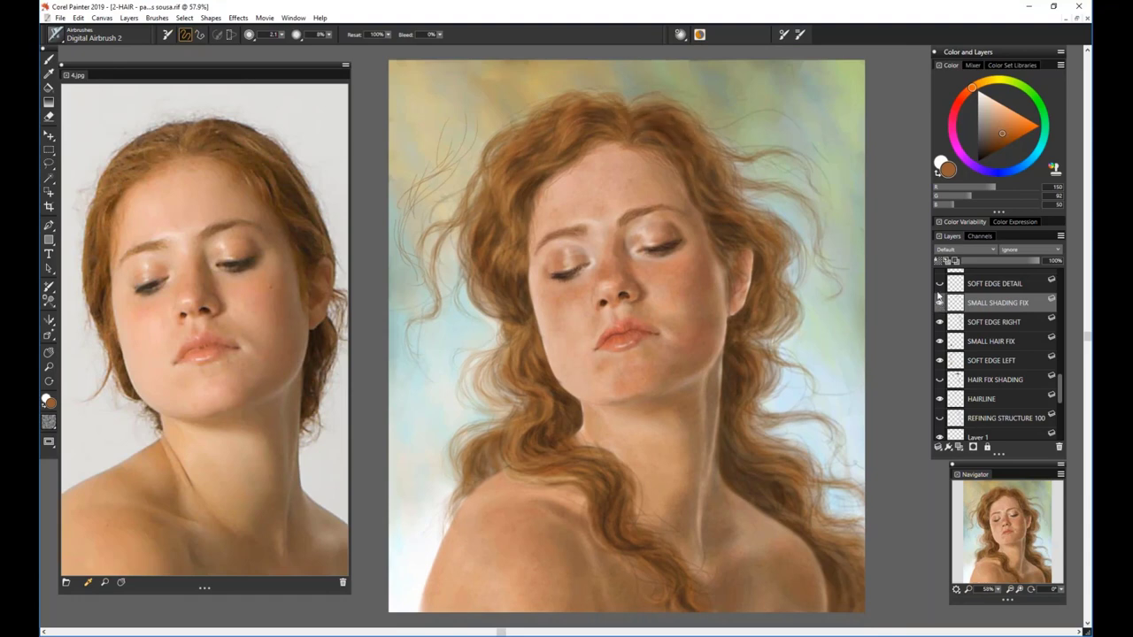
left_click(951, 284)
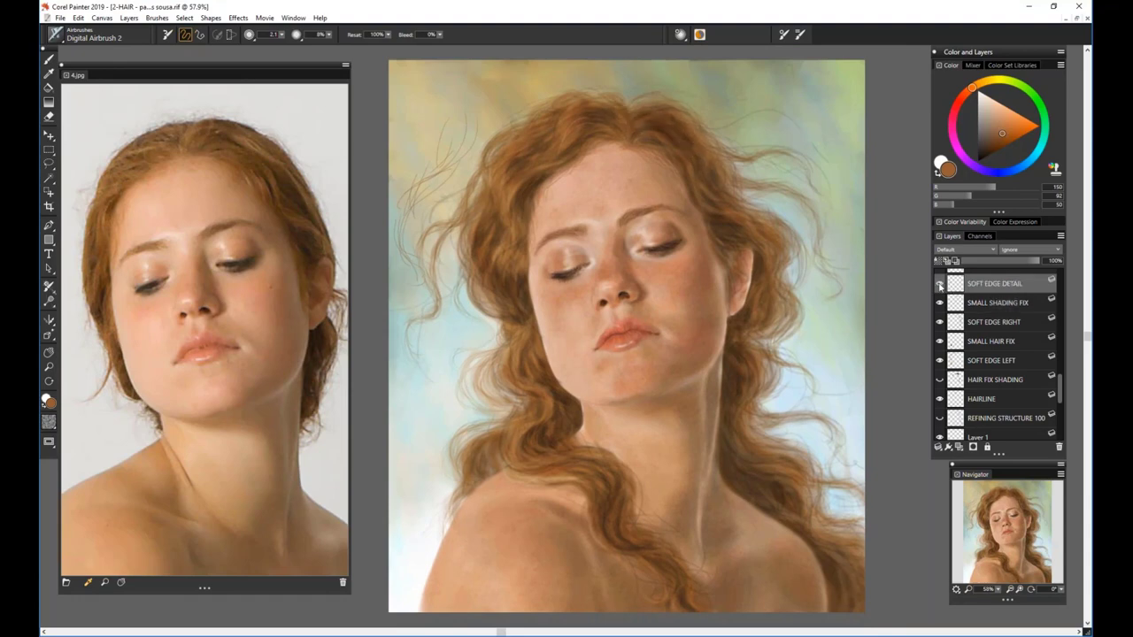
Show the EDGE FINETUNING layer and compare the hair edges with and without it
scroll(956, 377, "up", 5)
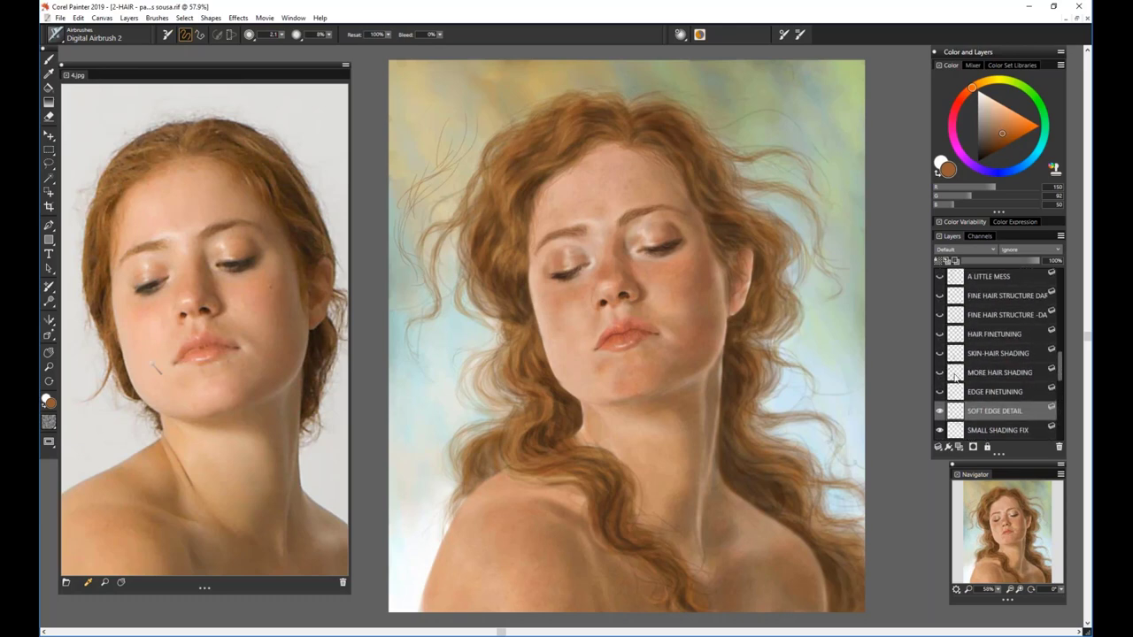
left_click(958, 391)
left_click(940, 394)
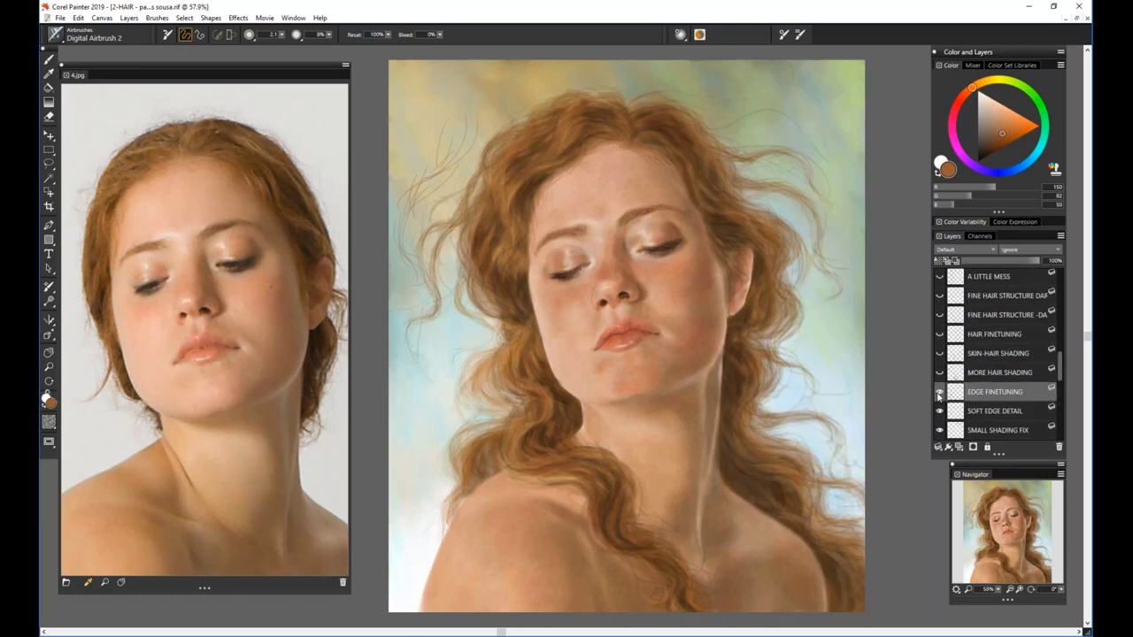
left_click(940, 394)
left_click(939, 393)
Show the MORE HAIR SHADING layer and compare the hair with and without its shading
left_click(961, 373)
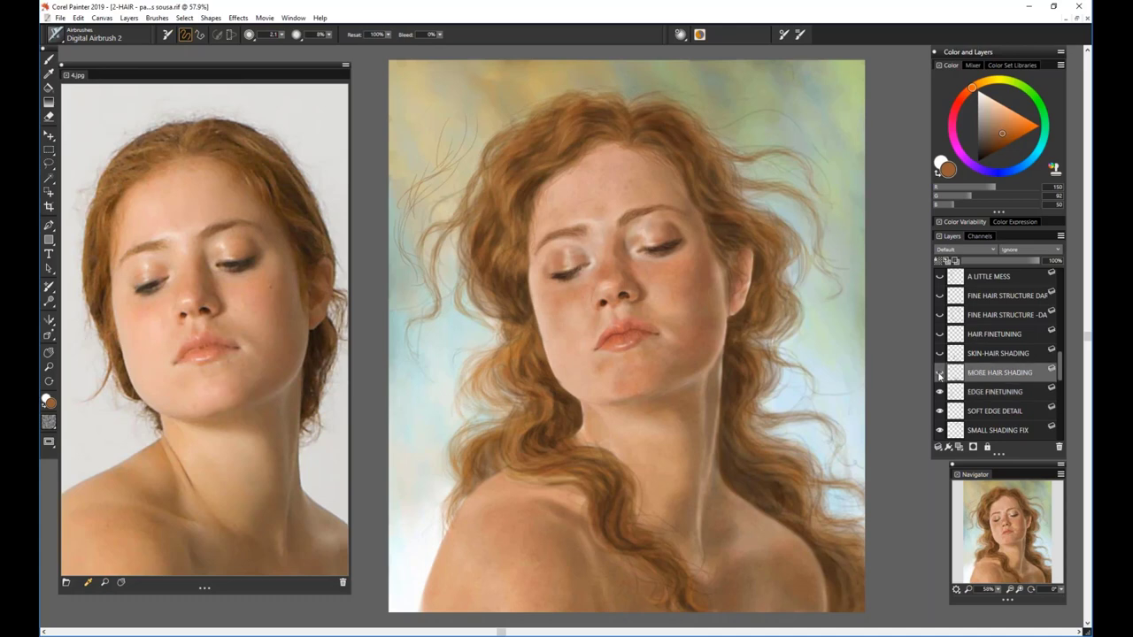
left_click(940, 375)
left_click(940, 376)
left_click(940, 376)
Show the SKIN-HAIR SHADING and HAIR FINETUNING layers
left_click(965, 355)
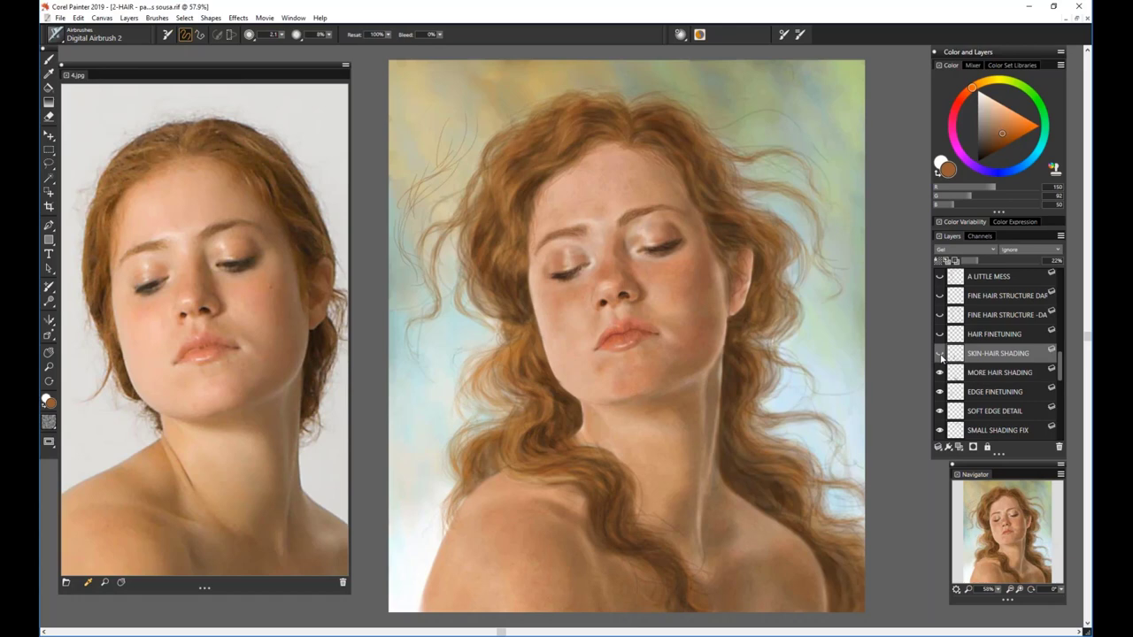
left_click(940, 355)
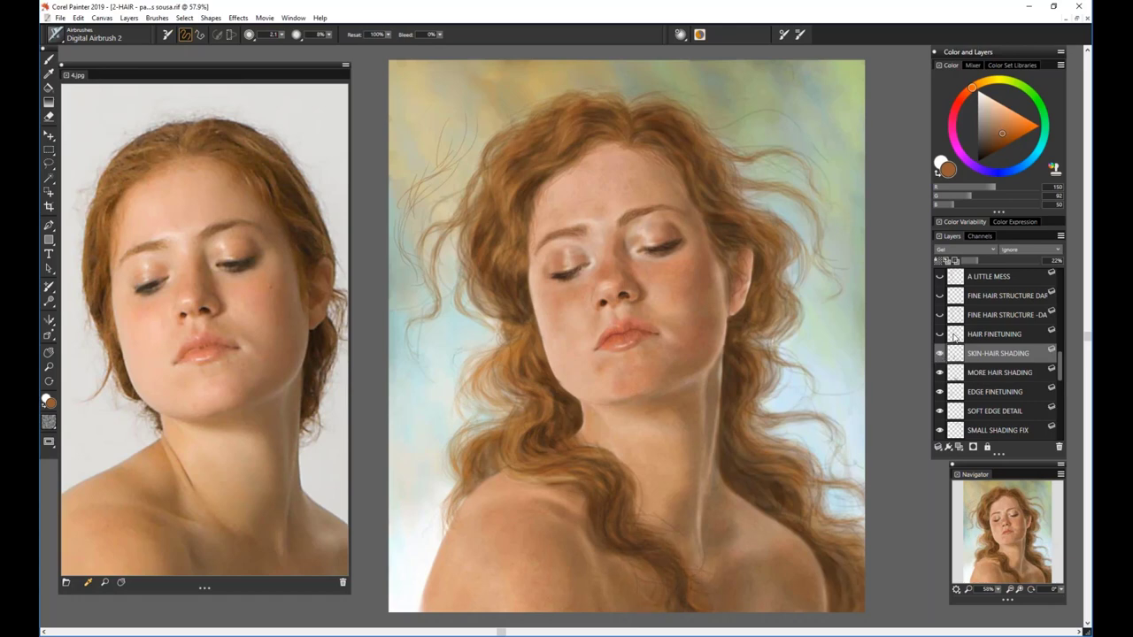
left_click(954, 337)
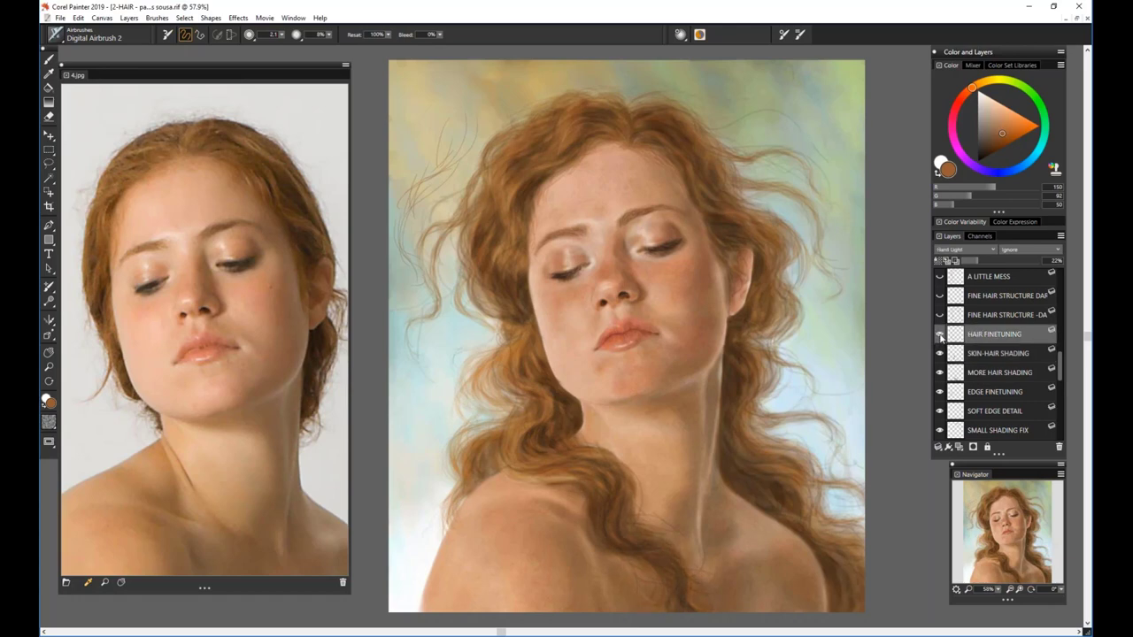
Show both FINE HAIR STRUCTURE layers and compare the curls with and without the lower one
left_click(983, 318)
left_click_drag(1059, 363, 1059, 339)
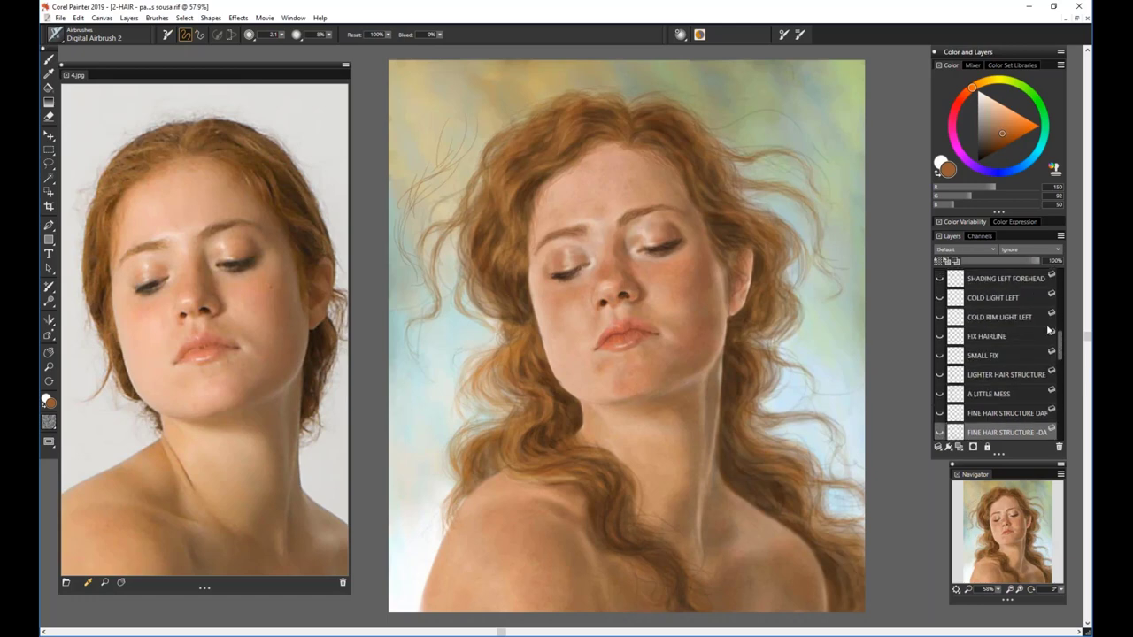
left_click(998, 589)
left_click_drag(1000, 592, 999, 589)
left_click_drag(1061, 350, 1048, 347)
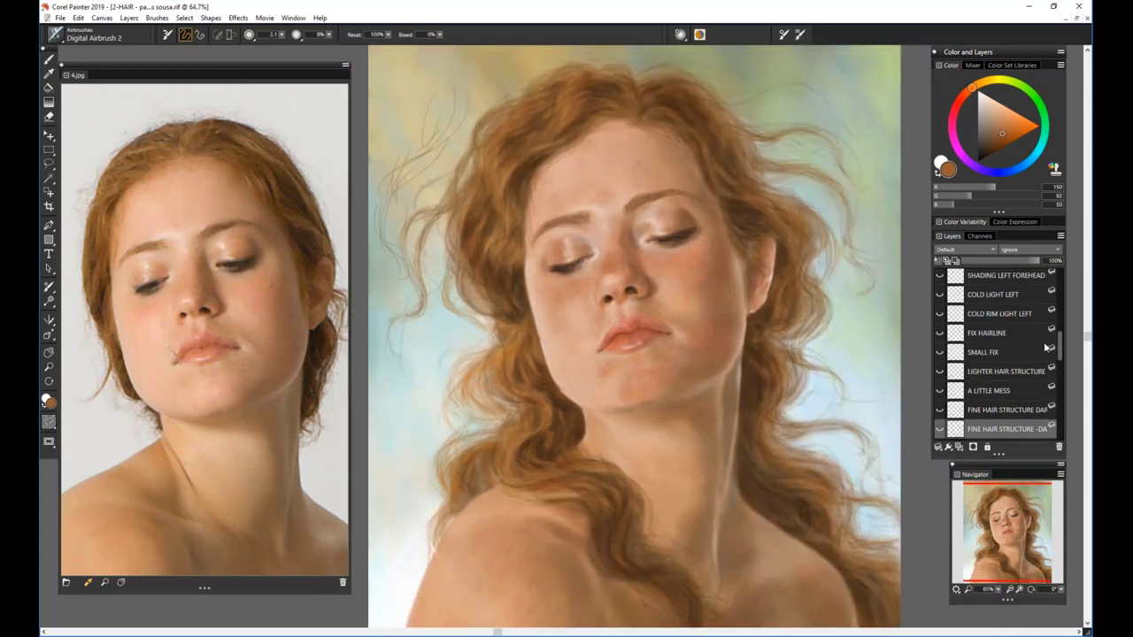
left_click(975, 411)
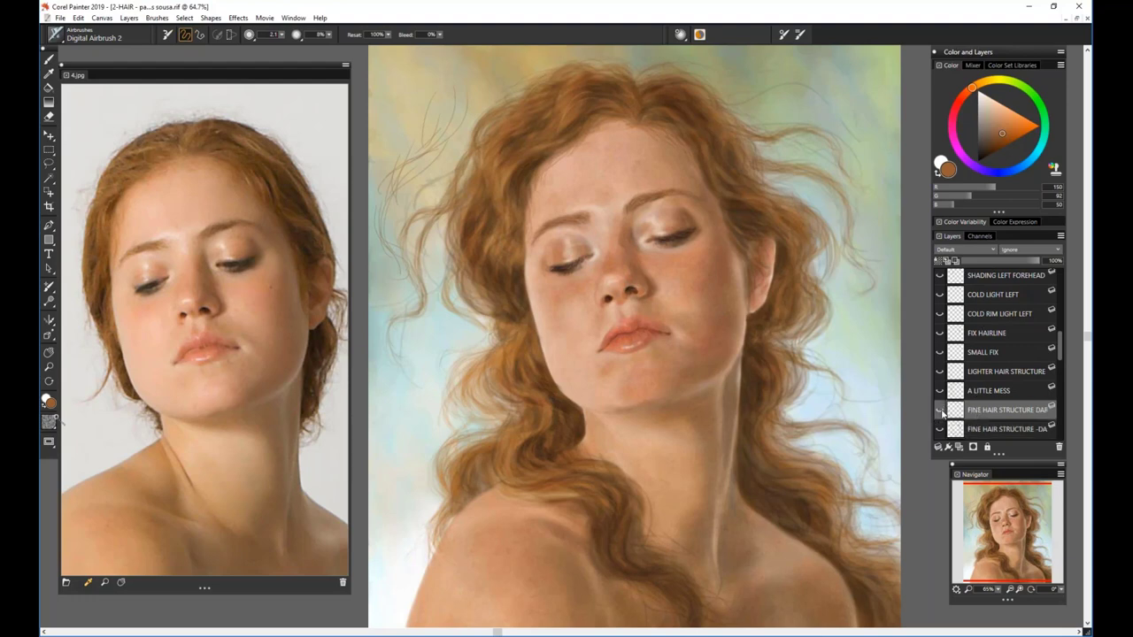
left_click(940, 411)
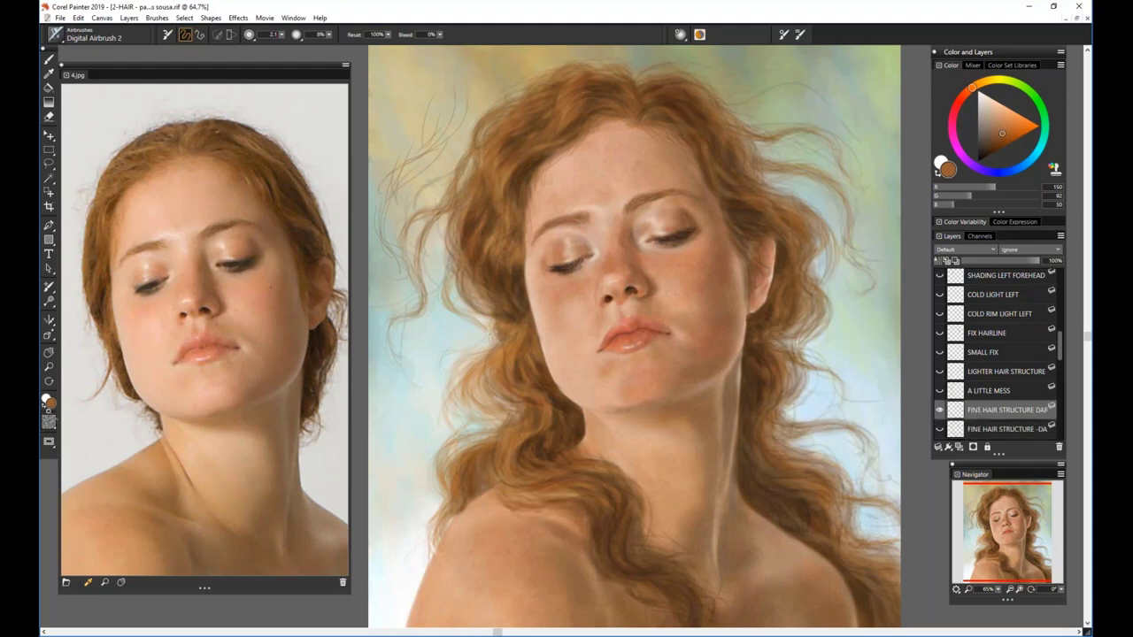
left_click(940, 429)
left_click(940, 429)
left_click(941, 430)
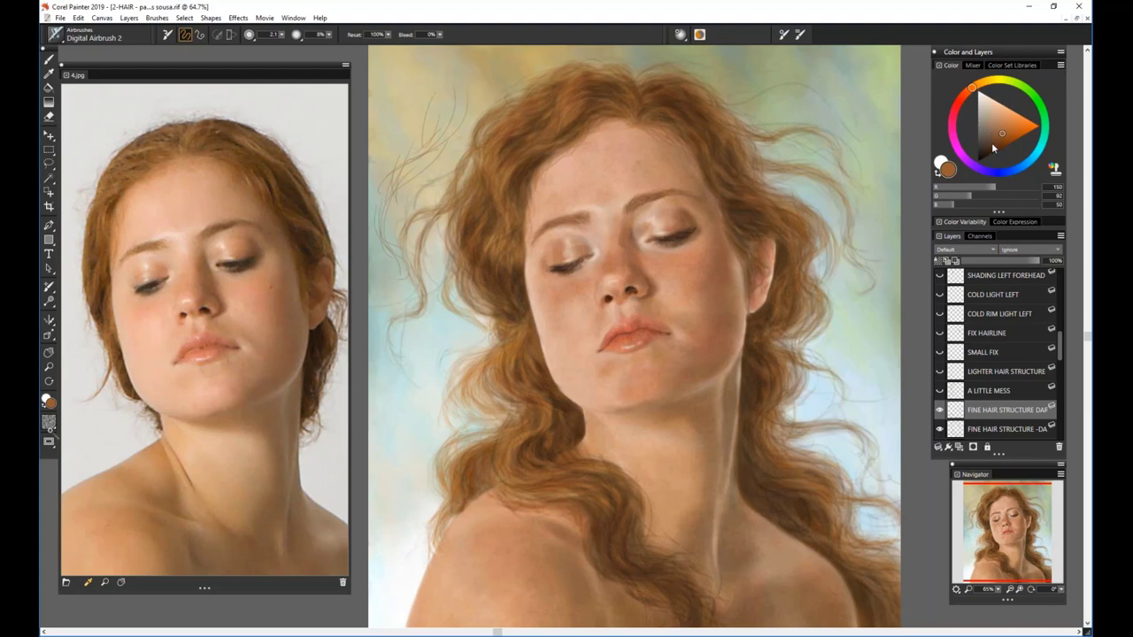
Paint thin dark brown strands at brush size 1.6 and pale peach strands on the background beside the hair on the upper left
left_click_drag(991, 143, 987, 151)
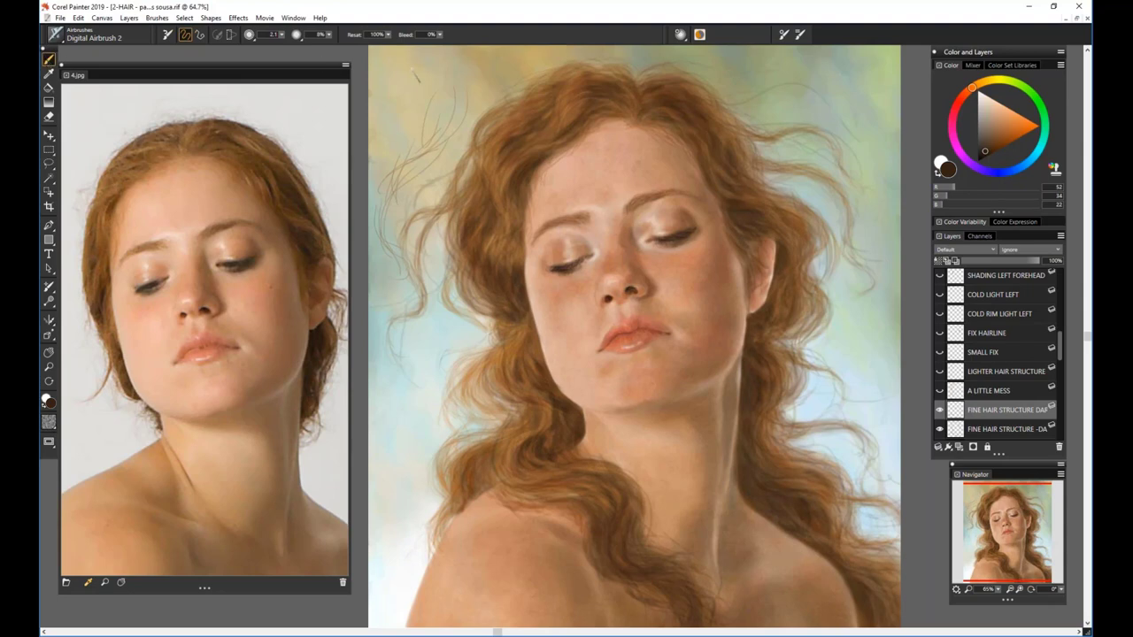
mouse_move(430, 63)
left_mouse_down()
mouse_move(401, 102)
mouse_move(412, 106)
mouse_move(399, 128)
mouse_move(408, 133)
left_mouse_up()
key("bracketleft")
left_click_drag(421, 95, 402, 122)
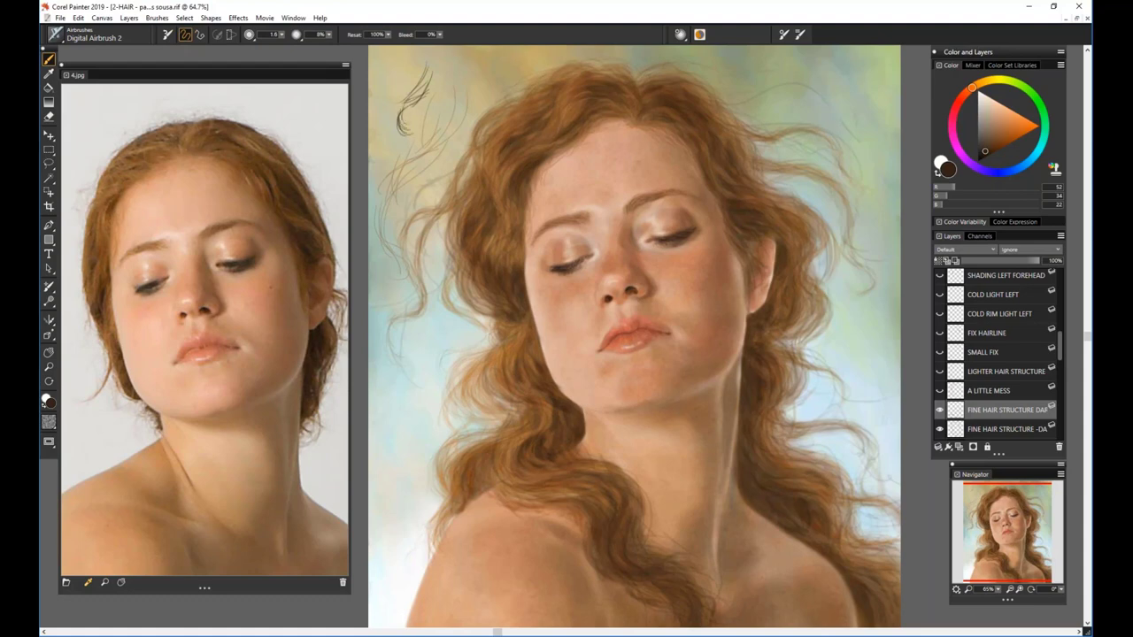
left_click(990, 95)
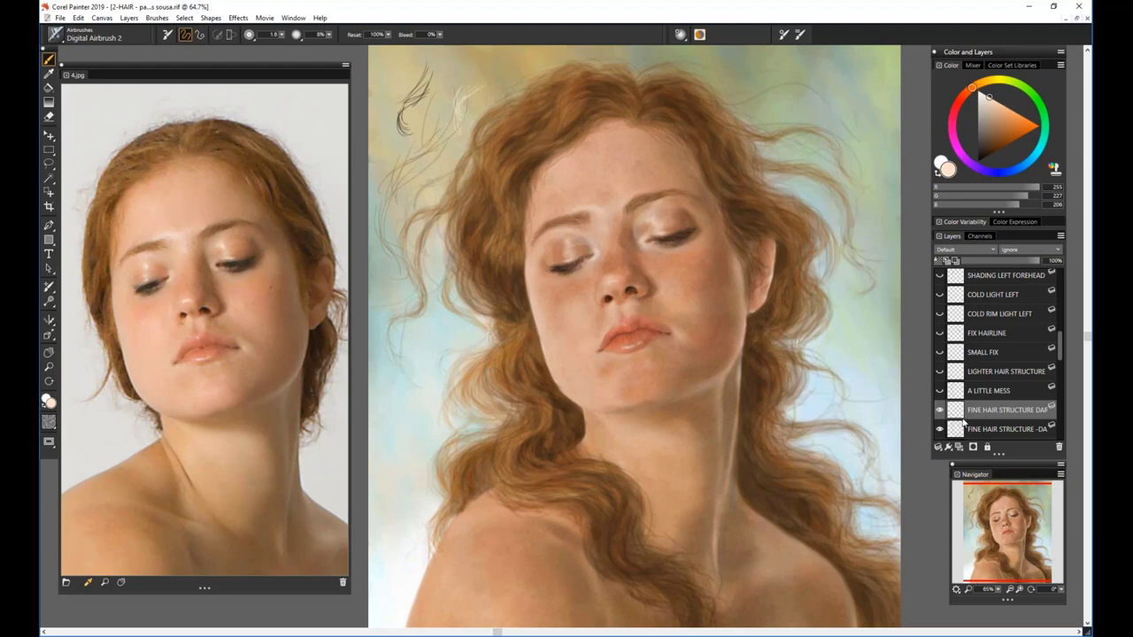
Show the A LITTLE MESS layer and compare the hair with and without its loose strands
left_click(977, 396)
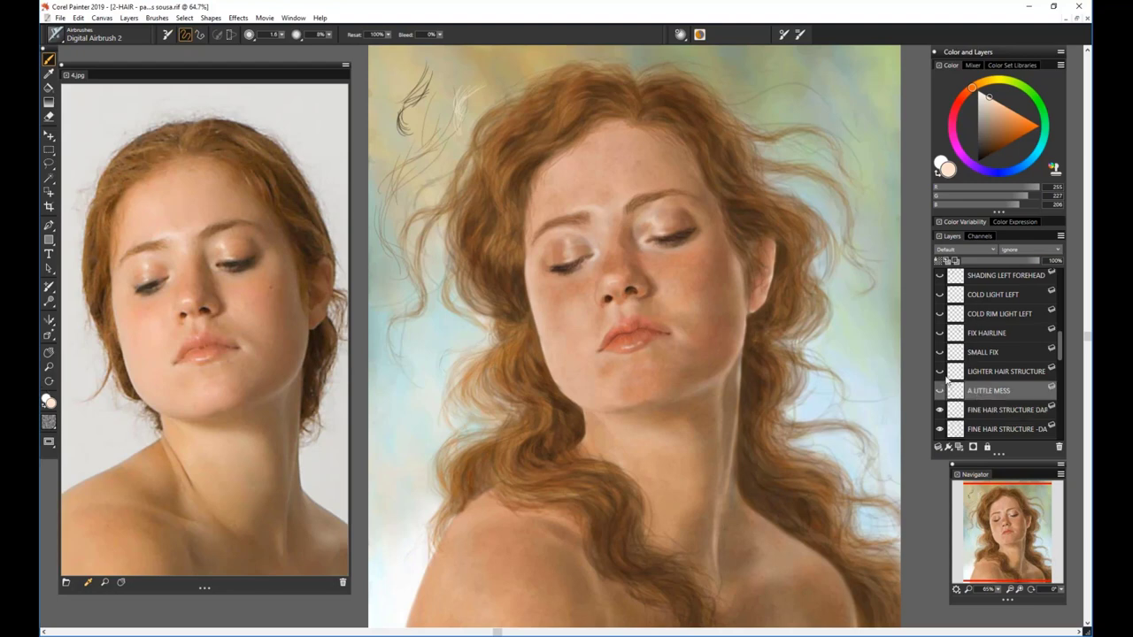
left_click(940, 389)
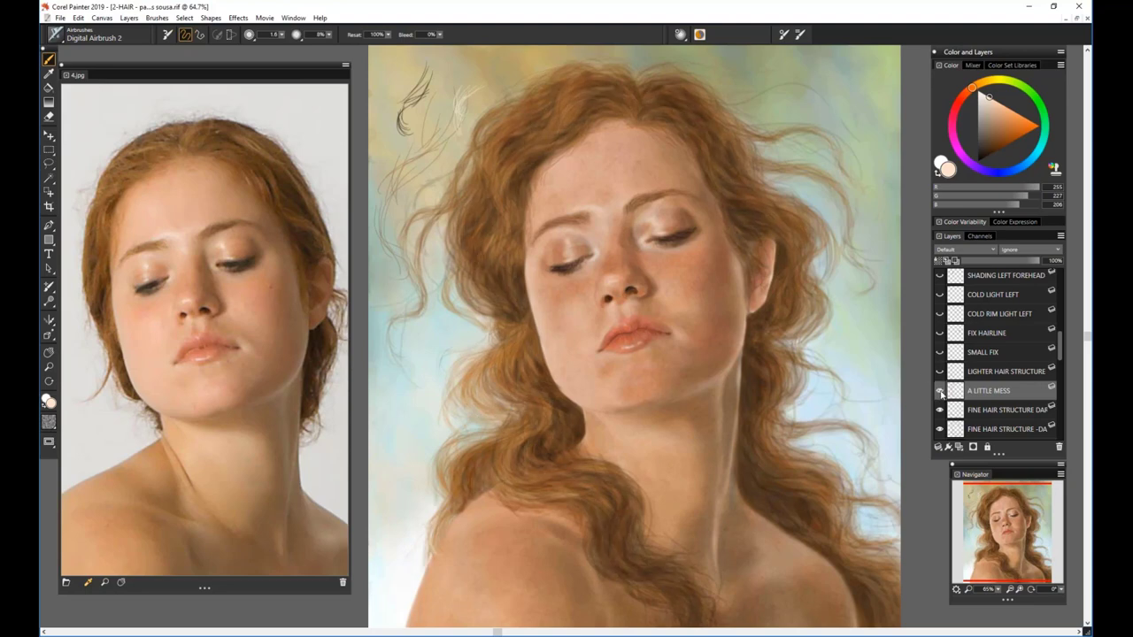
left_click(940, 391)
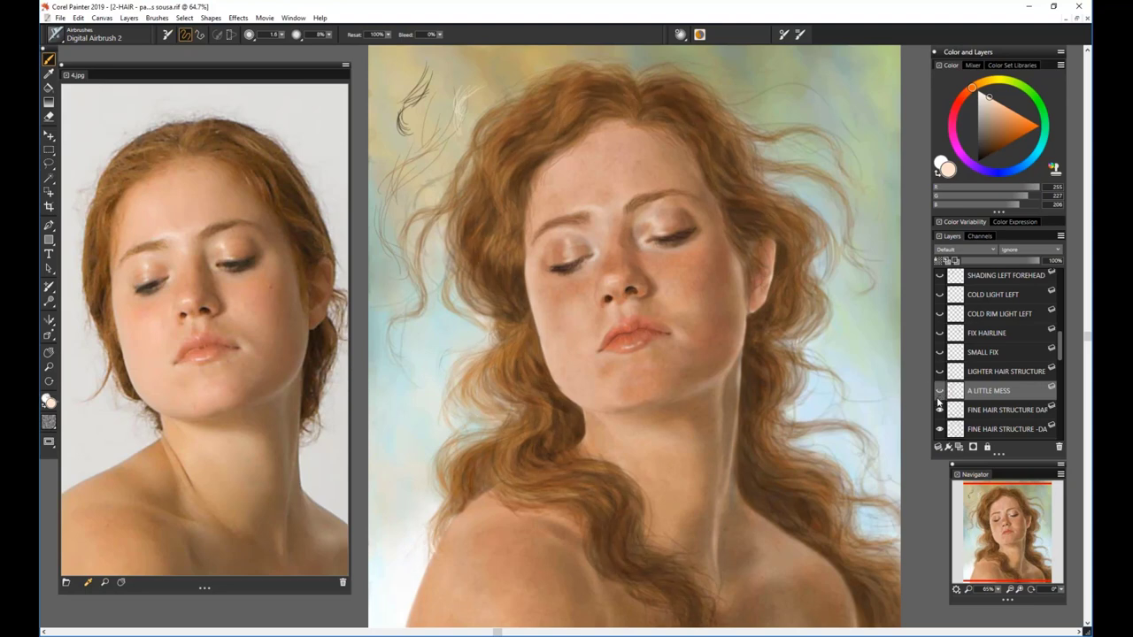
left_click(940, 391)
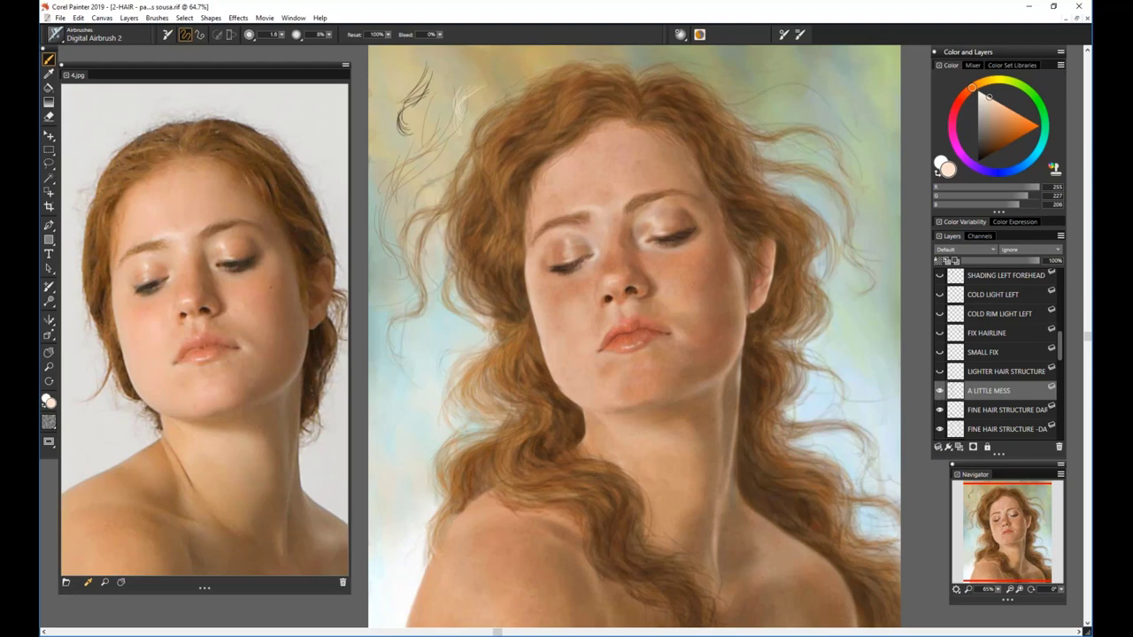
Show the LIGHTER HAIR STRUCTURE layer and compare the hair with and without it
left_click_drag(998, 589, 1002, 589)
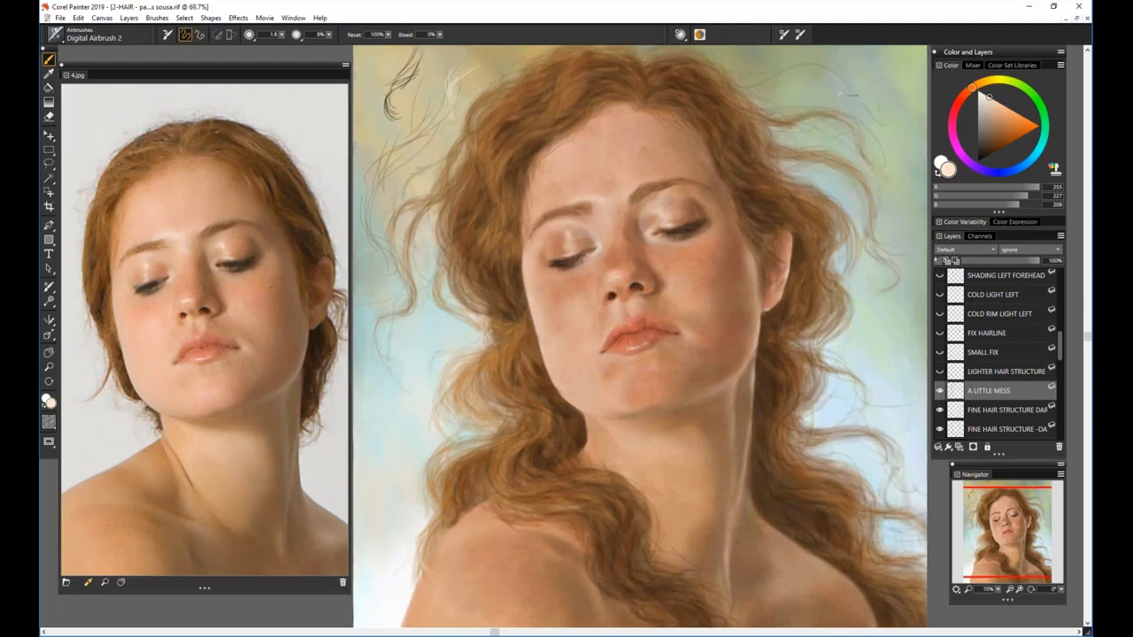
left_click_drag(1061, 348, 1062, 349)
scroll(1061, 352, "up", 1)
left_click(988, 392)
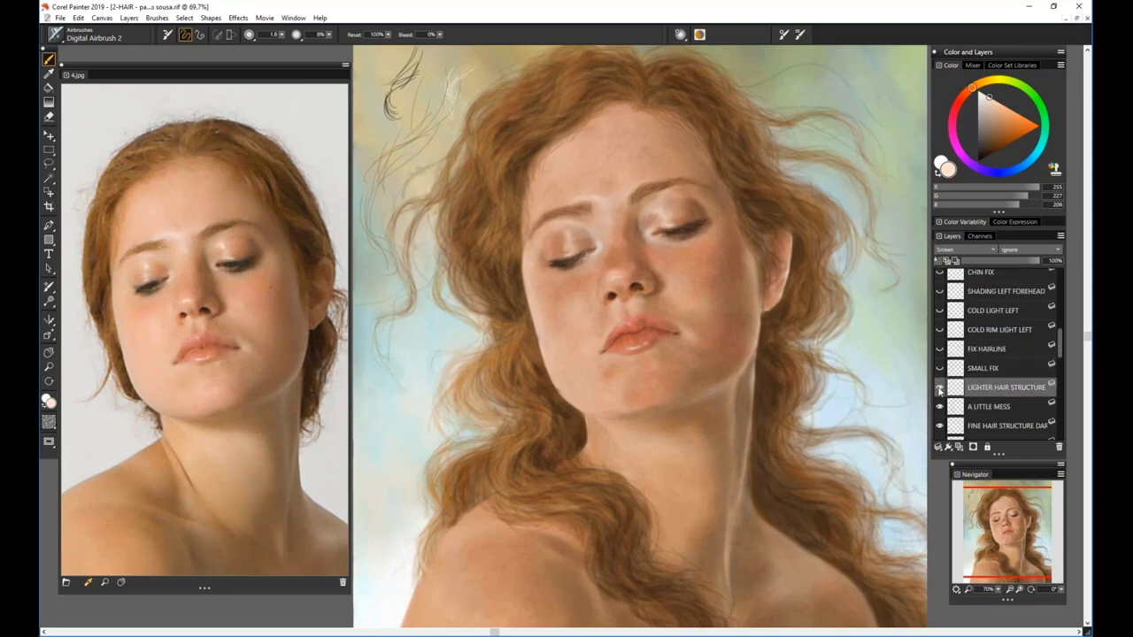
left_click(940, 389)
left_click(940, 390)
left_click(940, 389)
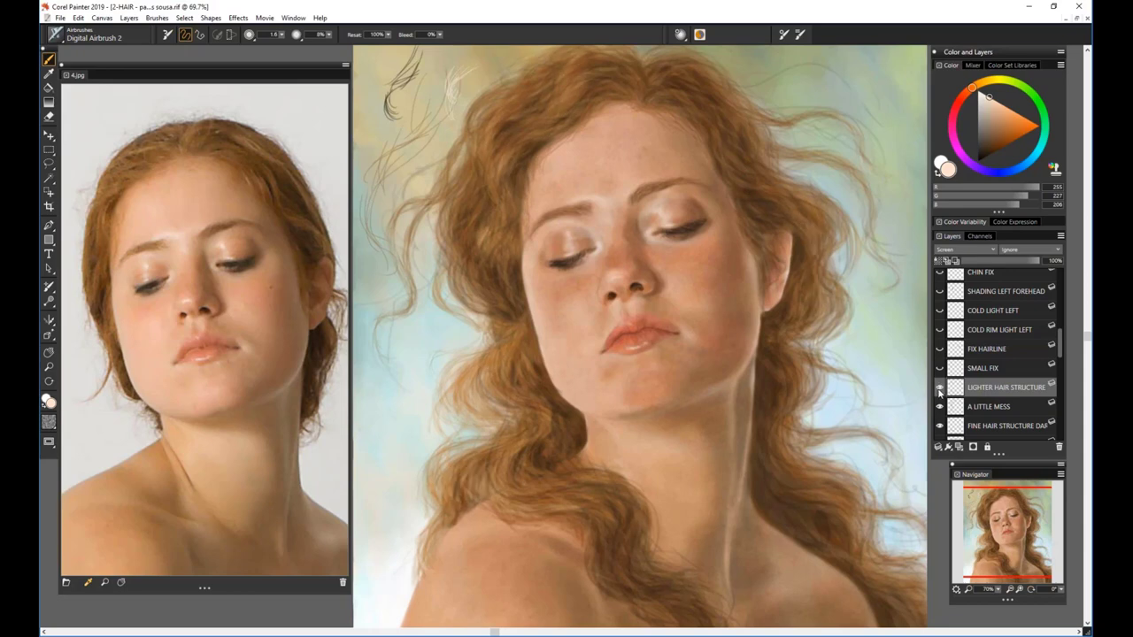
Show the SMALL FIX and FIX HAIRLINE layers
left_click(942, 370)
left_click(940, 369)
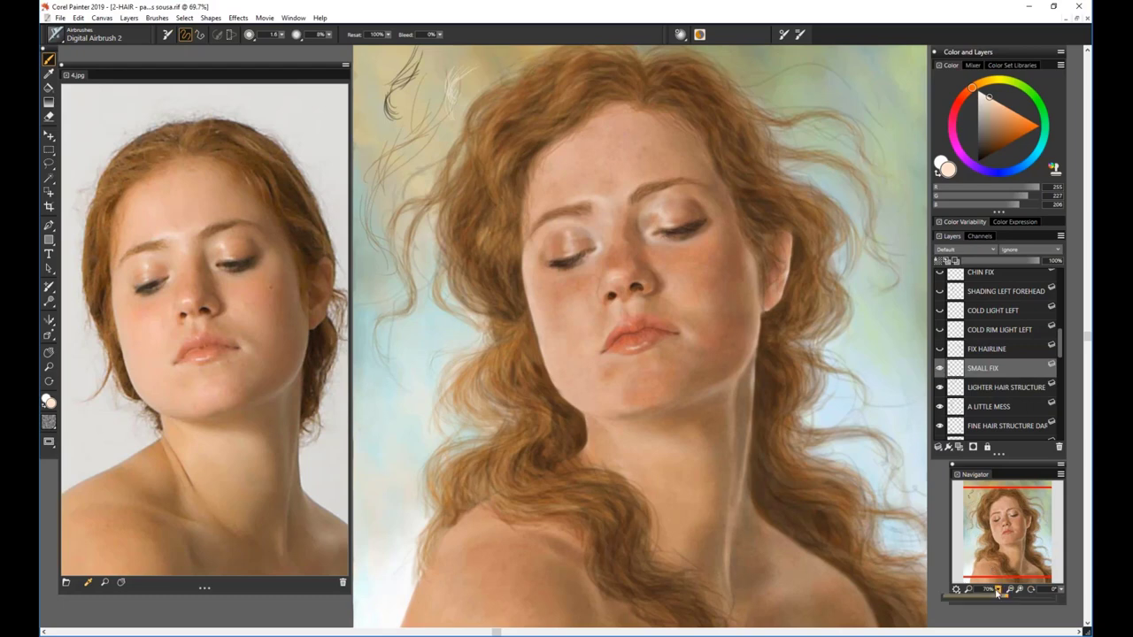
left_click_drag(996, 598, 991, 598)
left_click(944, 329)
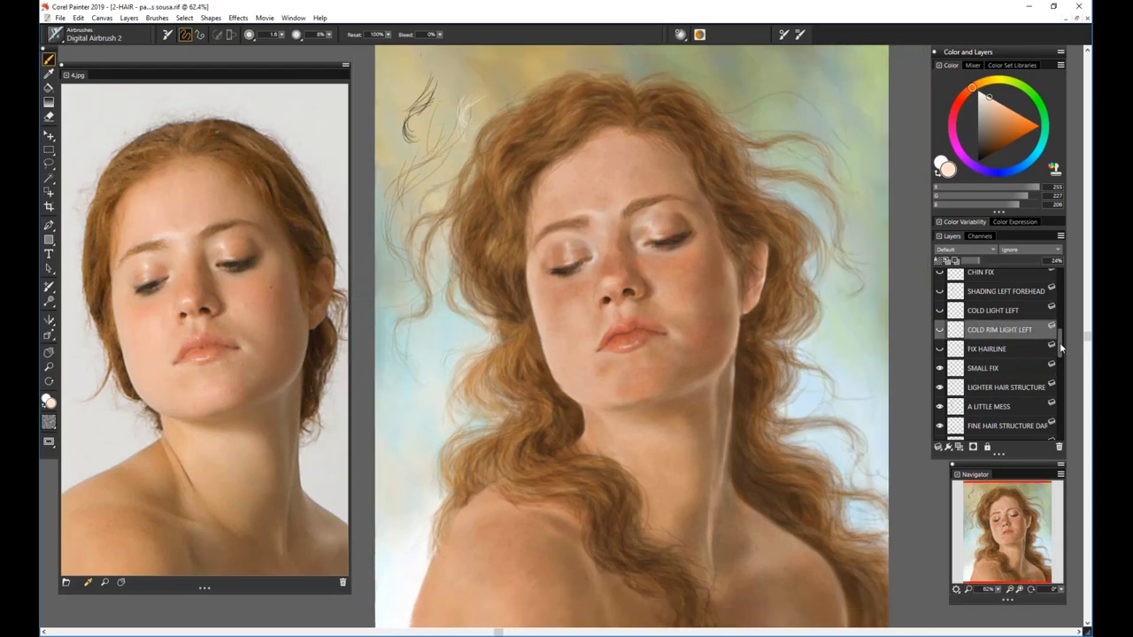
left_click_drag(1060, 342, 1060, 328)
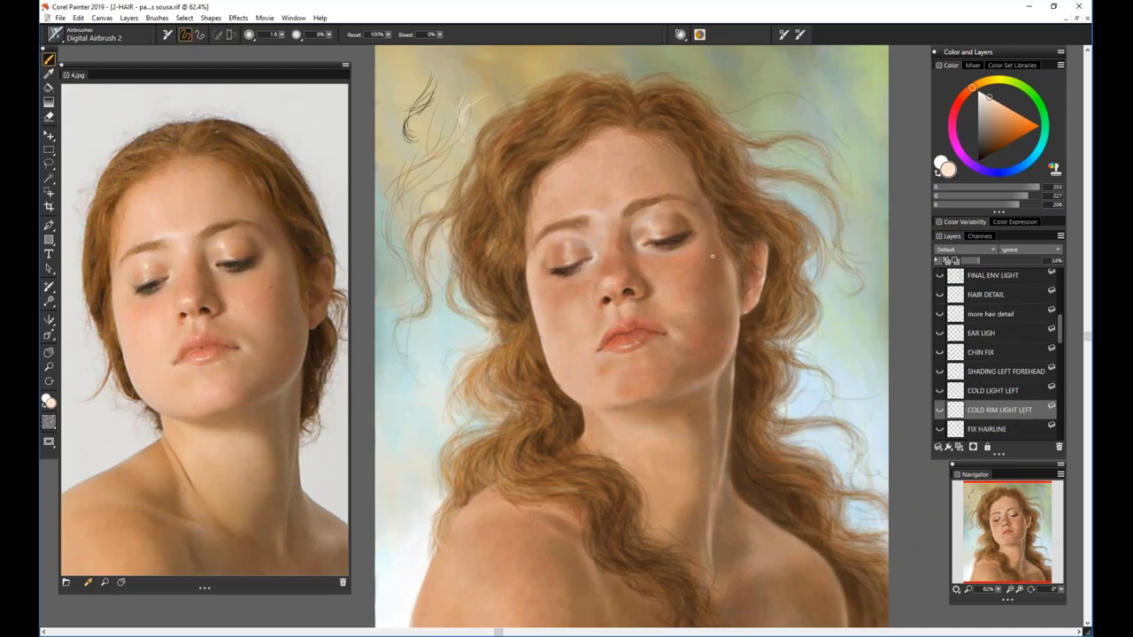
left_click_drag(1000, 590, 1001, 592)
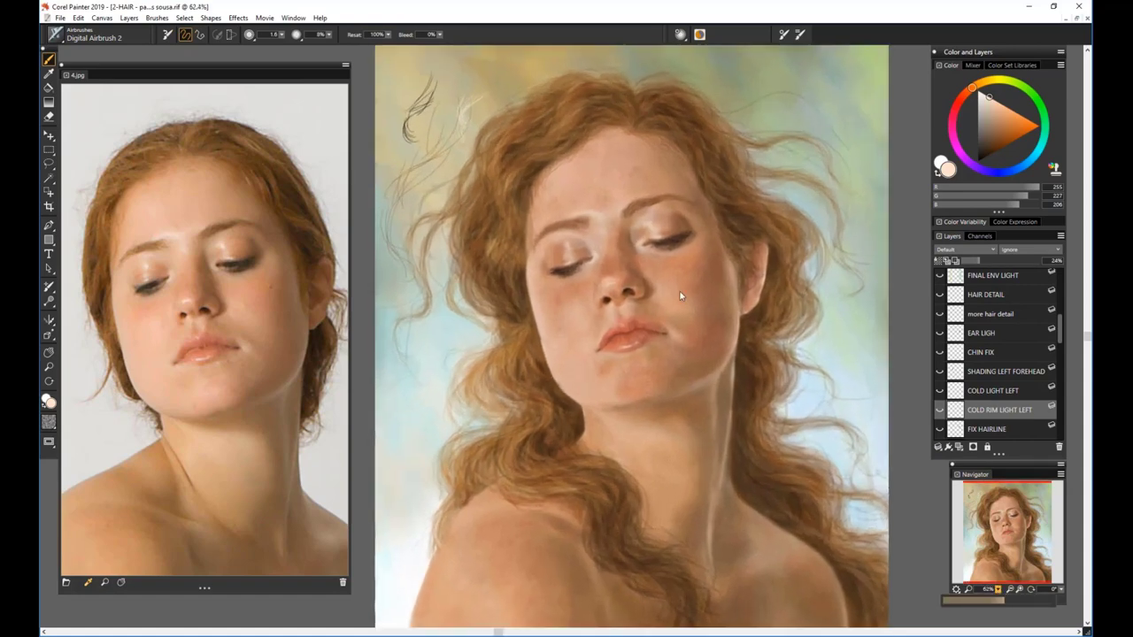
left_click_drag(474, 95, 460, 129)
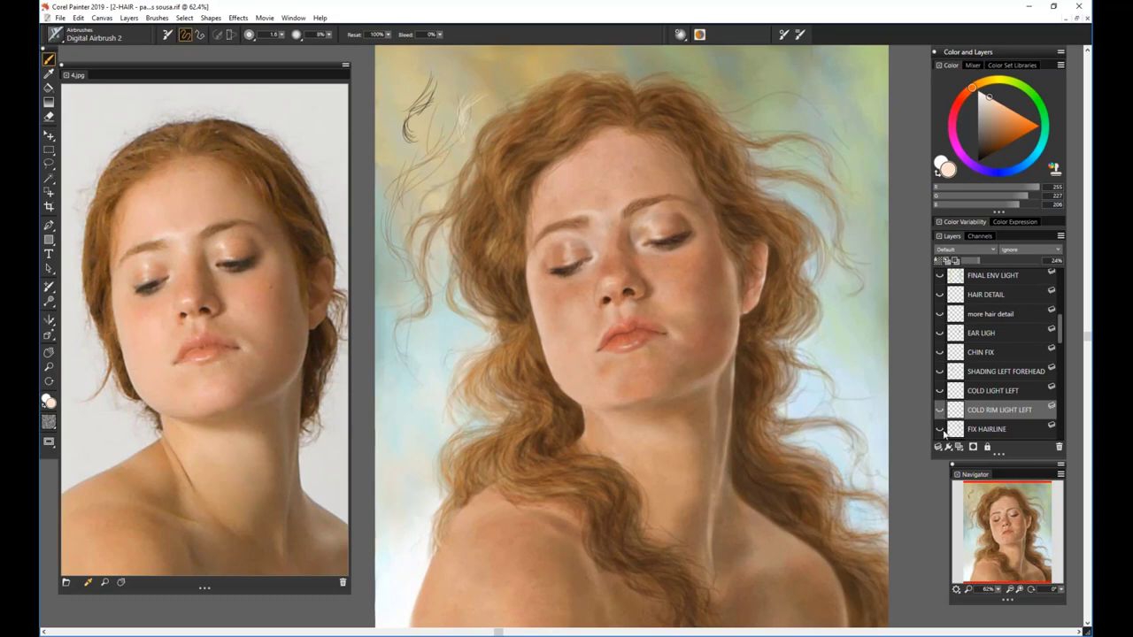
left_click(940, 429)
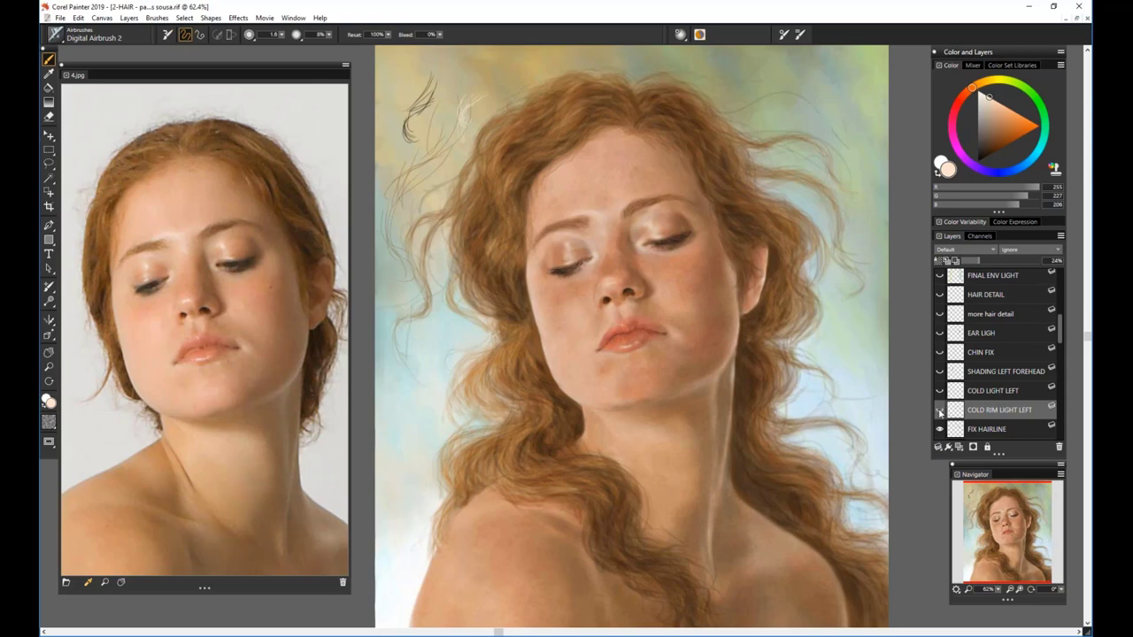
Show the COLD RIM LIGHT LEFT, COLD LIGHT LEFT, SHADING LEFT FOREHEAD and CHIN FIX layers
left_click(940, 412)
left_click(960, 394)
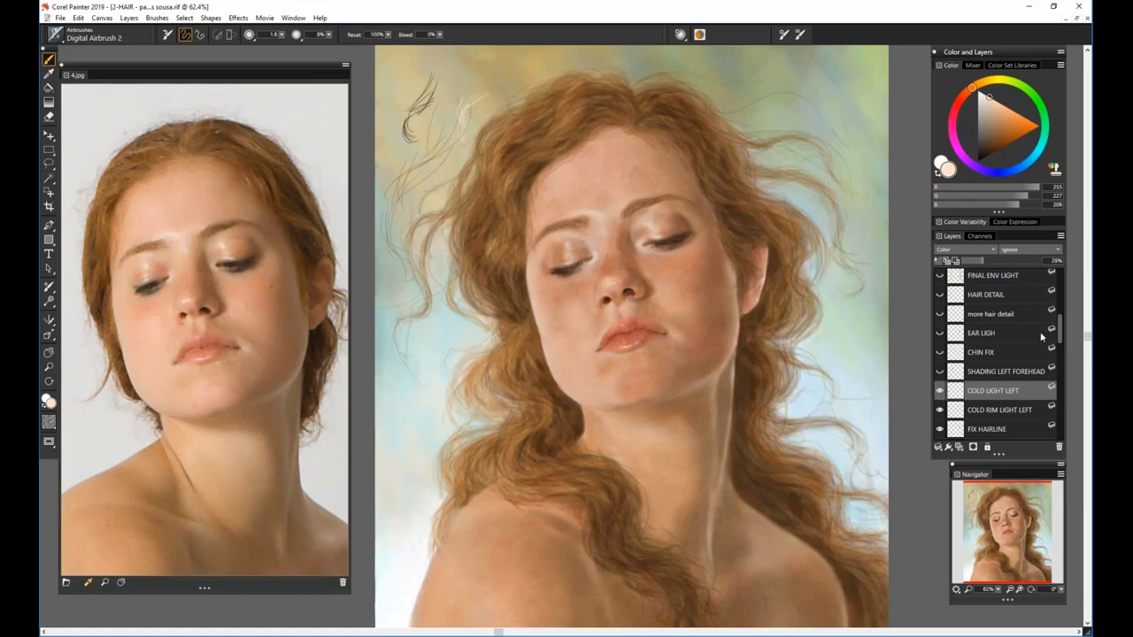
left_click(940, 392)
left_click(954, 374)
left_click(940, 374)
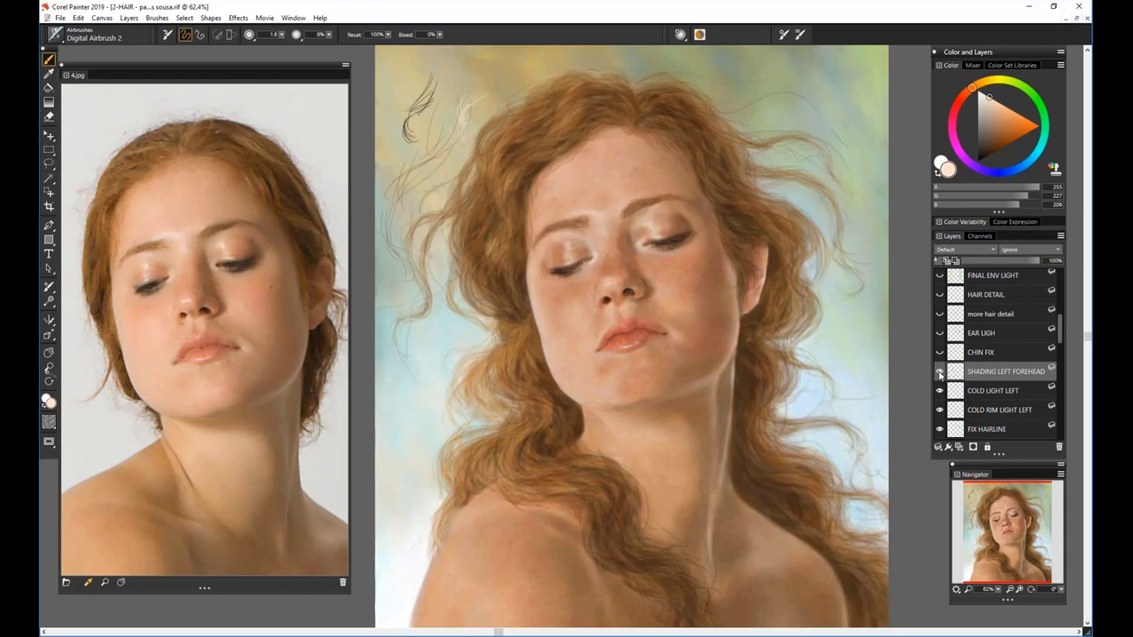
left_click(958, 354)
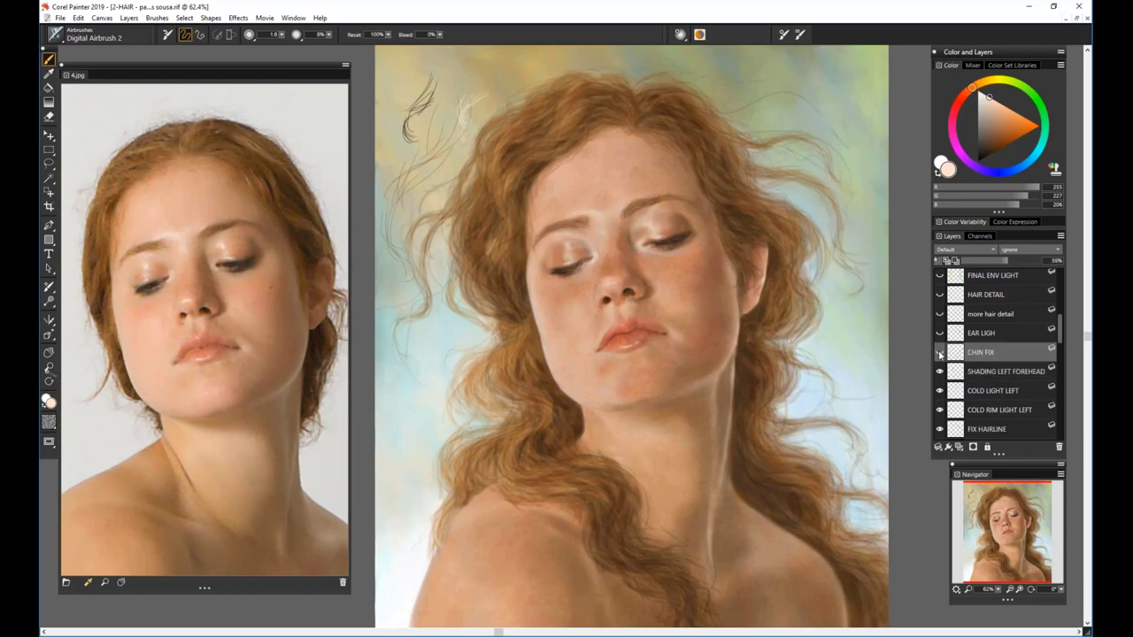
left_click(939, 353)
Show the EAR LIGH, more hair detail, HAIR DETAIL and FINAL ENV LIGHT layers
scroll(1053, 332, "up", 4)
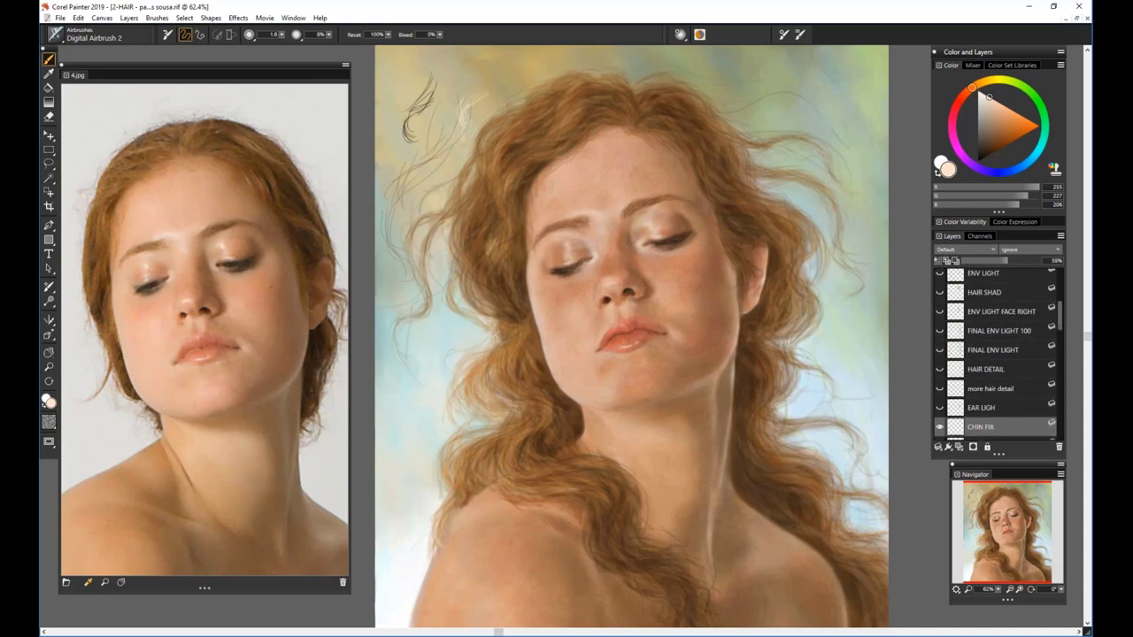
left_click(940, 389)
left_click(940, 408)
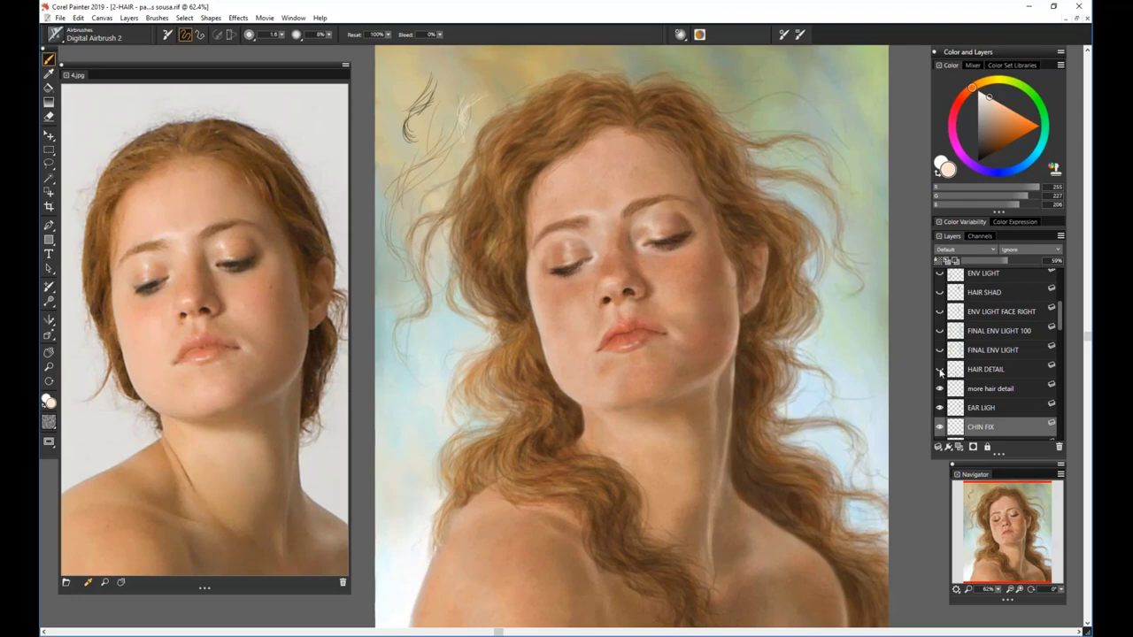
left_click(940, 369)
left_click(940, 349)
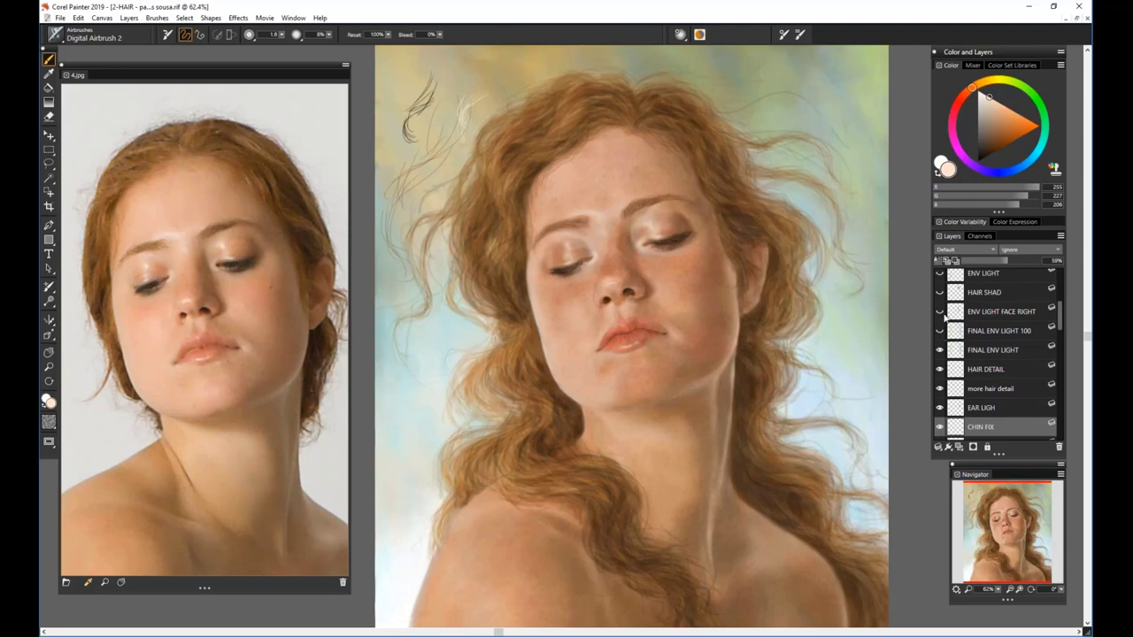
Compare the full-strength FINAL ENV LIGHT 100 layer with the subtle FINAL ENV LIGHT layer, leaving the full-strength one hidden
left_click(940, 331)
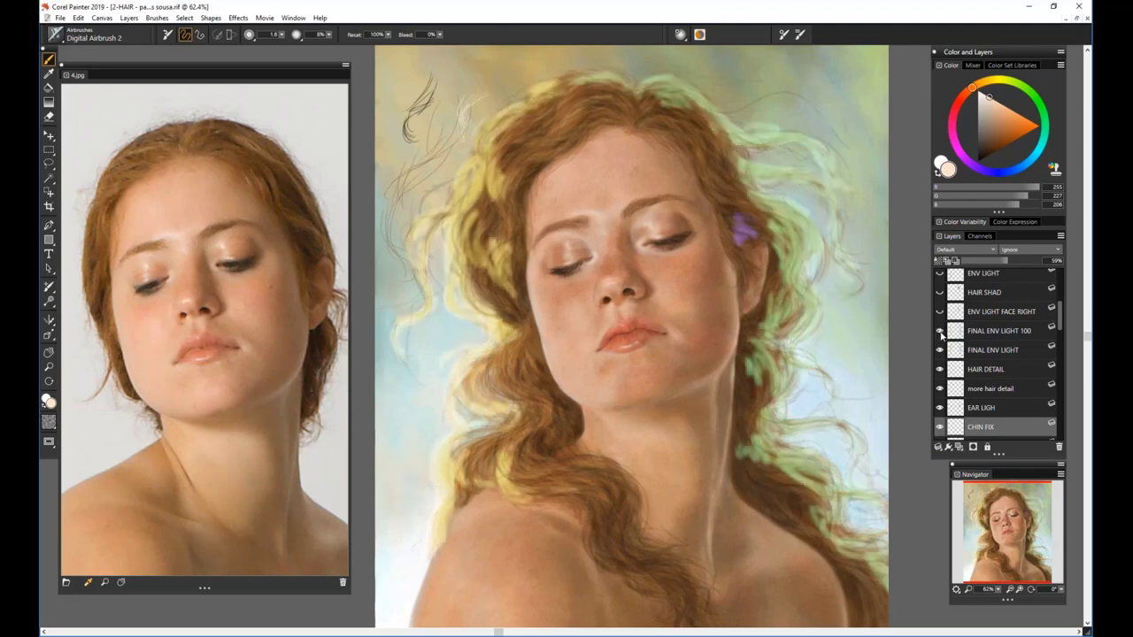
left_click(995, 332)
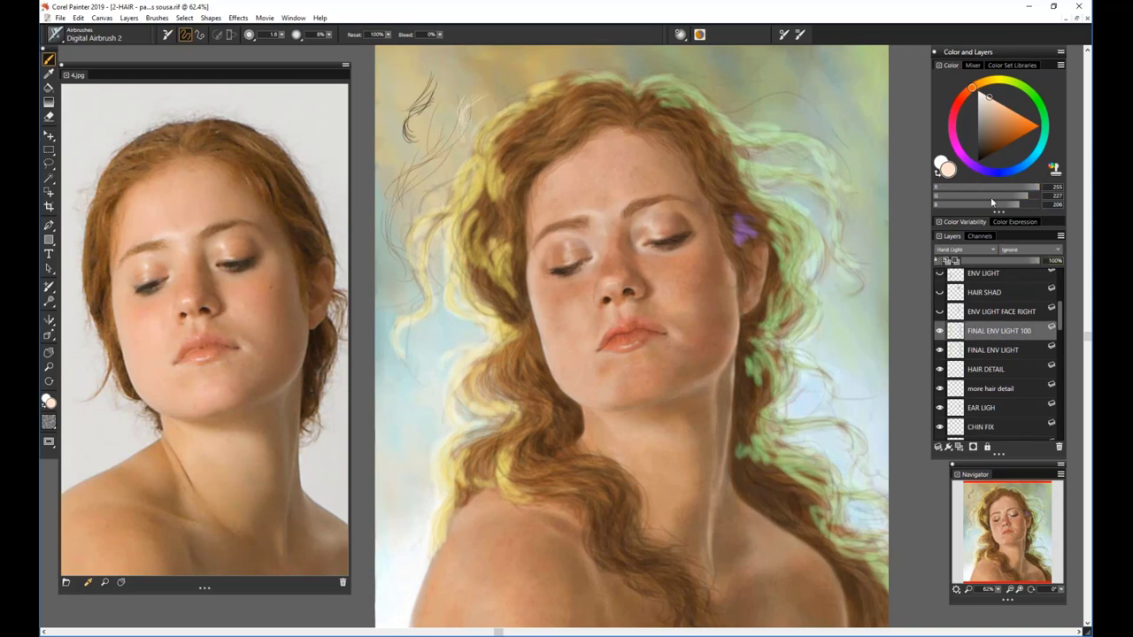
left_click(940, 332)
left_click(940, 352)
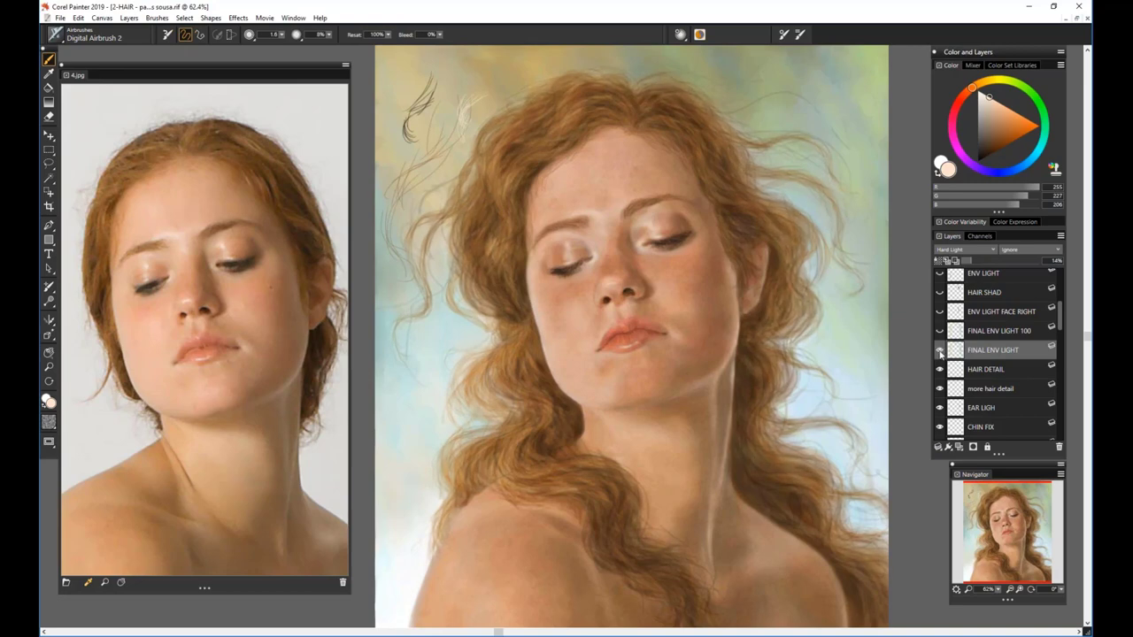
left_click(944, 335)
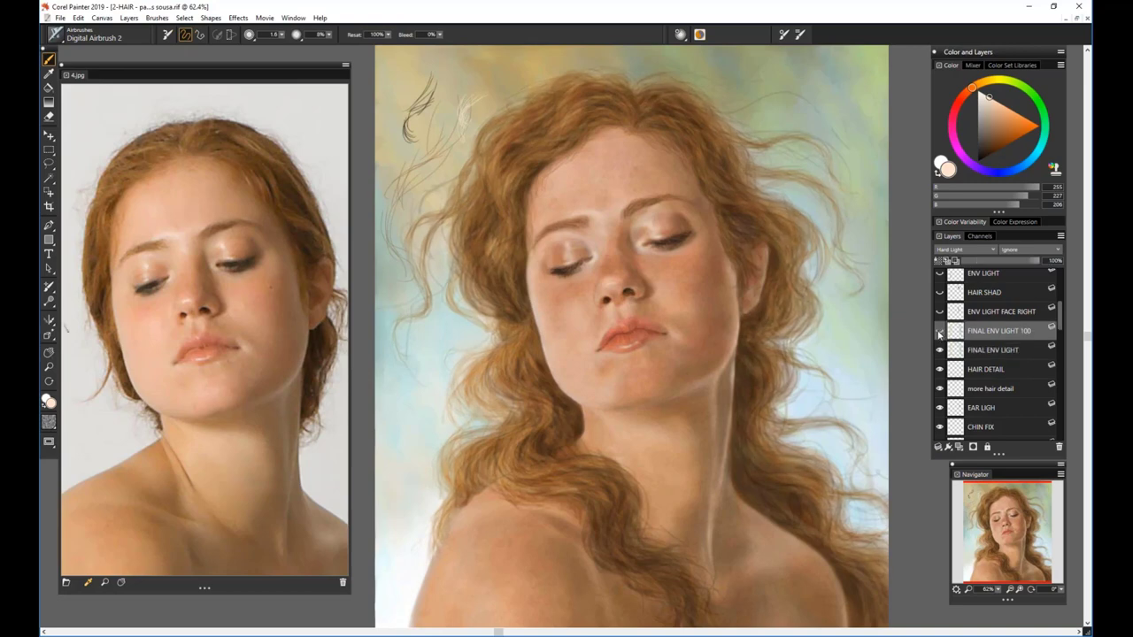
left_click(940, 333)
left_click(940, 333)
Create a new layer above FINAL ENV LIGHT 100 and airbrush green light along the right hair edge at brush size 48.1
left_click(958, 449)
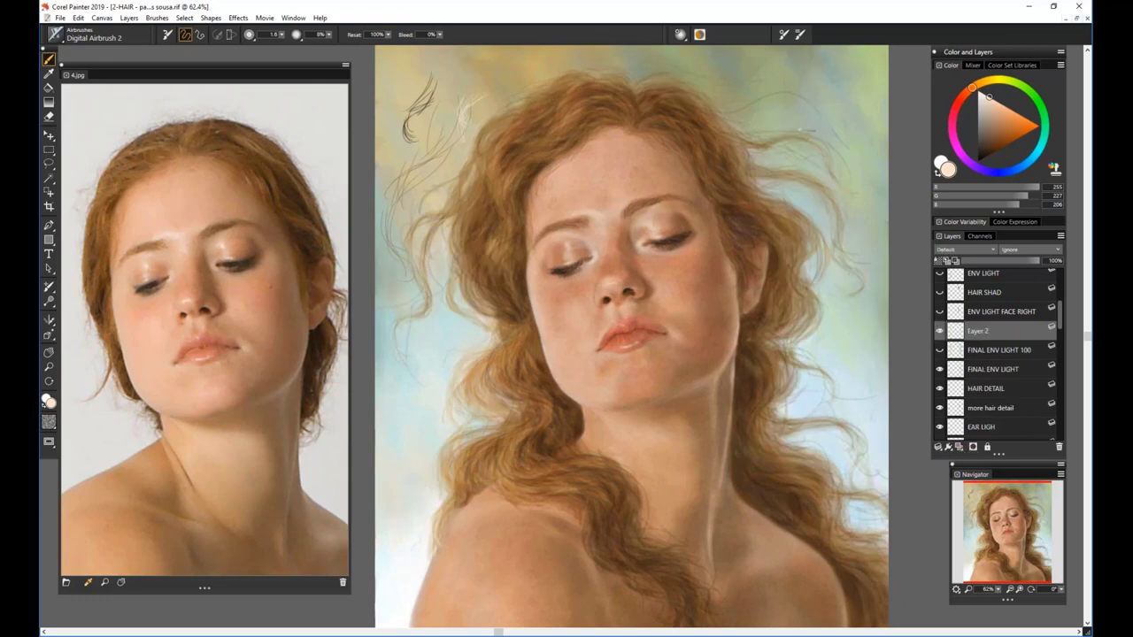
left_click(1046, 136)
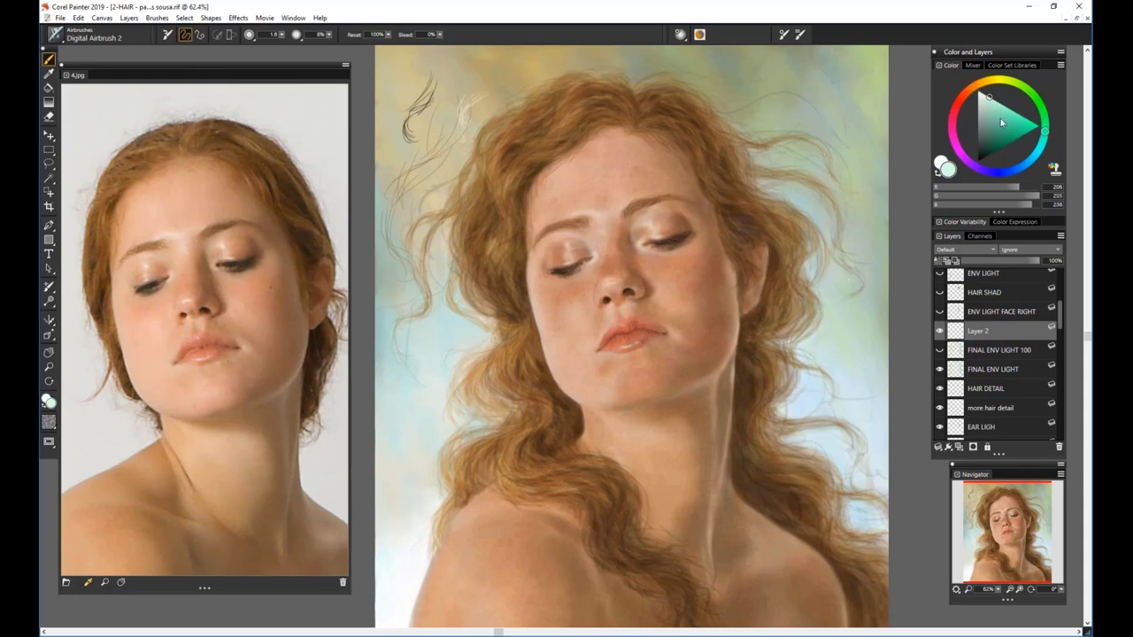
left_click_drag(1001, 123, 1008, 113)
left_click(1041, 108)
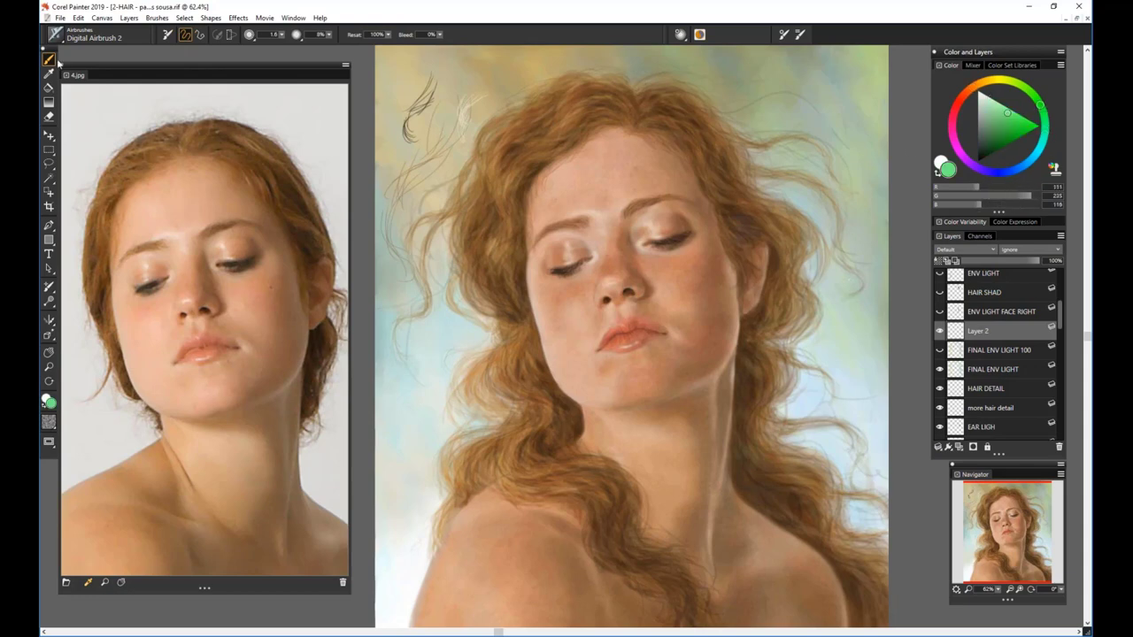
left_click_drag(284, 36, 312, 35)
left_click(282, 36)
mouse_move(653, 89)
left_mouse_down()
mouse_move(757, 140)
mouse_move(770, 186)
mouse_move(745, 164)
mouse_move(796, 221)
left_mouse_up()
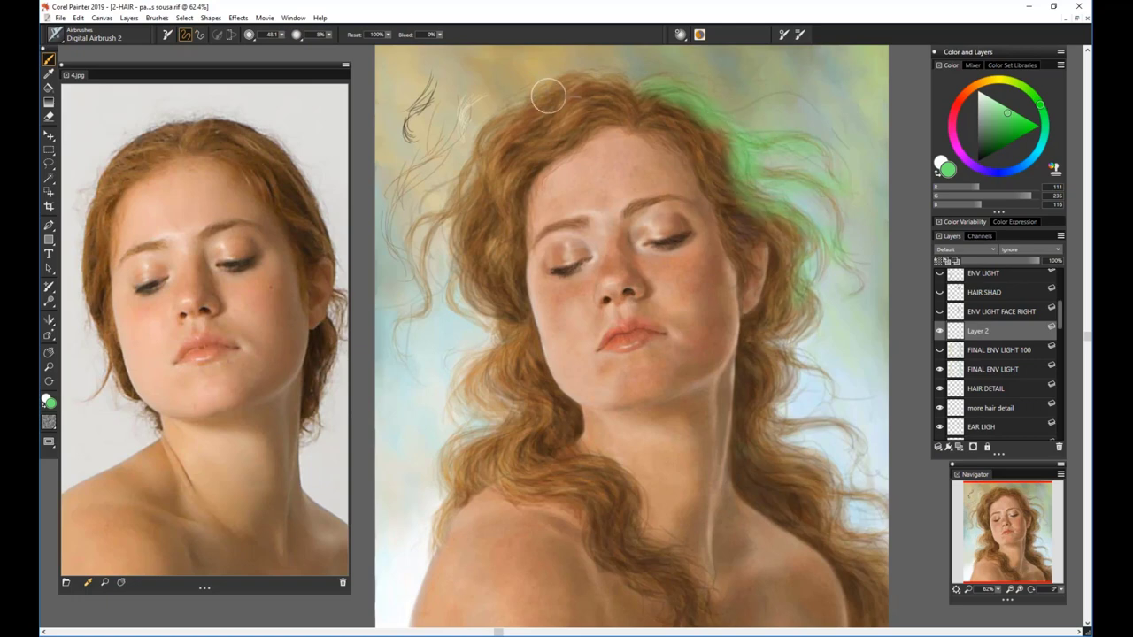
Airbrush green and light orange environment light along the left edge of the hair on the new layer
left_click_drag(547, 91, 474, 163)
left_click(978, 86)
mouse_move(521, 126)
left_mouse_down()
mouse_move(496, 151)
mouse_move(553, 89)
mouse_move(495, 140)
mouse_move(453, 223)
left_mouse_up()
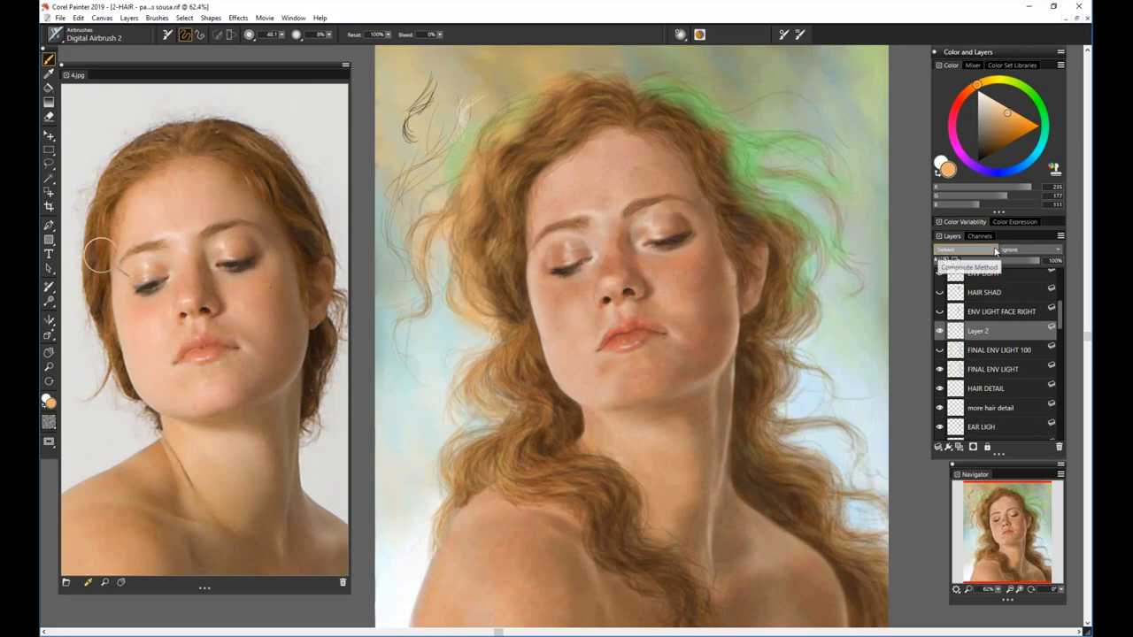
Try Overlay blending on the new light layer, lower its opacity to 31%, and switch its blending to Hard Light
left_click(967, 250)
left_click(961, 374)
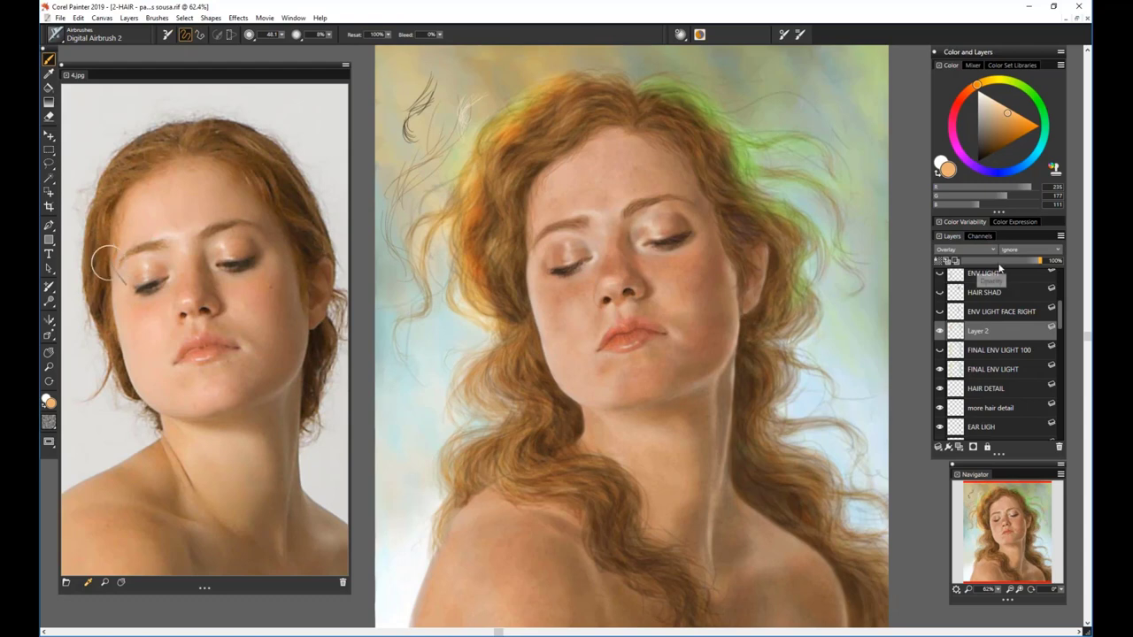
left_click(987, 262)
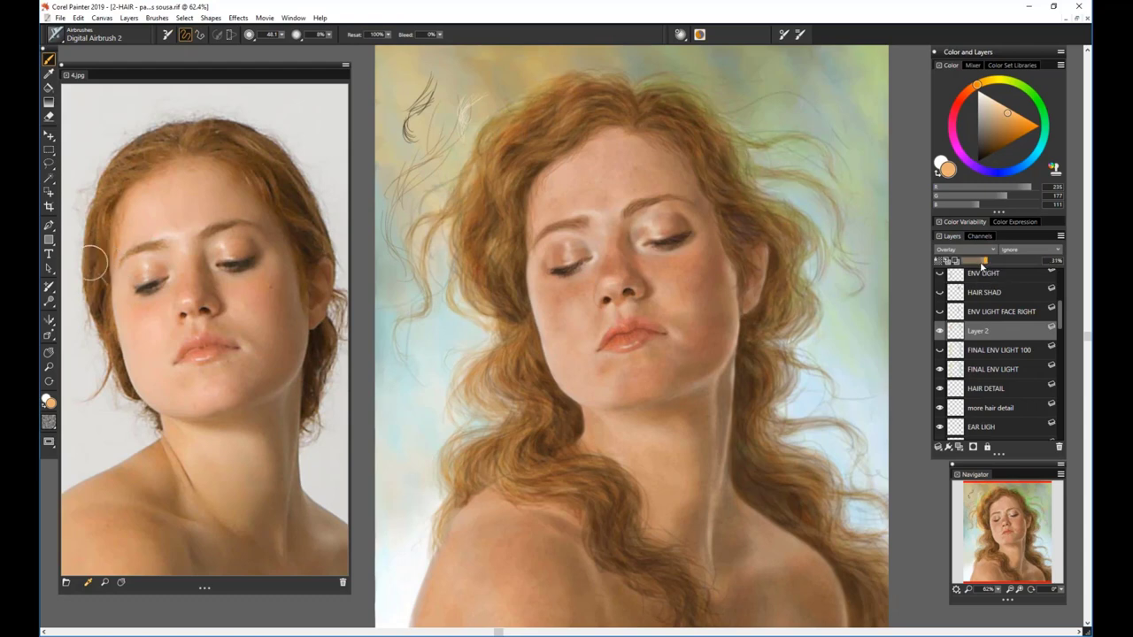
left_click(994, 253)
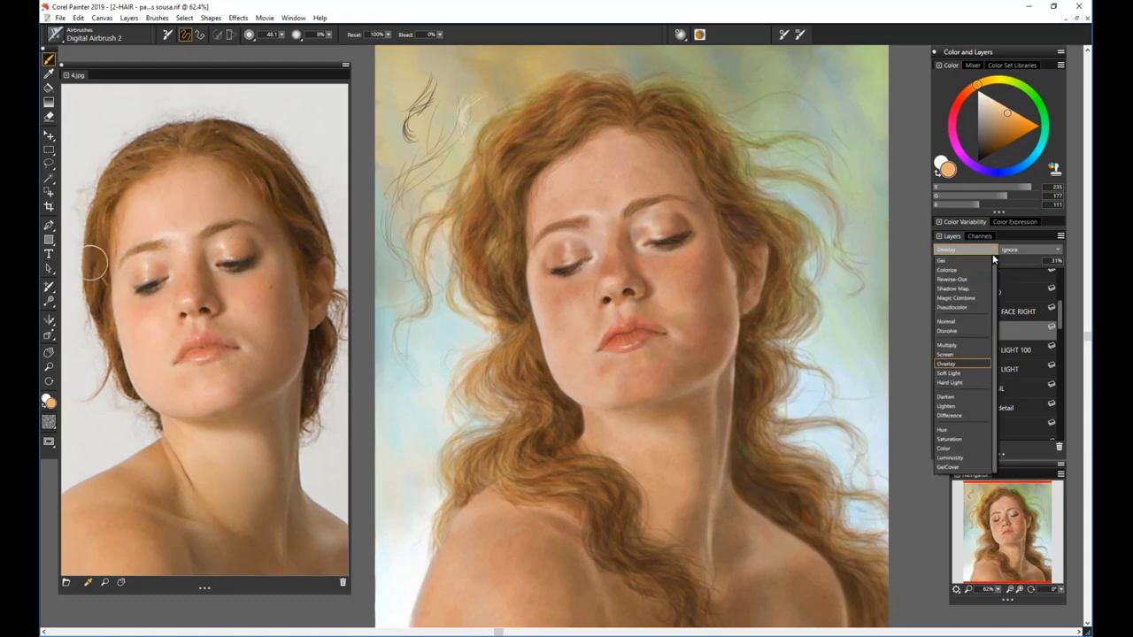
left_click(949, 382)
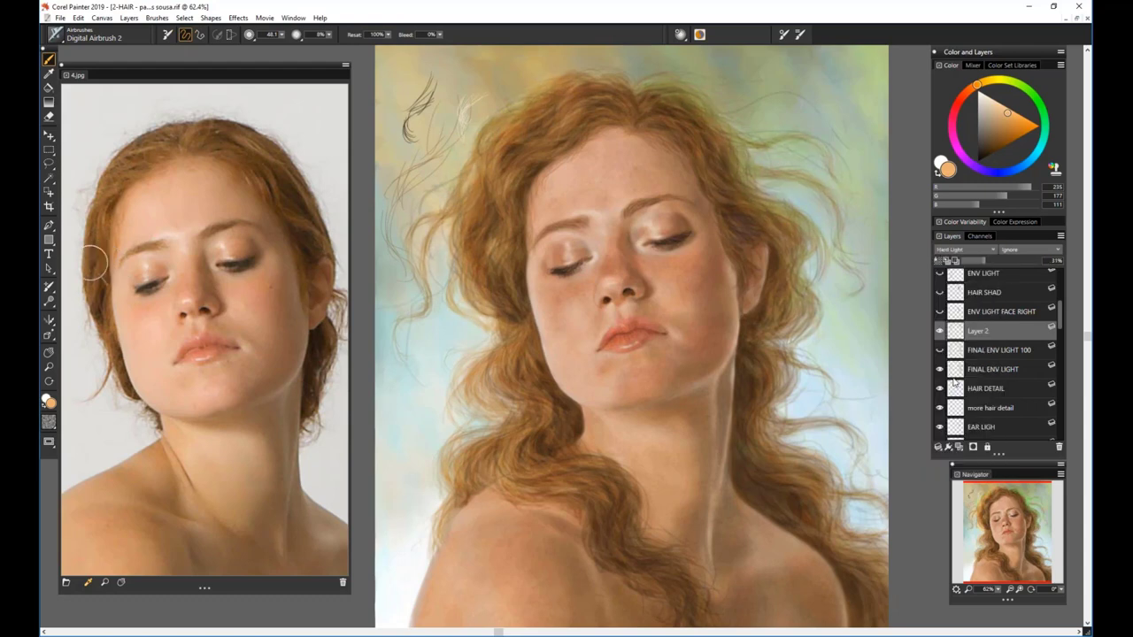
Lower the opacity of the trial light layer, Layer 2, delete it, and preview FINAL ENV LIGHT 100 at full strength
left_click(970, 261)
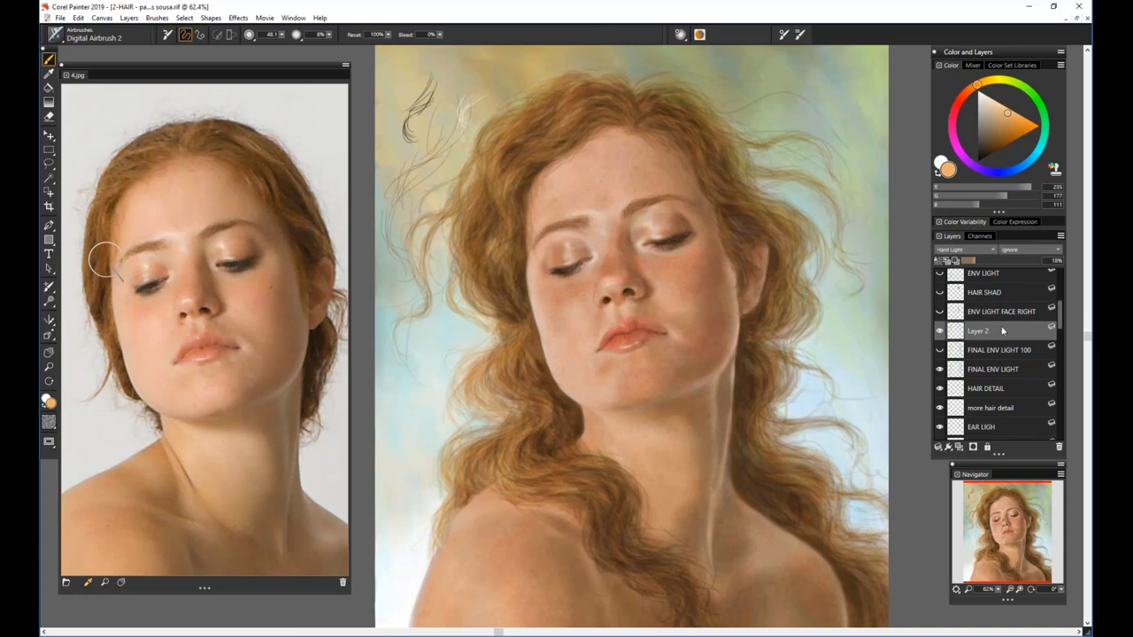
left_click(1059, 448)
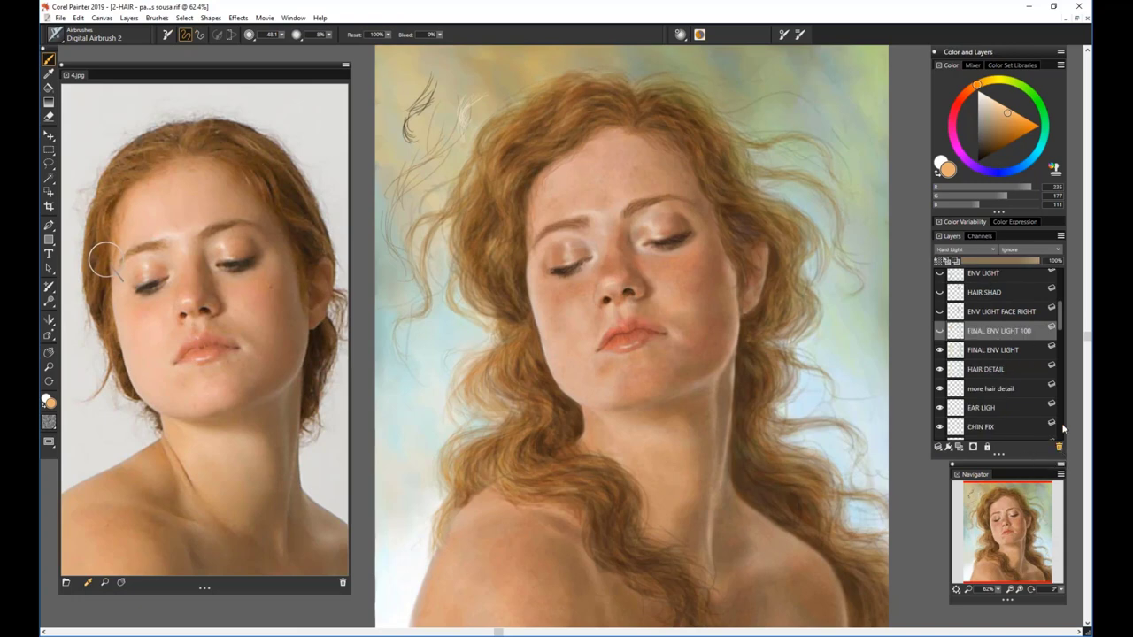
left_click(940, 333)
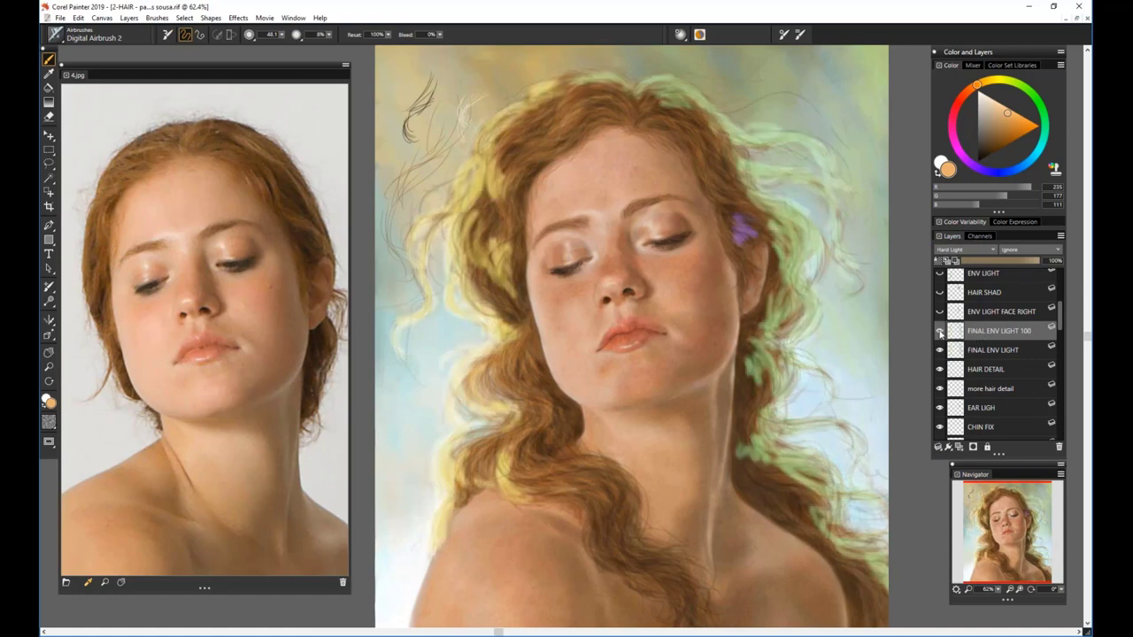
Hide FINAL ENV LIGHT 100 and show the ENV LIGHT FACE RIGHT and HAIR SHAD layers
left_click(977, 314)
left_click(940, 311)
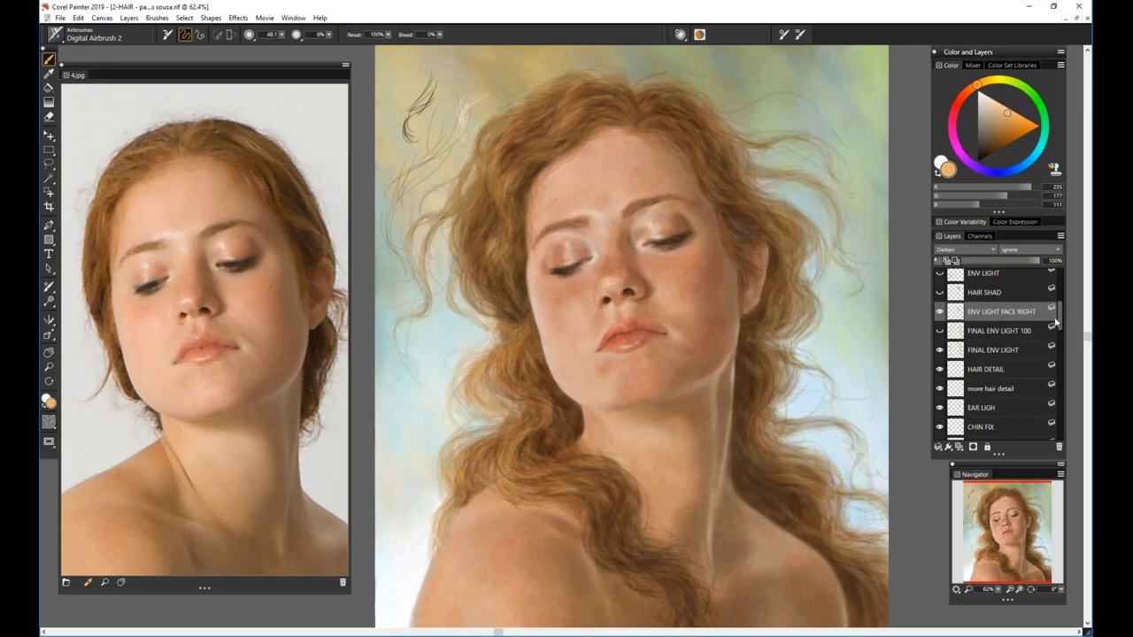
left_click_drag(1060, 320, 1060, 299)
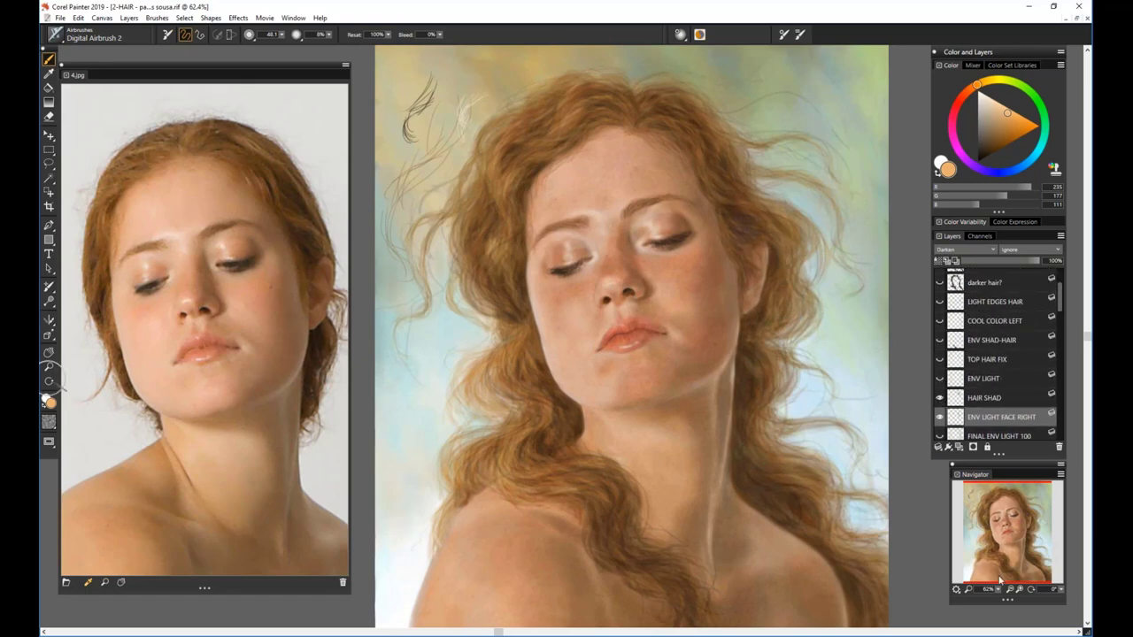
left_click_drag(998, 590, 998, 591)
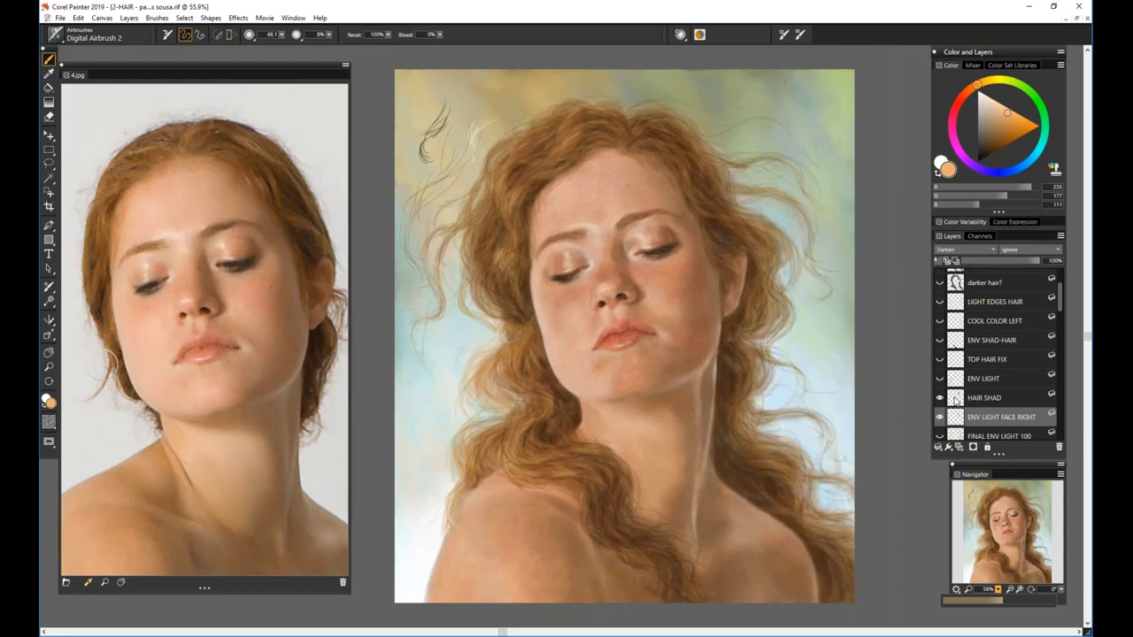
Show the ENV LIGHT, TOP HAIR FIX, ENV SHAD-HAIR, COOL COLOR LEFT and LIGHT EDGES HAIR layers
left_click(940, 378)
left_click(940, 359)
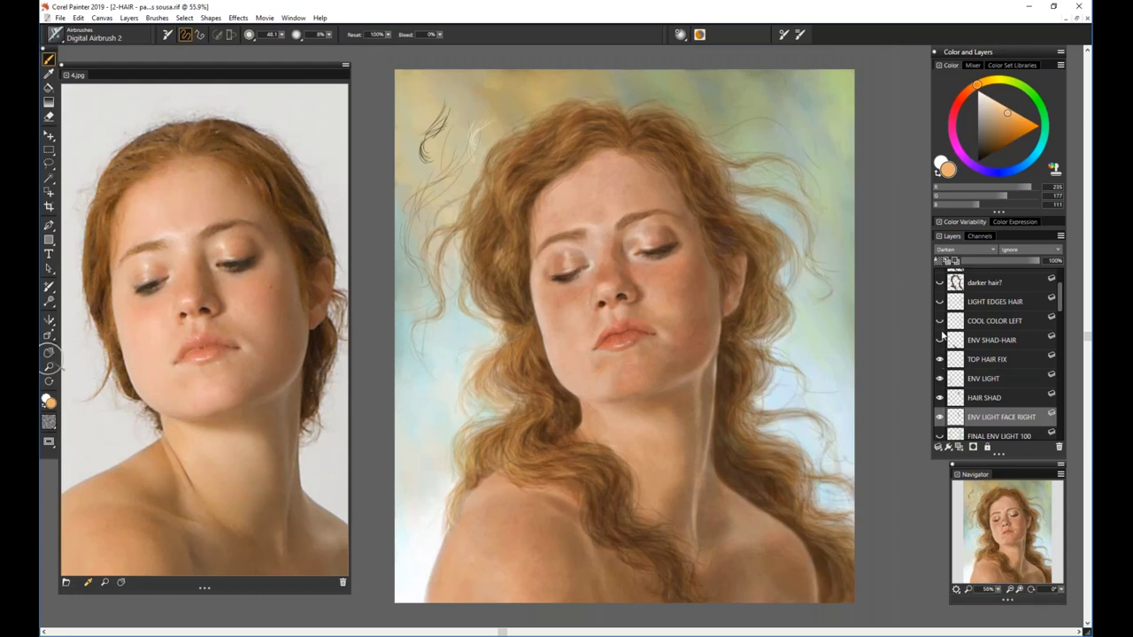
left_click(940, 340)
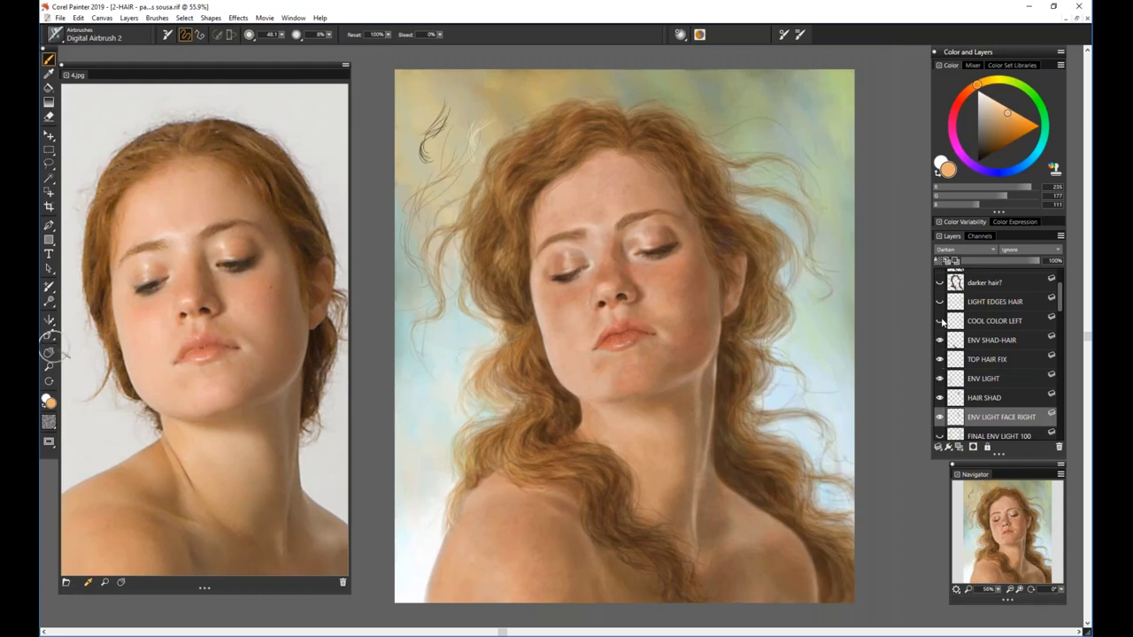
left_click(940, 322)
left_click(940, 302)
Show the "darker hair?" Overlay layer to deepen the hair color
scroll(1060, 299, "up", 3)
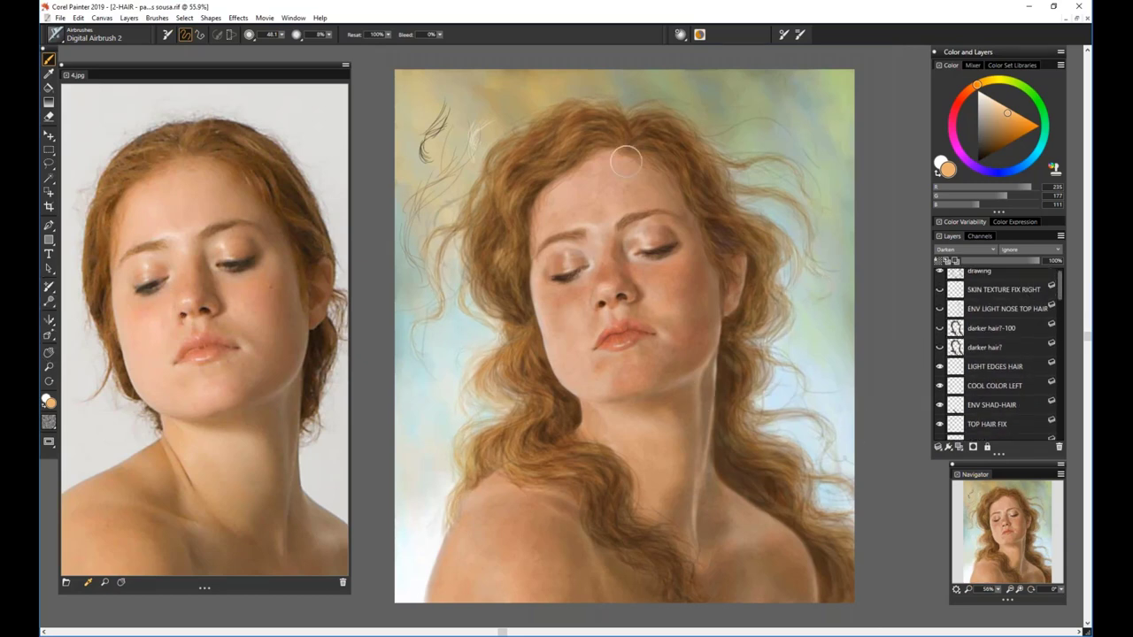
left_click(958, 348)
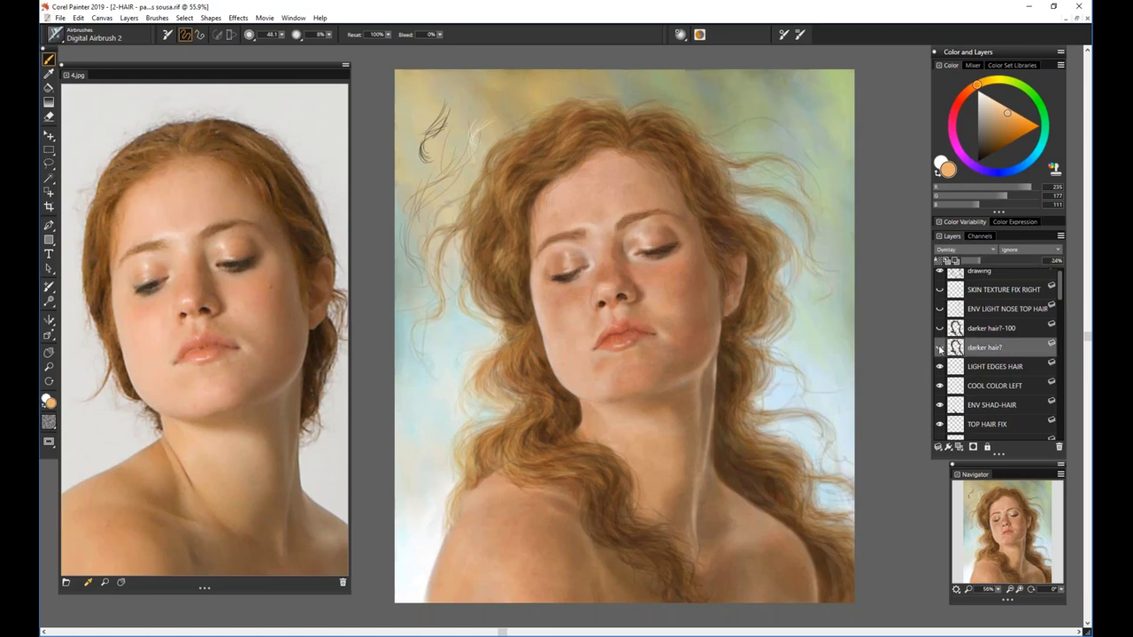
left_click(940, 349)
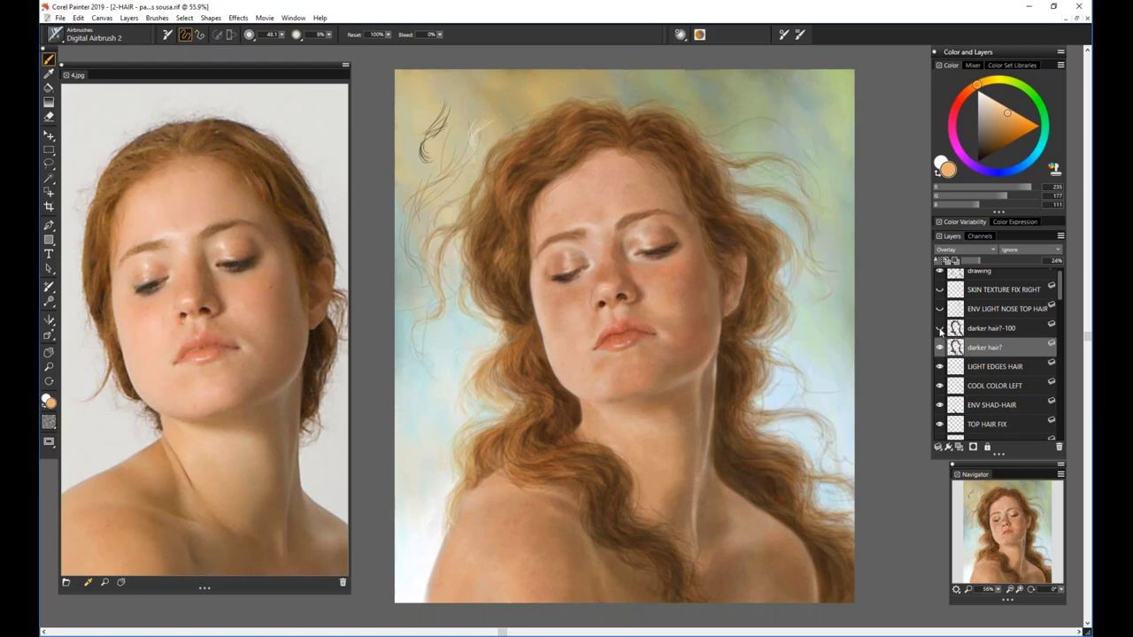
Preview the full-strength "darker hair?-100" layer and compare the portrait with and without the "darker hair?" layer
left_click(977, 329)
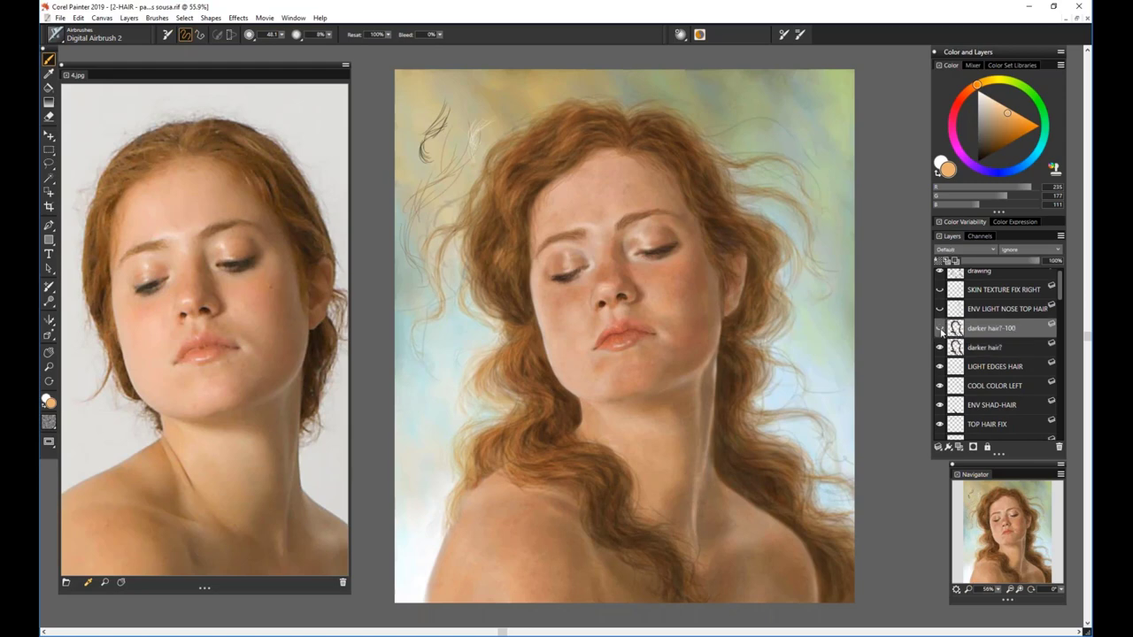
left_click(940, 329)
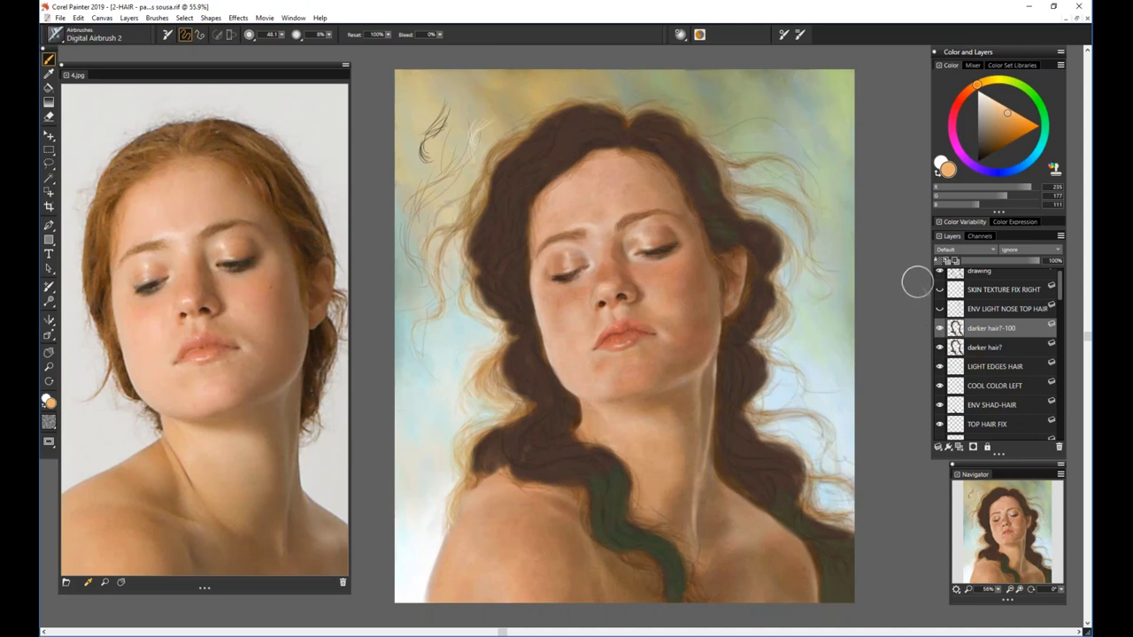
left_click(940, 328)
left_click(971, 346)
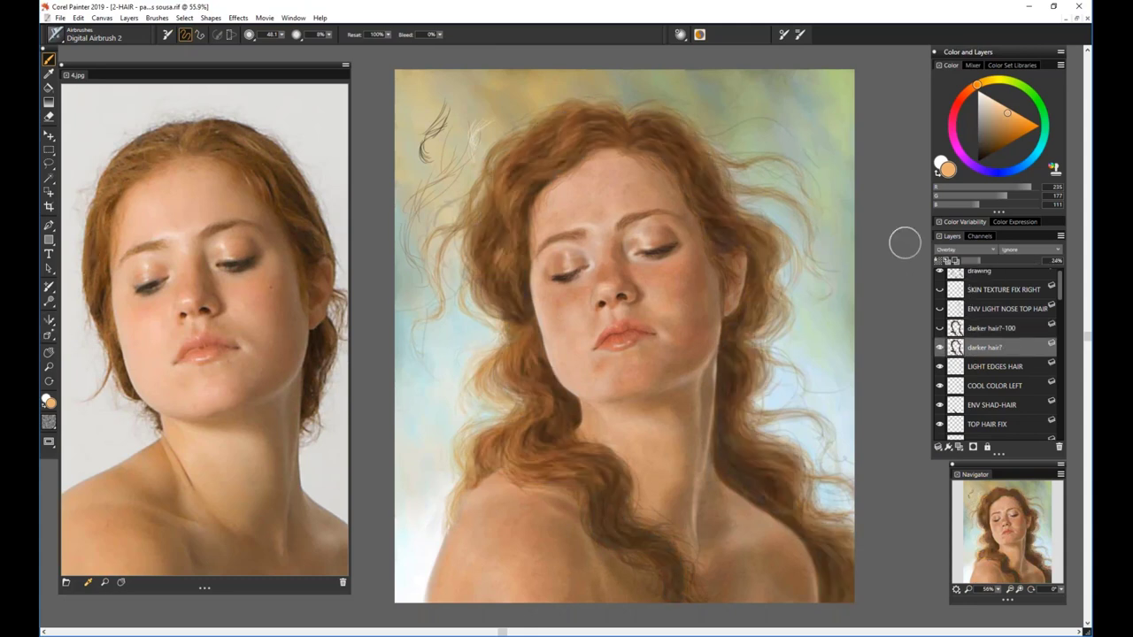
left_click(940, 348)
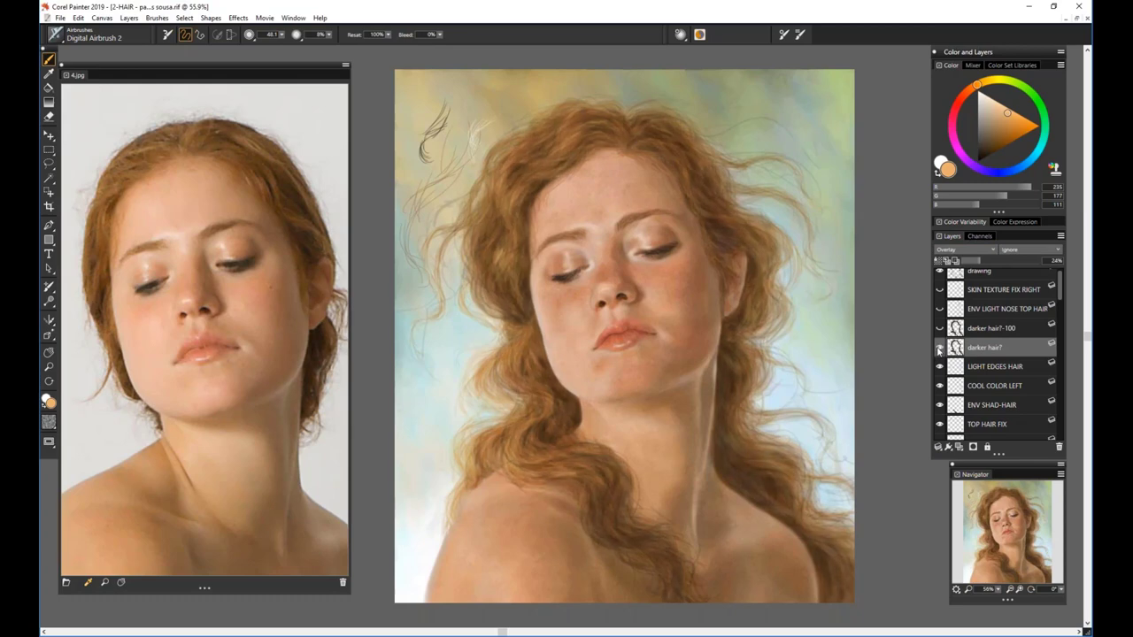
left_click(940, 348)
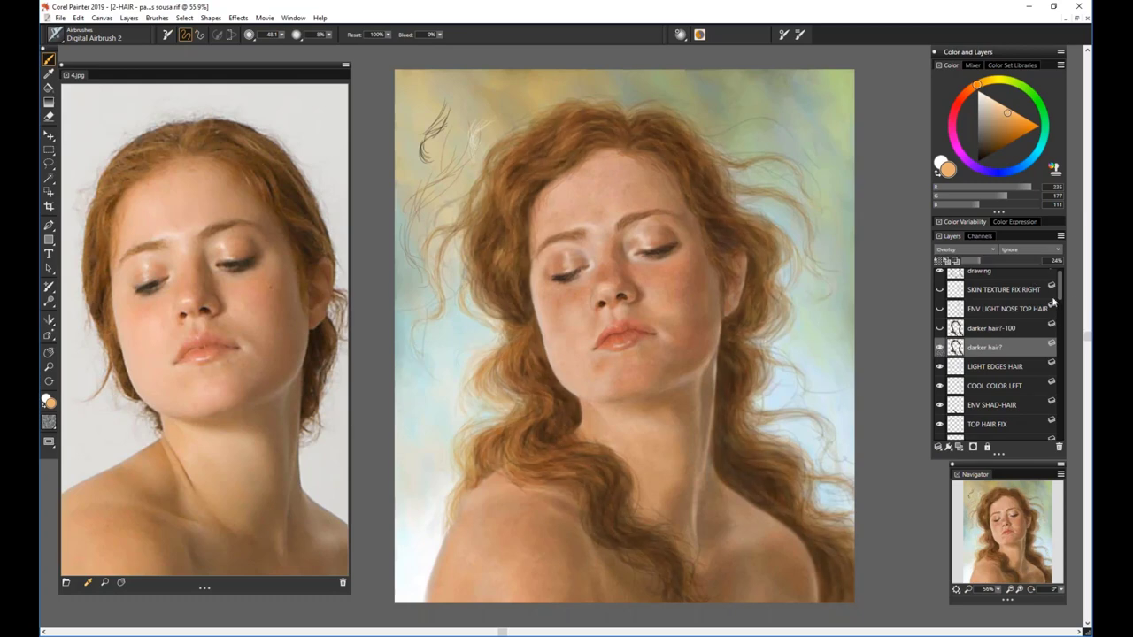
Hide the drawing layer at the top of the layer stack
scroll(1059, 292, "up", 1)
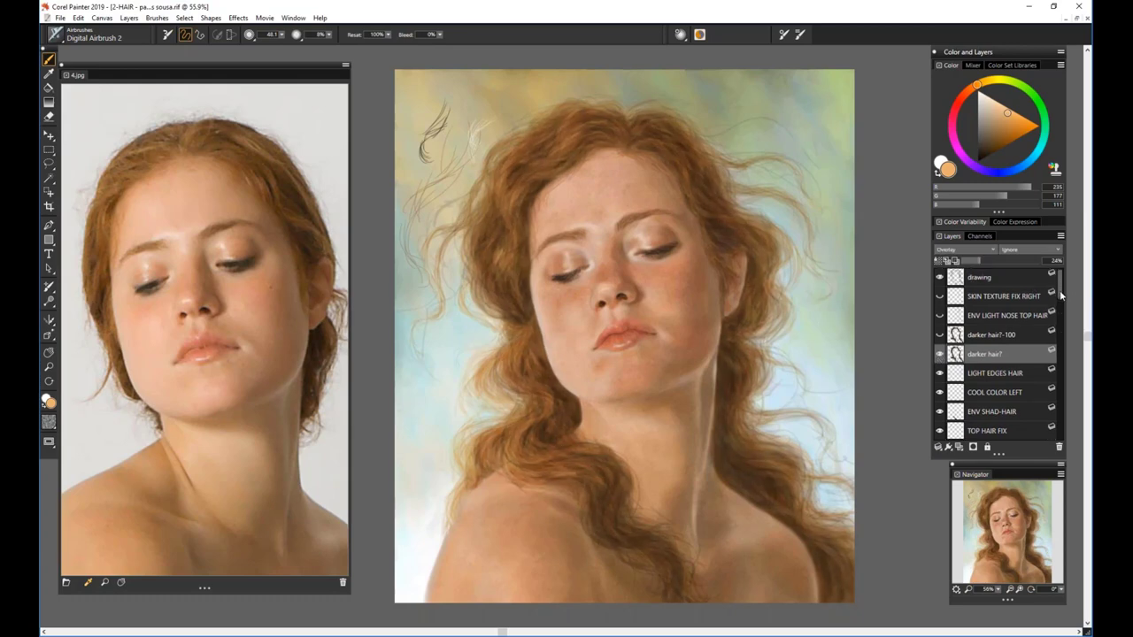
left_click(974, 280)
left_click(940, 278)
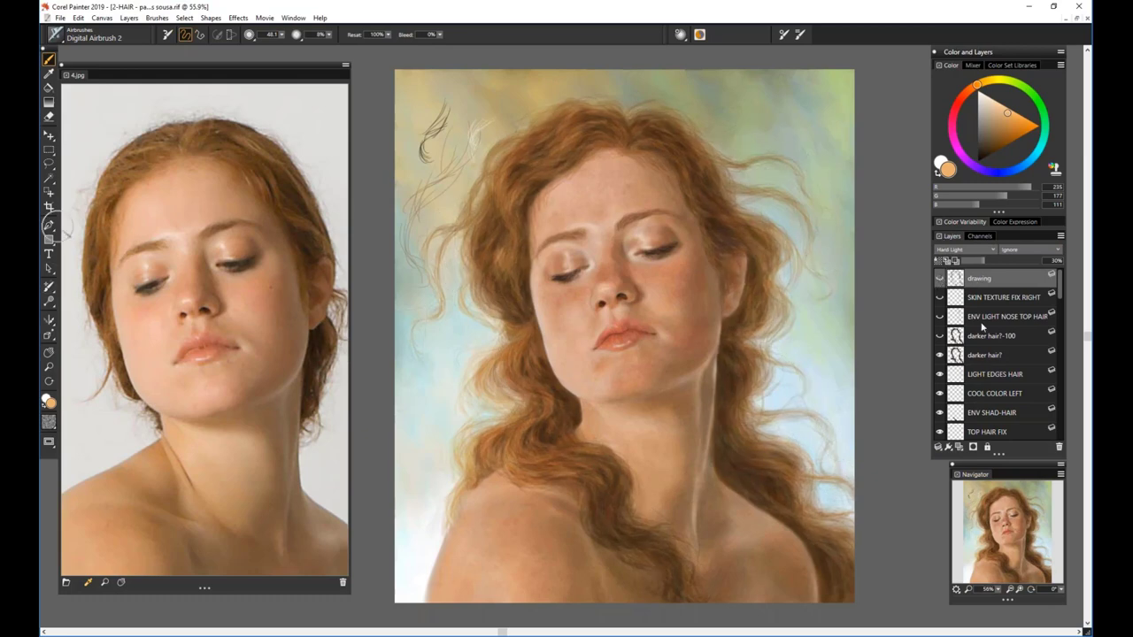
Examine the painted face and hair up close and check the canvas pixel dimensions in the Resize dialog without changing them
left_click_drag(998, 590, 1004, 591)
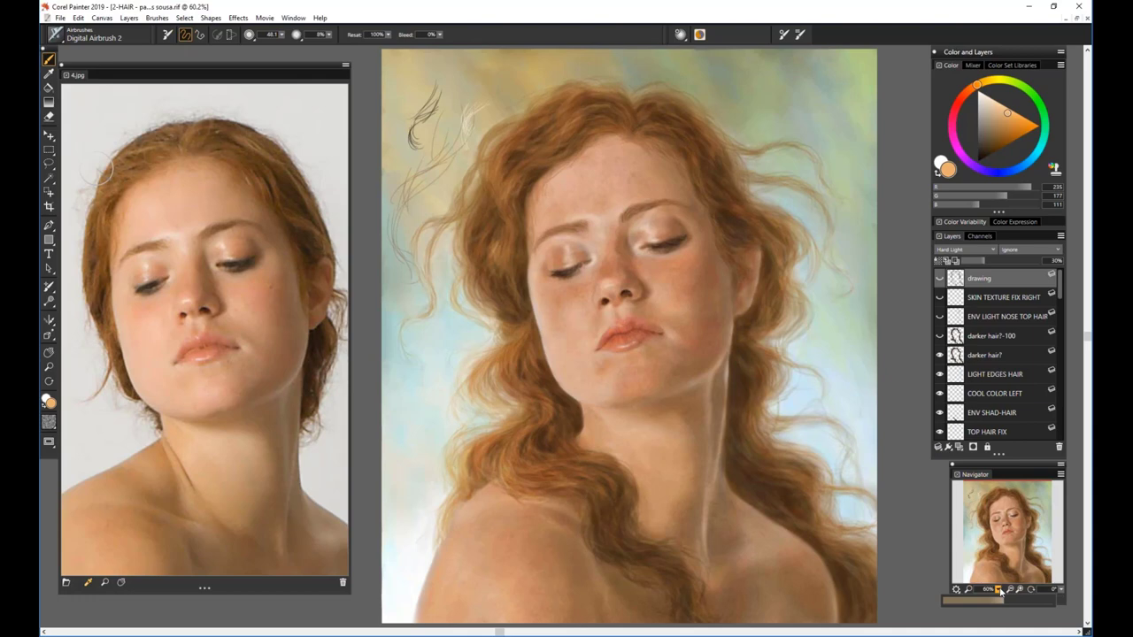
left_click_drag(998, 590, 1010, 589)
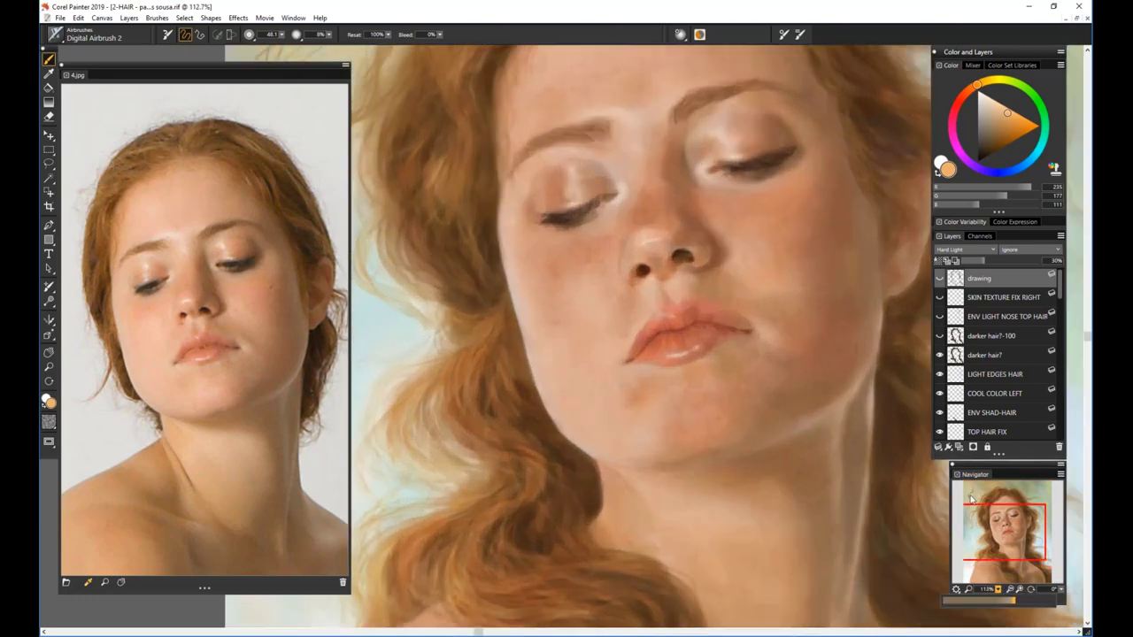
left_click(102, 18)
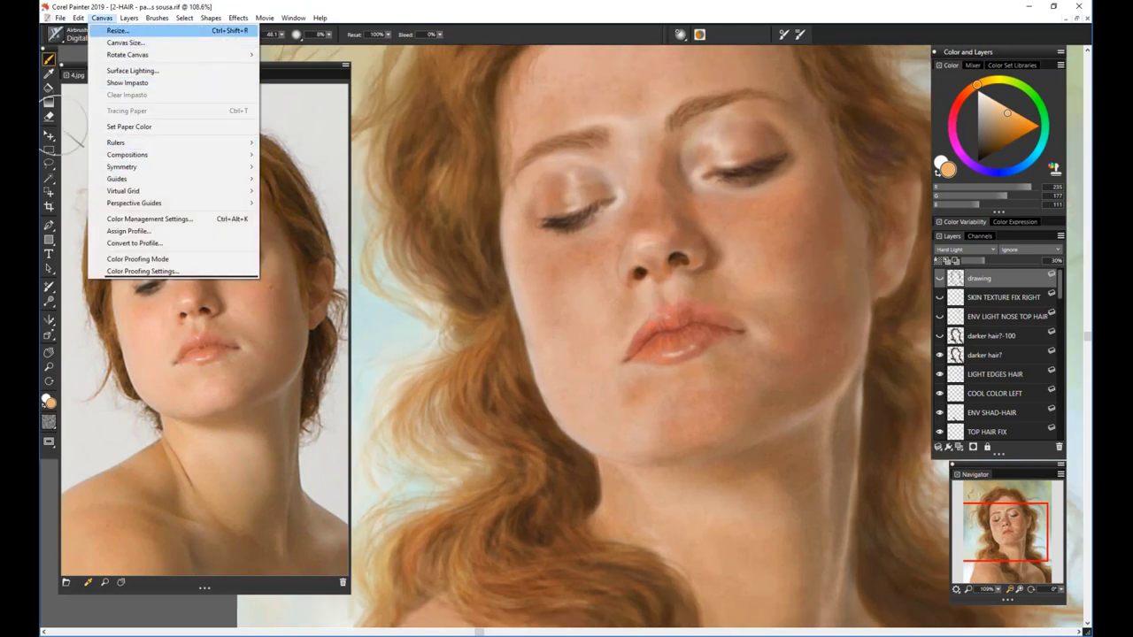
left_click(142, 31)
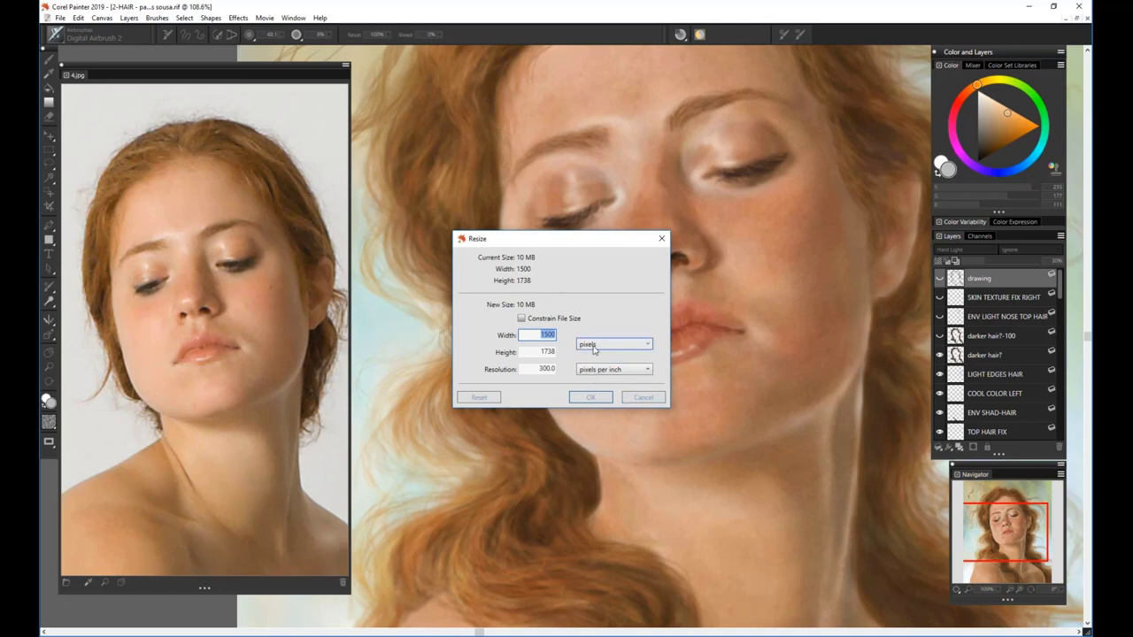
left_click(637, 400)
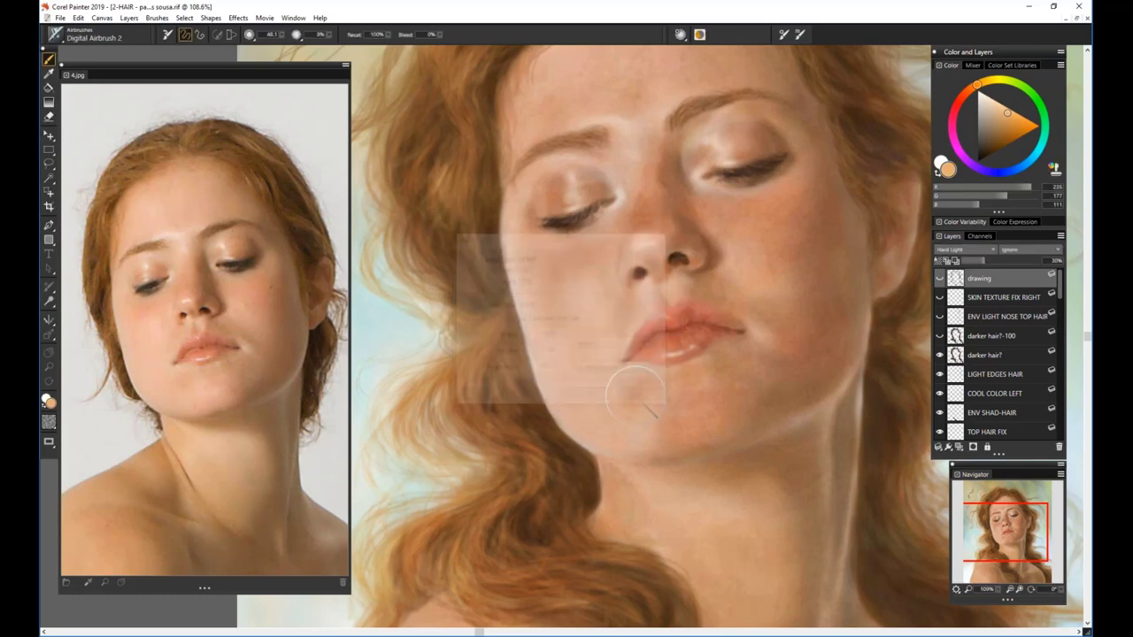
left_click_drag(997, 590, 992, 593)
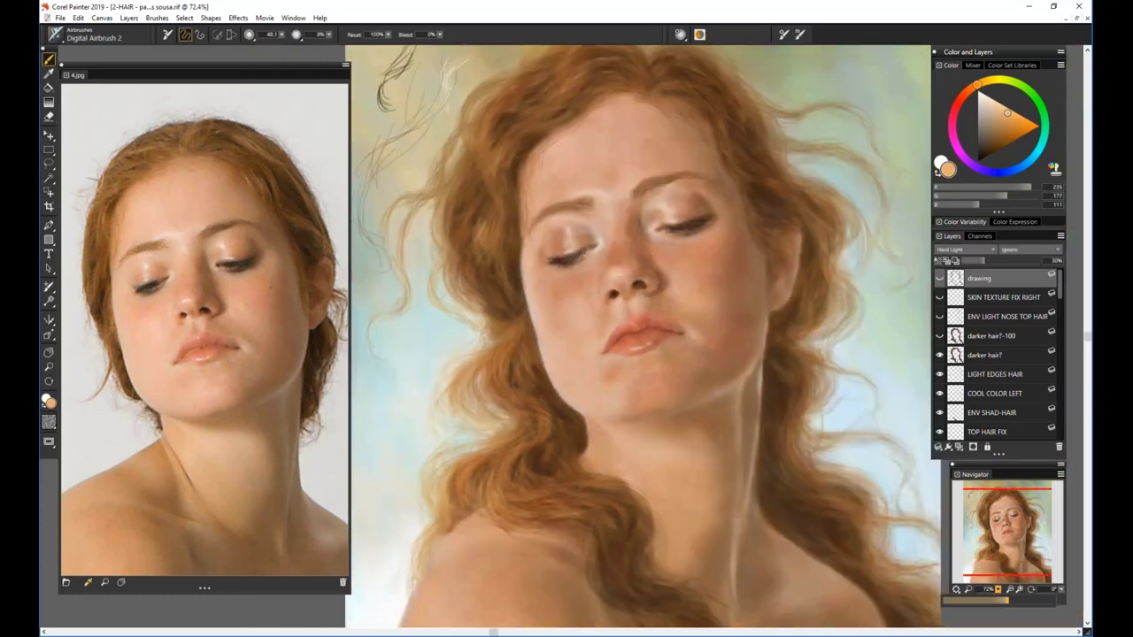
left_click_drag(993, 599, 991, 599)
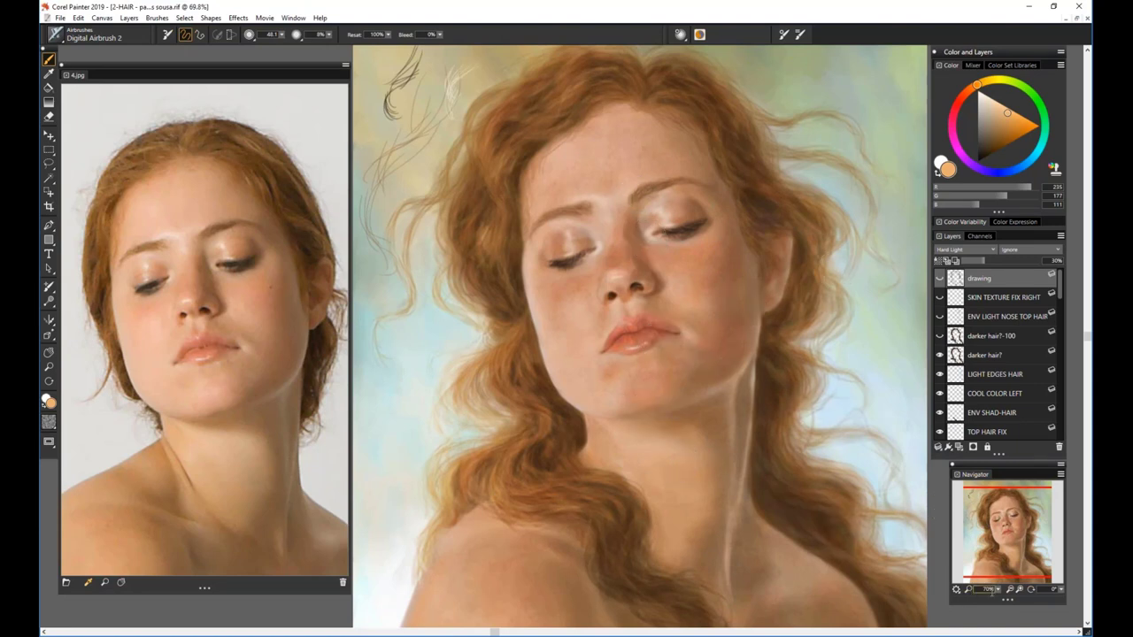
left_click_drag(1000, 591, 999, 609)
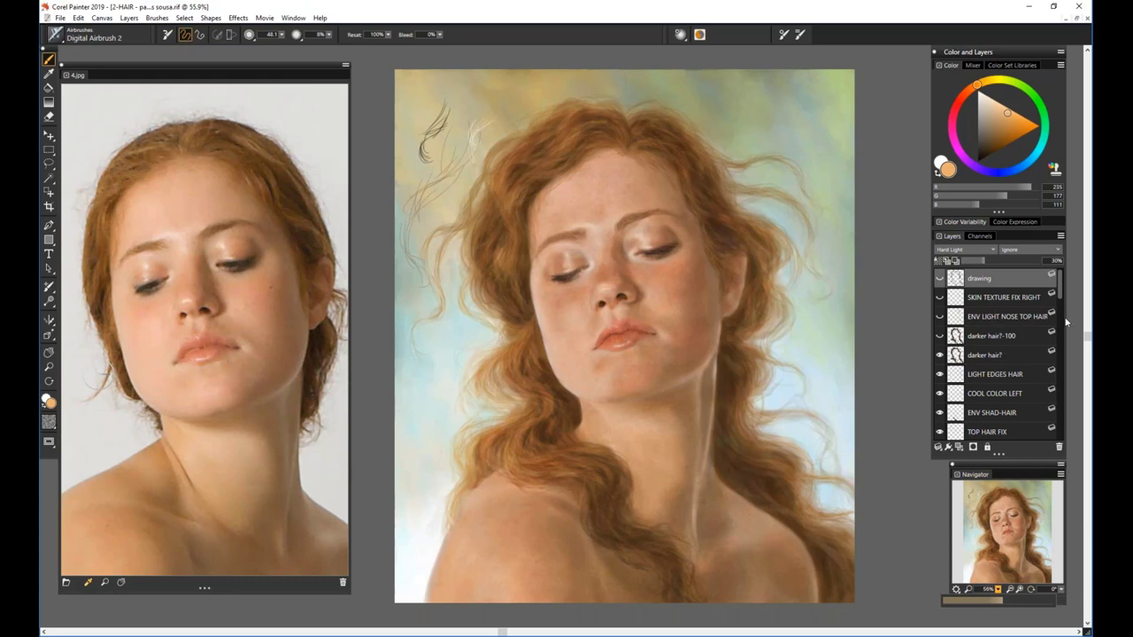
left_click_drag(1060, 296, 1059, 294)
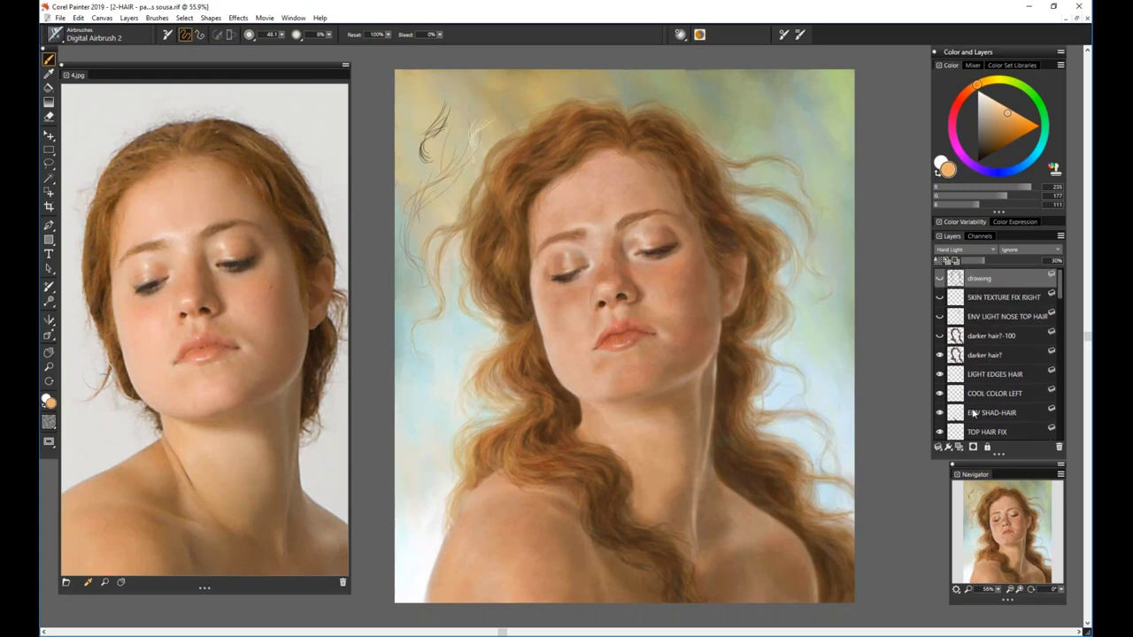
Create a new layer above the drawing layer and choose a darker, muted brown as the paint color
key("ctrl+shift+n")
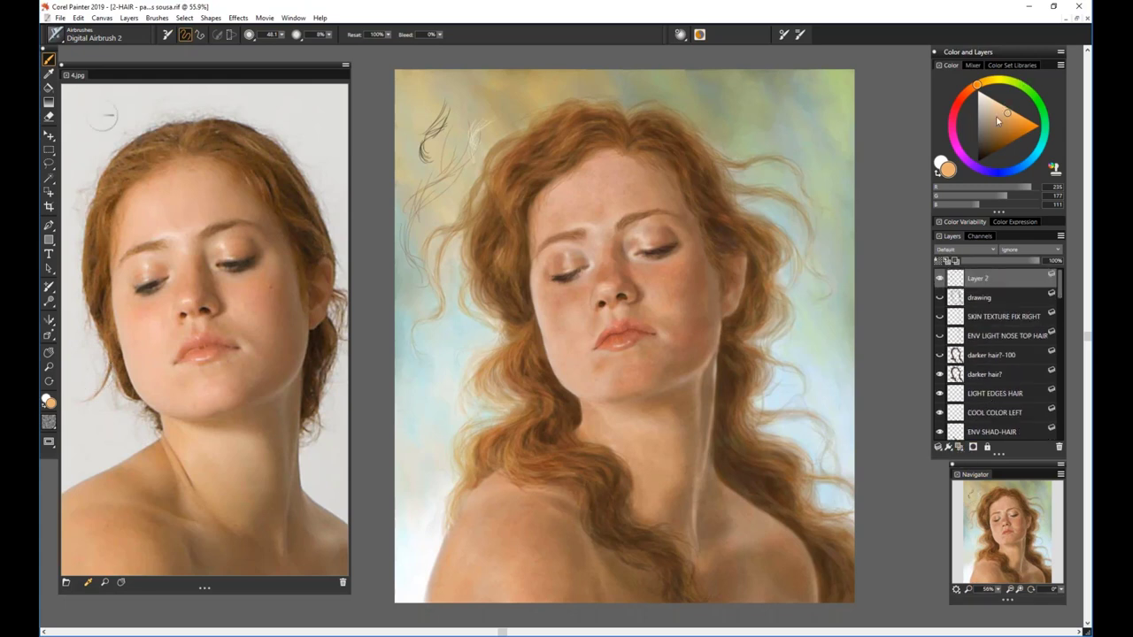
left_click_drag(1005, 124, 994, 129)
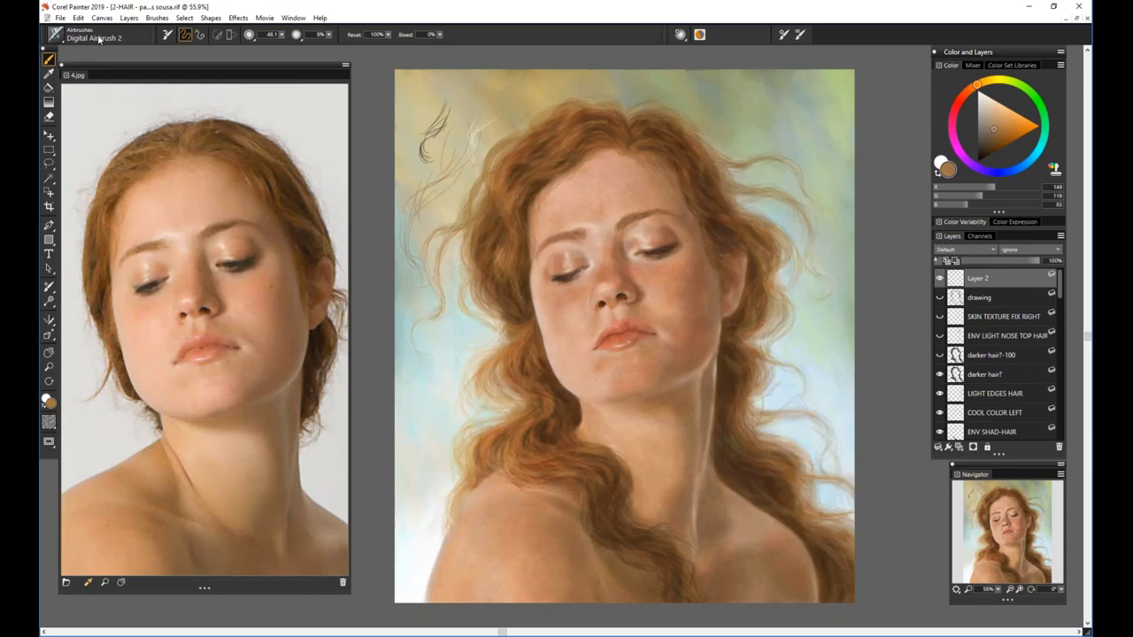
left_click(62, 39)
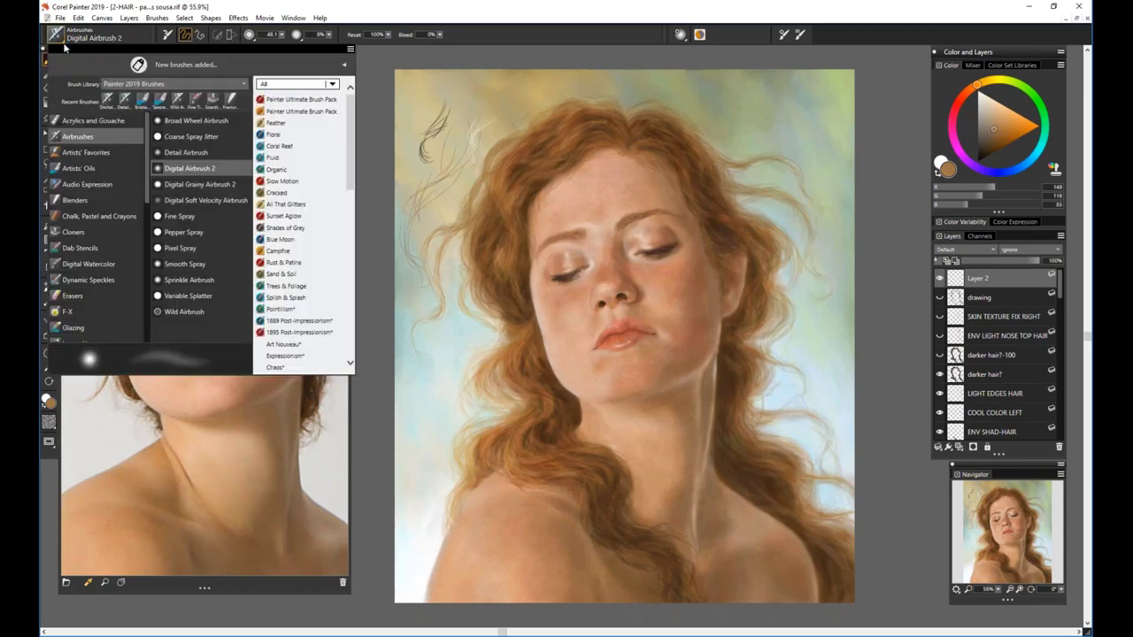
left_click(257, 11)
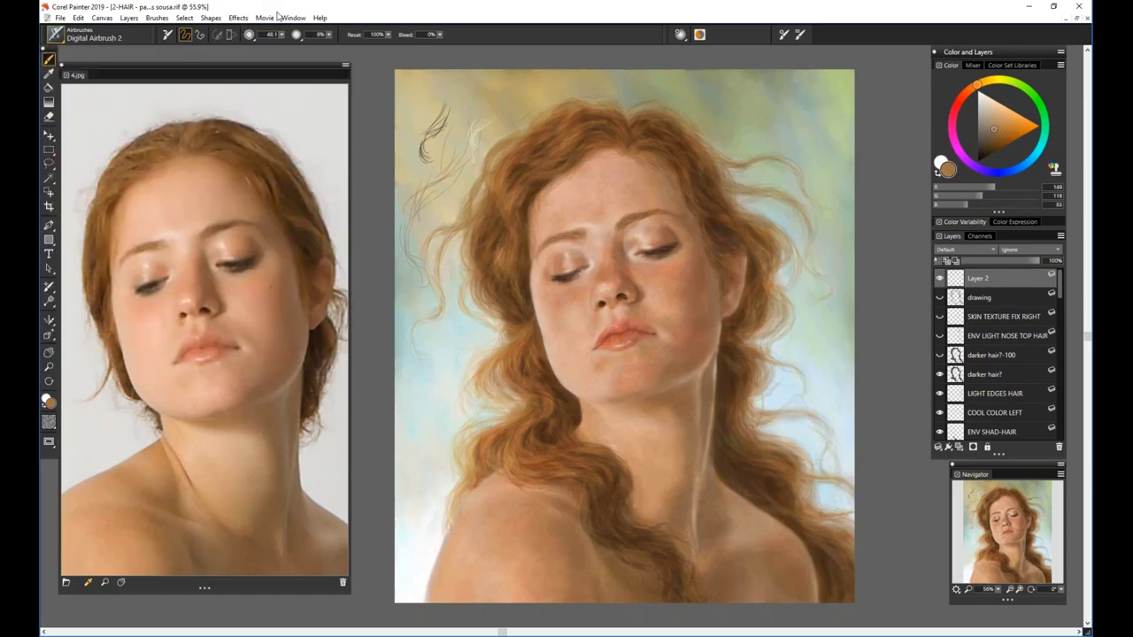
left_click(292, 18)
left_click(293, 15)
Airbrush a soft brown stroke on the upper-left background at size 32.3, and small marks beside it at size 8.9 and 56% opacity
left_click_drag(281, 35, 279, 39)
left_click_drag(405, 106, 512, 82)
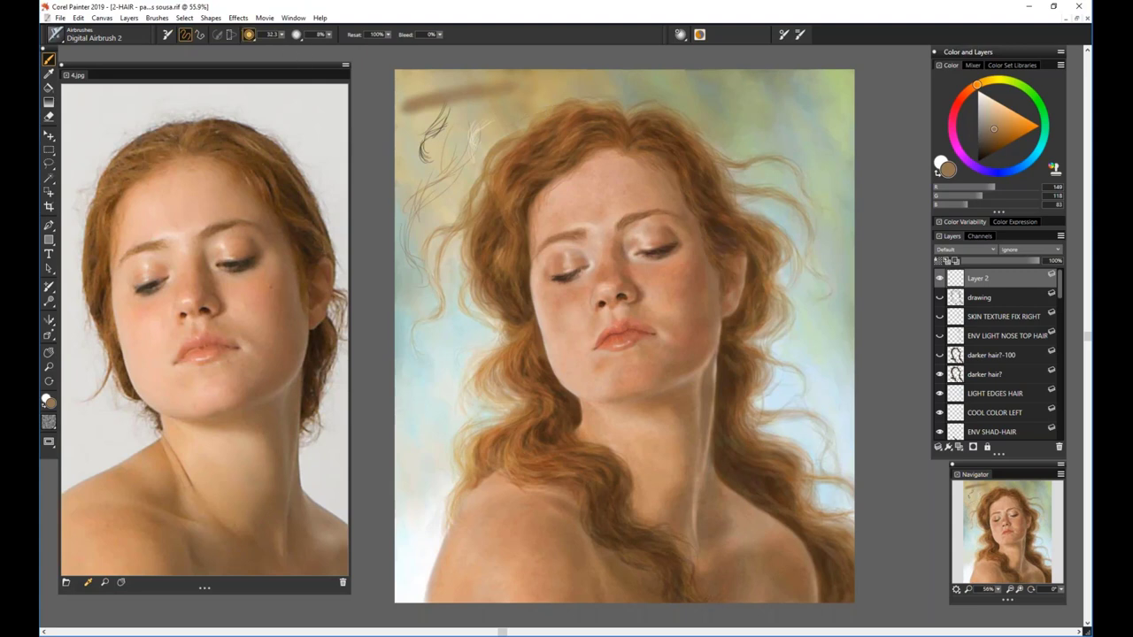
left_click(329, 34)
left_click_drag(283, 36, 261, 48)
left_click(468, 109)
mouse_move(473, 103)
left_mouse_down()
mouse_move(513, 99)
mouse_move(512, 118)
mouse_move(512, 92)
mouse_move(517, 108)
mouse_move(512, 98)
mouse_move(539, 102)
left_mouse_up()
left_click_drag(472, 114, 560, 97)
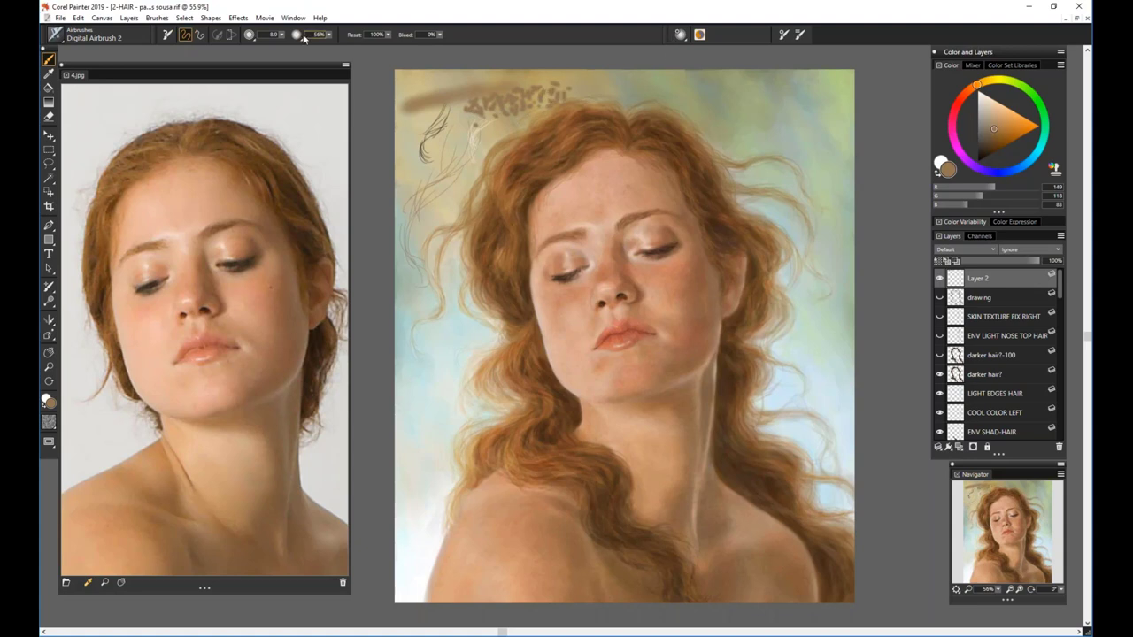
Set the airbrush size to 18.4 and dab scattered soft brown dots over the upper-left background
left_click_drag(281, 35, 301, 44)
left_click(455, 131)
left_click(437, 147)
left_click(436, 174)
left_click(455, 156)
left_click(476, 145)
left_click(488, 130)
left_click(478, 168)
left_click(433, 158)
left_click(411, 131)
left_click(400, 157)
left_click(404, 186)
left_click(424, 211)
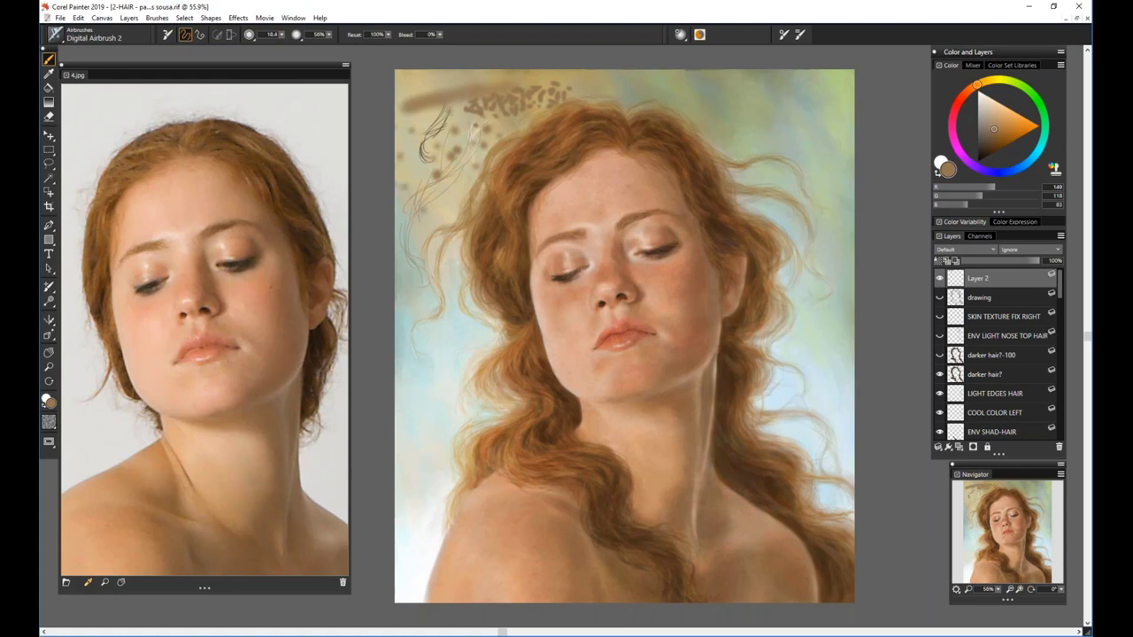
left_click(417, 198)
left_click(413, 184)
left_click(464, 198)
left_click(434, 199)
left_click(418, 179)
left_click(414, 159)
left_click(445, 188)
left_click(457, 222)
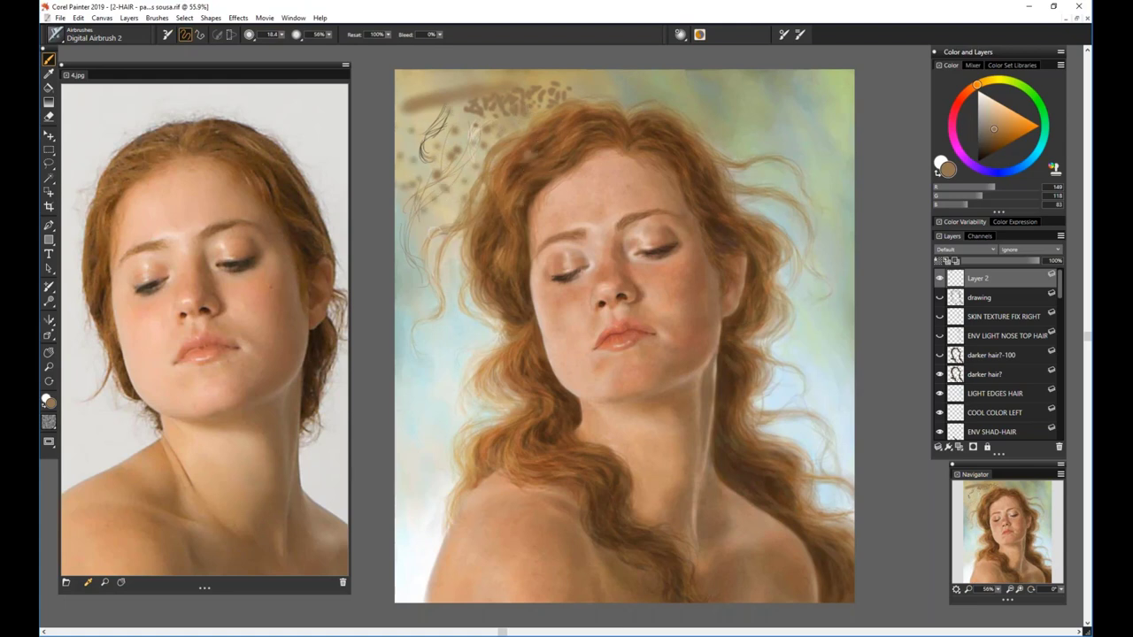
Dab a few more soft brown airbrush dots beside the left-hand hair and near the textured marks above the head
left_click(431, 233)
left_click(411, 243)
left_click(411, 203)
left_click(449, 213)
left_click(459, 238)
left_click(566, 93)
left_click(543, 98)
Look through the layer stack down to the Canvas, examining the background, base color, shadow, midtone, highlight and hair refinement layers
left_click_drag(1060, 285, 1063, 437)
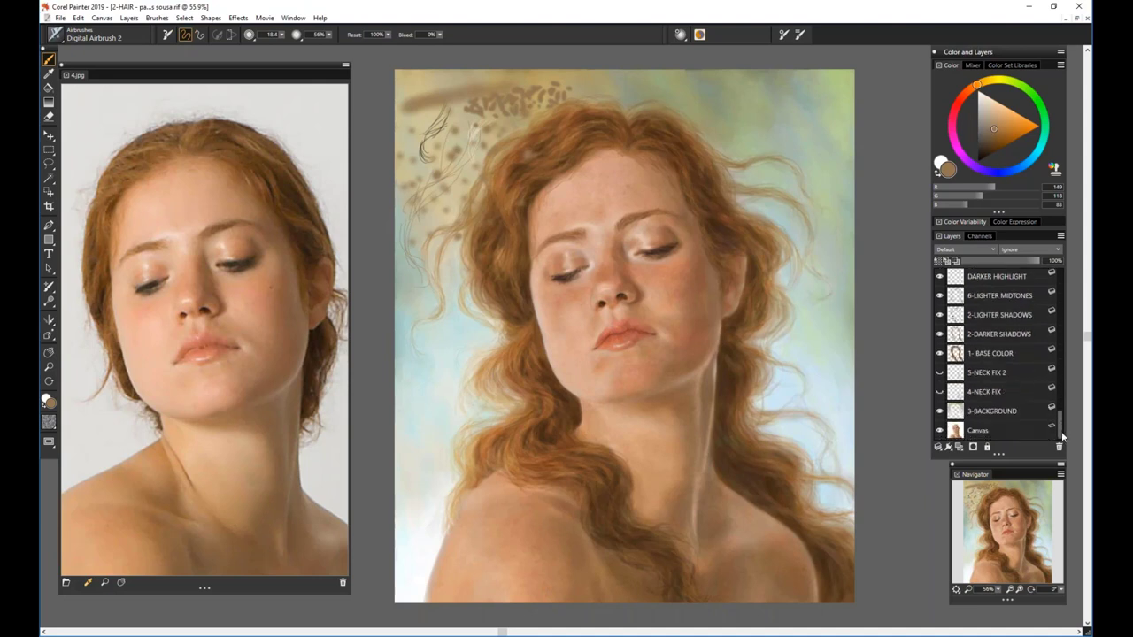
mouse_move(1061, 431)
left_mouse_down()
mouse_move(1052, 286)
mouse_move(1049, 416)
left_mouse_up()
scroll(1051, 420, "down", 2)
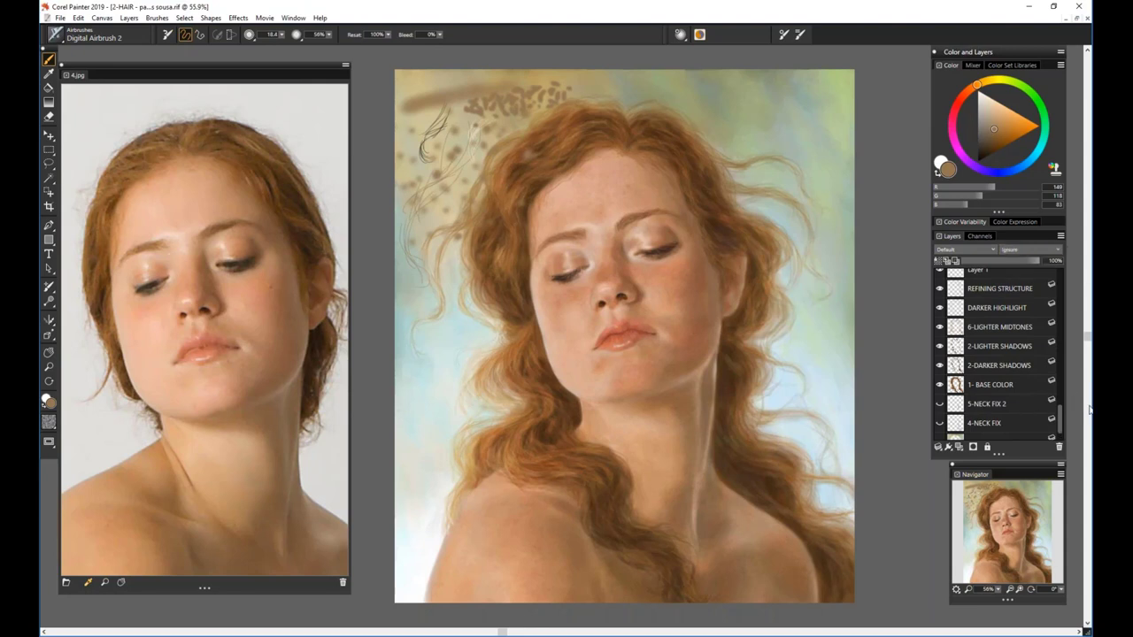
scroll(1059, 418, "down", 2)
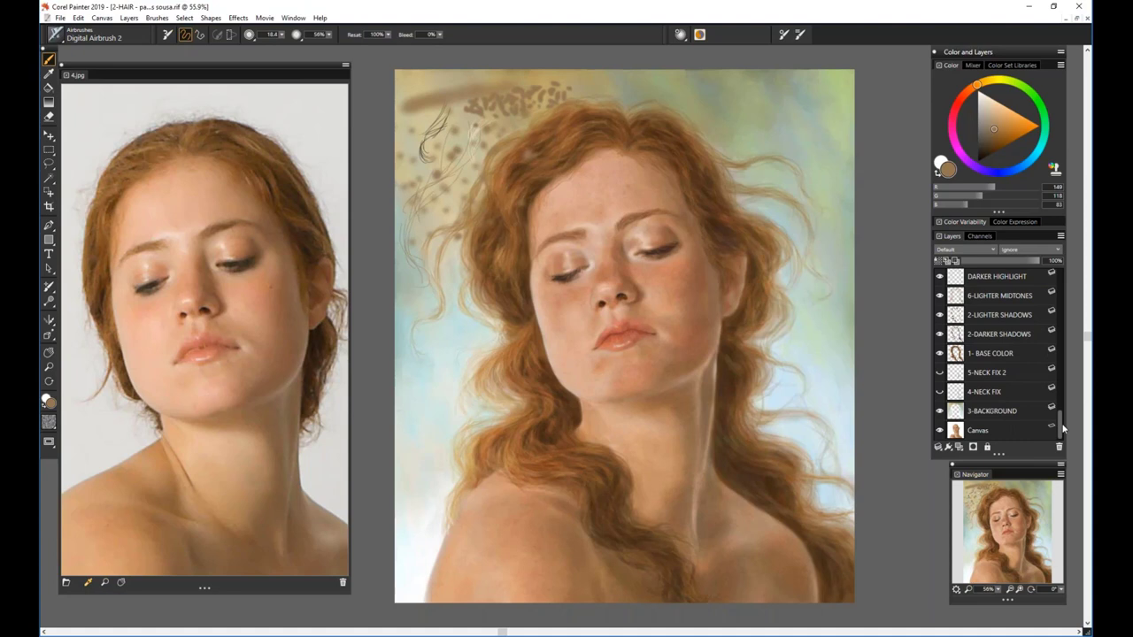
mouse_move(1063, 428)
left_mouse_down()
mouse_move(1063, 412)
mouse_move(1063, 427)
left_mouse_up()
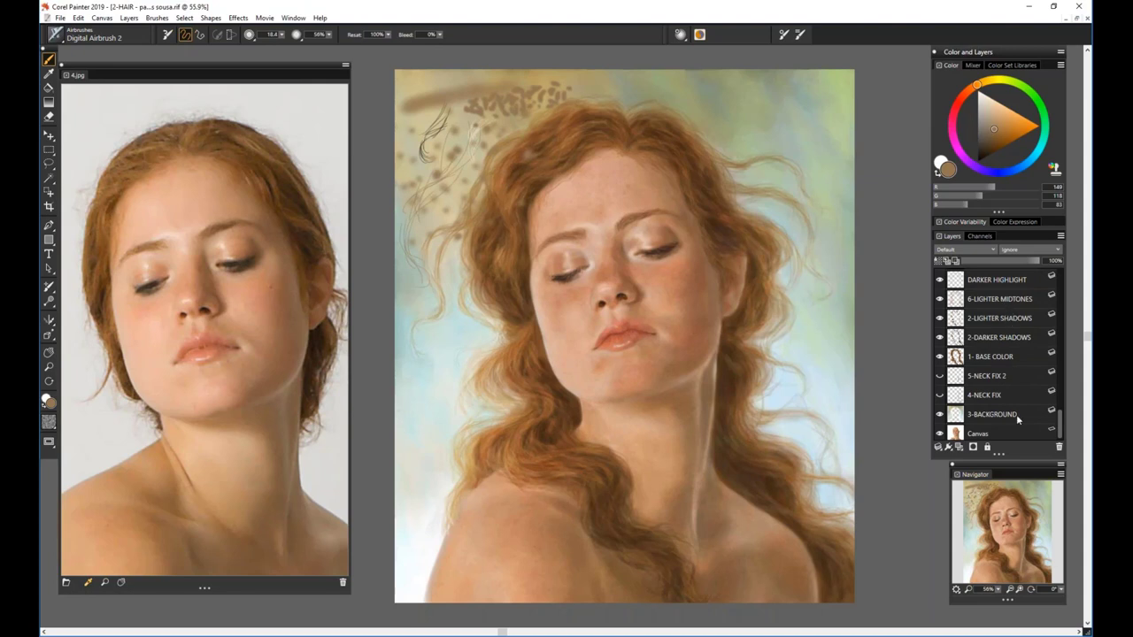
scroll(1064, 425, "up", 3)
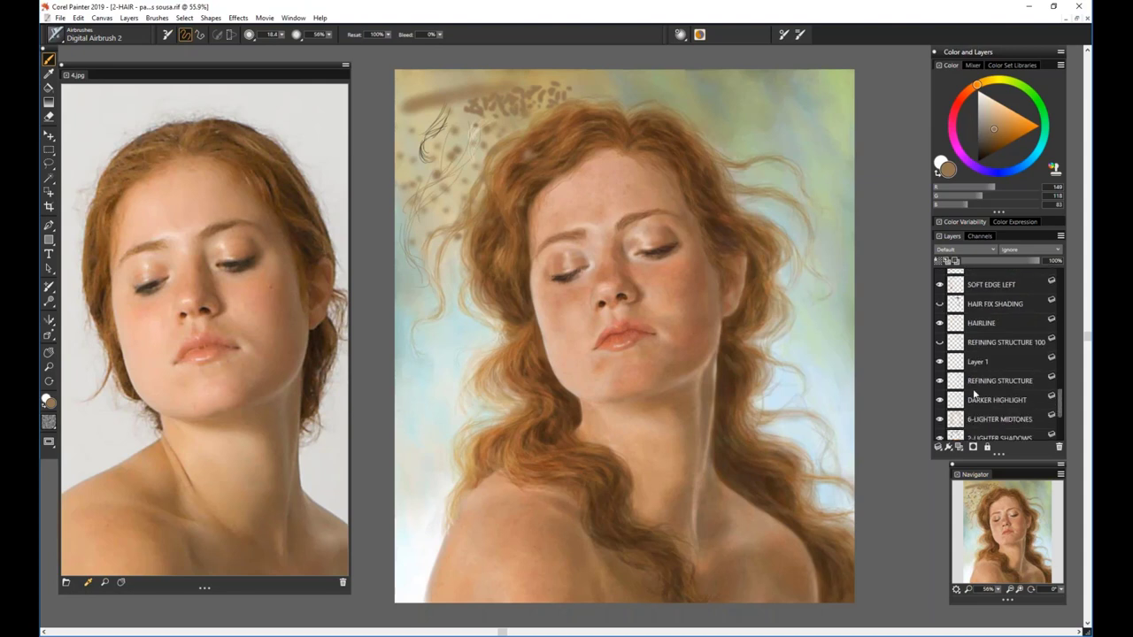
left_click_drag(1062, 402, 1062, 392)
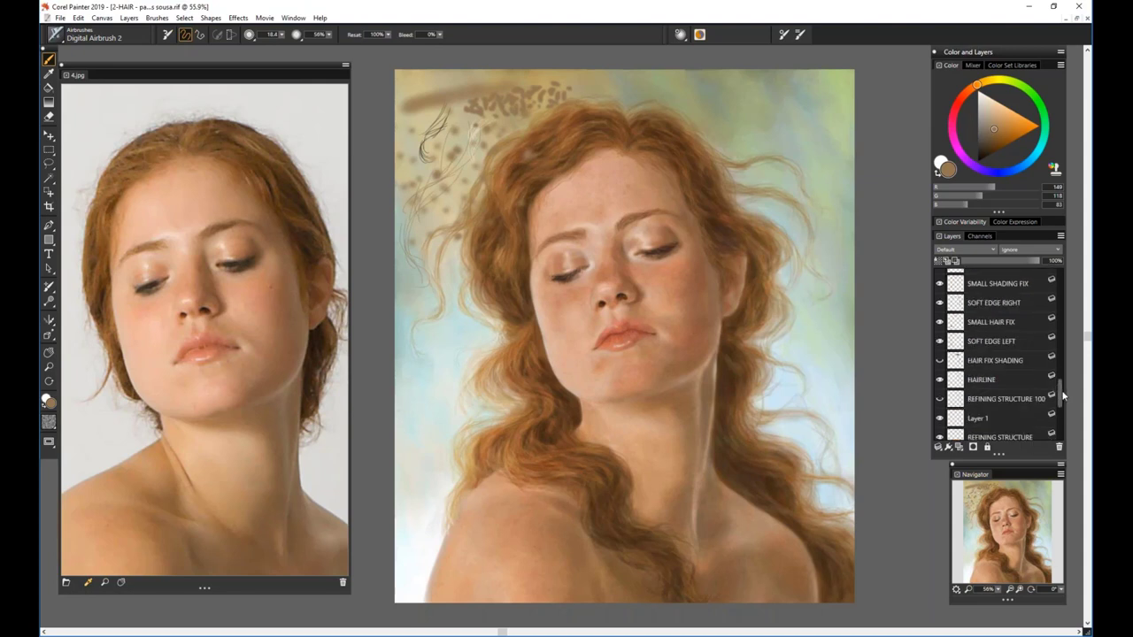
scroll(1063, 396, "down", 5)
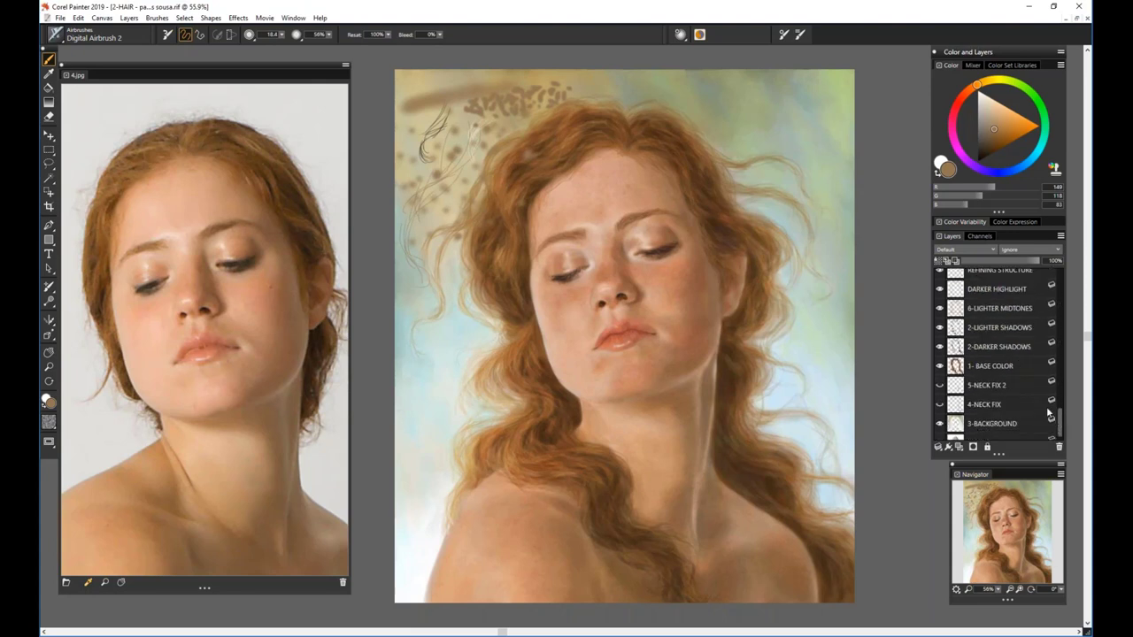